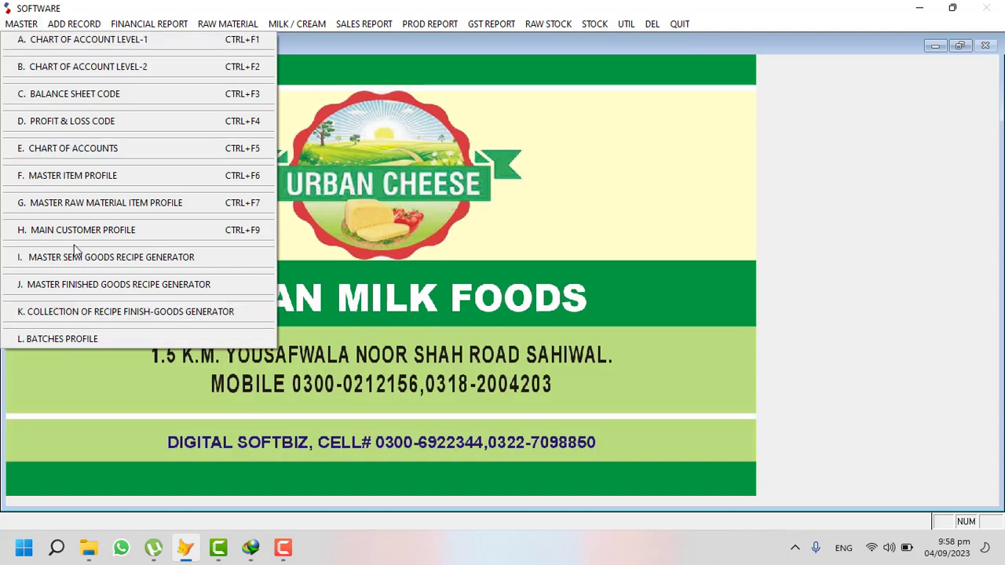
Open the full list of level-1 chart of account codes and examine the share holder's equity, long term loans and fixed assets rows
{"action": "left_click", "coordinate": [70, 45]}
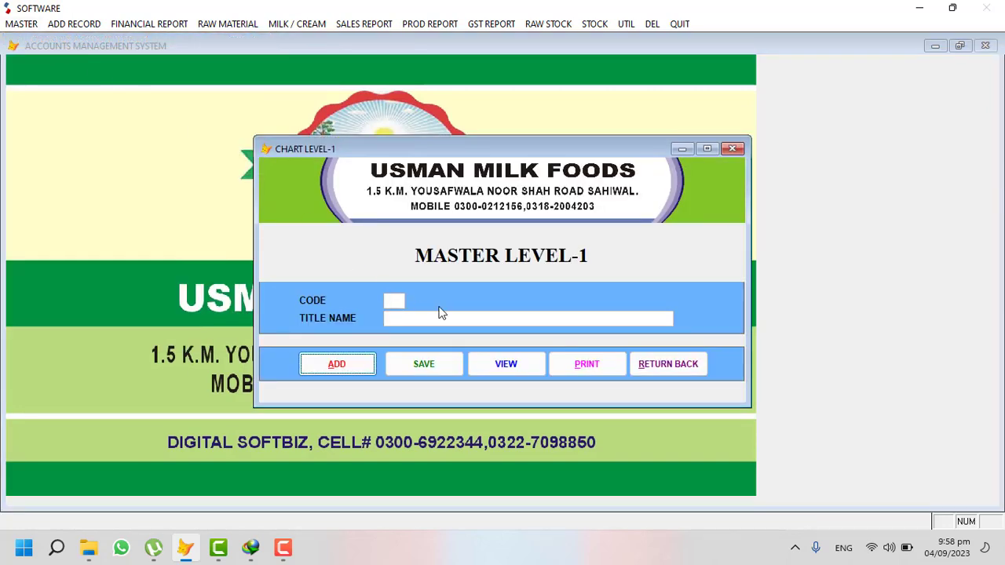
{"action": "left_click", "coordinate": [493, 364]}
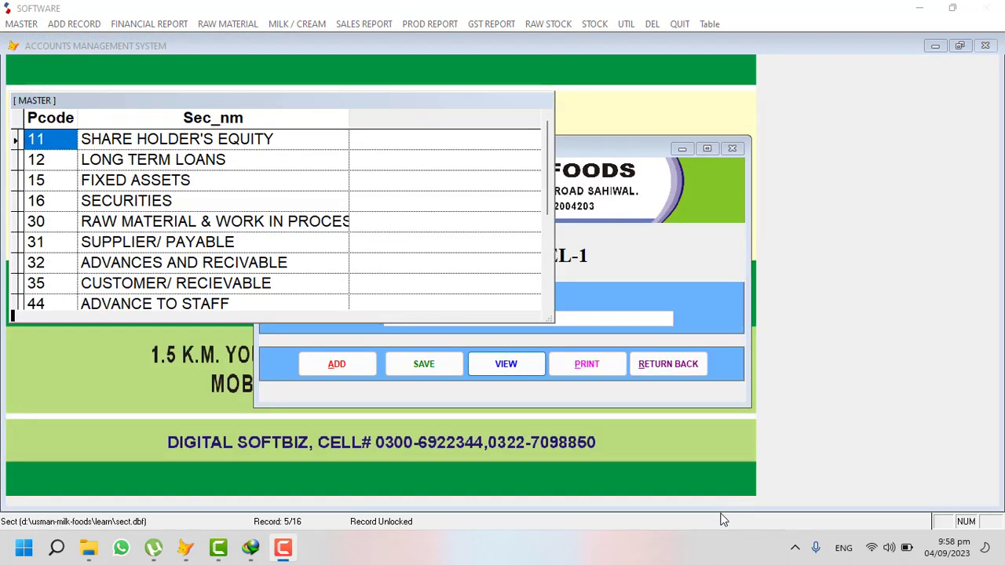
{"action": "left_click", "coordinate": [244, 108]}
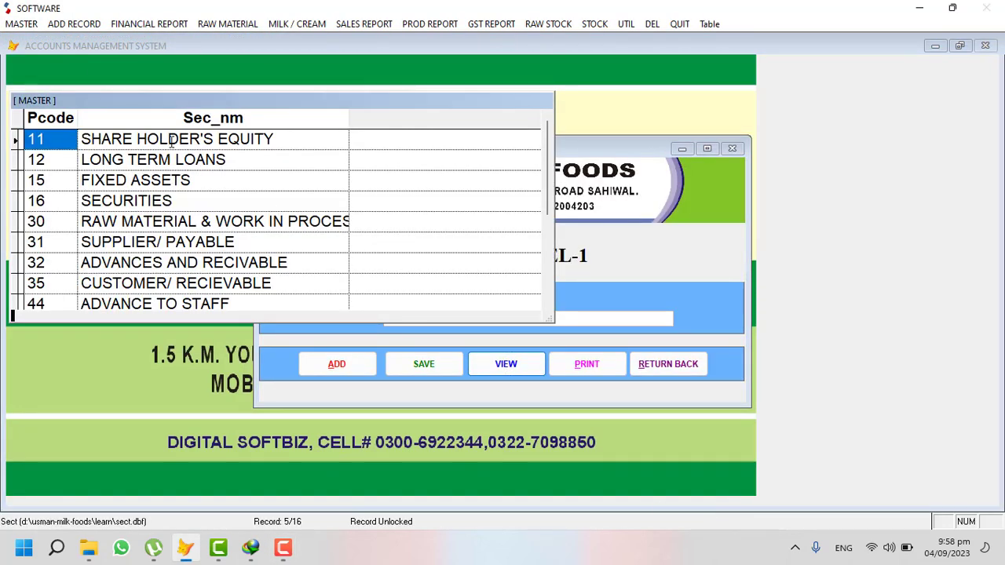
{"action": "left_click", "coordinate": [161, 141]}
{"action": "left_click", "coordinate": [61, 138]}
{"action": "left_click", "coordinate": [112, 160]}
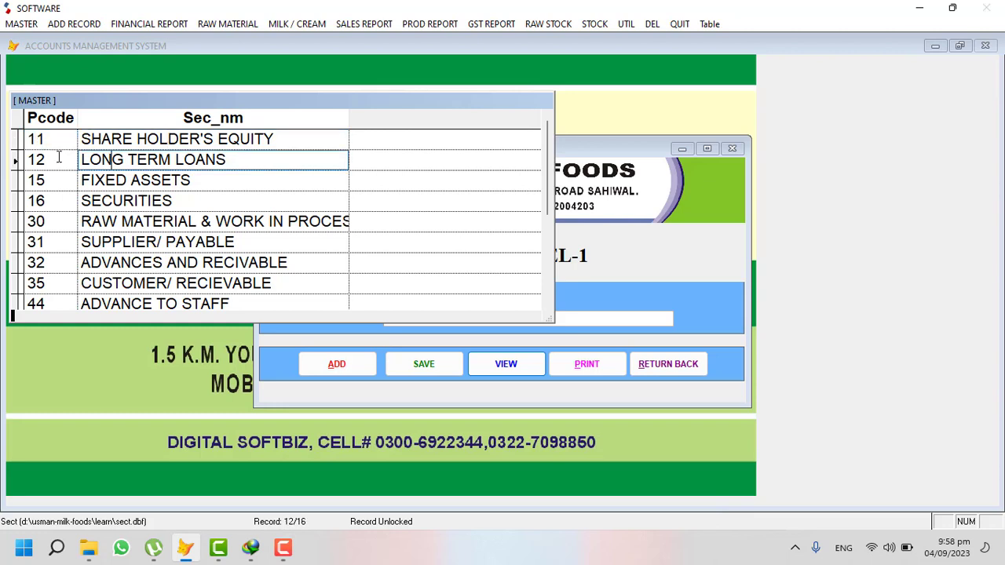
{"action": "left_click", "coordinate": [60, 160]}
{"action": "left_click", "coordinate": [112, 182]}
{"action": "left_click", "coordinate": [70, 183]}
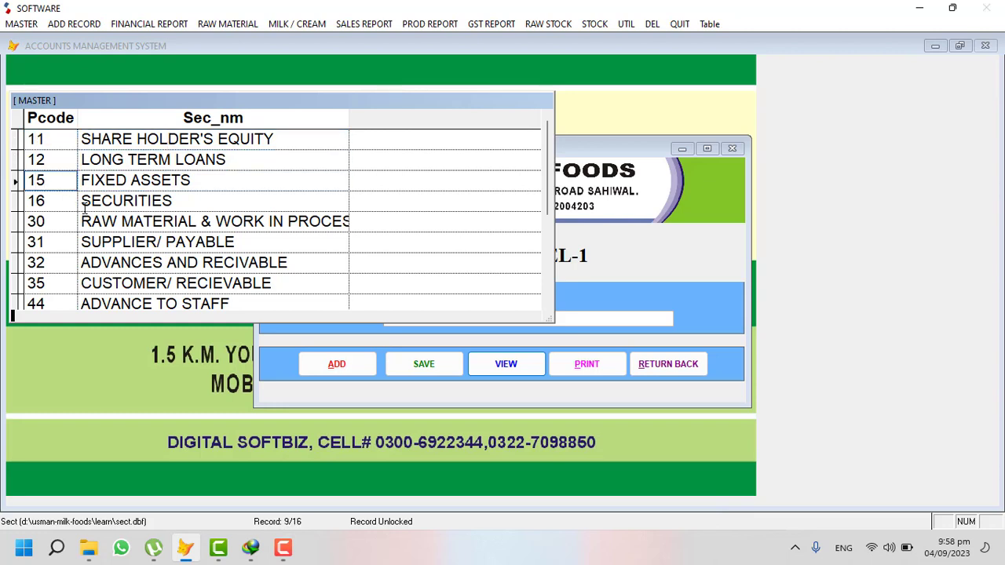
Examine the codes and titles of the securities and raw material & work in process groups in the level-1 list
{"action": "left_click", "coordinate": [101, 201]}
{"action": "left_click_drag", "start_coordinate": [190, 201], "coordinate": [79, 201]}
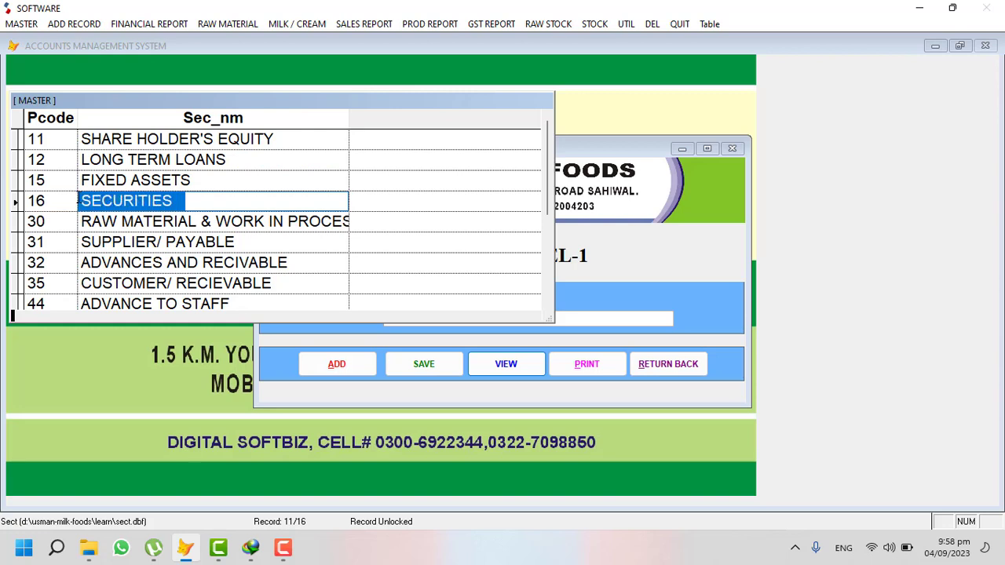
{"action": "left_click", "coordinate": [59, 201]}
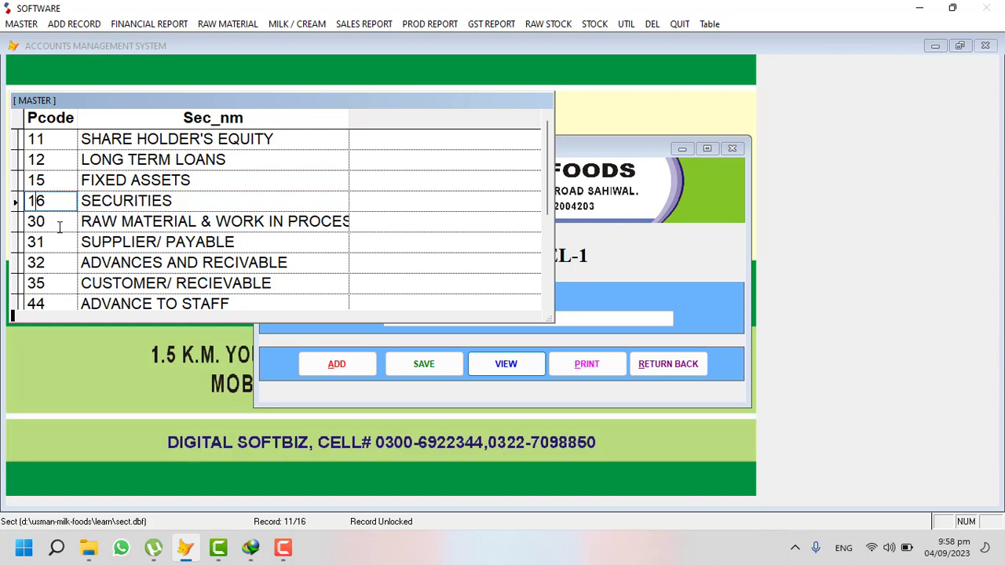
{"action": "left_click", "coordinate": [60, 224]}
{"action": "left_click_drag", "start_coordinate": [60, 224], "coordinate": [343, 223]}
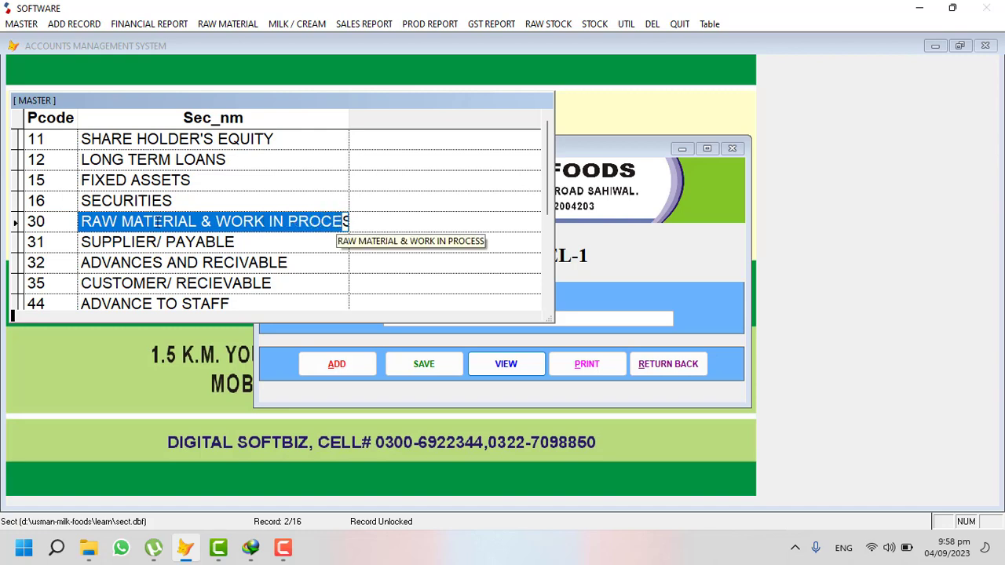
{"action": "left_click", "coordinate": [51, 223]}
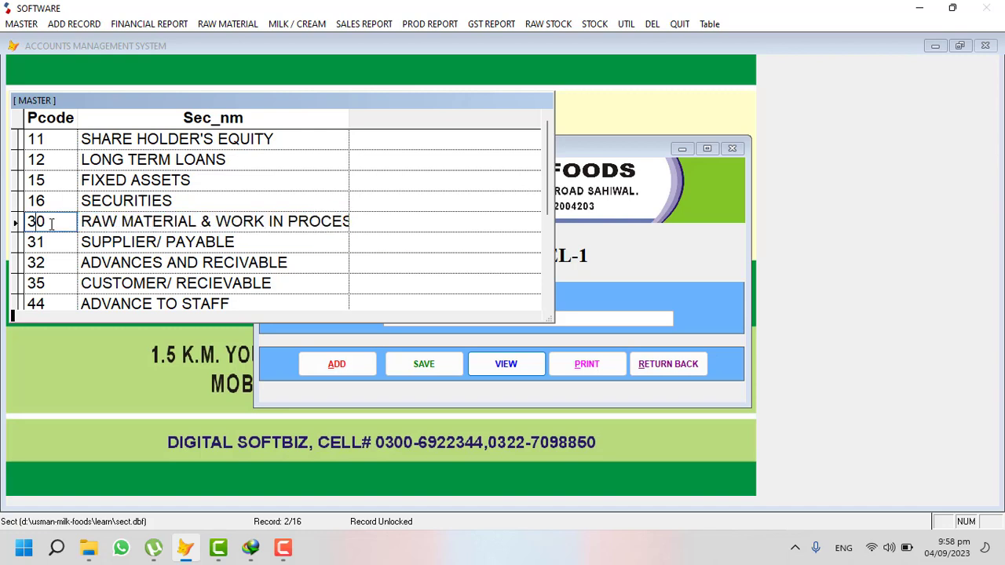
Compare the supplier/payable group's code and title with those of the raw material group
{"action": "left_click", "coordinate": [76, 243]}
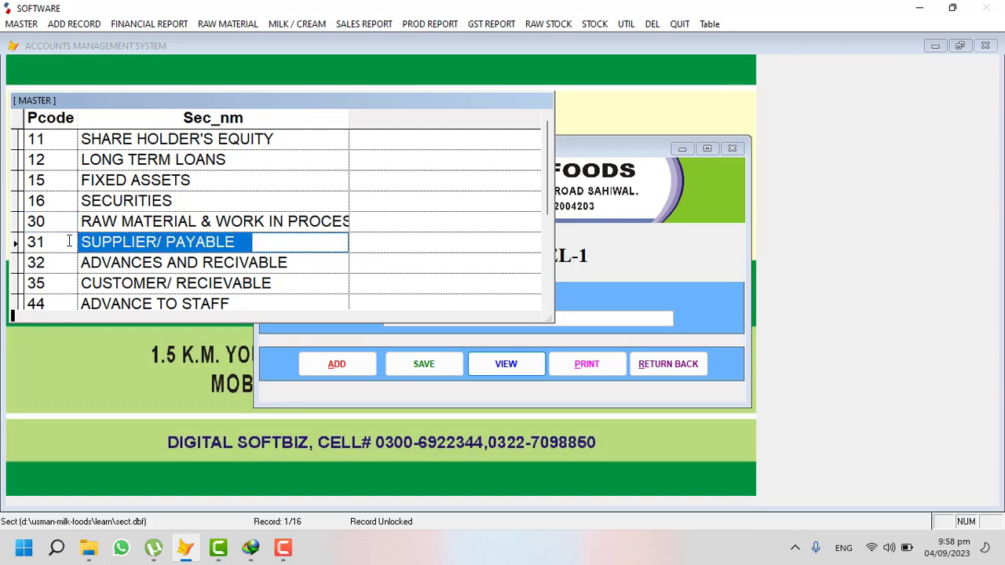
{"action": "left_click", "coordinate": [72, 242]}
{"action": "left_click_drag", "start_coordinate": [236, 242], "coordinate": [85, 241]}
{"action": "left_click", "coordinate": [60, 242]}
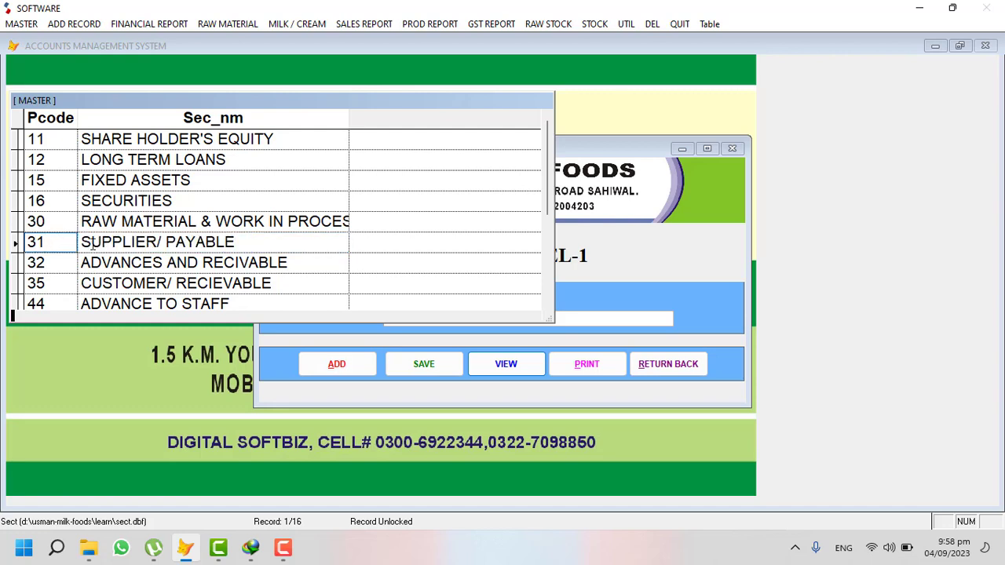
{"action": "double_click", "coordinate": [47, 242]}
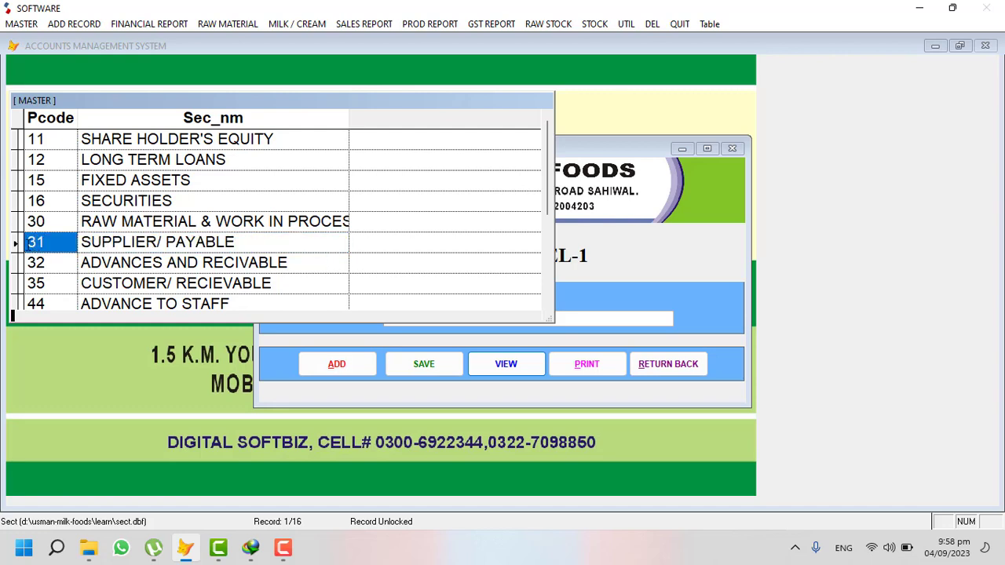
{"action": "left_click", "coordinate": [70, 222]}
{"action": "left_click_drag", "start_coordinate": [201, 221], "coordinate": [82, 221]}
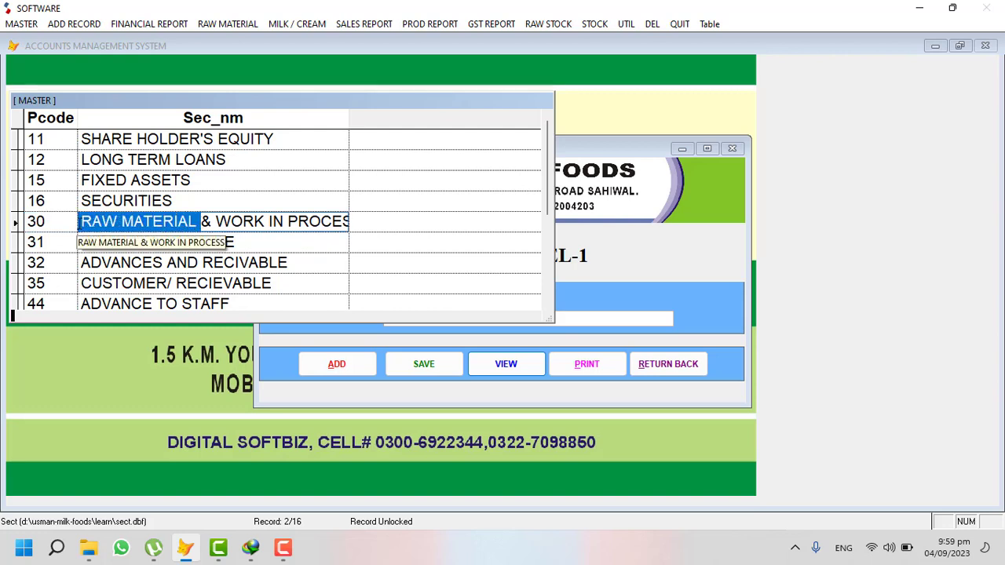
{"action": "left_click", "coordinate": [57, 223]}
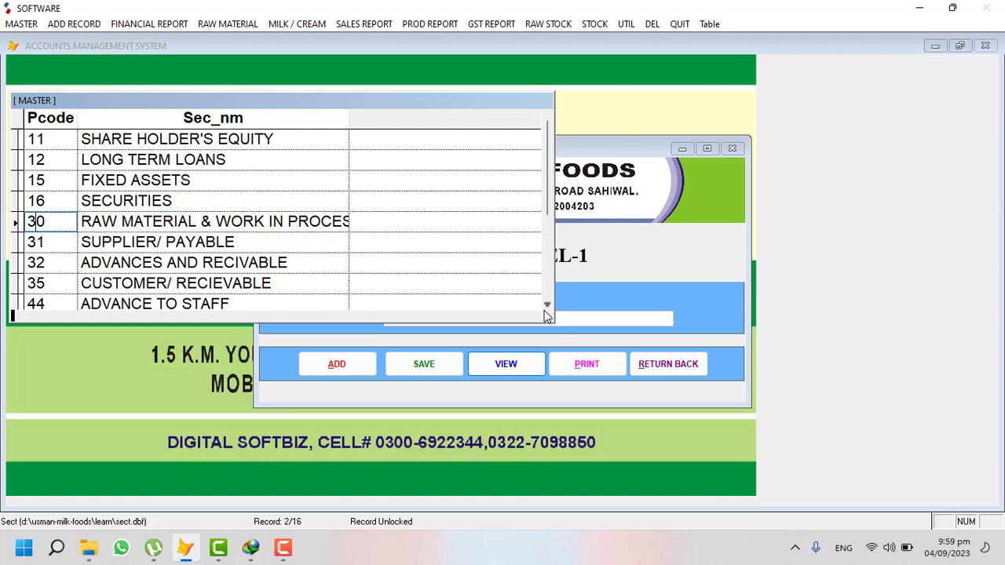
Examine the customer/receivable, cash and bank balance, and sale groups further down the level-1 list
{"action": "scroll", "coordinate": [547, 310], "scroll_direction": "down", "scroll_amount": 3}
{"action": "left_click", "coordinate": [292, 221]}
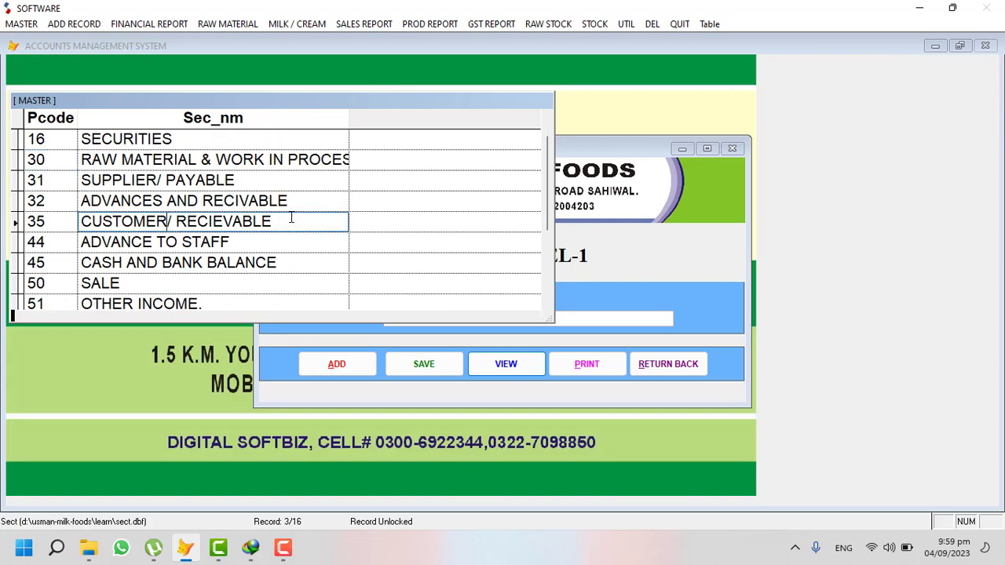
{"action": "left_click_drag", "start_coordinate": [291, 221], "coordinate": [82, 220]}
{"action": "left_click", "coordinate": [62, 219]}
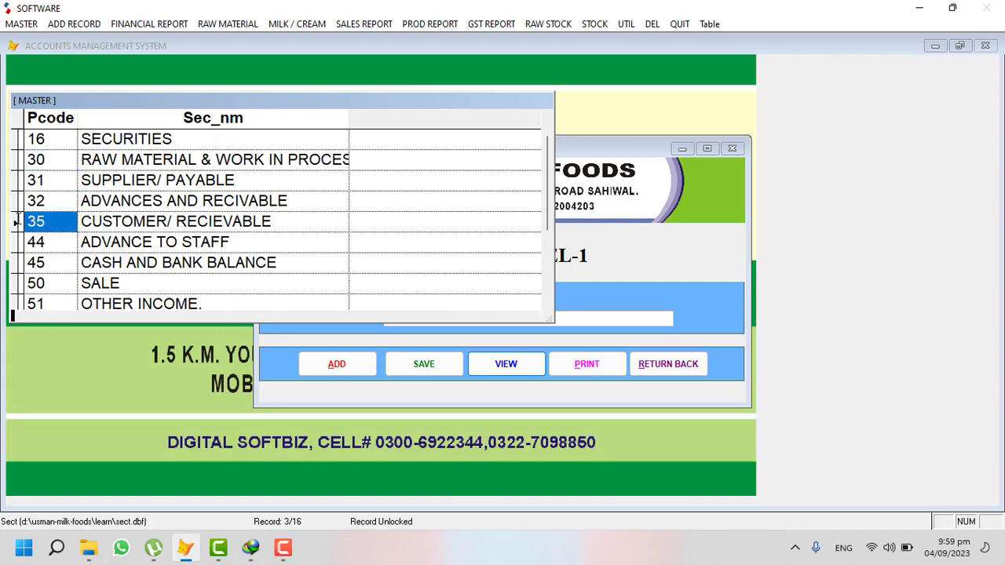
{"action": "left_click", "coordinate": [236, 262]}
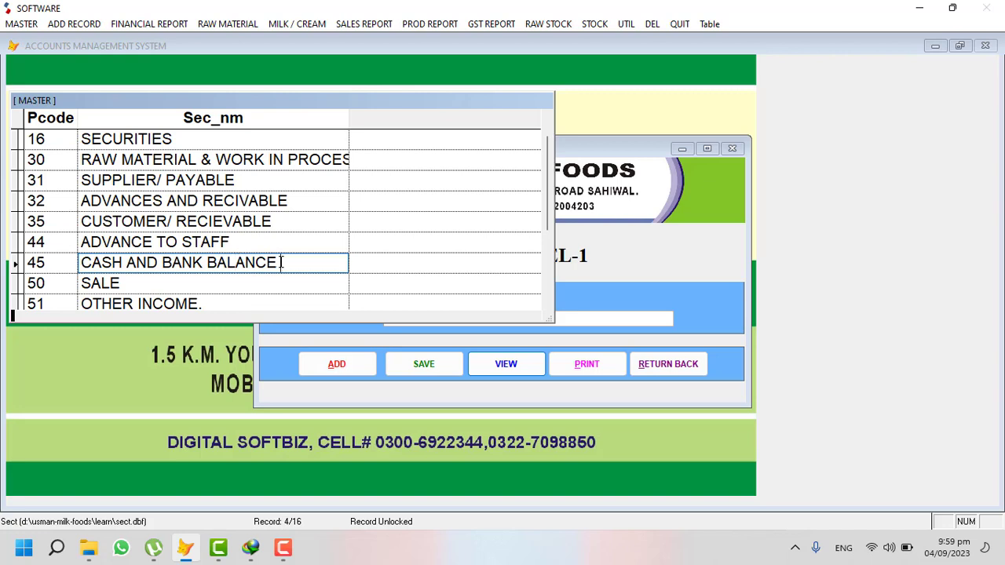
{"action": "left_click_drag", "start_coordinate": [281, 262], "coordinate": [81, 262]}
{"action": "left_click", "coordinate": [127, 283]}
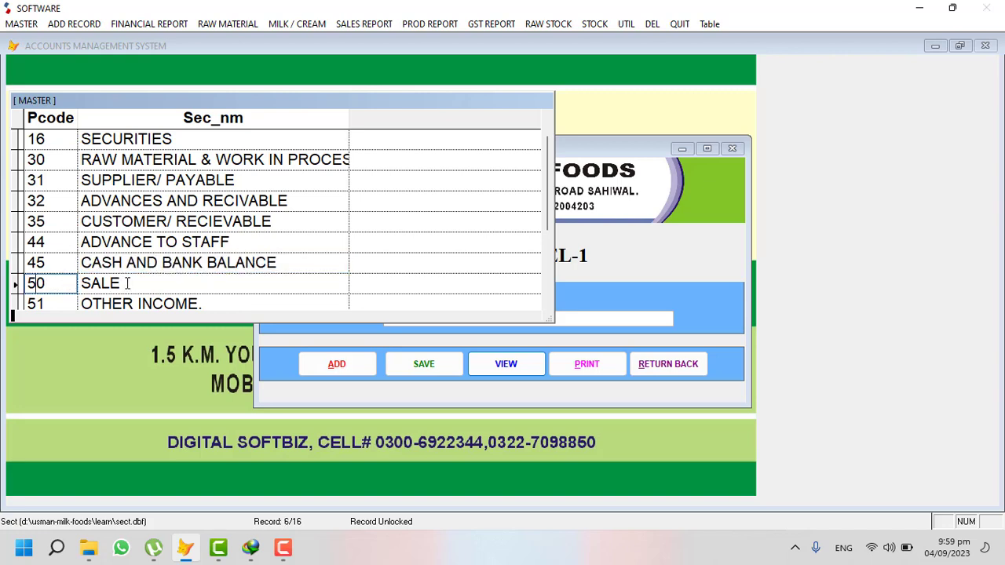
{"action": "left_click_drag", "start_coordinate": [127, 283], "coordinate": [80, 284]}
{"action": "left_click", "coordinate": [45, 284]}
Examine the administration expense group near the end of the level-1 list, and close the list and its form
{"action": "left_click", "coordinate": [547, 312]}
{"action": "scroll", "coordinate": [548, 312], "scroll_direction": "down", "scroll_amount": 4}
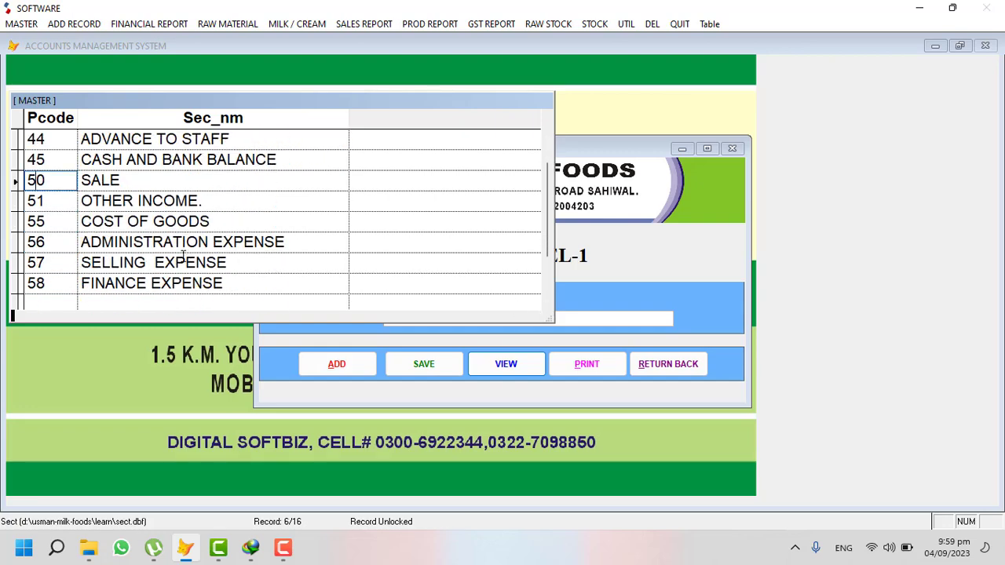
{"action": "left_click", "coordinate": [76, 245]}
{"action": "left_click_drag", "start_coordinate": [301, 242], "coordinate": [89, 243]}
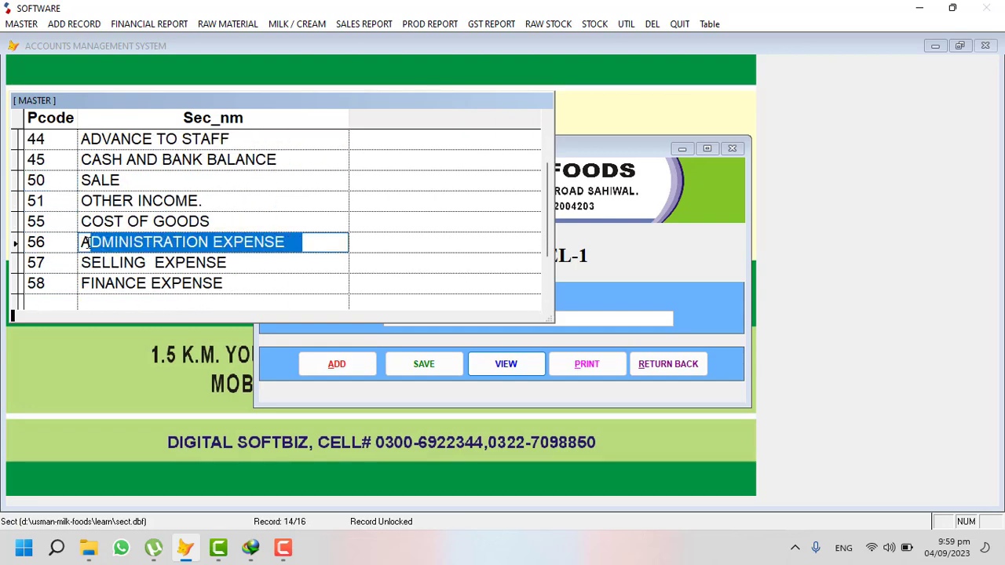
{"action": "key", "text": "Escape"}
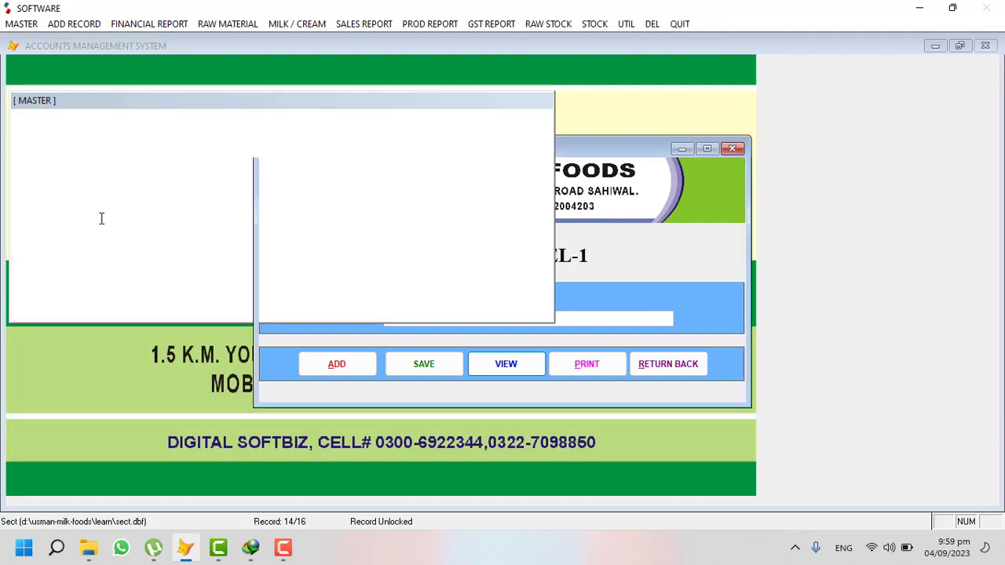
{"action": "left_click", "coordinate": [640, 364]}
Open the full list of level-2 chart of account codes and examine the share holder's equity, suspense account and drawings subgroups
{"action": "left_click", "coordinate": [21, 23]}
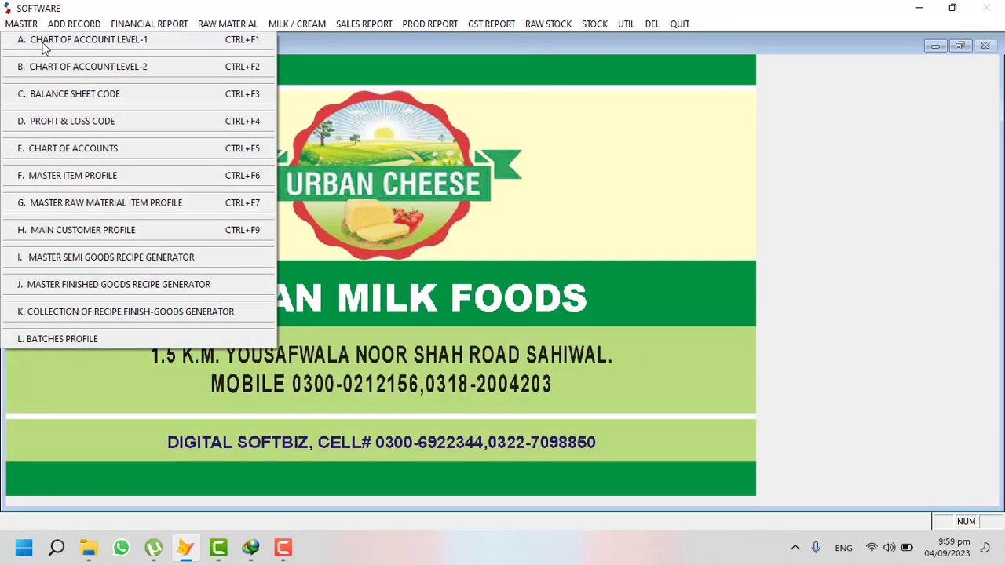
{"action": "left_click", "coordinate": [76, 68]}
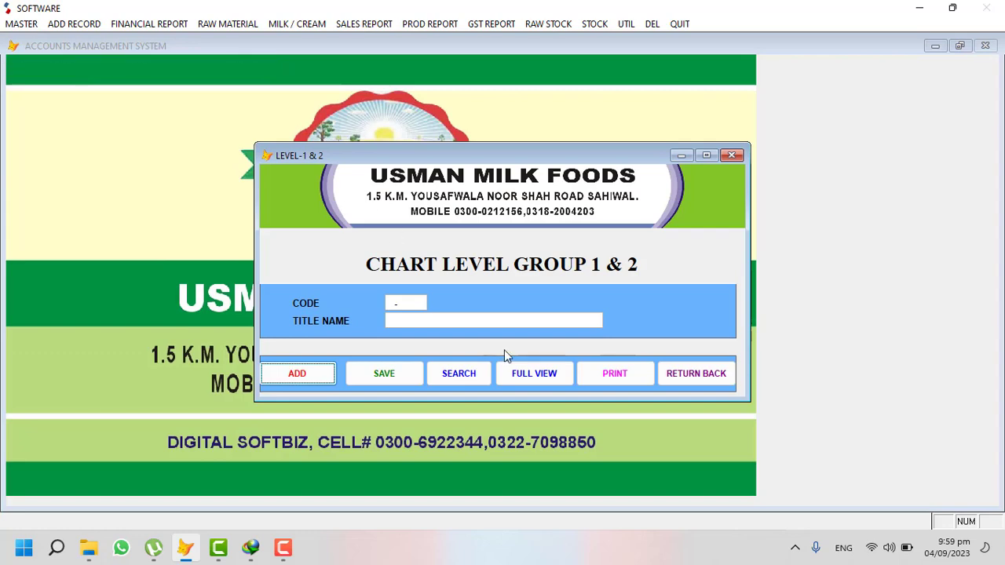
{"action": "left_click", "coordinate": [531, 375]}
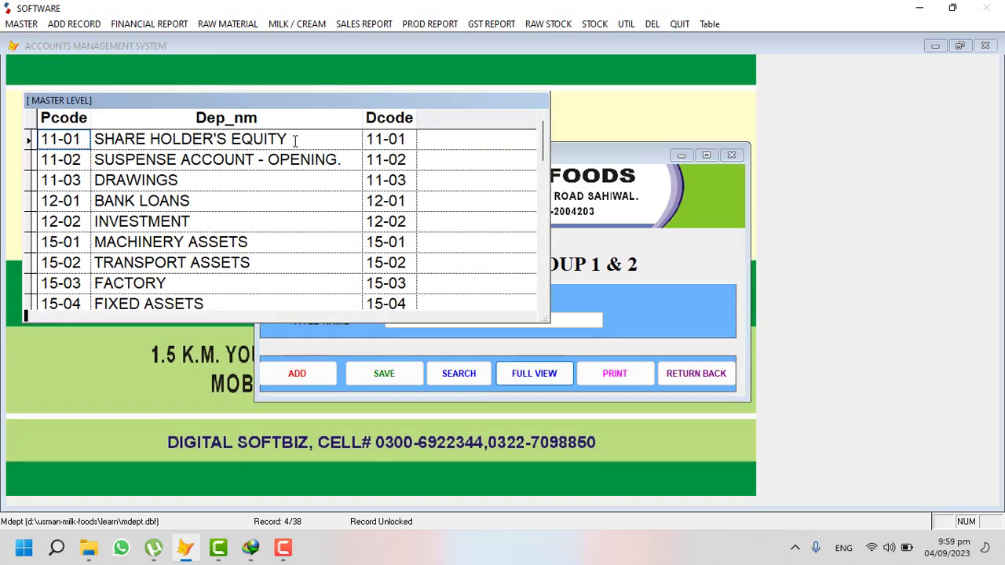
{"action": "left_click_drag", "start_coordinate": [296, 139], "coordinate": [93, 139]}
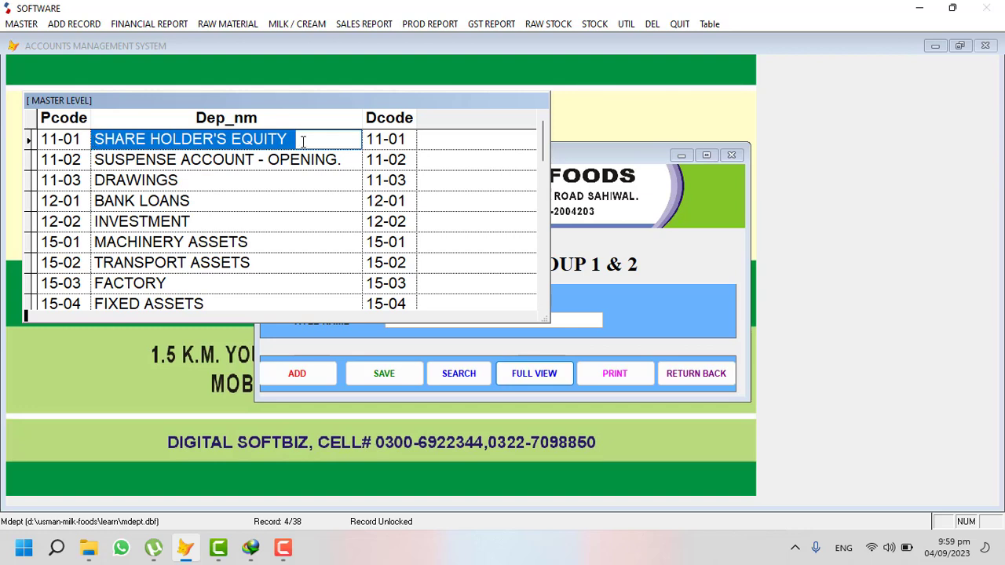
{"action": "left_click", "coordinate": [71, 157]}
{"action": "left_click", "coordinate": [127, 159]}
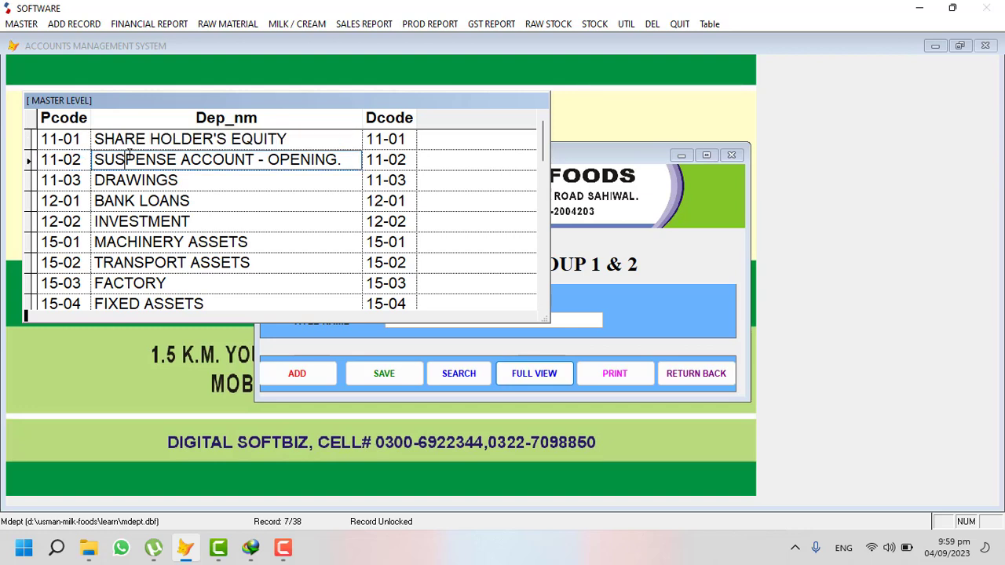
{"action": "left_click", "coordinate": [58, 179]}
{"action": "left_click", "coordinate": [134, 180]}
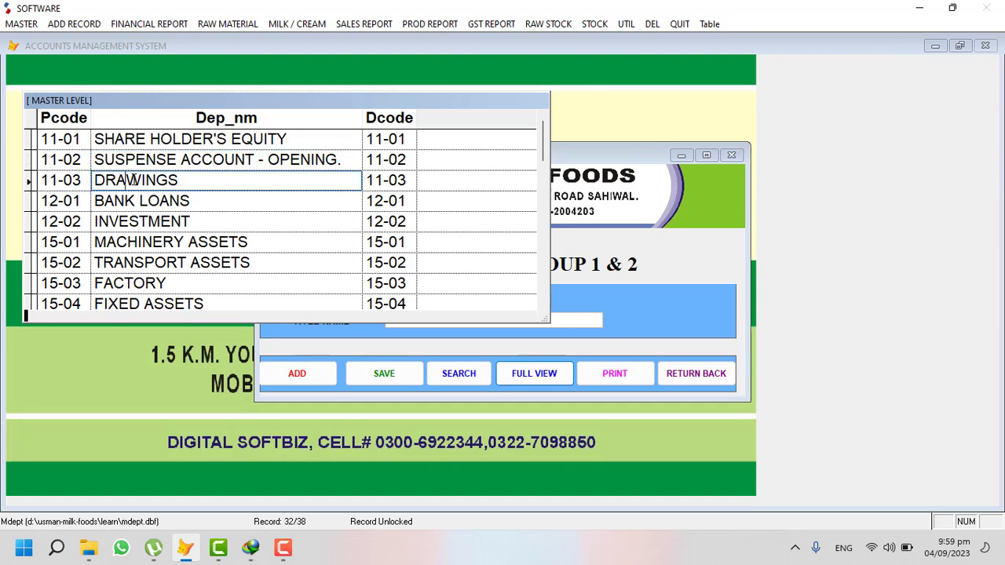
{"action": "left_click", "coordinate": [56, 139]}
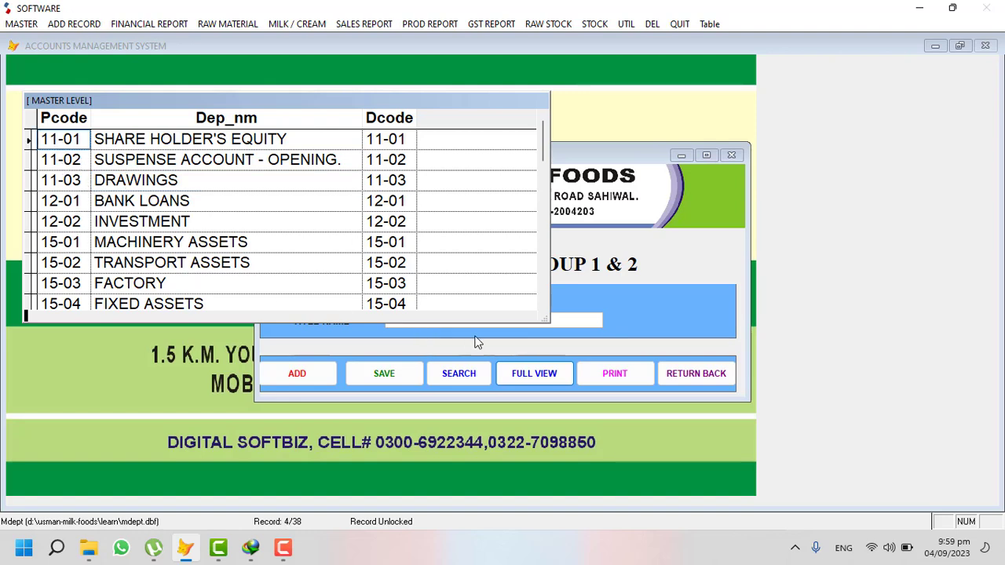
Examine the raw material and chemical subgroups under main code 30 in the level-2 list
{"action": "left_click", "coordinate": [540, 308]}
{"action": "scroll", "coordinate": [540, 307], "scroll_direction": "down", "scroll_amount": 6}
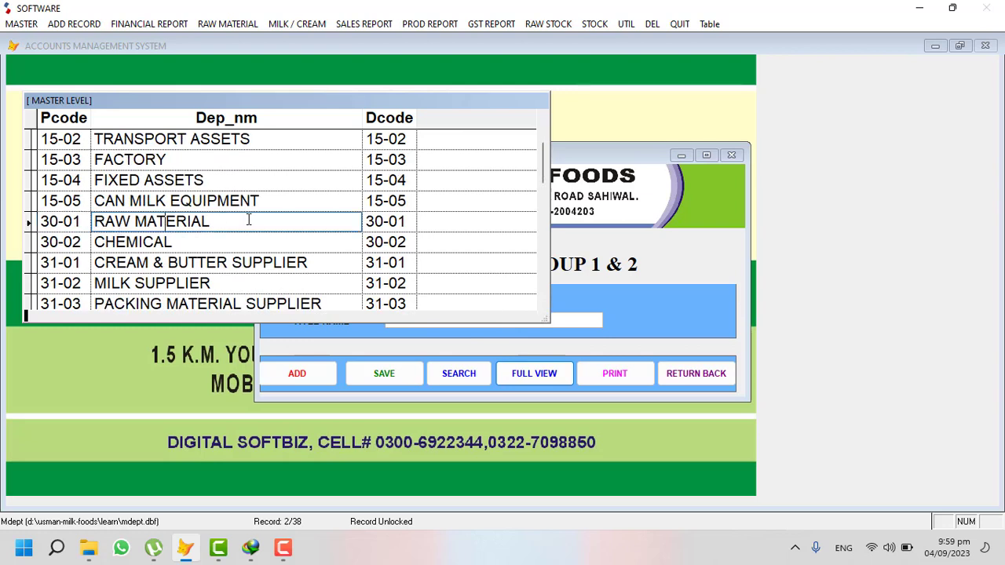
{"action": "left_click_drag", "start_coordinate": [249, 222], "coordinate": [53, 221]}
{"action": "left_click", "coordinate": [54, 238]}
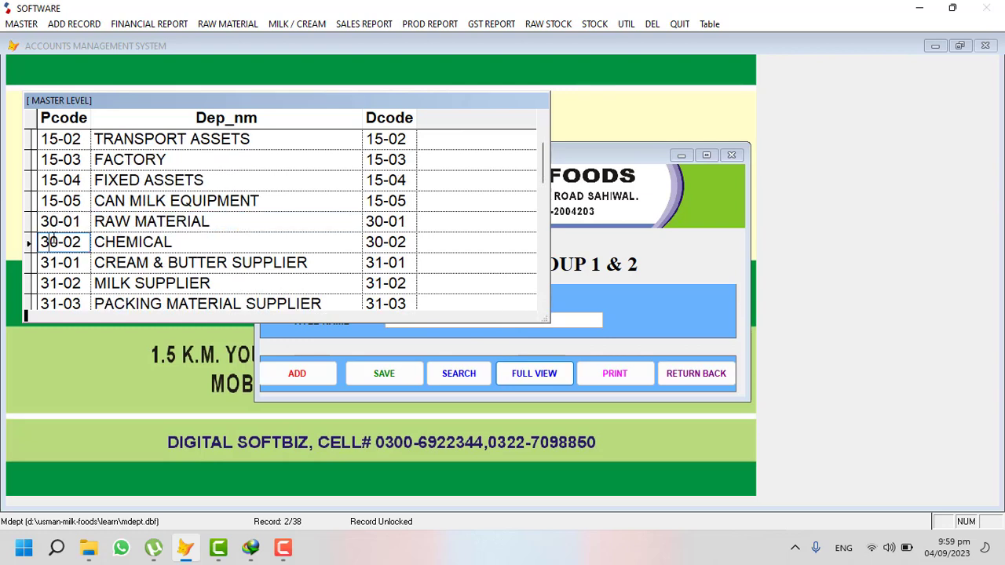
{"action": "left_click", "coordinate": [66, 242]}
Examine the cream & butter, milk and packing material supplier subgroups under main code 31
{"action": "left_click_drag", "start_coordinate": [321, 262], "coordinate": [39, 264]}
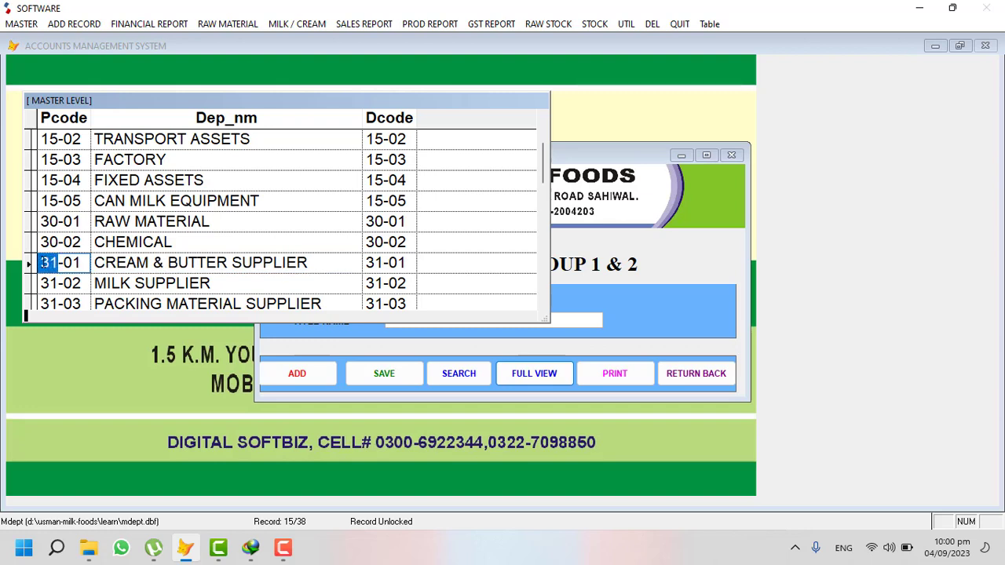
{"action": "left_click", "coordinate": [135, 263]}
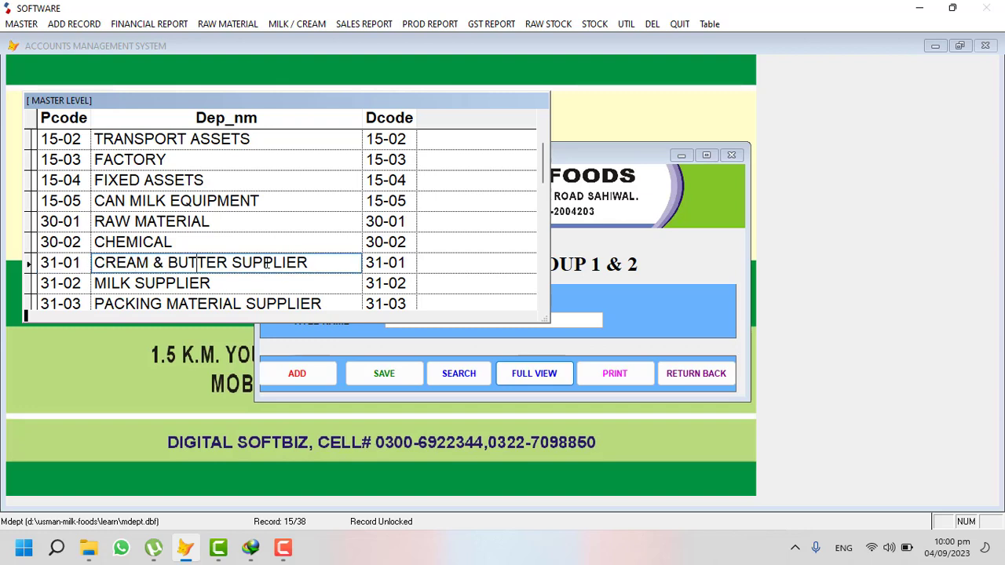
{"action": "left_click", "coordinate": [70, 282]}
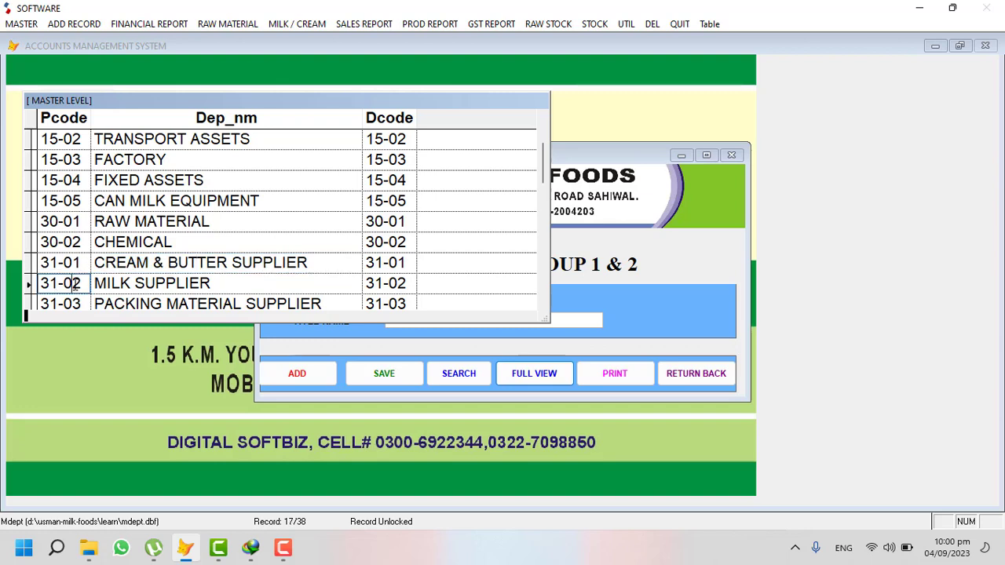
{"action": "left_click", "coordinate": [149, 283]}
{"action": "left_click_drag", "start_coordinate": [221, 284], "coordinate": [102, 285]}
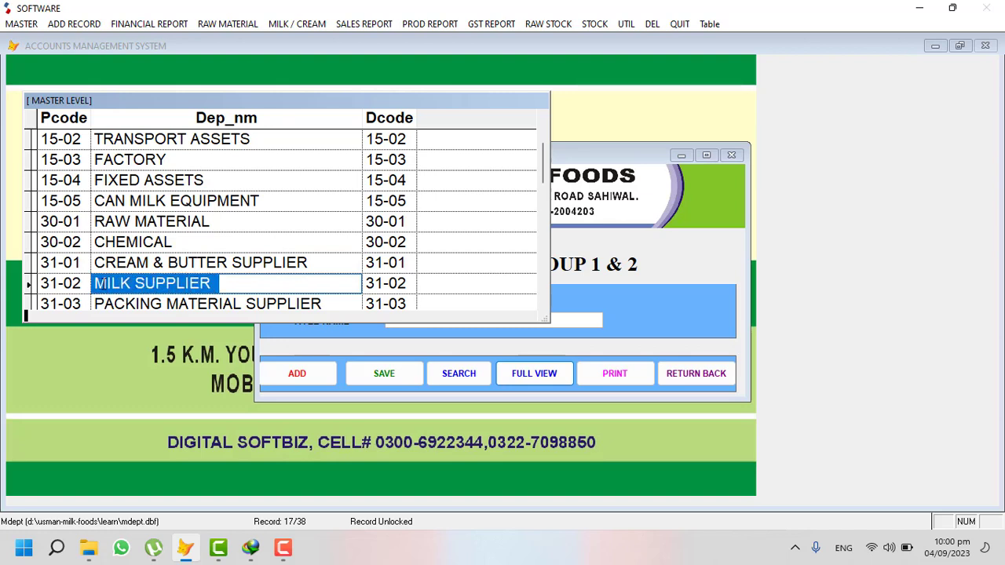
{"action": "left_click", "coordinate": [66, 302]}
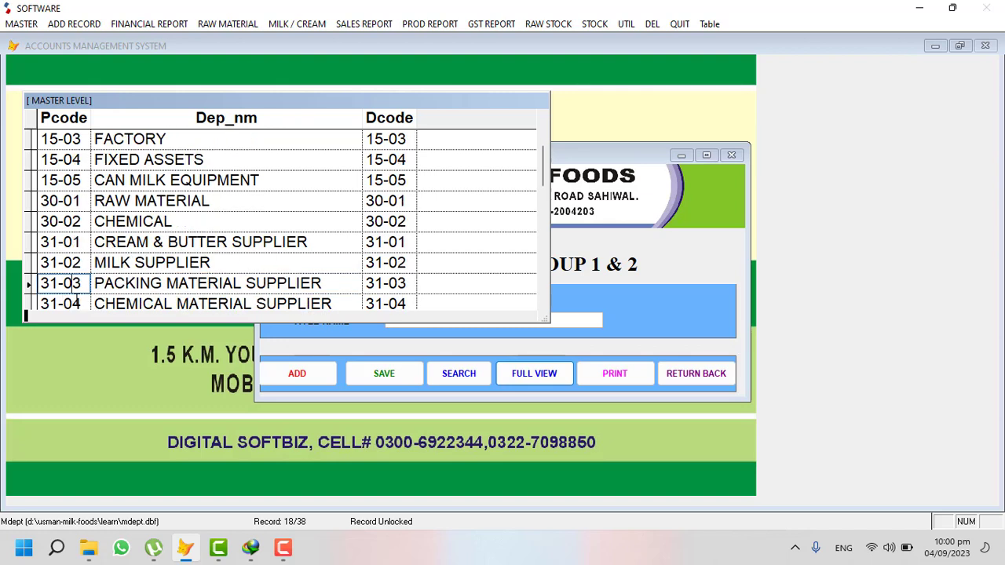
Examine the packing material supplier and chemical material supplier subgroups under main code 31
{"action": "left_click", "coordinate": [116, 283]}
{"action": "left_click_drag", "start_coordinate": [321, 284], "coordinate": [93, 284]}
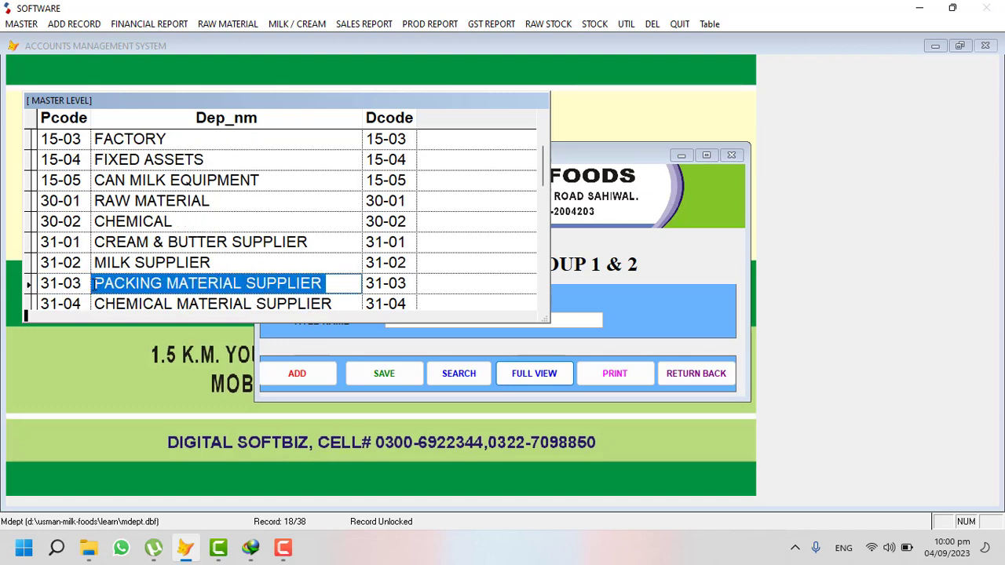
{"action": "left_click", "coordinate": [130, 303]}
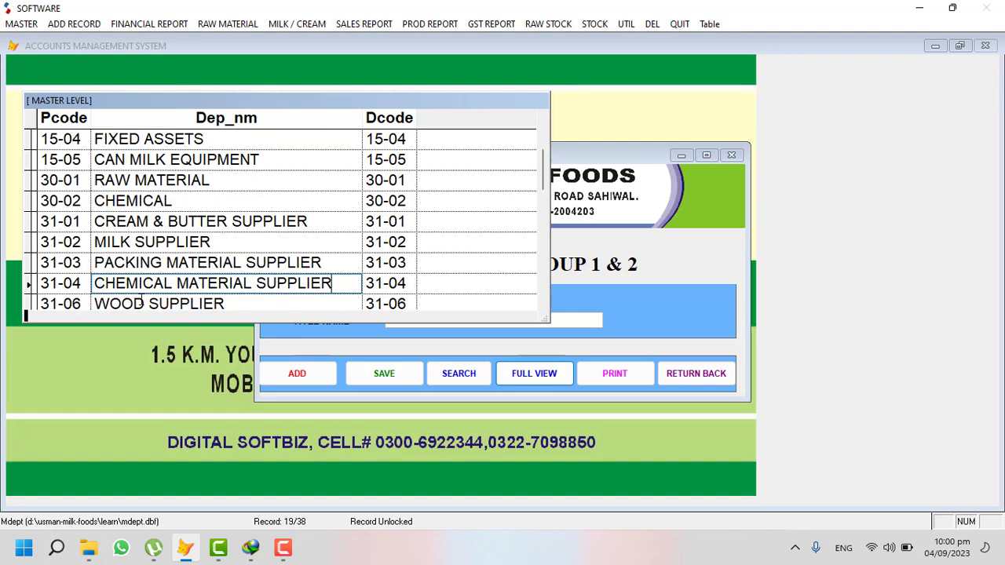
Examine the cheese subgroup and its main code 35 further down the level-2 list
{"action": "left_click", "coordinate": [542, 305]}
{"action": "left_click", "coordinate": [543, 305]}
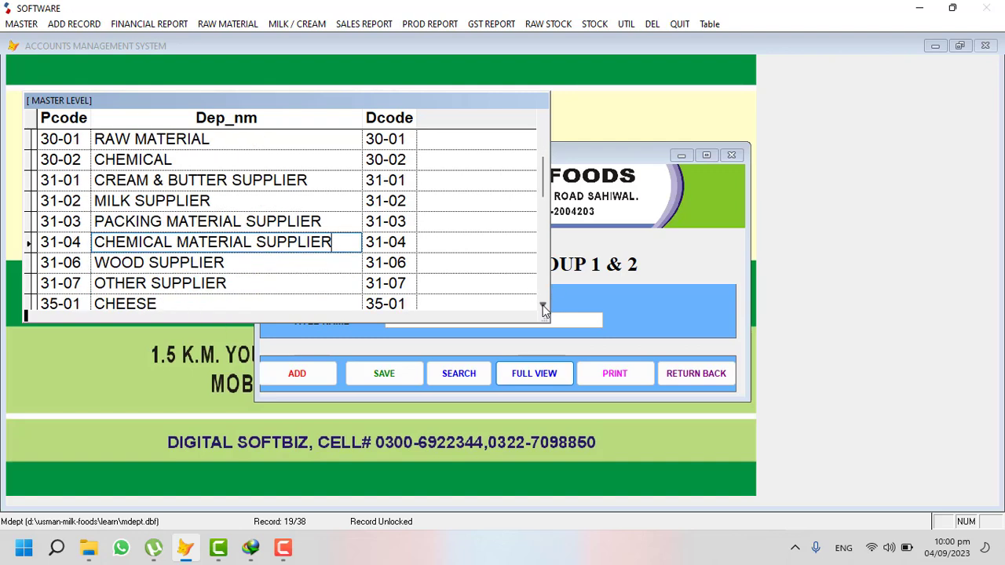
{"action": "left_click", "coordinate": [543, 305]}
{"action": "left_click", "coordinate": [542, 306]}
{"action": "left_click", "coordinate": [542, 305]}
{"action": "left_click", "coordinate": [543, 305]}
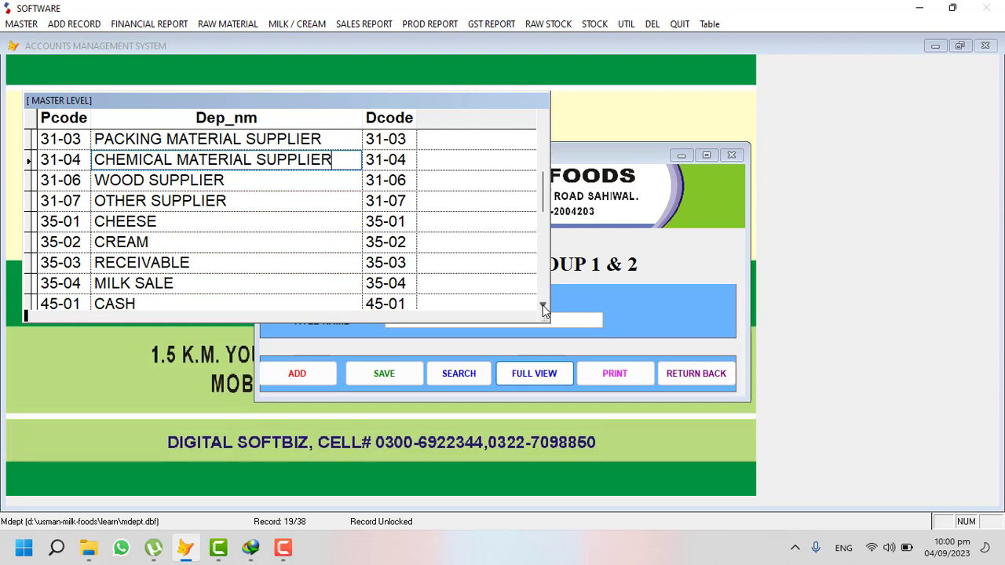
{"action": "left_click", "coordinate": [542, 310]}
{"action": "left_click", "coordinate": [87, 203]}
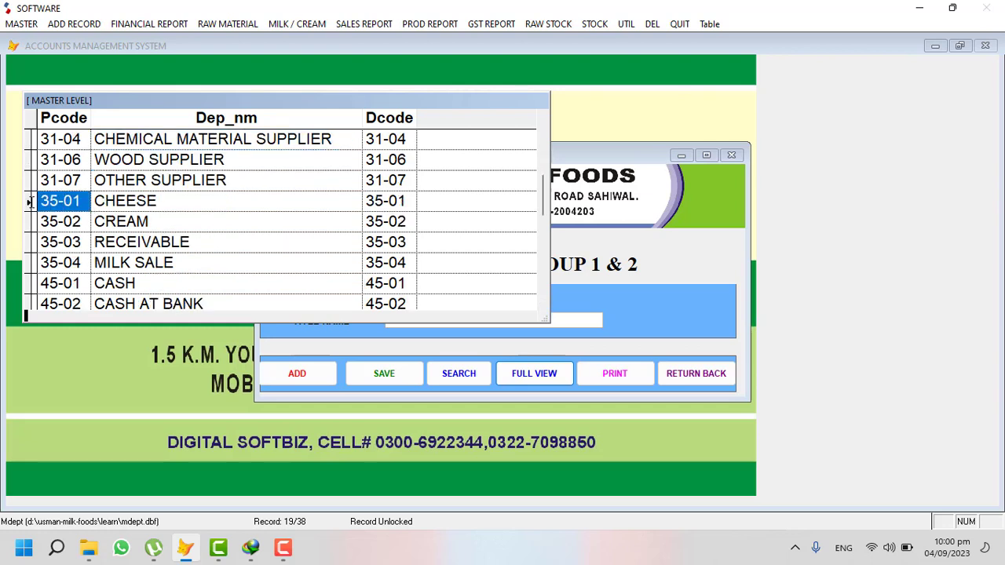
{"action": "left_click", "coordinate": [79, 202]}
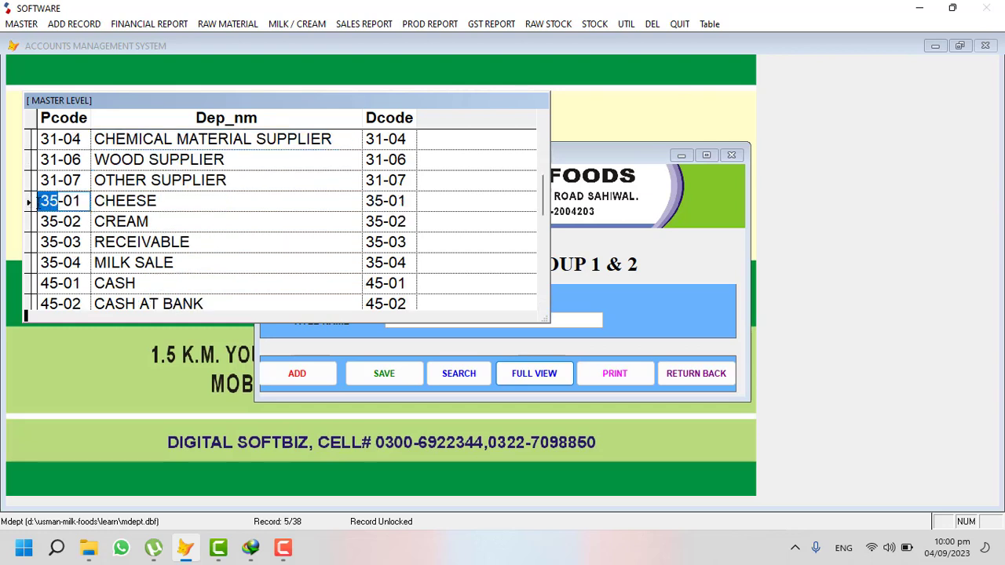
{"action": "left_click", "coordinate": [155, 203]}
{"action": "left_click_drag", "start_coordinate": [154, 203], "coordinate": [86, 203]}
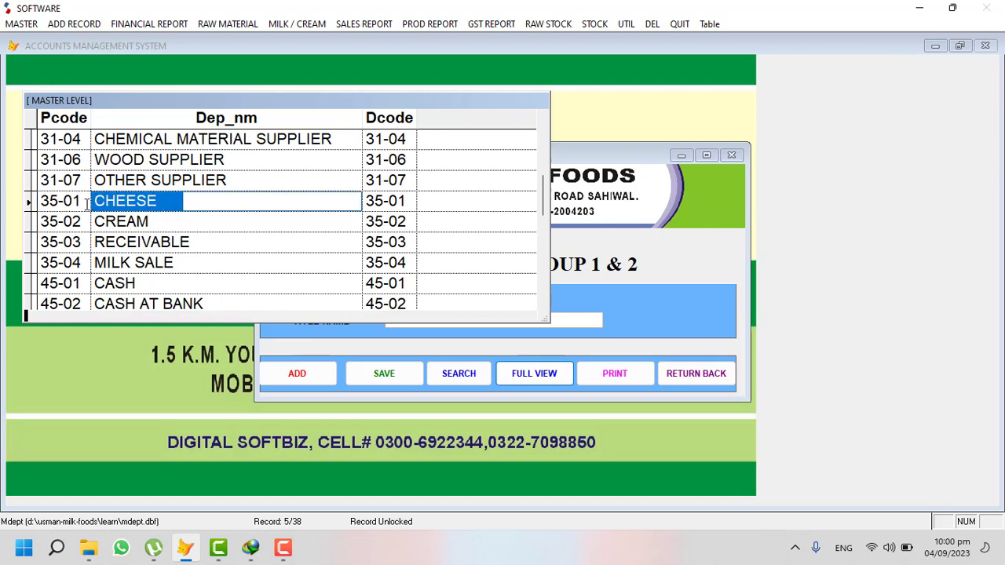
Examine the cream, receivable and milk sale subgroups under main code 35
{"action": "left_click", "coordinate": [59, 222]}
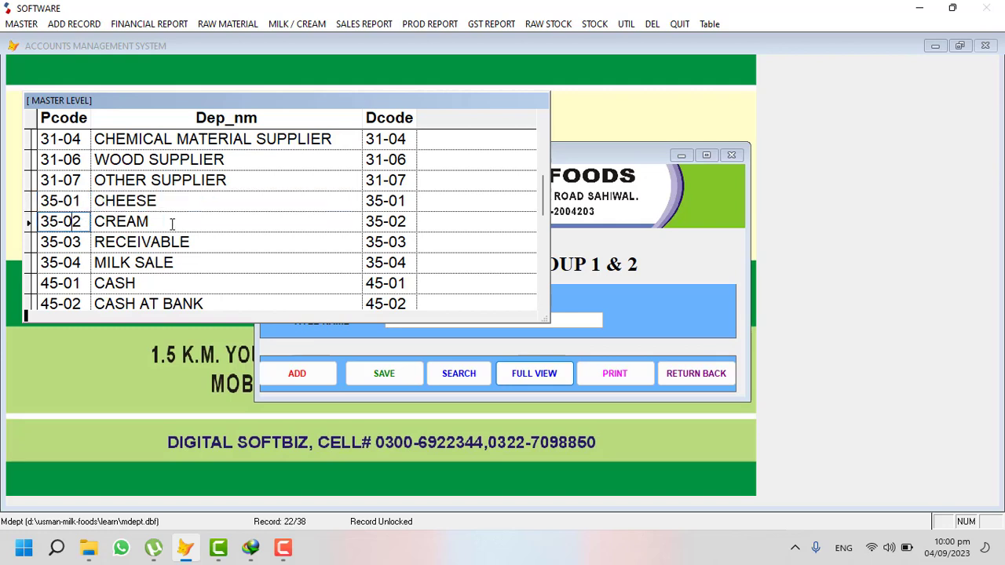
{"action": "key", "text": "Tab"}
{"action": "left_click", "coordinate": [58, 243]}
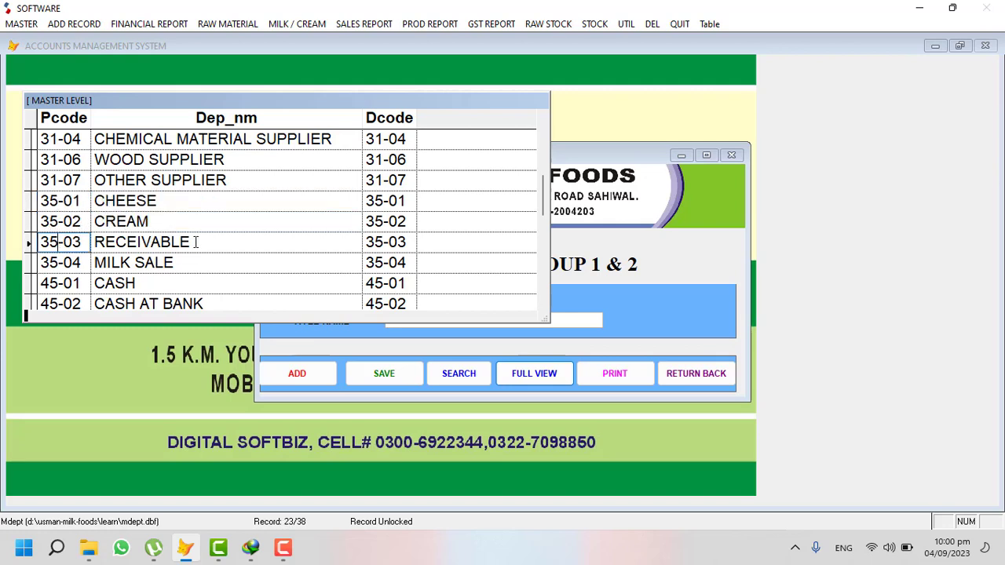
{"action": "left_click_drag", "start_coordinate": [196, 242], "coordinate": [87, 243]}
{"action": "left_click", "coordinate": [79, 265]}
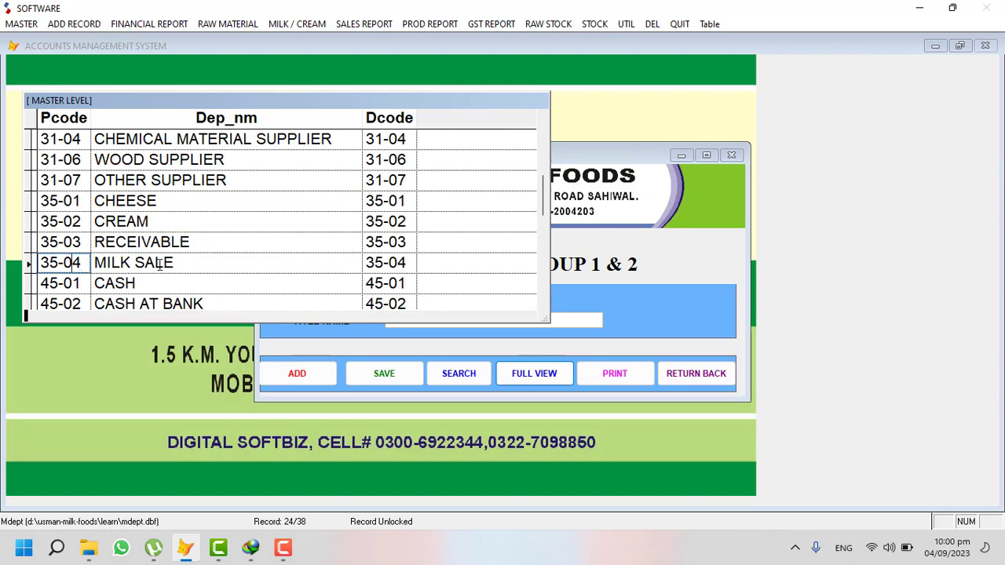
{"action": "left_click_drag", "start_coordinate": [181, 264], "coordinate": [85, 264]}
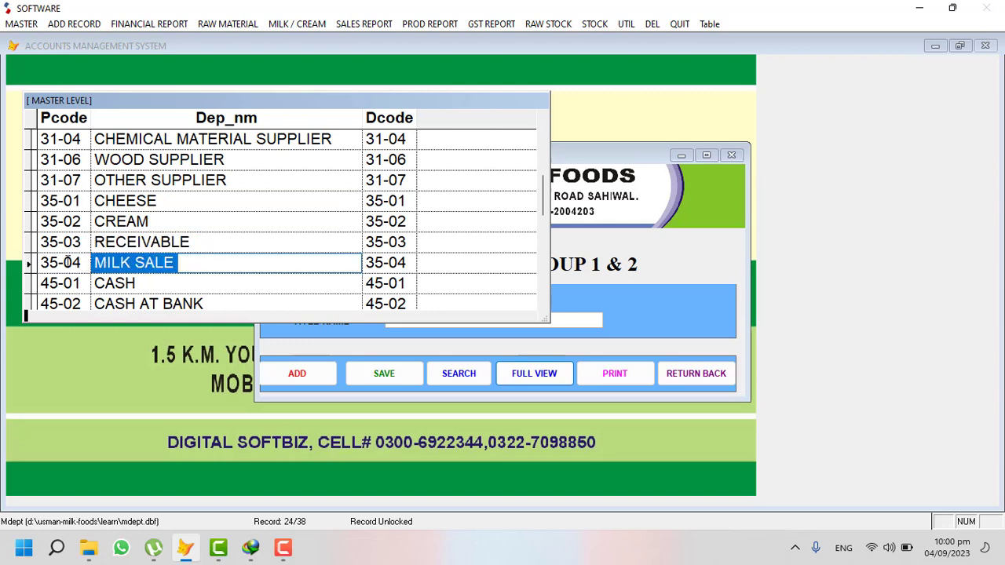
{"action": "left_click", "coordinate": [135, 263]}
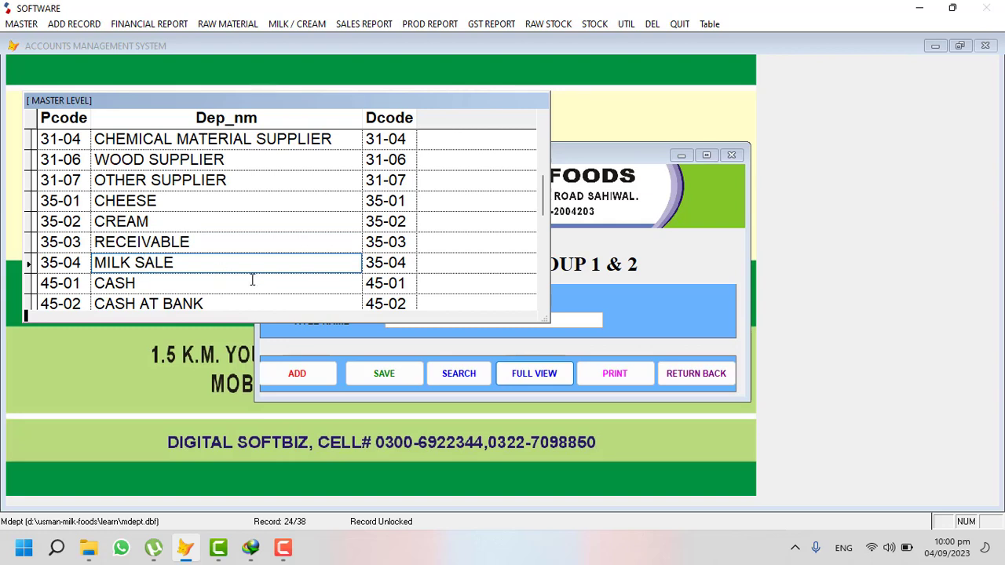
Examine the cash and cash at bank subgroups under main code 45, and close the level-2 list and its form
{"action": "left_click", "coordinate": [91, 286]}
{"action": "double_click", "coordinate": [133, 284]}
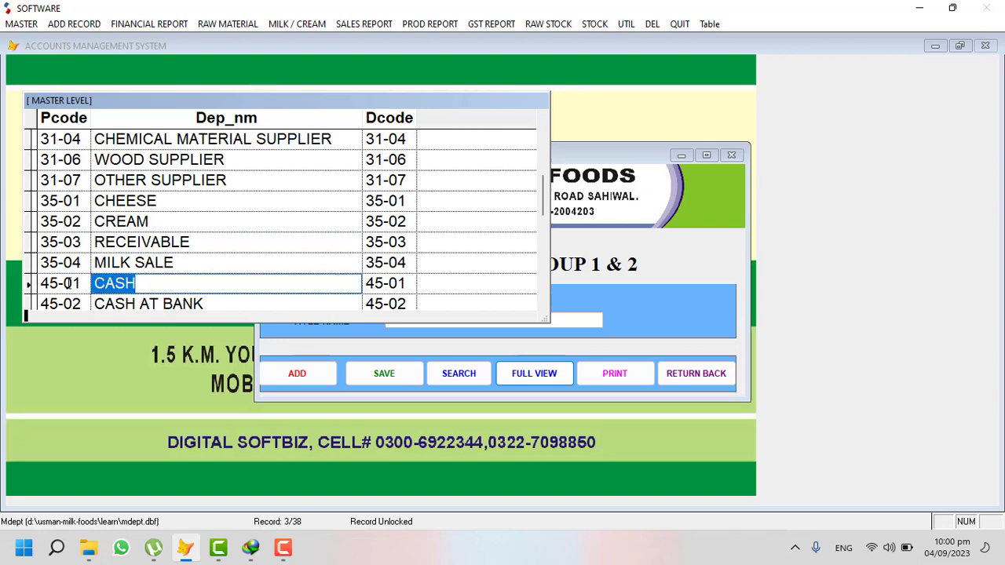
{"action": "left_click", "coordinate": [69, 284]}
{"action": "left_click", "coordinate": [542, 310]}
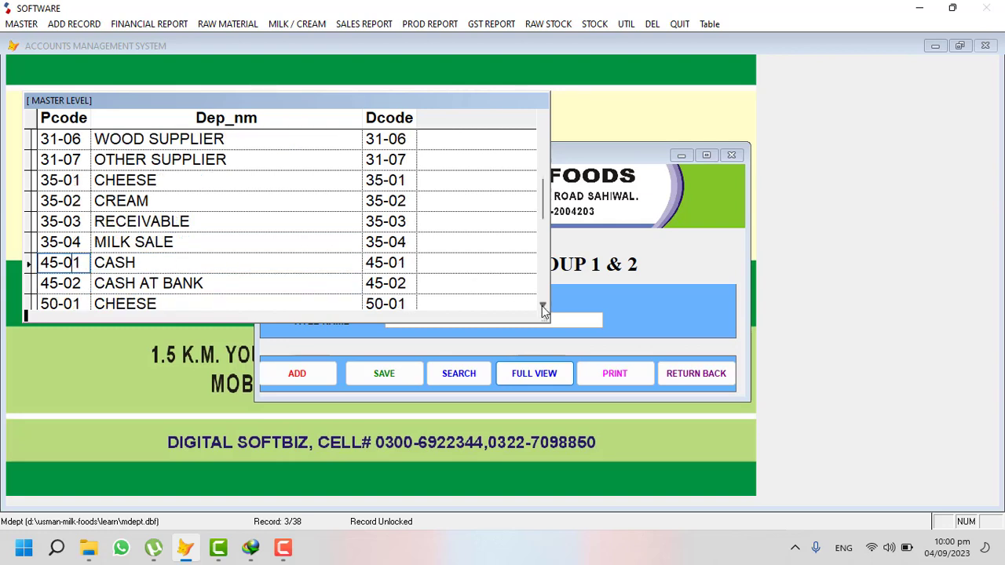
{"action": "double_click", "coordinate": [542, 310]}
{"action": "left_click", "coordinate": [225, 250]}
{"action": "left_click", "coordinate": [40, 236]}
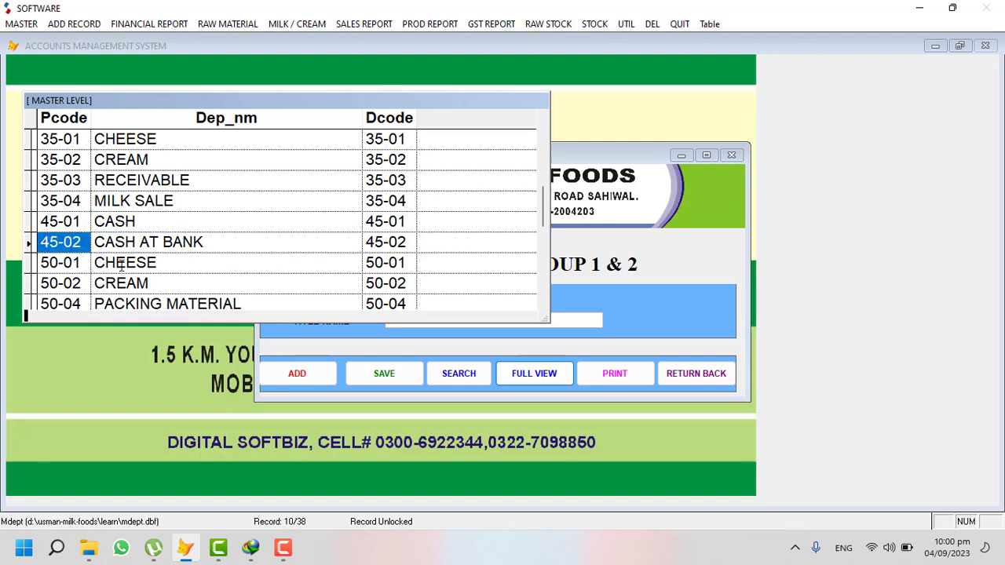
{"action": "key", "text": "Escape"}
{"action": "left_click", "coordinate": [686, 375]}
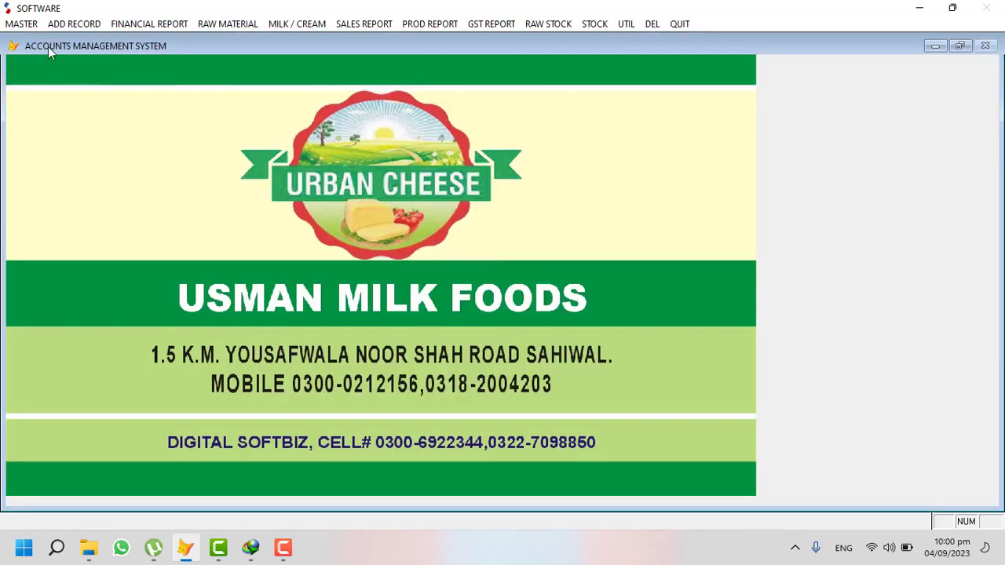
{"action": "left_click", "coordinate": [19, 25]}
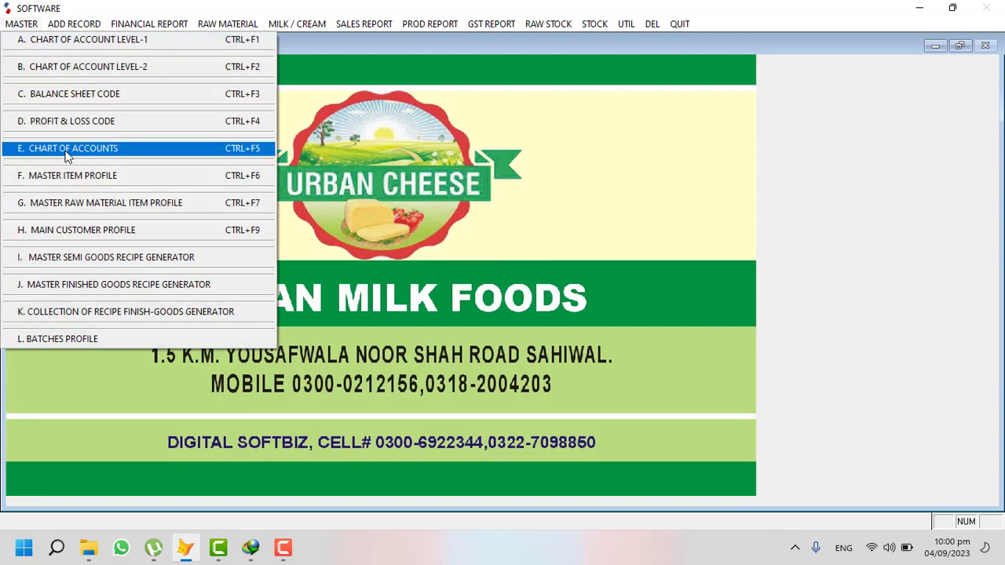
{"action": "left_click", "coordinate": [69, 157]}
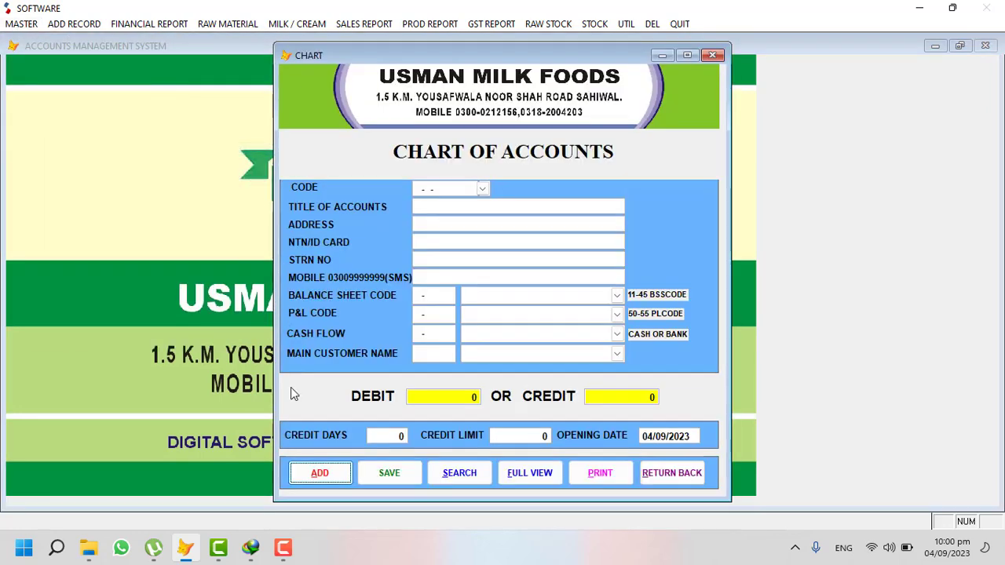
{"action": "left_click", "coordinate": [320, 476]}
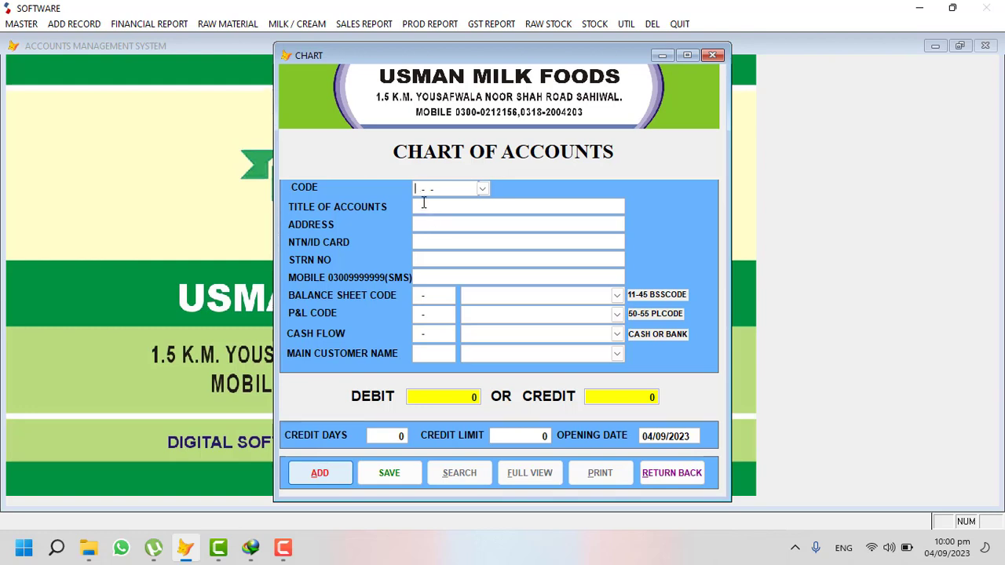
{"action": "type", "text": "31-01-0001"}
{"action": "key", "text": "Return"}
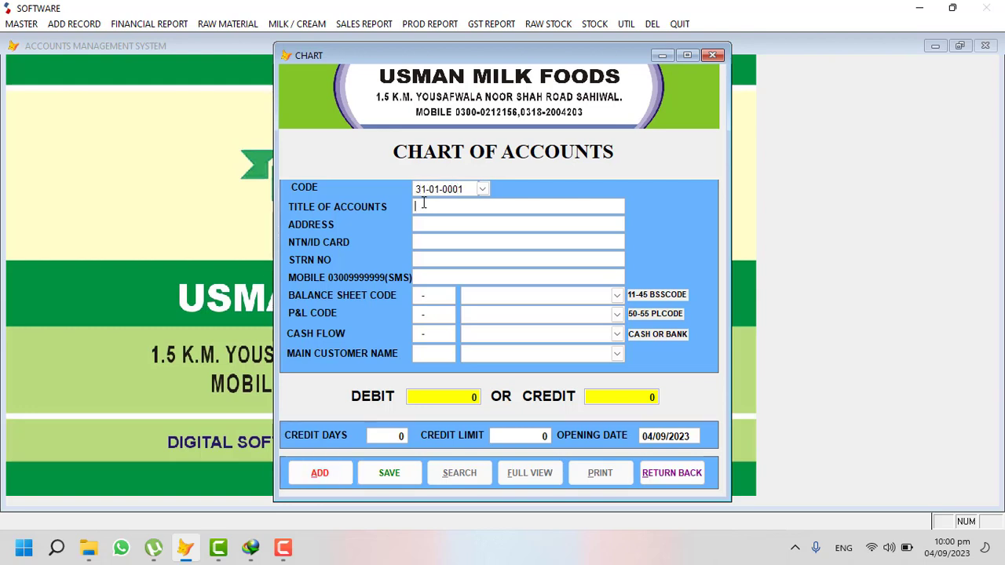
{"action": "left_click_drag", "start_coordinate": [448, 188], "coordinate": [417, 187]}
{"action": "left_click", "coordinate": [713, 54]}
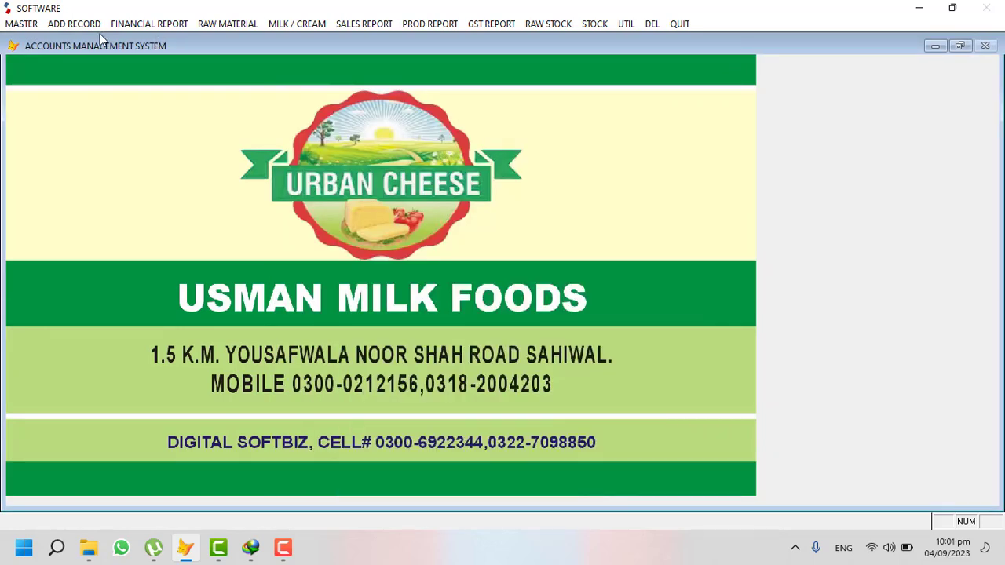
Reopen the full list of level-2 chart of account codes and examine the raw material subgroup 30-01
{"action": "left_click", "coordinate": [24, 23]}
{"action": "left_click", "coordinate": [63, 67]}
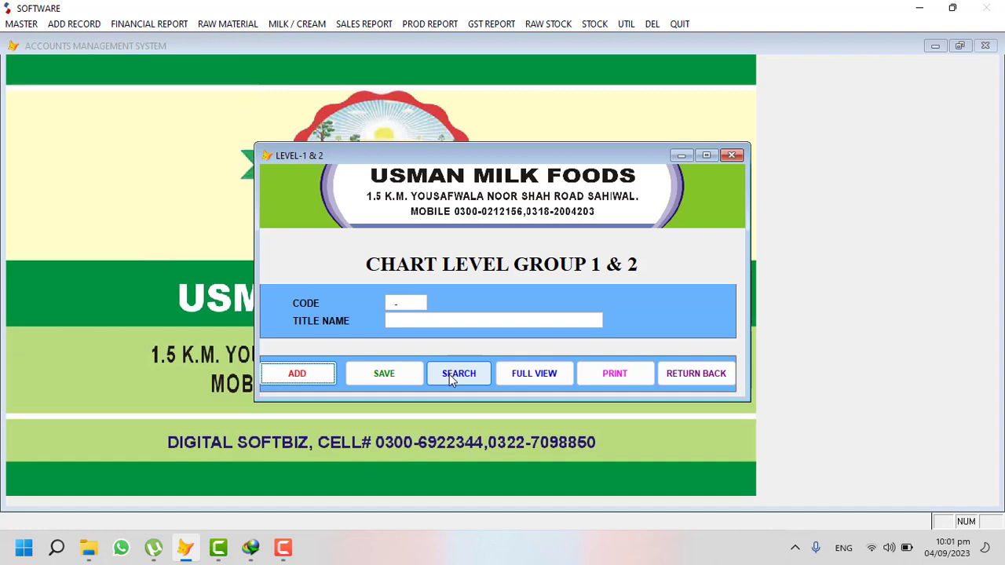
{"action": "left_click", "coordinate": [534, 373]}
{"action": "scroll", "coordinate": [275, 271], "scroll_direction": "down", "scroll_amount": 2}
{"action": "left_click", "coordinate": [75, 223]}
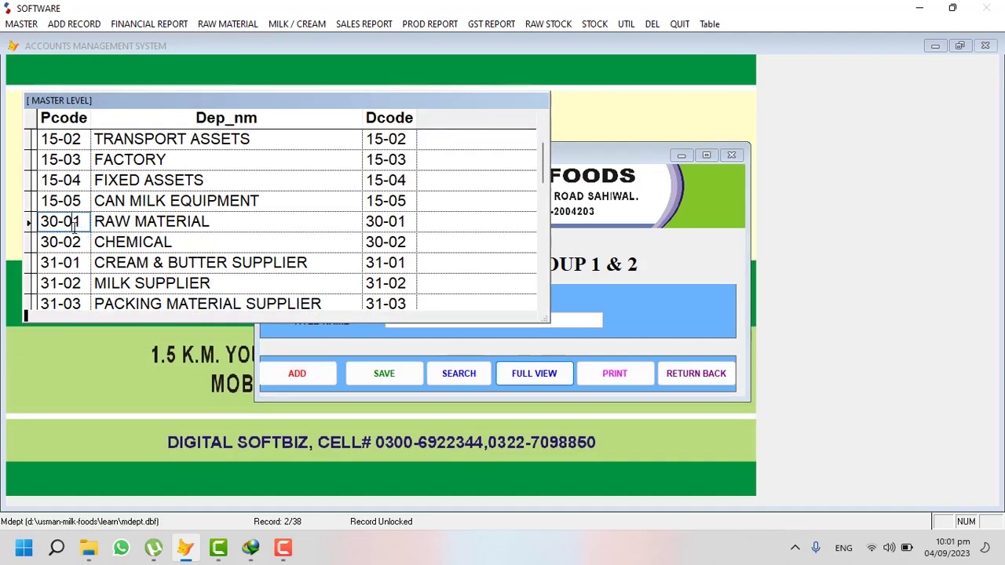
{"action": "left_click_drag", "start_coordinate": [229, 223], "coordinate": [89, 223]}
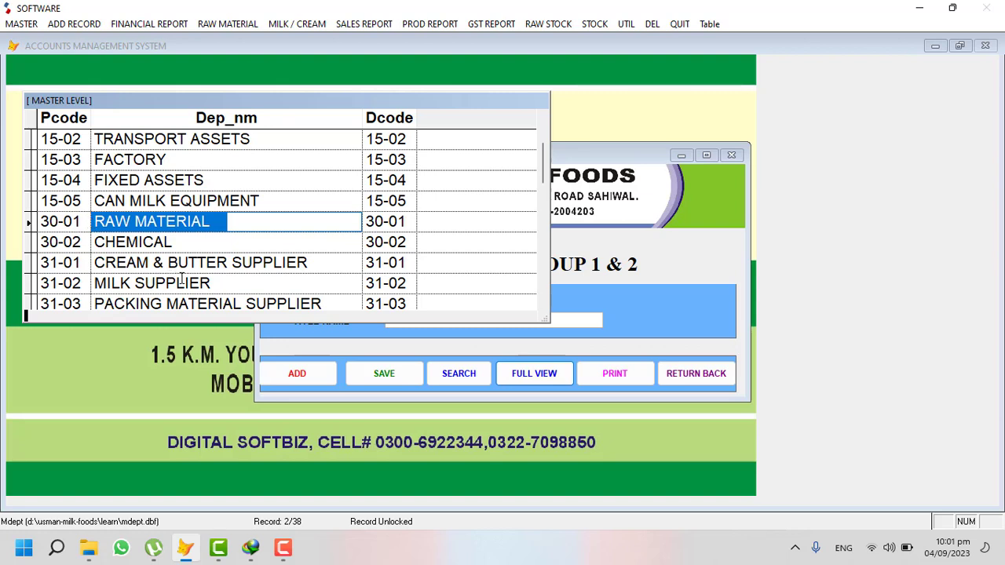
Check the cream & butter supplier and milk supplier codes under main code 31, and close the list and its form
{"action": "left_click", "coordinate": [66, 261]}
{"action": "left_click_drag", "start_coordinate": [81, 262], "coordinate": [43, 262]}
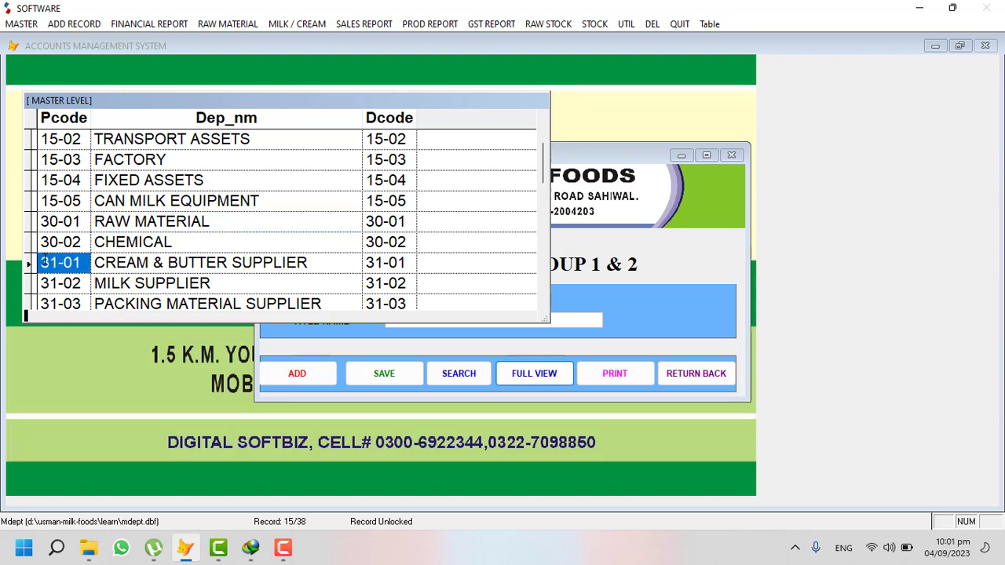
{"action": "left_click", "coordinate": [128, 258]}
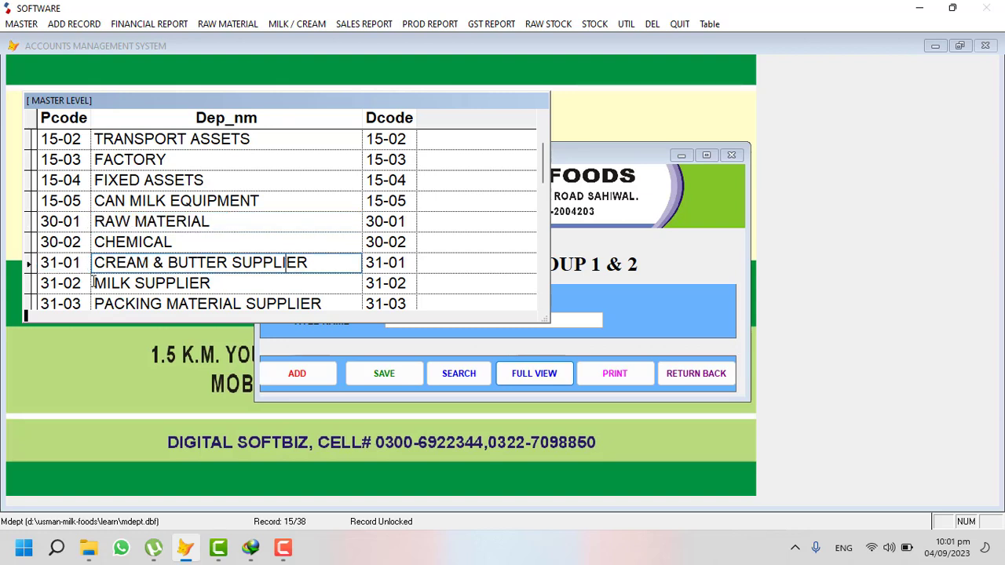
{"action": "left_click", "coordinate": [67, 282]}
{"action": "left_click_drag", "start_coordinate": [201, 283], "coordinate": [72, 283]}
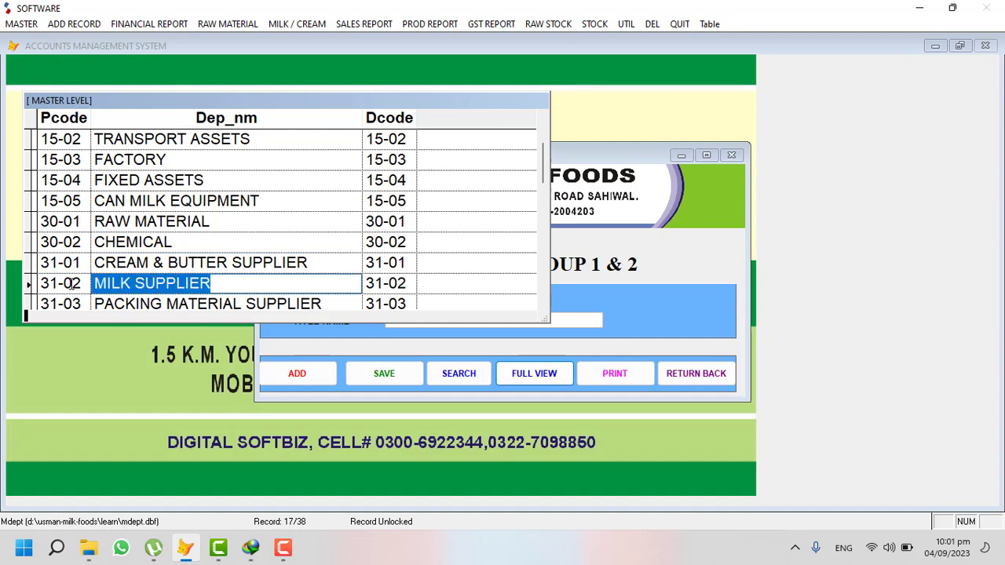
{"action": "left_click", "coordinate": [57, 284]}
{"action": "key", "text": "Escape"}
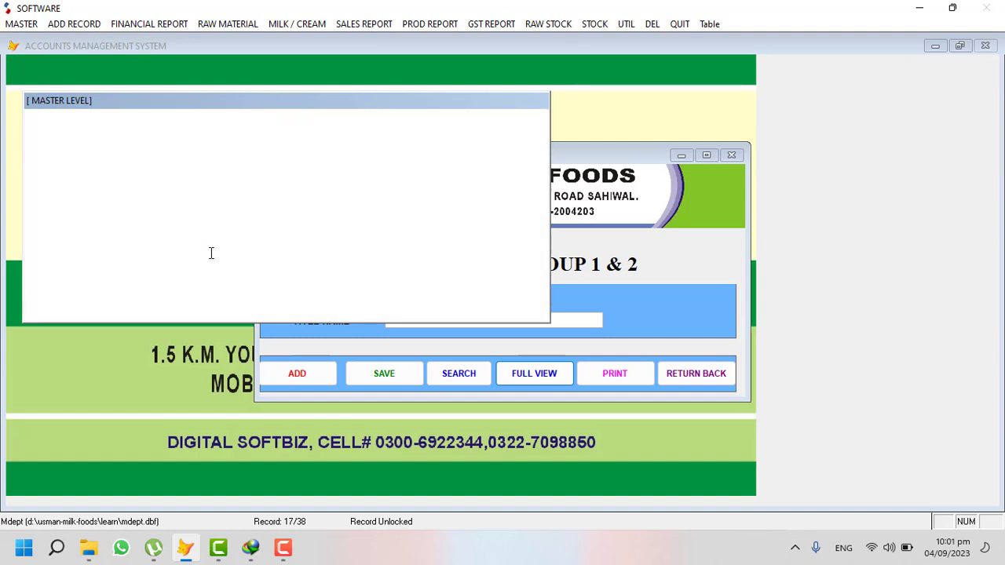
{"action": "left_click", "coordinate": [668, 366]}
Start a new record in the chart of accounts with code 31-02-0001 and the account title USMAN MILK
{"action": "left_click", "coordinate": [23, 23]}
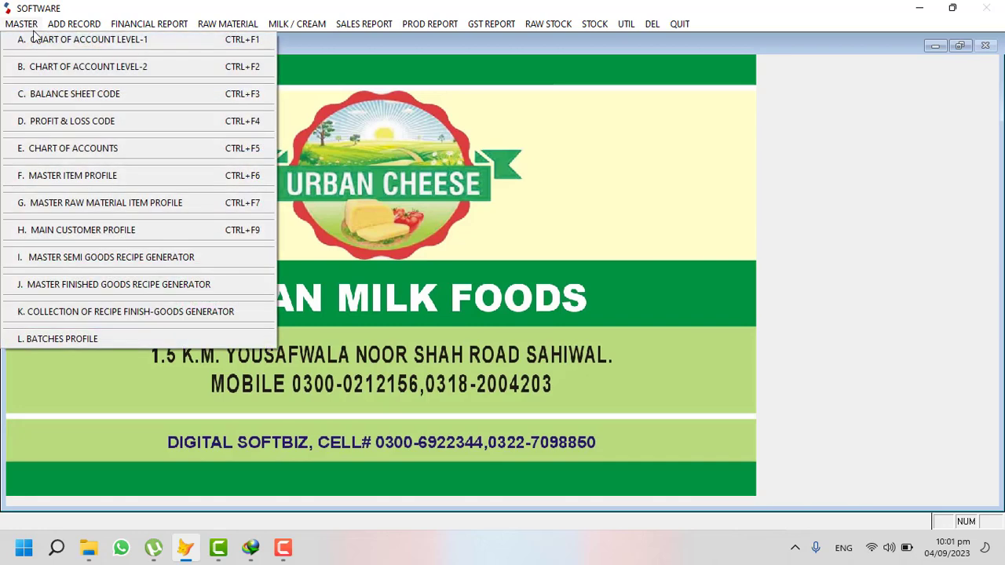
{"action": "left_click", "coordinate": [74, 154]}
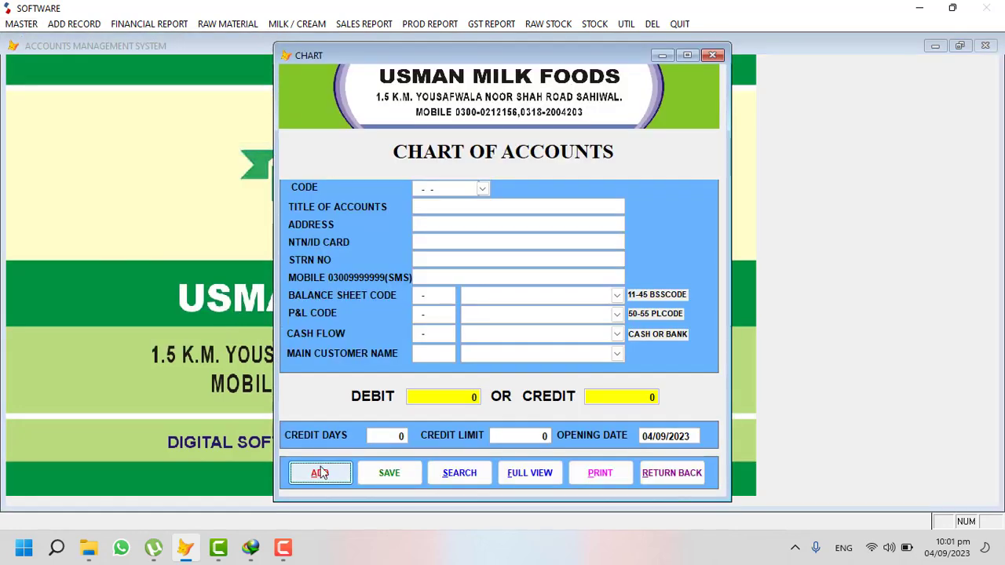
{"action": "type", "text": "31-"}
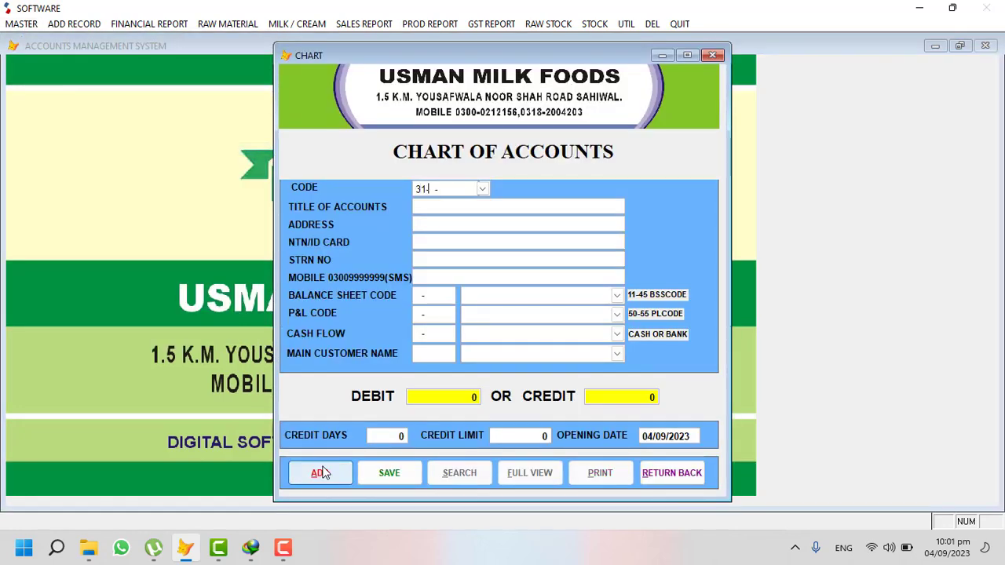
{"action": "type", "text": "02-0001"}
{"action": "type", "text": "99"}
{"action": "type", "text": "00"}
{"action": "type", "text": "USMAN "}
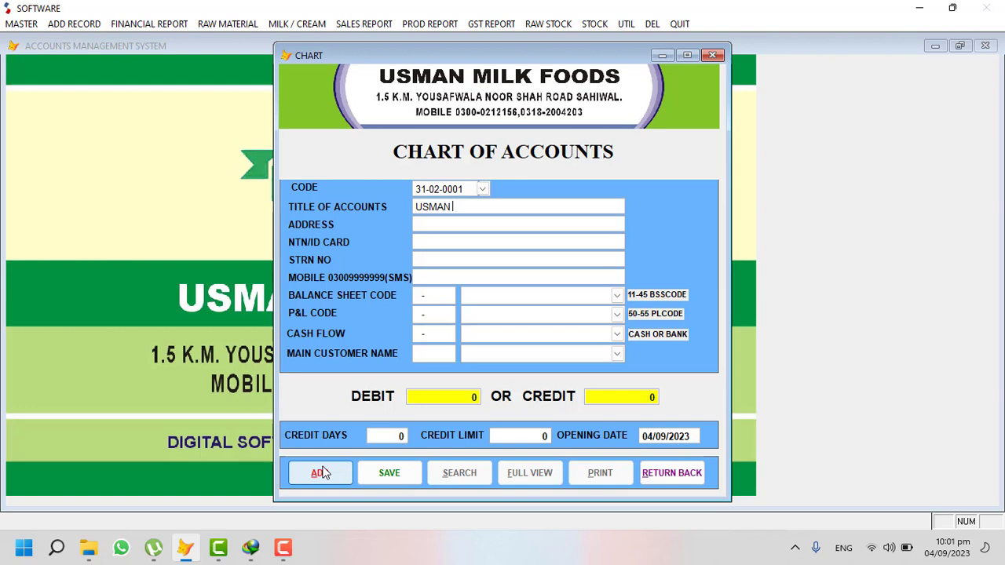
{"action": "type", "text": "MILK"}
Assign the SUPPLIER PAYABLE balance sheet code to the new account
{"action": "left_click", "coordinate": [618, 297]}
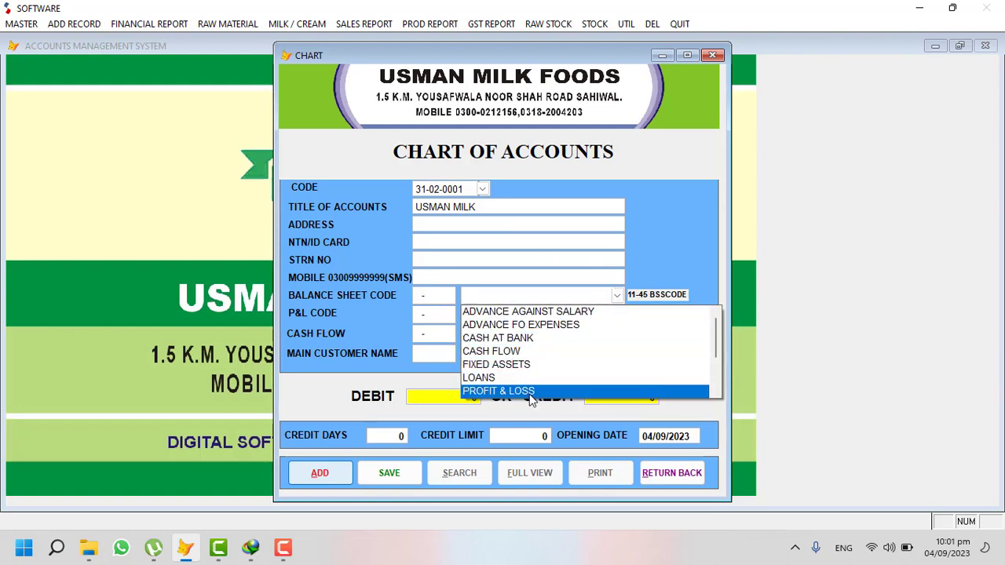
{"action": "scroll", "coordinate": [713, 396], "scroll_direction": "down", "scroll_amount": 5}
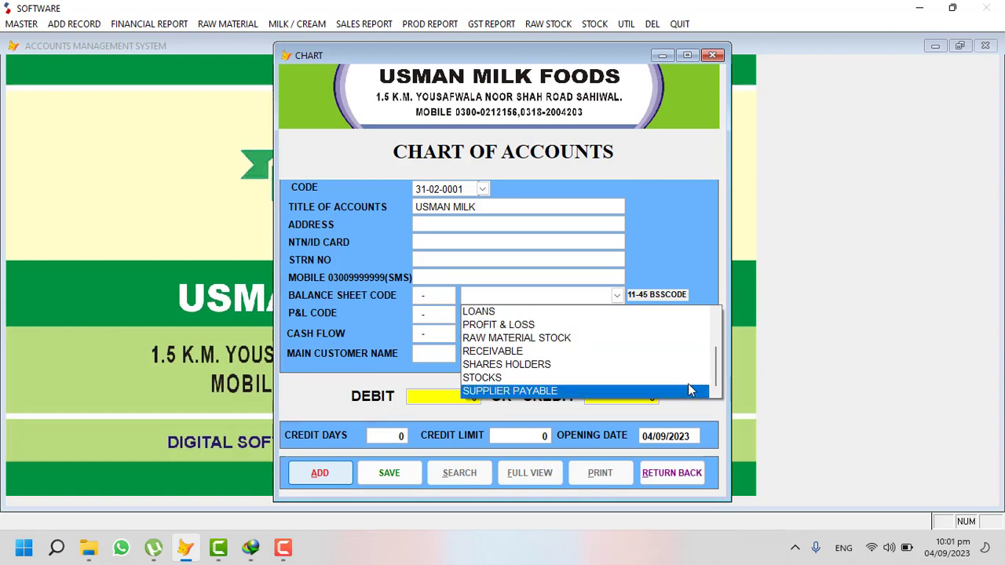
{"action": "left_click", "coordinate": [546, 390]}
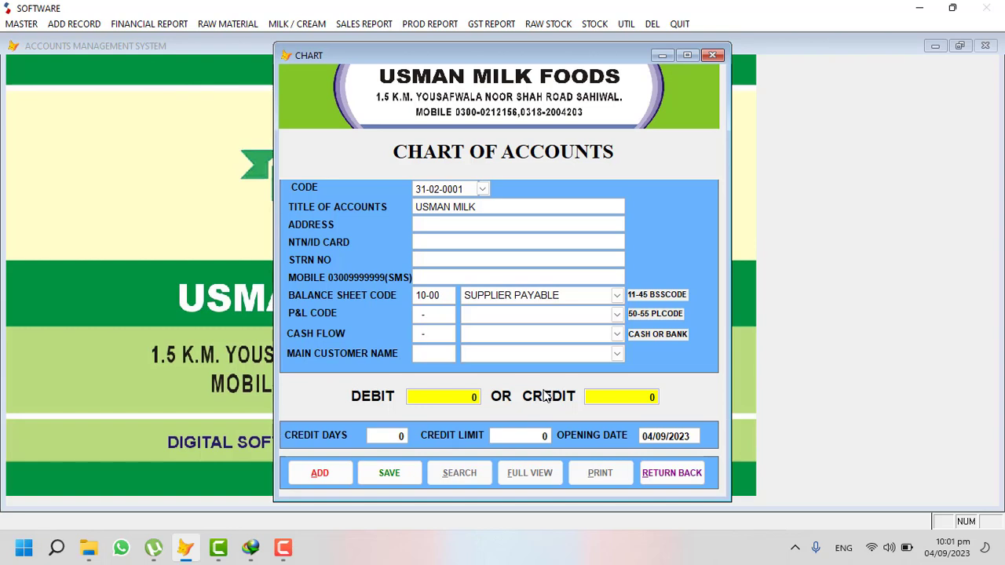
Complete the milk supplier account with main customer GENERAL TRANSACTION and an opening credit of 200,000, then save it and close the form
{"action": "left_click", "coordinate": [617, 354]}
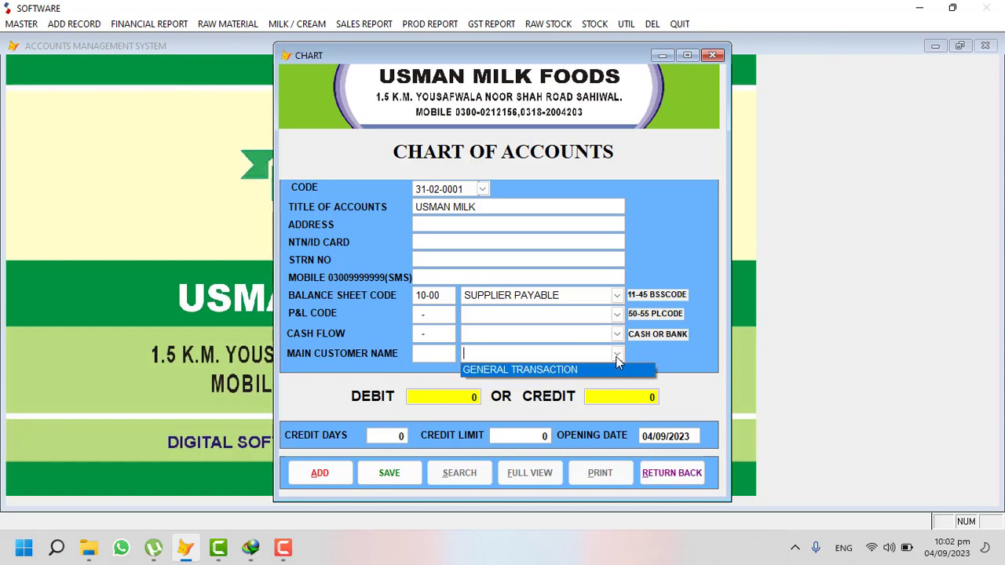
{"action": "left_click", "coordinate": [600, 369]}
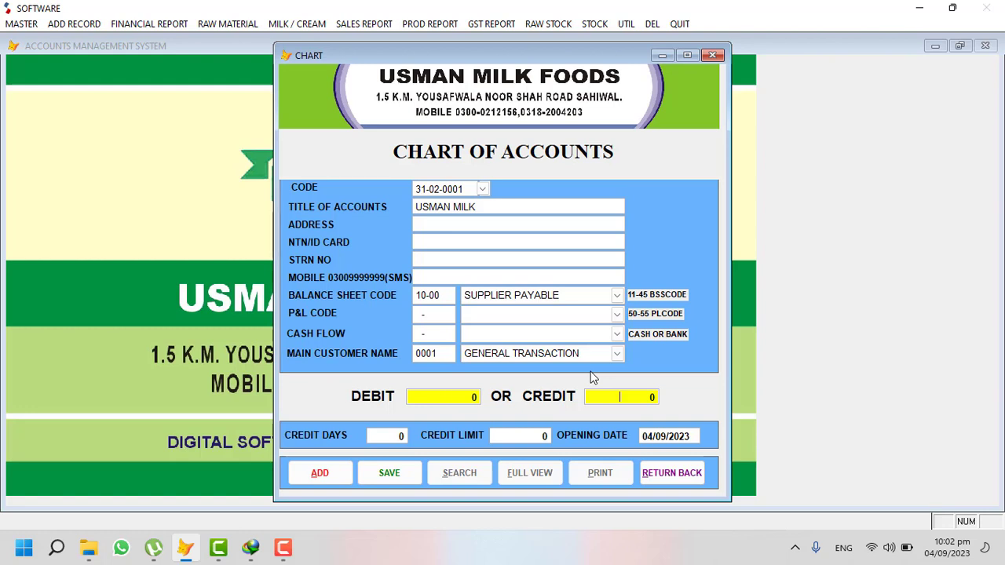
{"action": "type", "text": "200.00 0"}
{"action": "key", "text": "Return"}
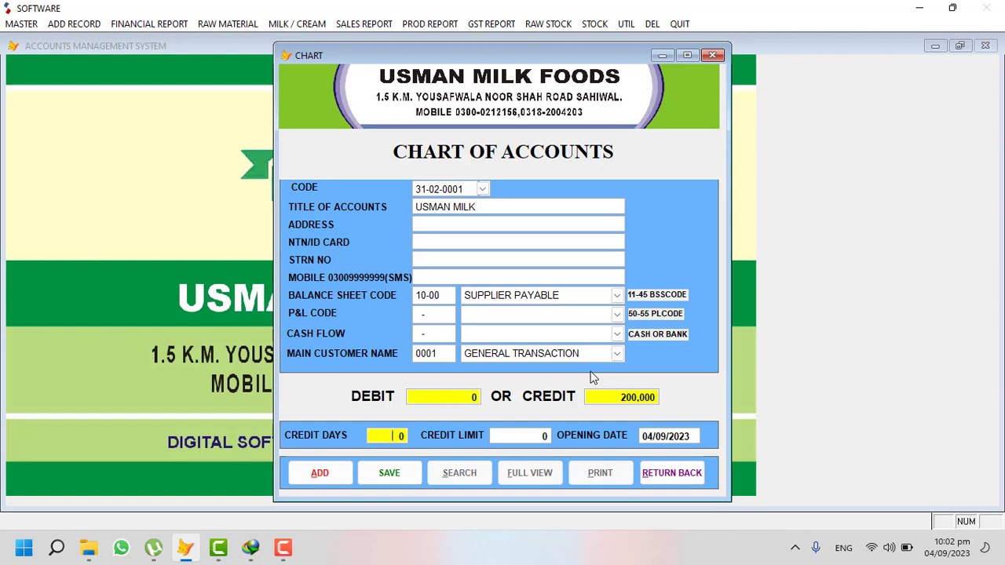
{"action": "key", "text": "Return"}
{"action": "key", "text": "Return"}
{"action": "key", "text": "Return"}
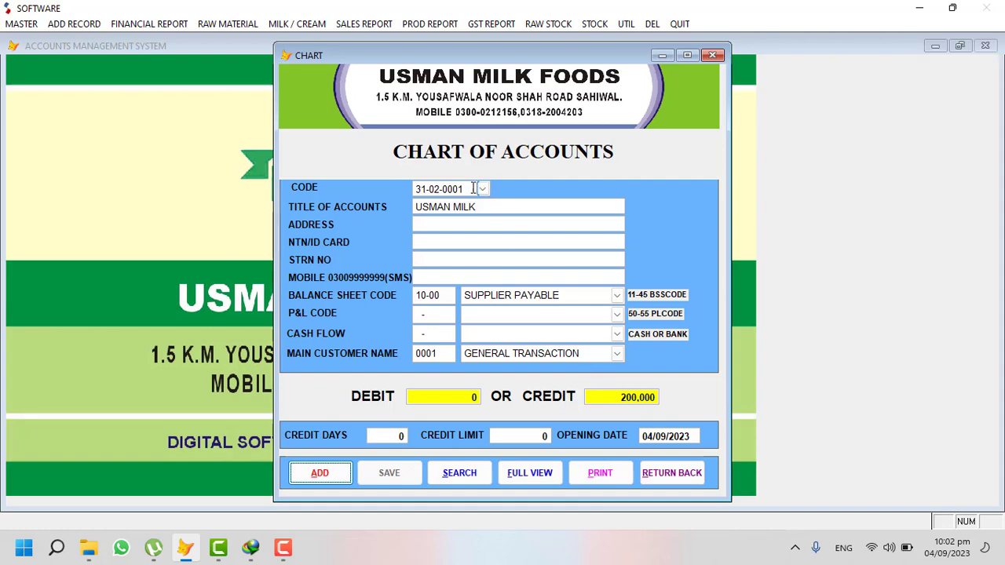
{"action": "left_click", "coordinate": [674, 475]}
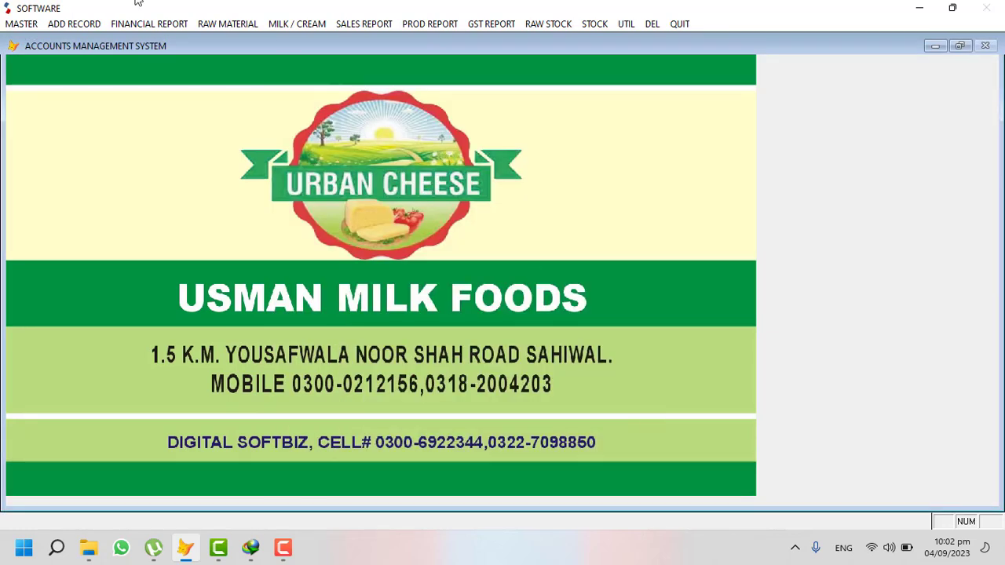
Check the milk supplier and packing material supplier codes in the full level-2 chart list, and close the list and its form
{"action": "left_click", "coordinate": [21, 24]}
{"action": "left_click", "coordinate": [65, 67]}
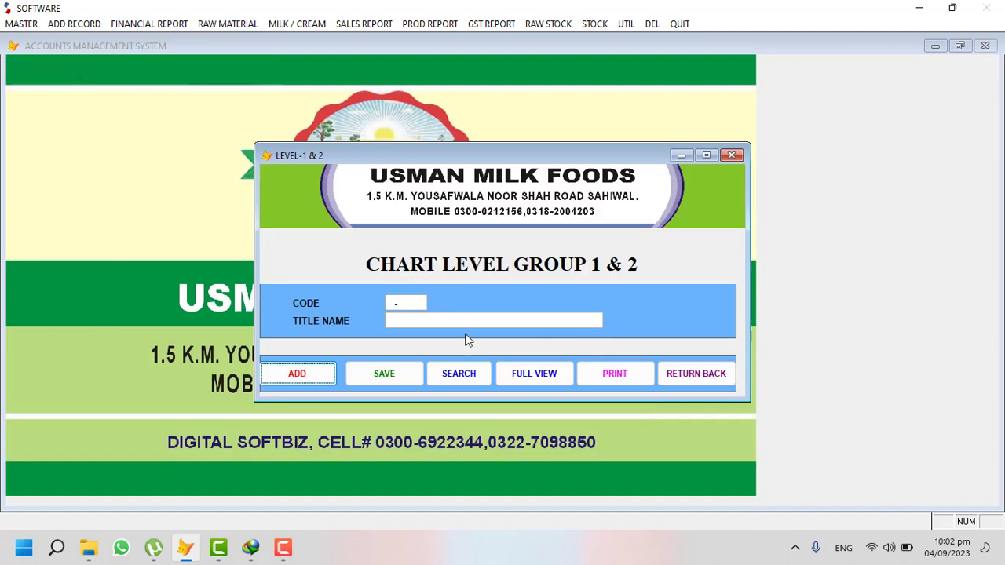
{"action": "left_click", "coordinate": [523, 374]}
{"action": "scroll", "coordinate": [171, 220], "scroll_direction": "down", "scroll_amount": 1}
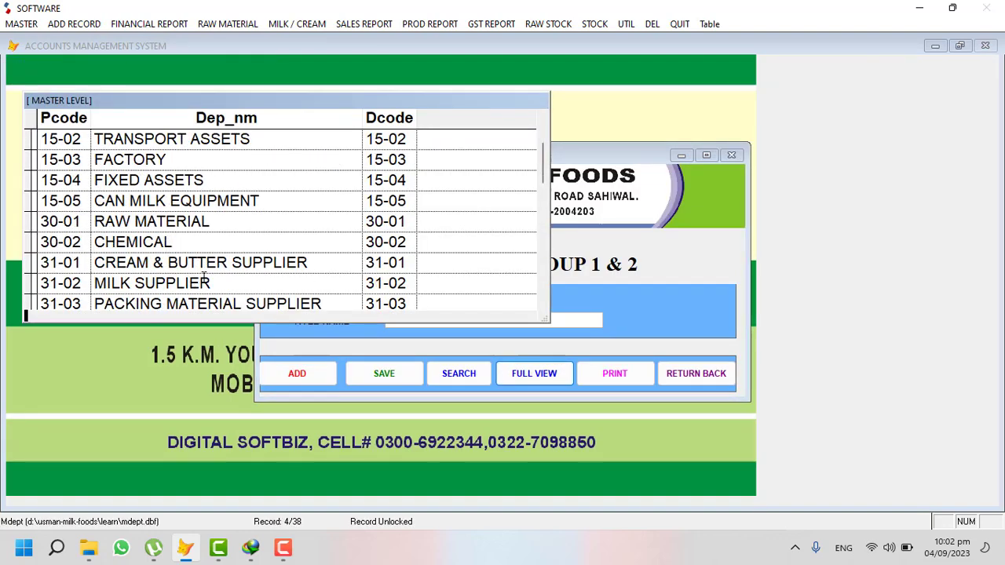
{"action": "left_click_drag", "start_coordinate": [207, 281], "coordinate": [92, 283]}
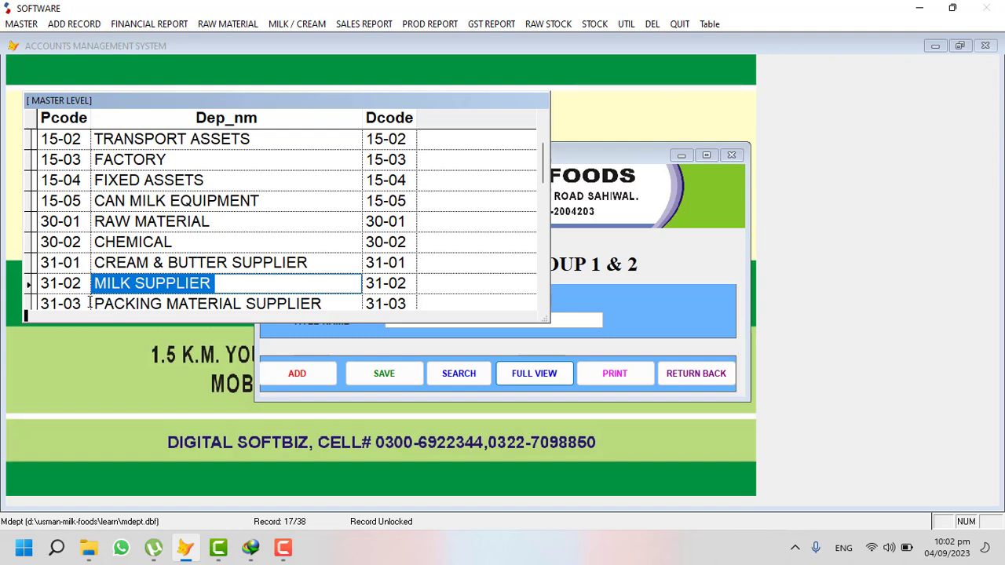
{"action": "left_click", "coordinate": [84, 304]}
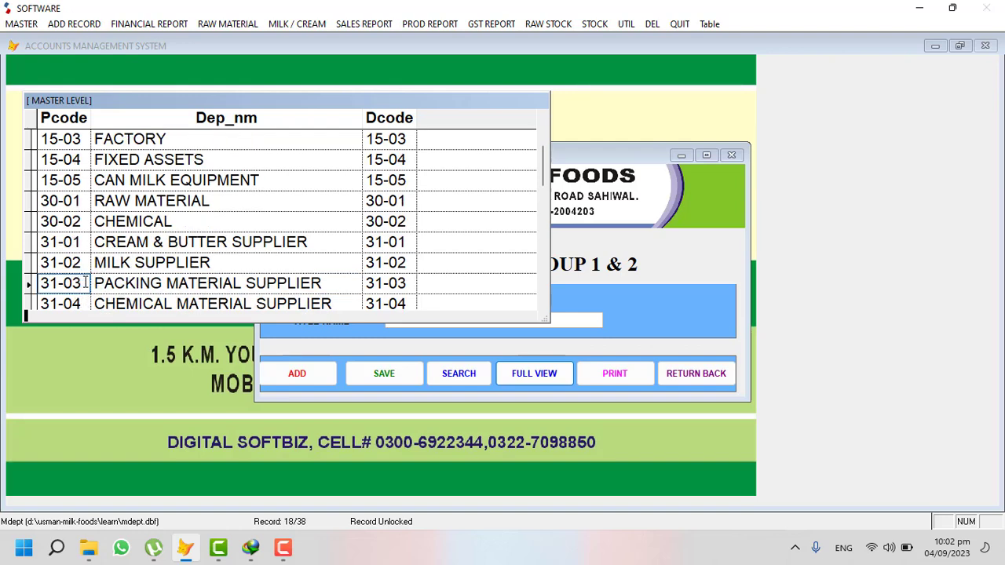
{"action": "key", "text": "Escape"}
{"action": "left_click", "coordinate": [691, 374]}
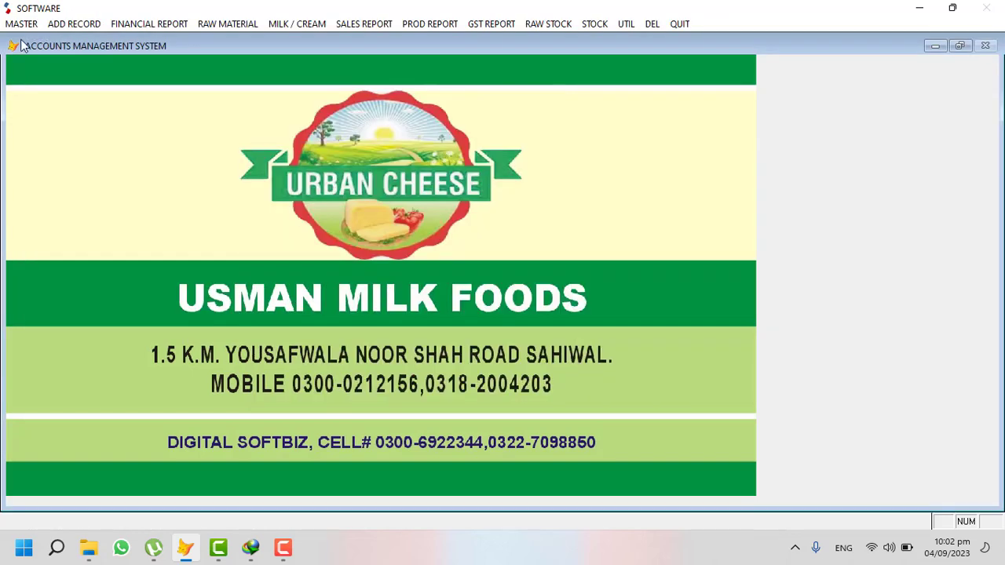
Start a chart of accounts record with code 31-03-0001, the packing supplier's name as title, and the SUPPLIER PAYABLE balance sheet code
{"action": "left_click", "coordinate": [21, 23]}
{"action": "left_click", "coordinate": [89, 150]}
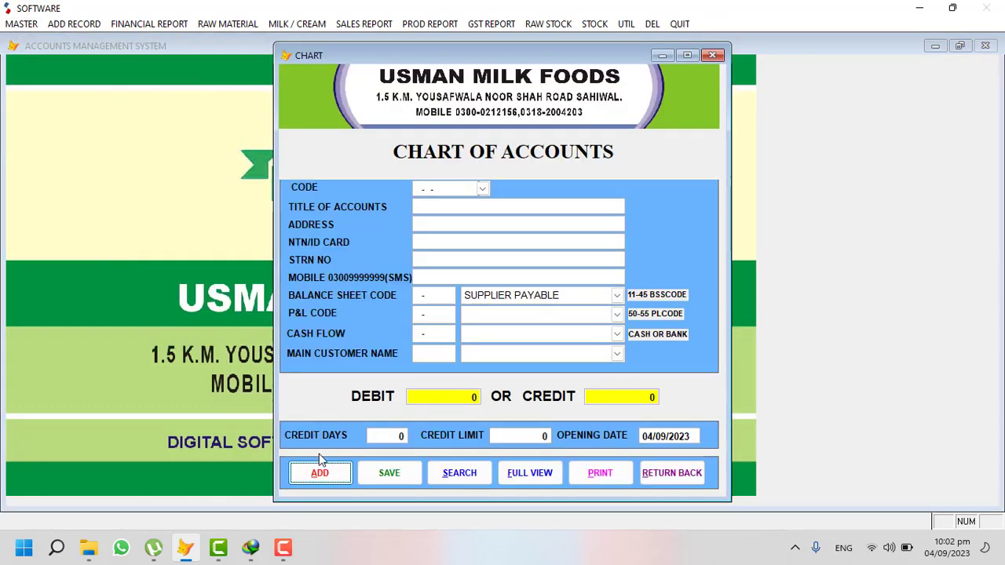
{"action": "left_click", "coordinate": [323, 475]}
{"action": "type", "text": "310"}
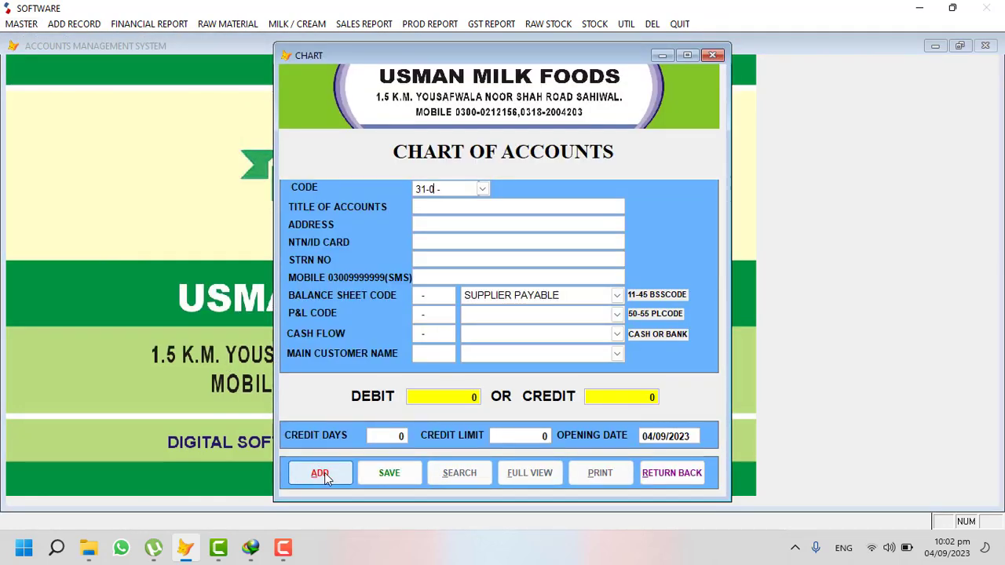
{"action": "type", "text": "30000"}
{"action": "type", "text": "YASIN"}
{"action": "key", "text": "Return"}
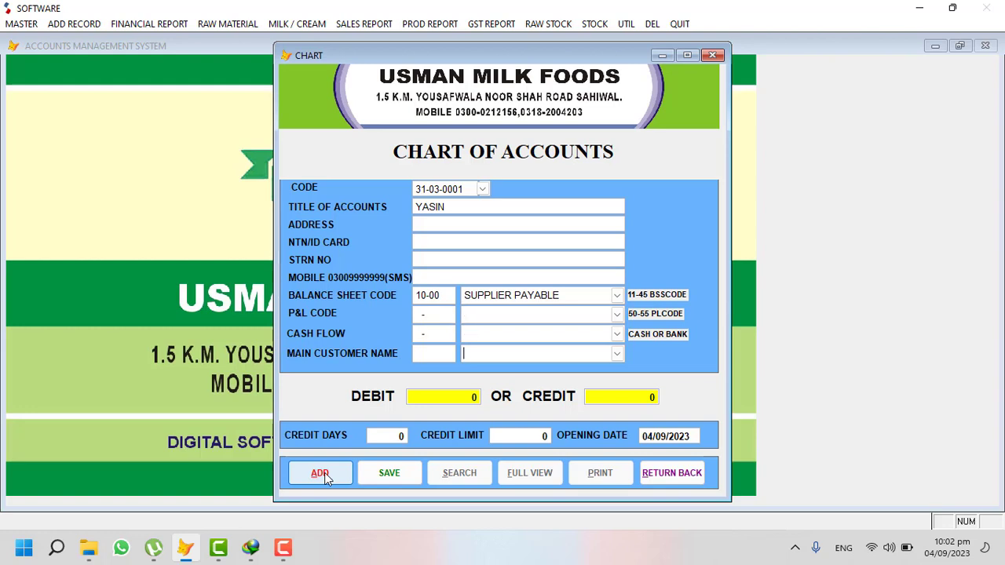
Complete the packing supplier account with main customer GENERAL TRANSACTION and an opening credit of 30,000, then save it and close the form
{"action": "left_click", "coordinate": [617, 353]}
{"action": "left_click", "coordinate": [582, 370]}
{"action": "key", "text": "Return"}
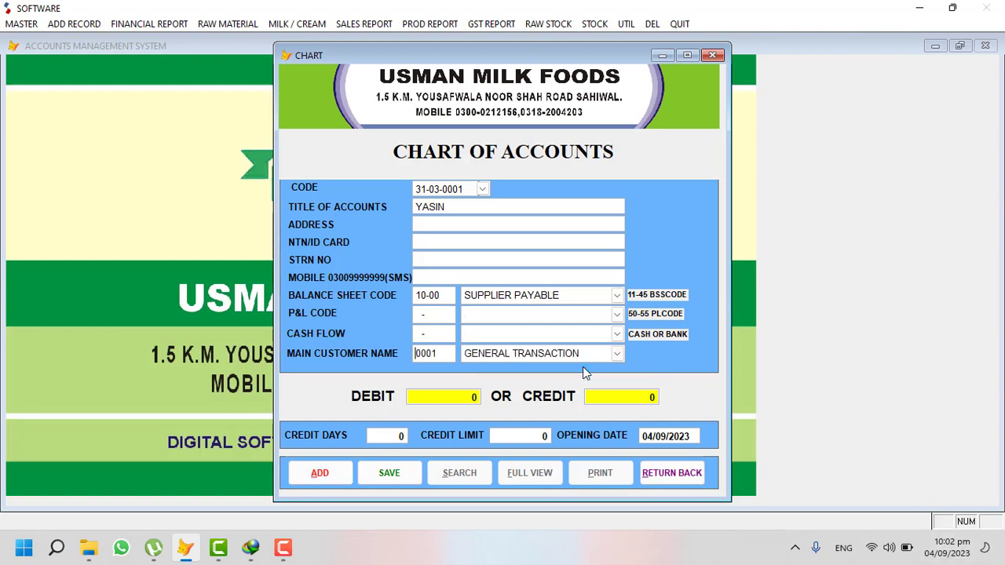
{"action": "type", "text": "30000"}
{"action": "key", "text": "Return"}
{"action": "key", "text": "Return"}
{"action": "key", "text": "Return"}
{"action": "key", "text": "Return"}
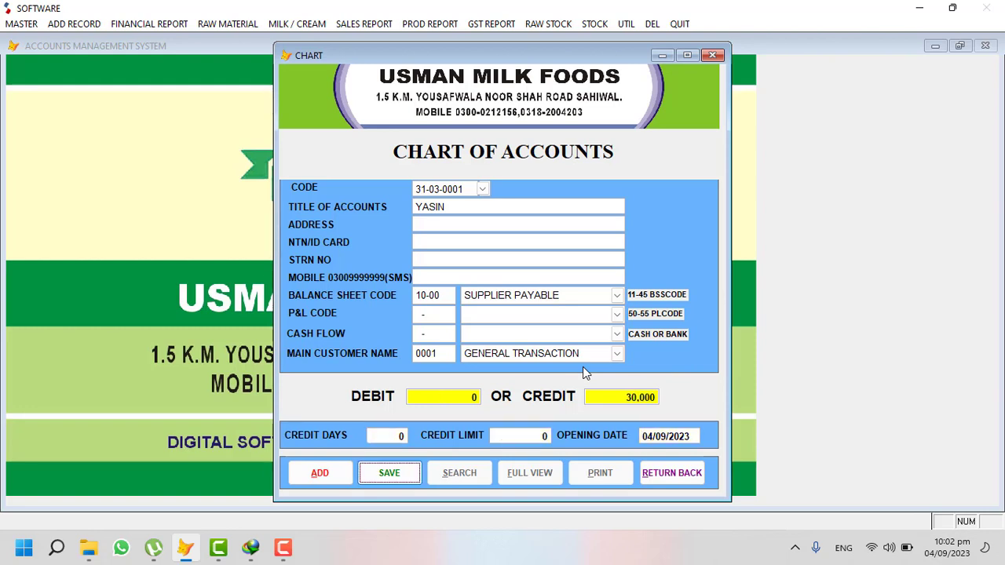
{"action": "key", "text": "Return"}
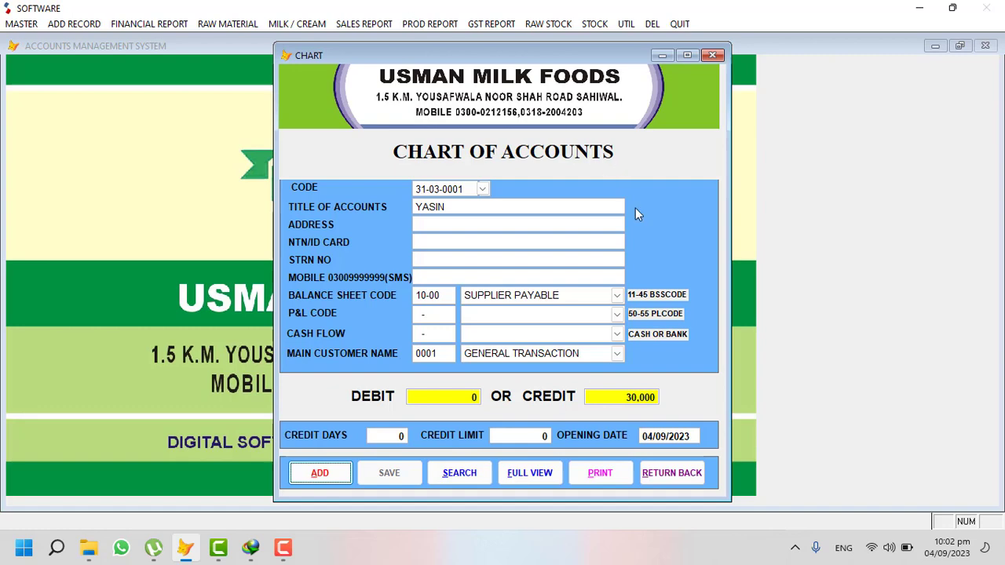
{"action": "left_click", "coordinate": [676, 472]}
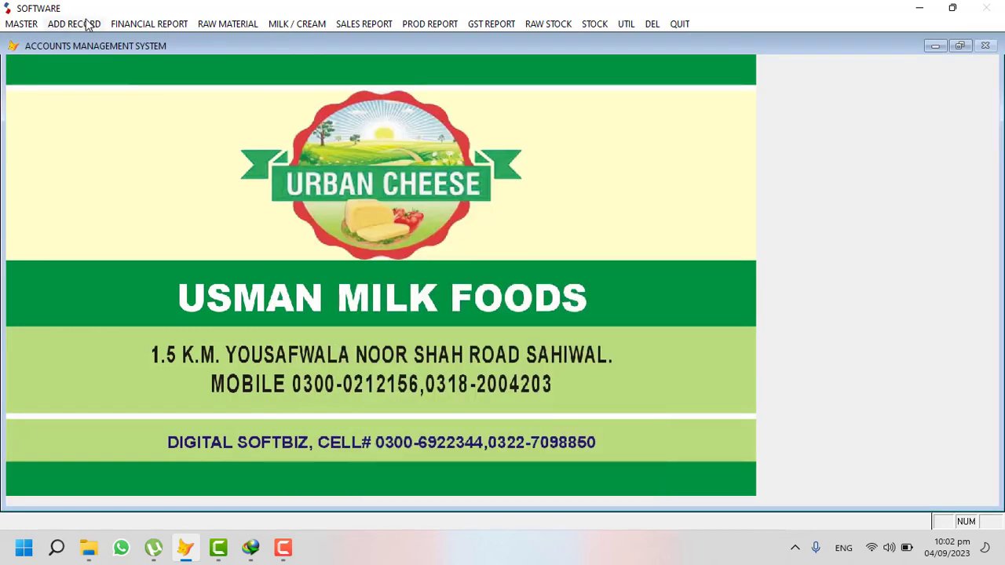
Check the other supplier, cheese and cream codes in the full level-2 chart list, and close the list and its form
{"action": "left_click", "coordinate": [88, 24]}
{"action": "mouse_move", "coordinate": [21, 23]}
{"action": "left_click", "coordinate": [48, 64]}
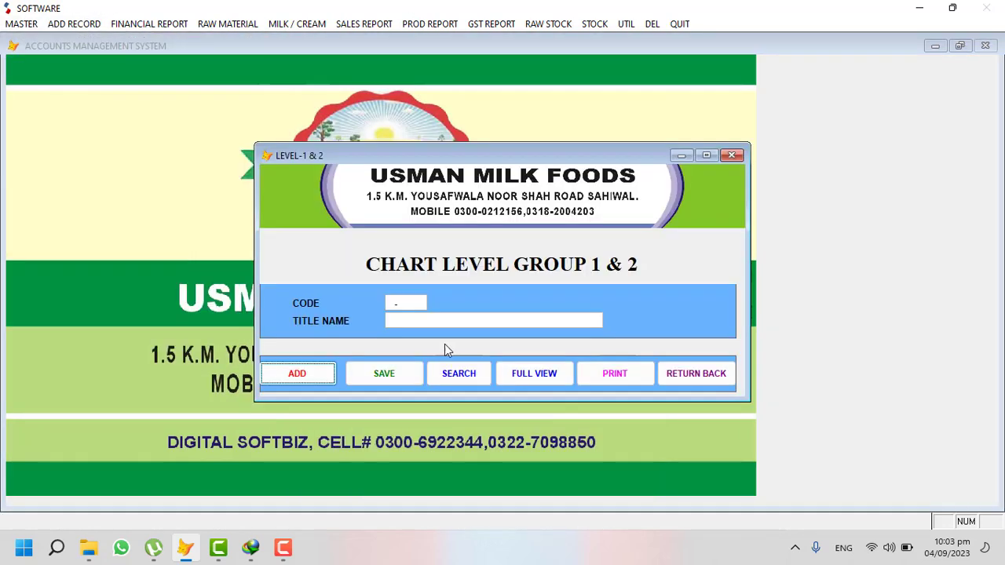
{"action": "left_click", "coordinate": [534, 373]}
{"action": "scroll", "coordinate": [338, 272], "scroll_direction": "down", "scroll_amount": 4}
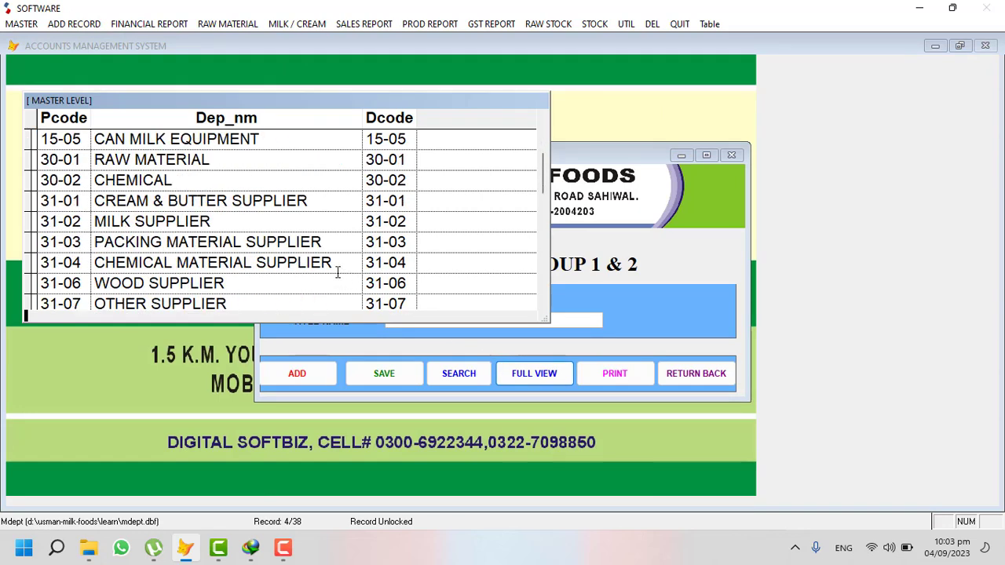
{"action": "scroll", "coordinate": [338, 271], "scroll_direction": "down", "scroll_amount": 1}
{"action": "left_click", "coordinate": [77, 251]}
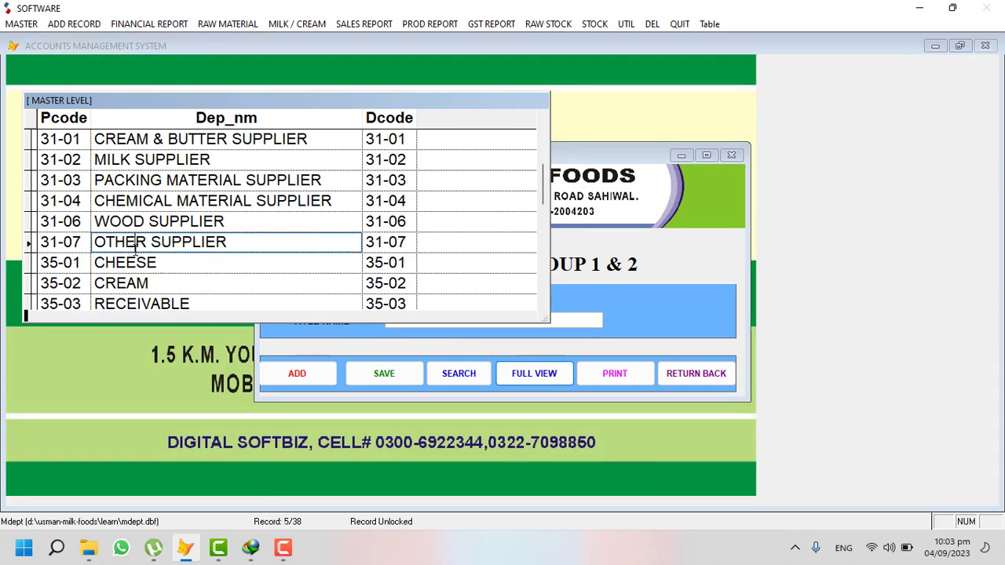
{"action": "left_click", "coordinate": [133, 262]}
{"action": "left_click", "coordinate": [84, 283]}
{"action": "left_click", "coordinate": [107, 282]}
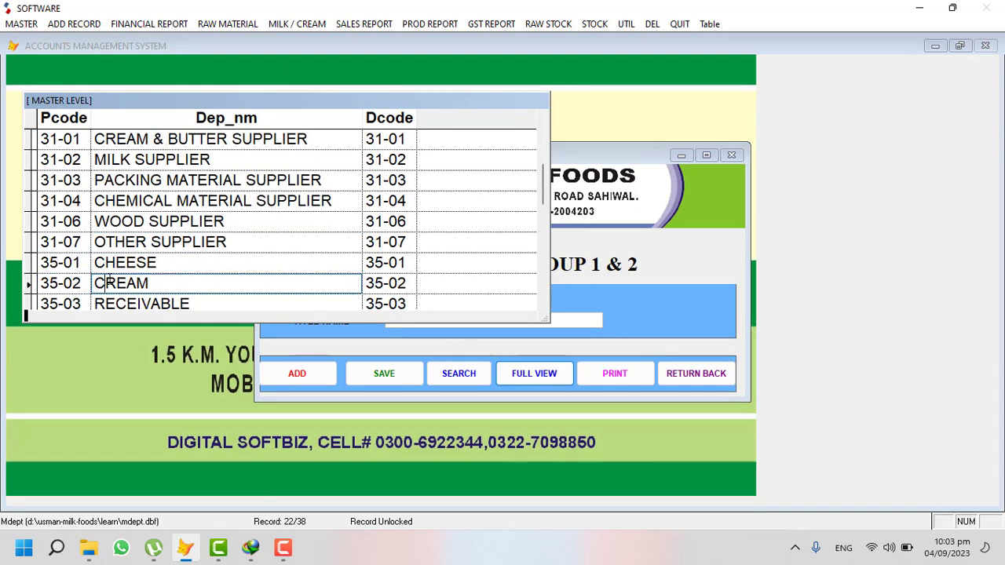
{"action": "key", "text": "Escape"}
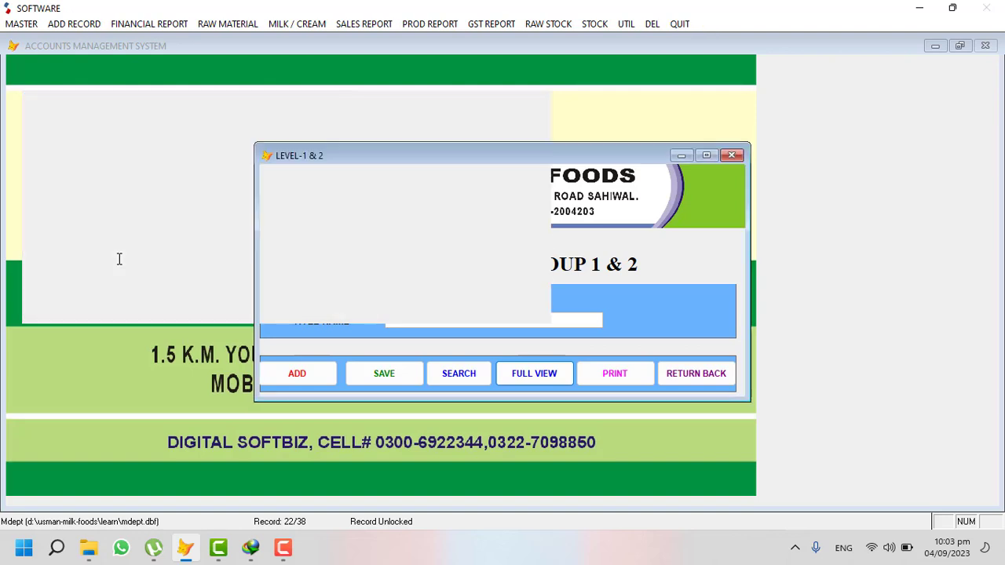
{"action": "left_click", "coordinate": [692, 374]}
Start a chart of accounts record with code 35-01-0001 and the customer's name as title, and clear the prefilled balance sheet name
{"action": "left_click", "coordinate": [21, 24]}
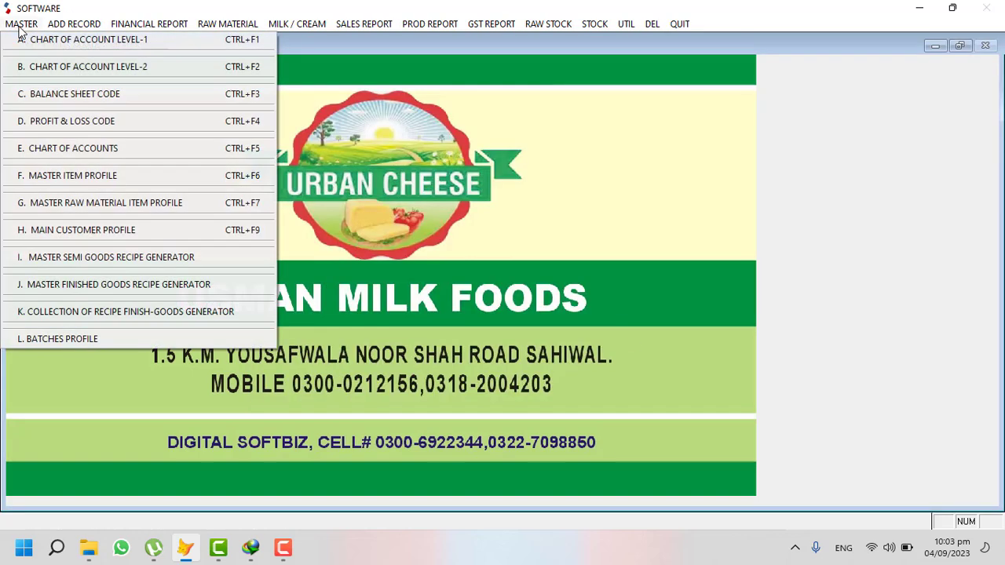
{"action": "left_click", "coordinate": [97, 148]}
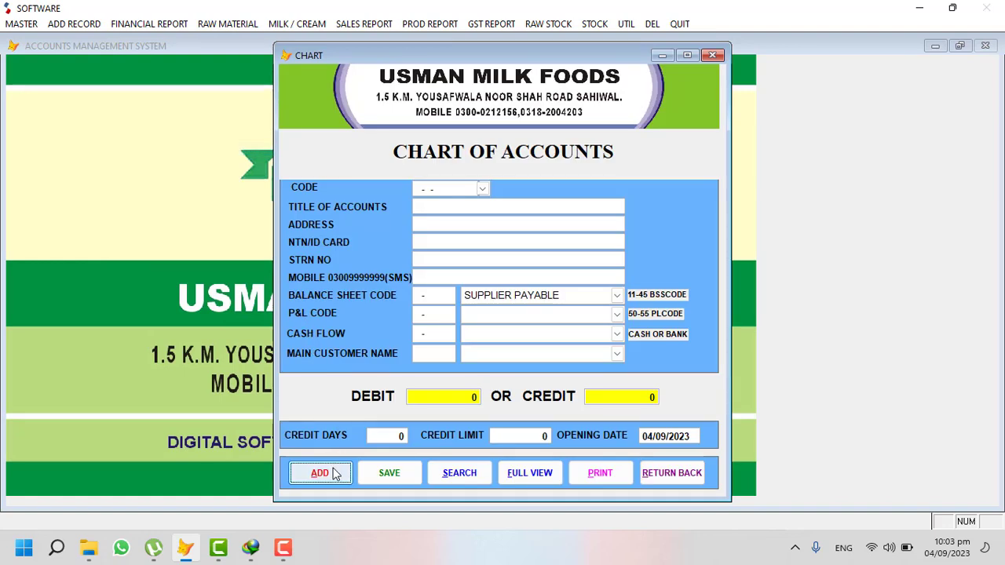
{"action": "type", "text": "350"}
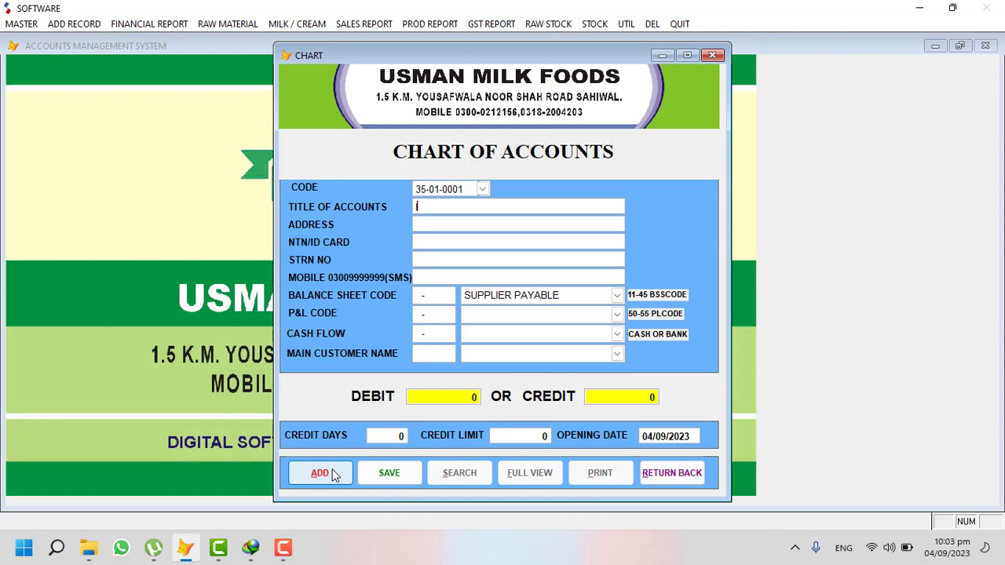
{"action": "type", "text": "IMRAN"}
{"action": "key", "text": "shift+End"}
{"action": "key", "text": "Delete"}
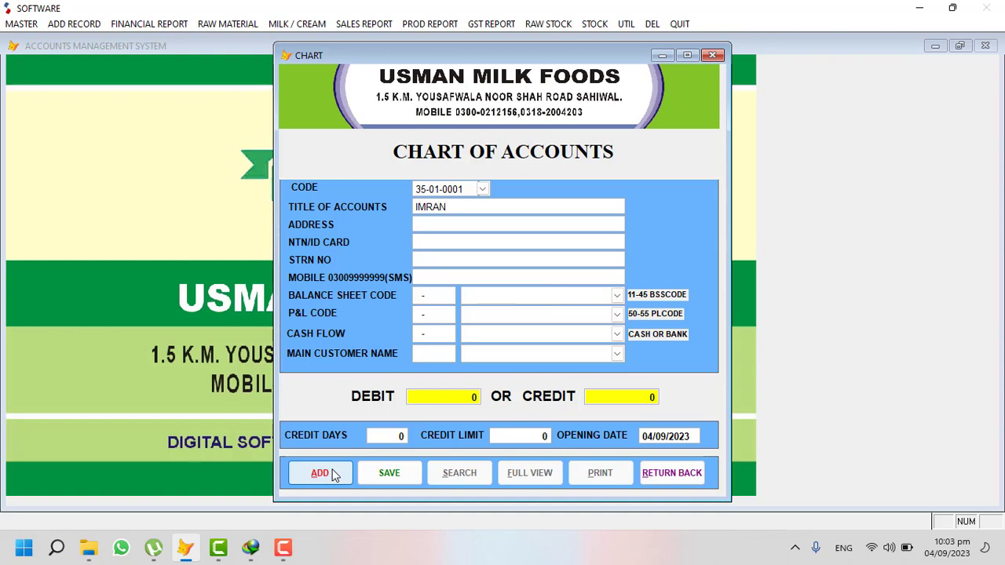
Assign the RECEIVABLE balance sheet code to the new customer account
{"action": "left_click", "coordinate": [617, 296]}
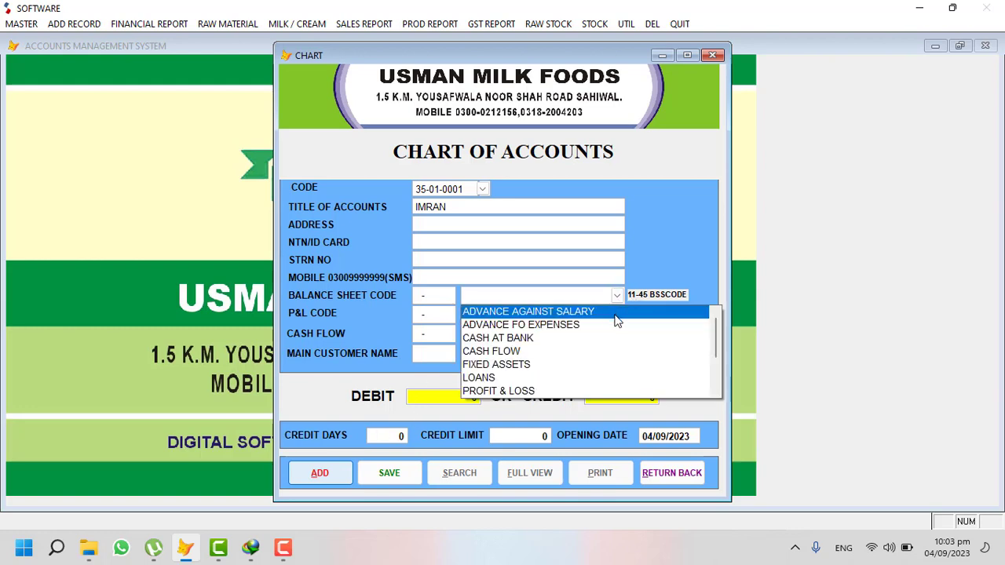
{"action": "left_click", "coordinate": [714, 393]}
{"action": "left_click", "coordinate": [715, 393]}
{"action": "left_click", "coordinate": [715, 393]}
{"action": "left_click", "coordinate": [715, 393]}
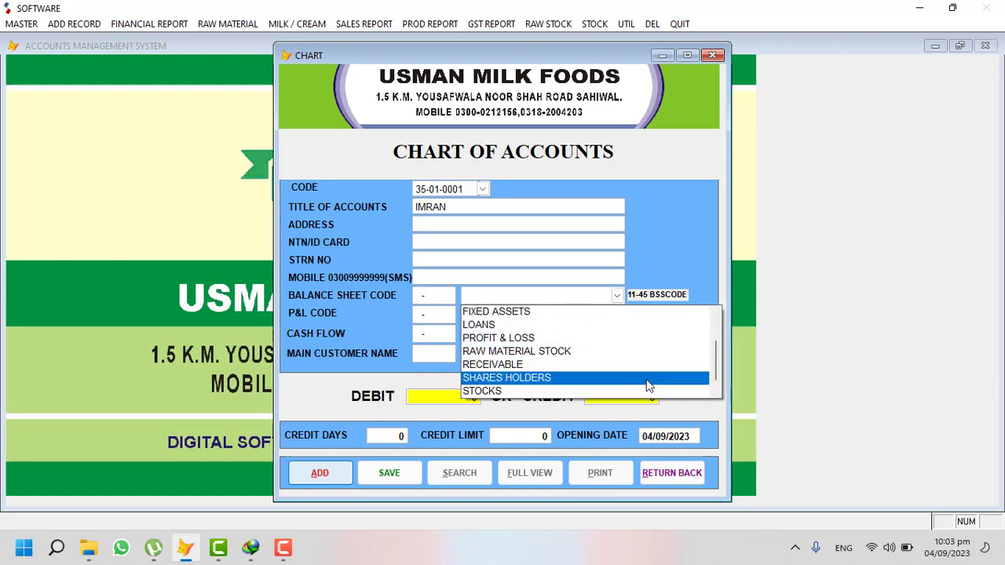
{"action": "left_click", "coordinate": [614, 365]}
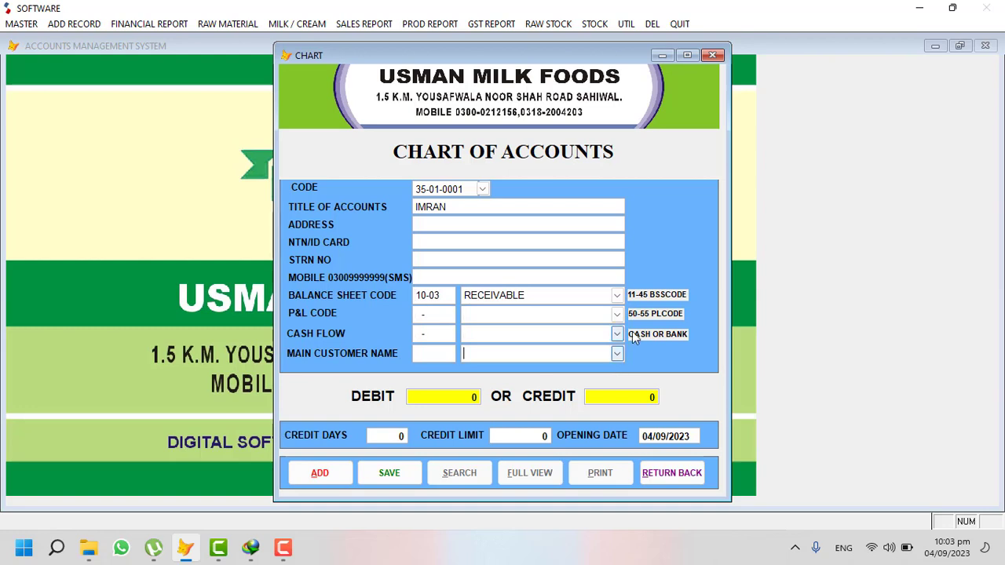
Set the customer account's main customer to GENERAL TRANSACTION and its opening debit to 60,000
{"action": "left_click", "coordinate": [617, 354]}
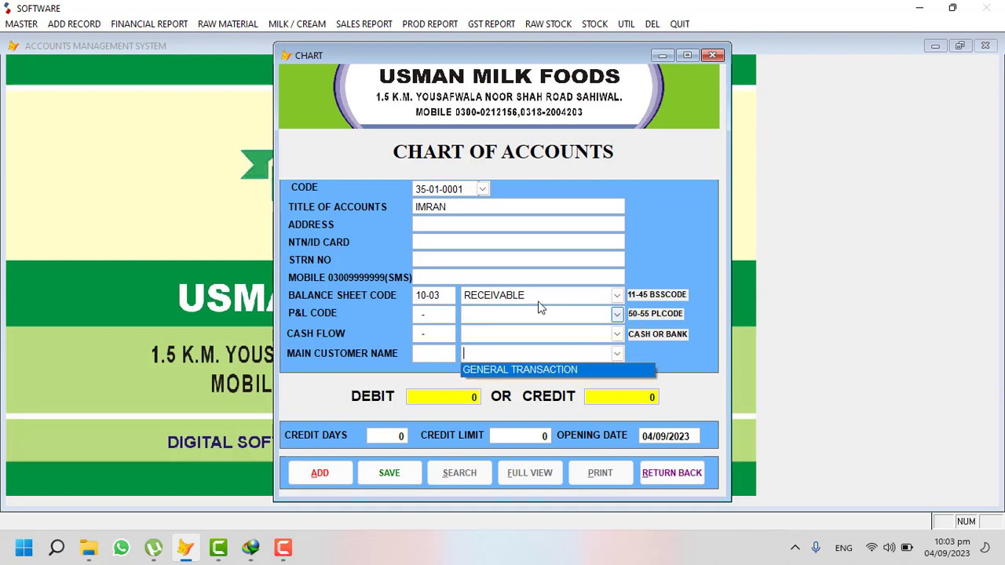
{"action": "left_click", "coordinate": [537, 369]}
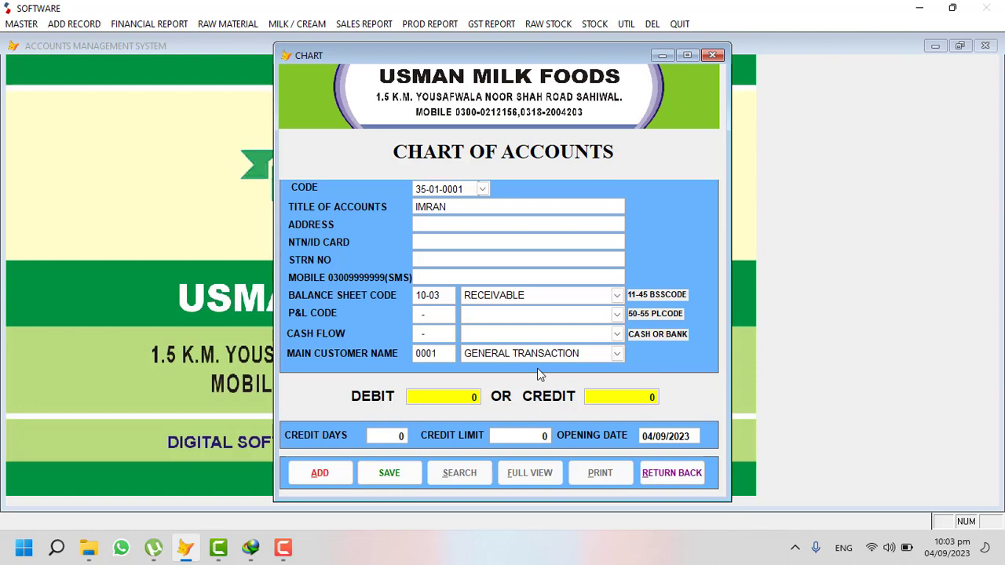
{"action": "type", "text": "600.00"}
{"action": "key", "text": "Return"}
{"action": "key", "text": "Return"}
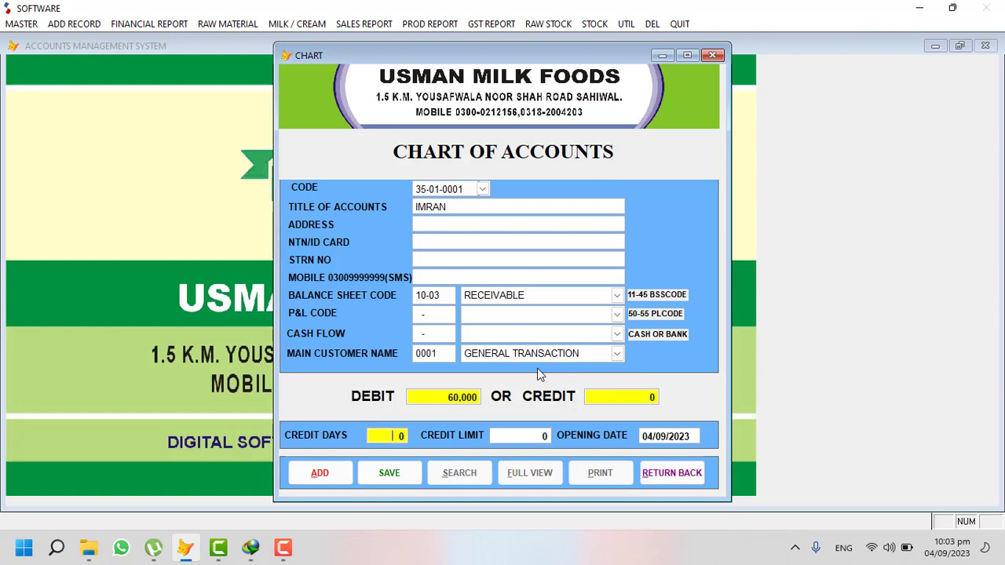
Set the new customer account's credit days to 15 and its credit limit to 100,000
{"action": "type", "text": "15"}
{"action": "key", "text": "Return"}
{"action": "type", "text": "200.0 0"}
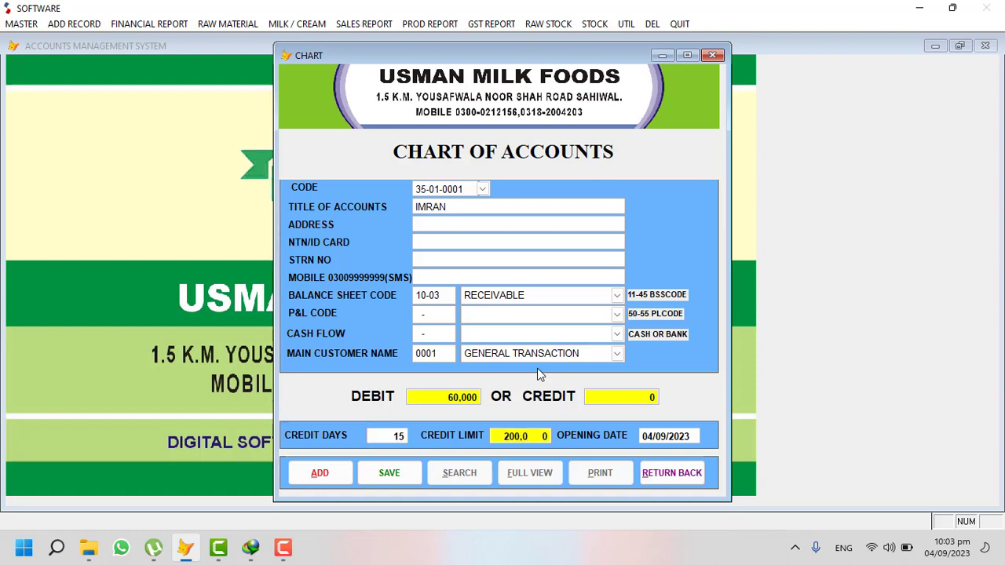
{"action": "key", "text": "Return"}
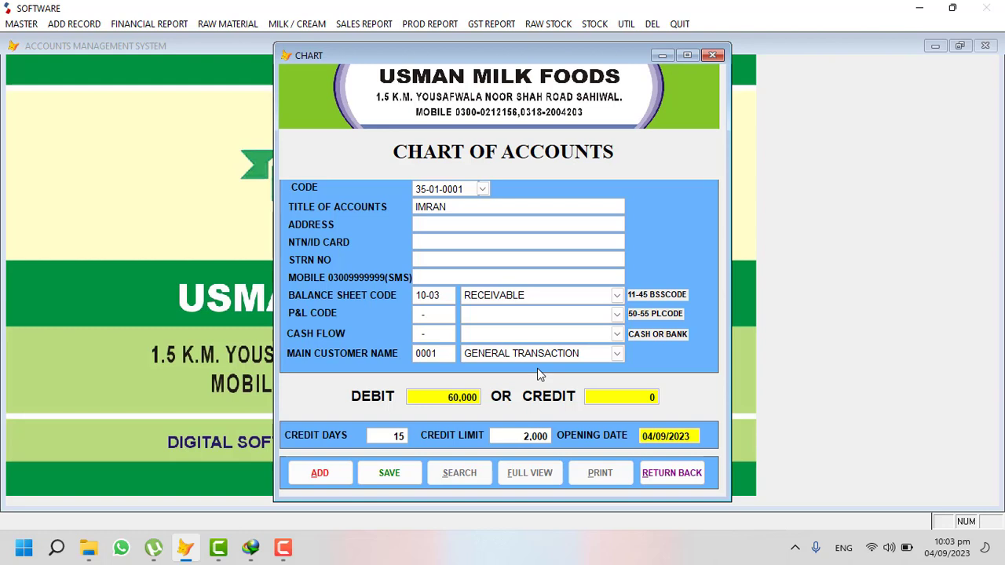
{"action": "key", "text": "Up"}
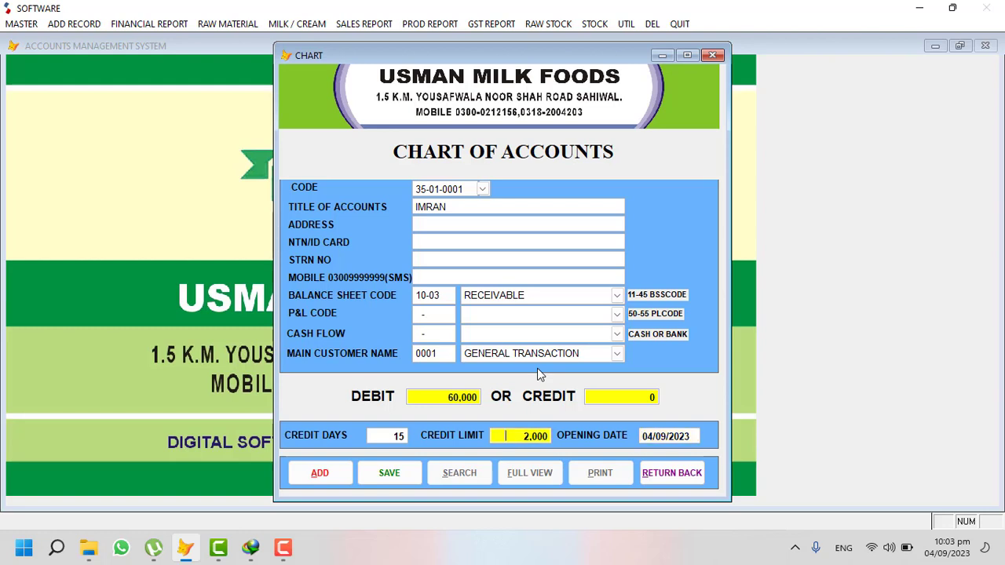
{"action": "type", "text": "100000"}
{"action": "key", "text": "Return"}
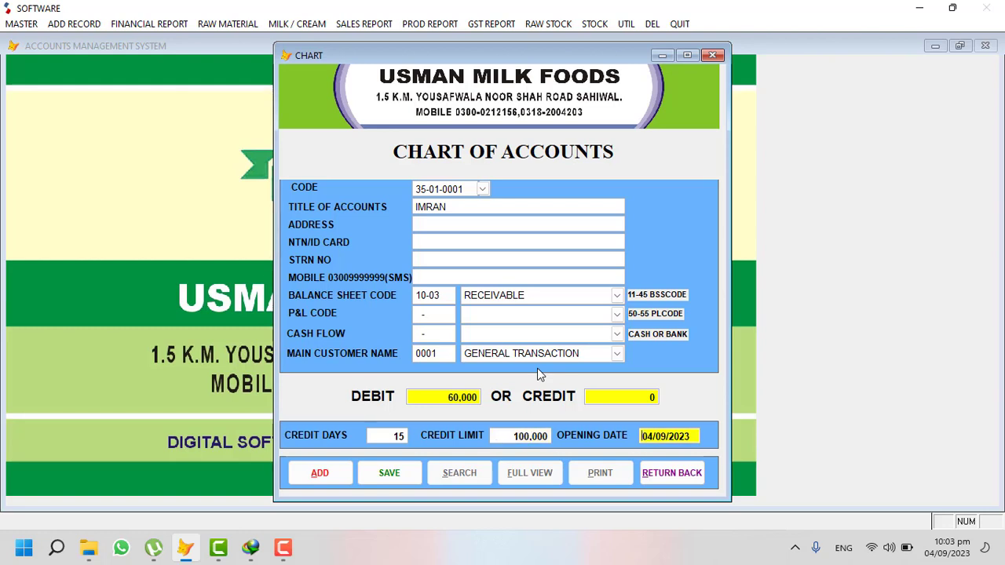
Save the customer account with the default opening date and close the chart of accounts form
{"action": "key", "text": "Return"}
{"action": "key", "text": "Return"}
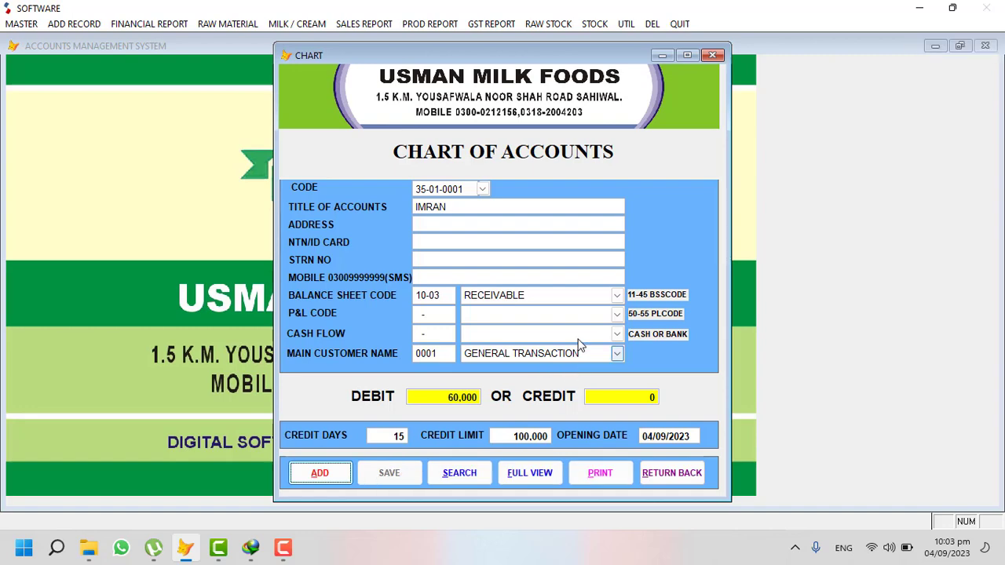
{"action": "left_click", "coordinate": [655, 476]}
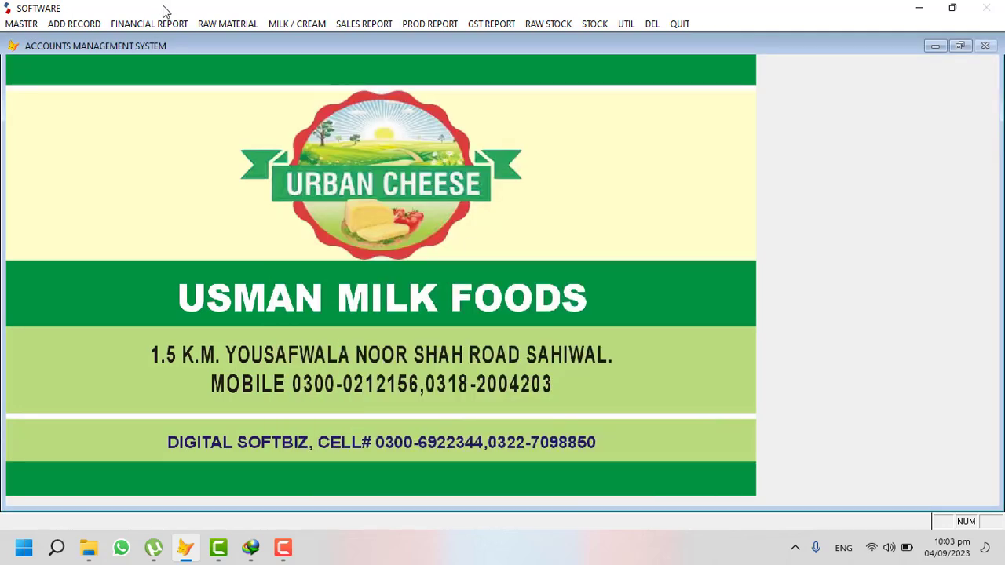
Preview the ledger of the packing material supplier account 31-03-0001 for the default period, and close it
{"action": "left_click", "coordinate": [167, 24]}
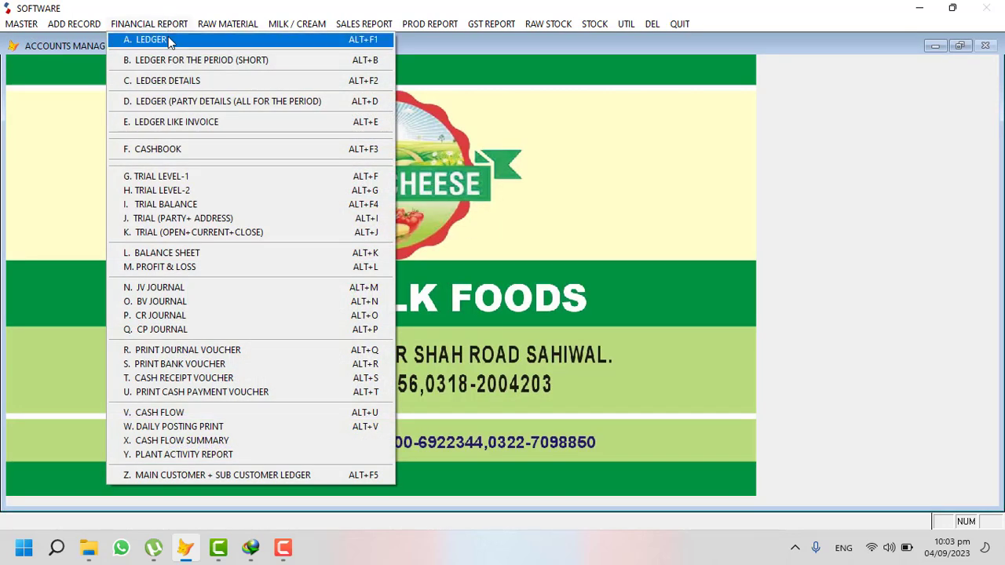
{"action": "left_click", "coordinate": [168, 39]}
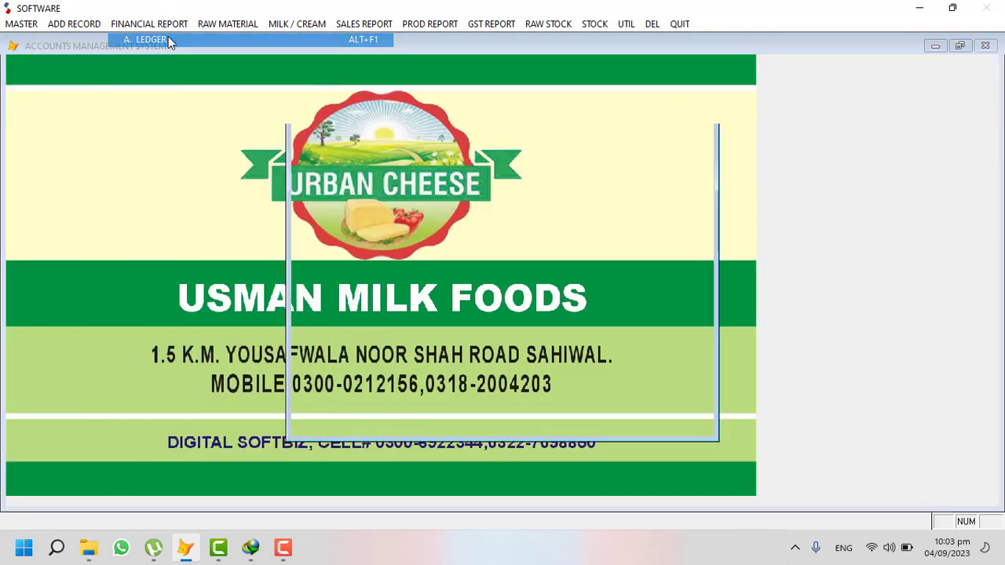
{"action": "key", "text": "Return"}
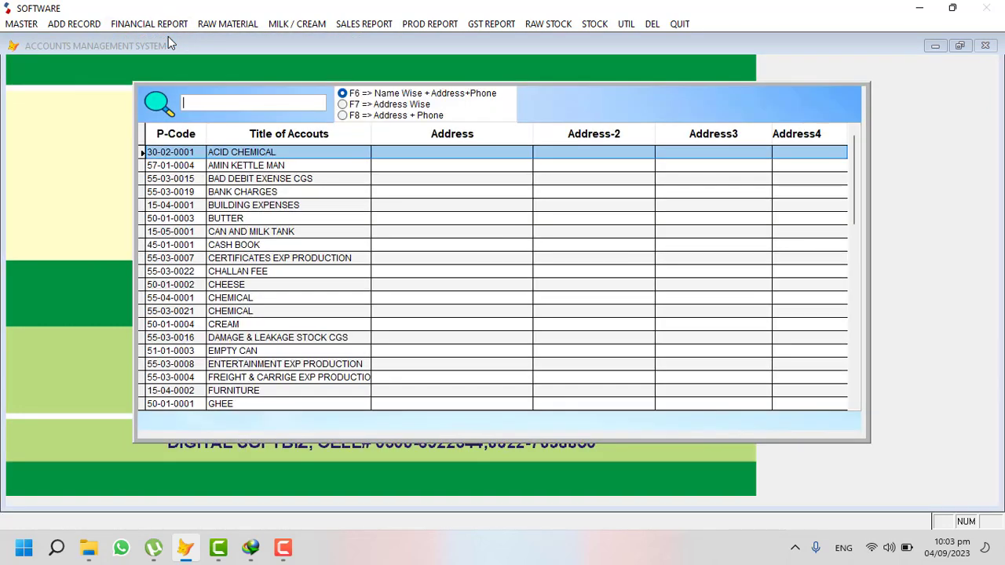
{"action": "type", "text": "YAS"}
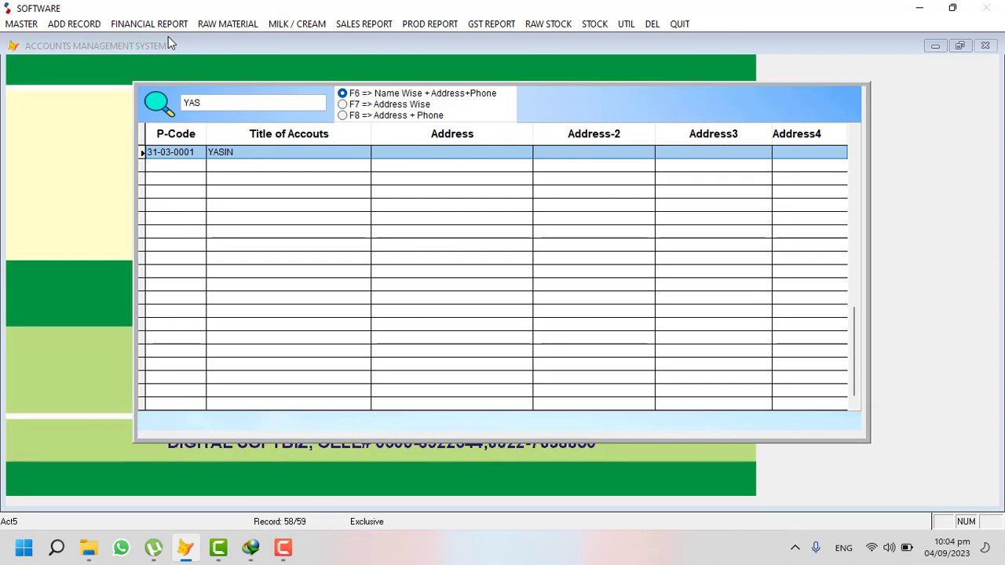
{"action": "key", "text": "Return"}
{"action": "key", "text": "Return"}
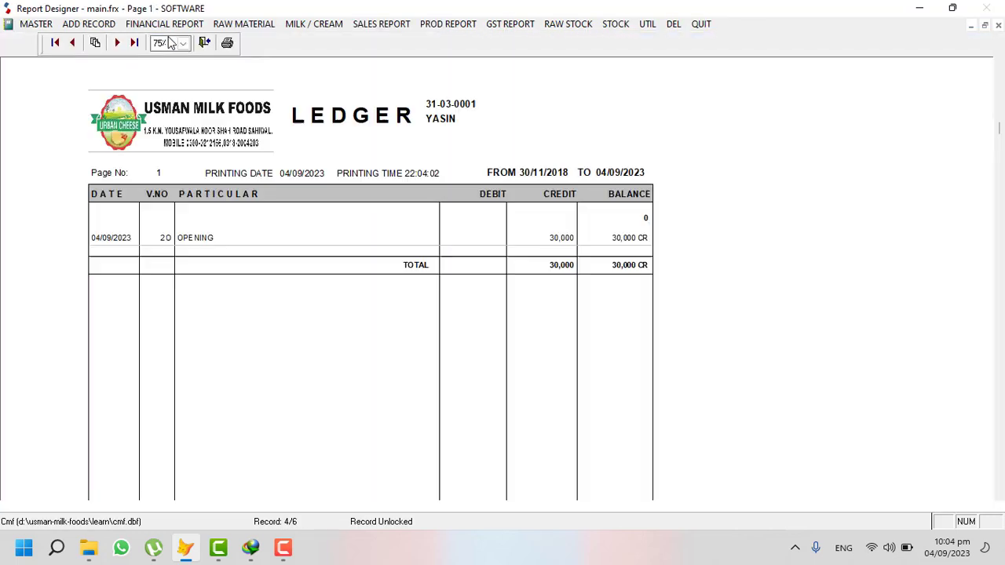
{"action": "left_click", "coordinate": [339, 148]}
{"action": "key", "text": "Escape"}
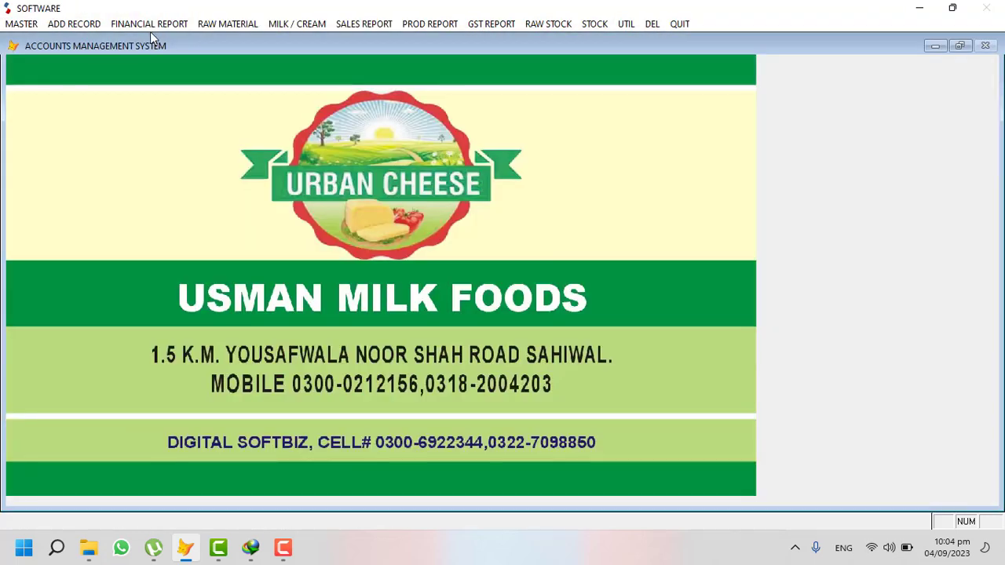
Preview the ledger of customer account 35-01-0001 to check its opening entry, and close the preview
{"action": "left_click", "coordinate": [149, 23]}
{"action": "left_click", "coordinate": [154, 36]}
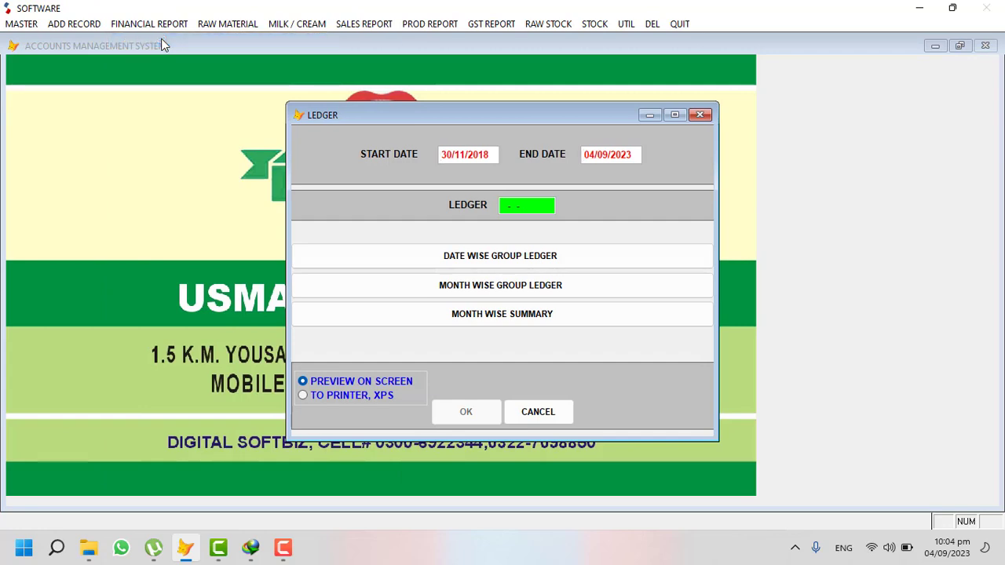
{"action": "key", "text": "Return"}
{"action": "type", "text": "IMR"}
{"action": "key", "text": "Return"}
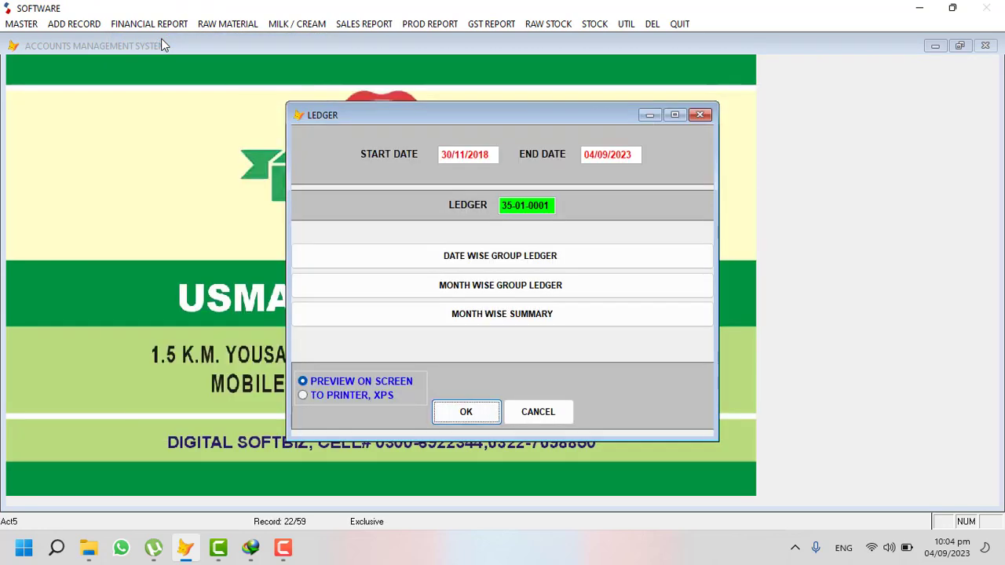
{"action": "key", "text": "Return"}
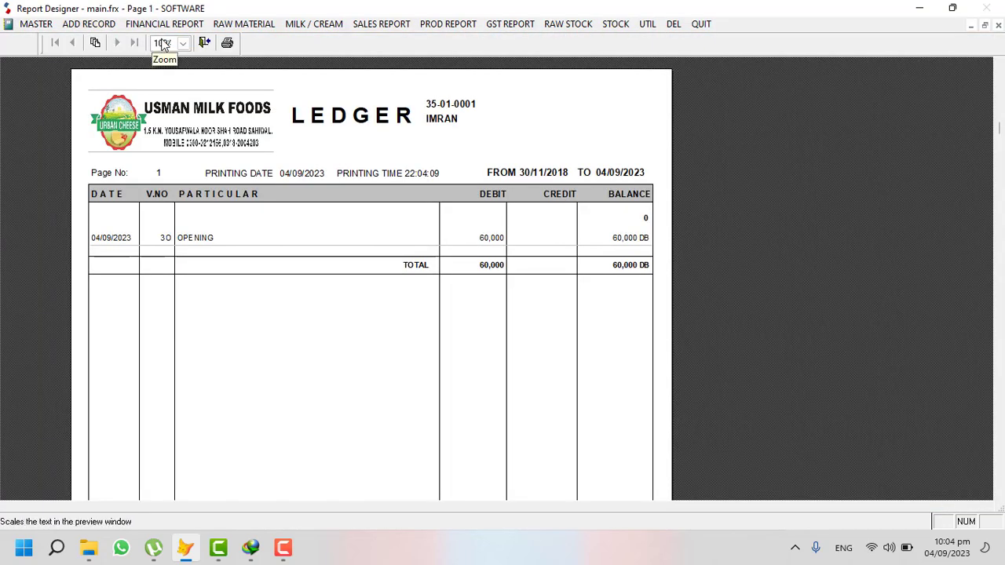
{"action": "key", "text": "Escape"}
{"action": "key", "text": "Escape"}
Preview the trial balance for all accounts, review the equity, supplier and customer groups down to the total, and close it
{"action": "left_click", "coordinate": [158, 23]}
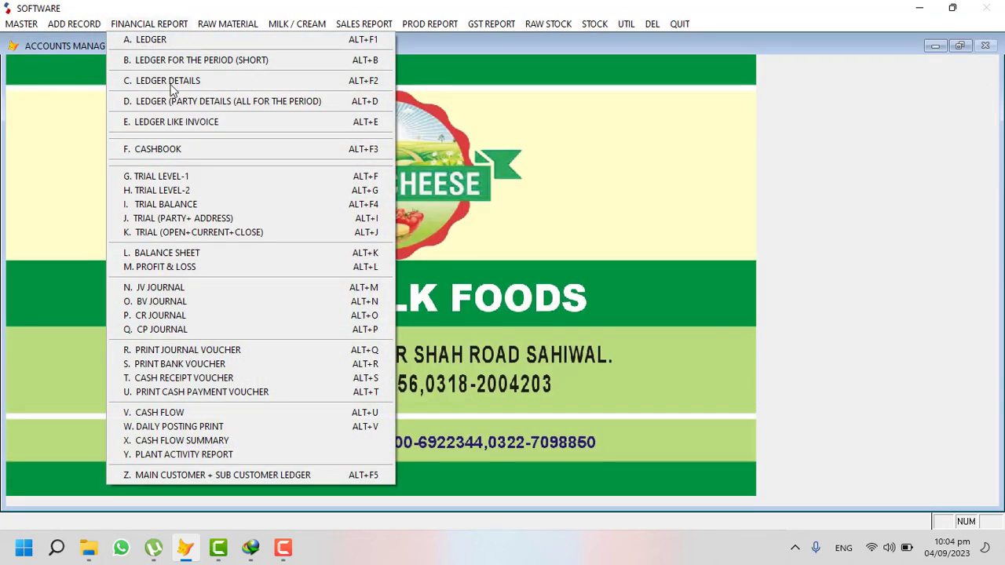
{"action": "left_click", "coordinate": [169, 207]}
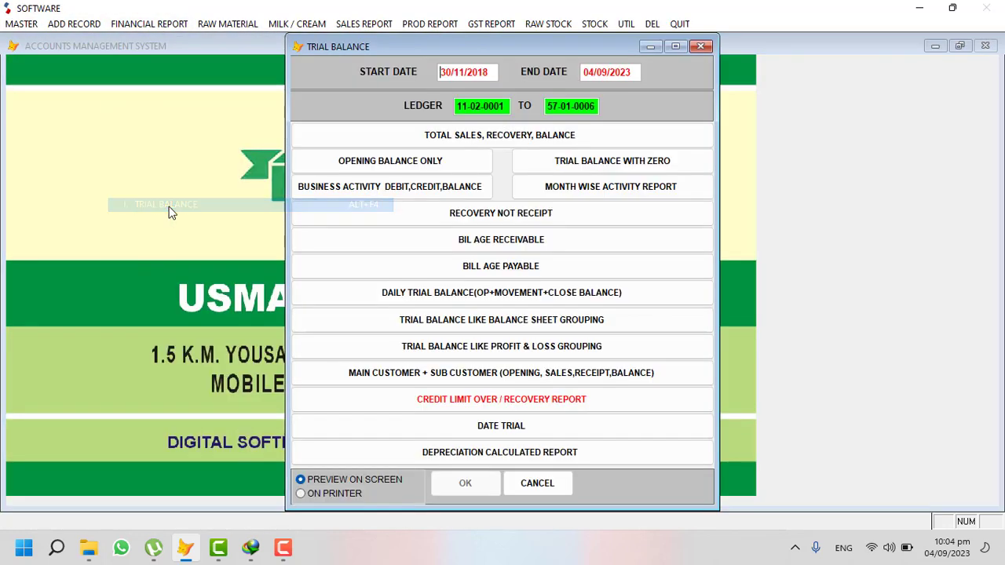
{"action": "key", "text": "Return"}
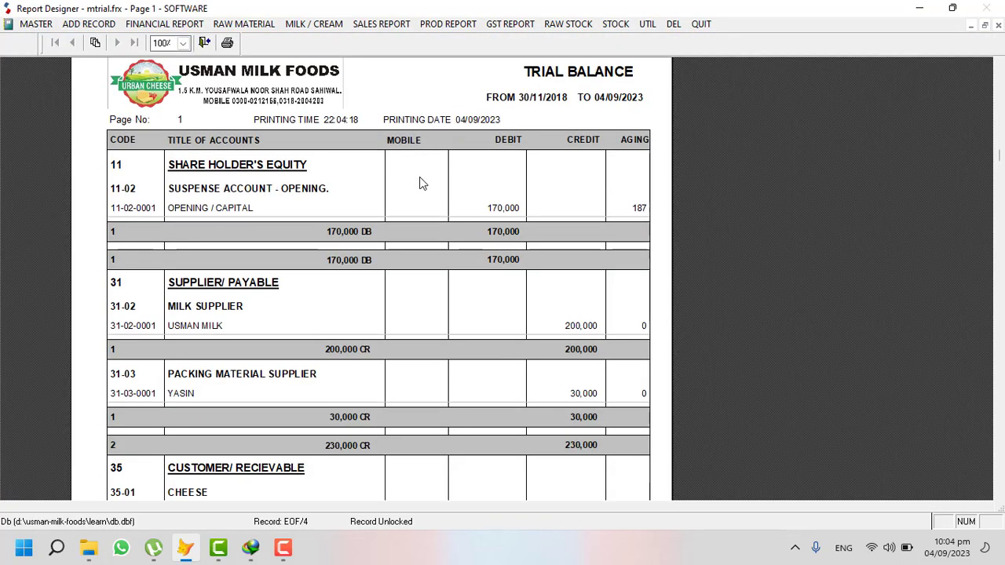
{"action": "scroll", "coordinate": [420, 184], "scroll_direction": "down", "scroll_amount": 5}
{"action": "scroll", "coordinate": [420, 186], "scroll_direction": "down", "scroll_amount": 1}
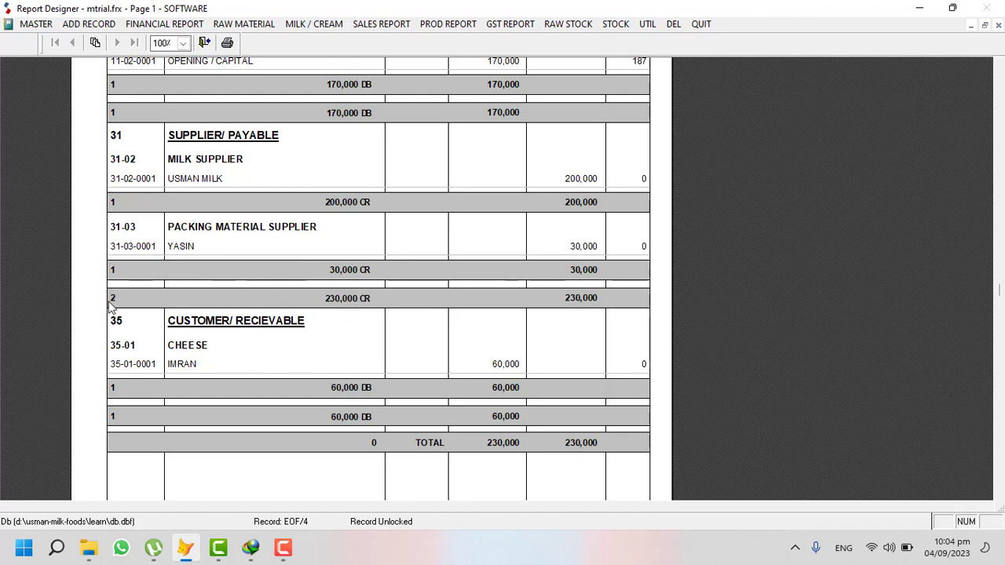
{"action": "scroll", "coordinate": [150, 359], "scroll_direction": "down", "scroll_amount": 1}
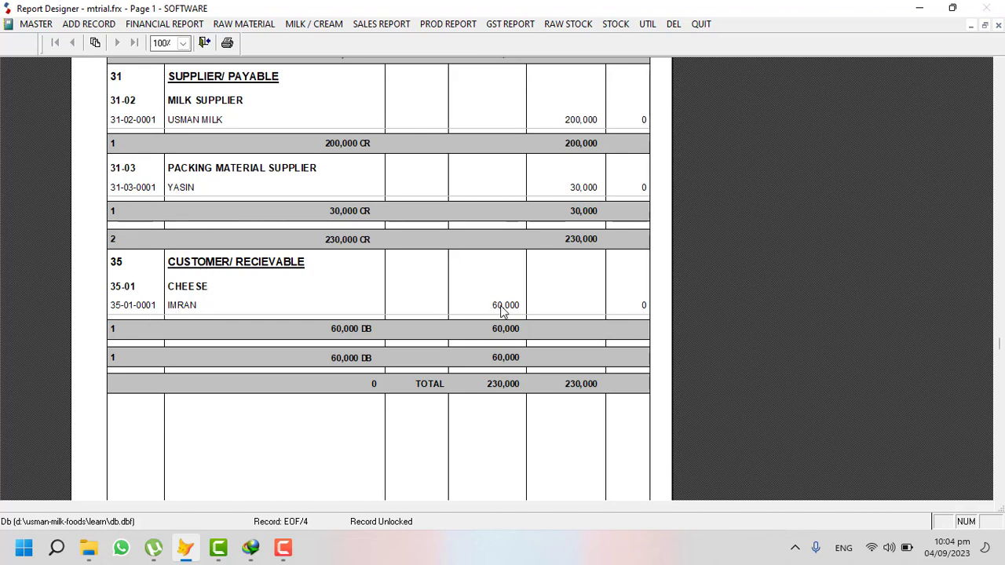
{"action": "scroll", "coordinate": [503, 316], "scroll_direction": "up", "scroll_amount": 4}
{"action": "scroll", "coordinate": [401, 236], "scroll_direction": "down", "scroll_amount": 2}
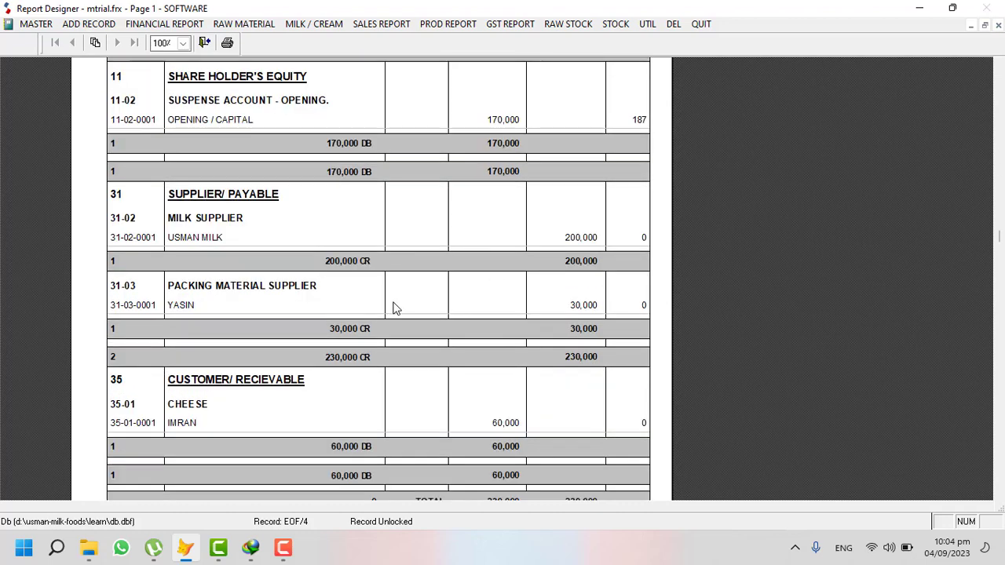
{"action": "scroll", "coordinate": [395, 308], "scroll_direction": "down", "scroll_amount": 2}
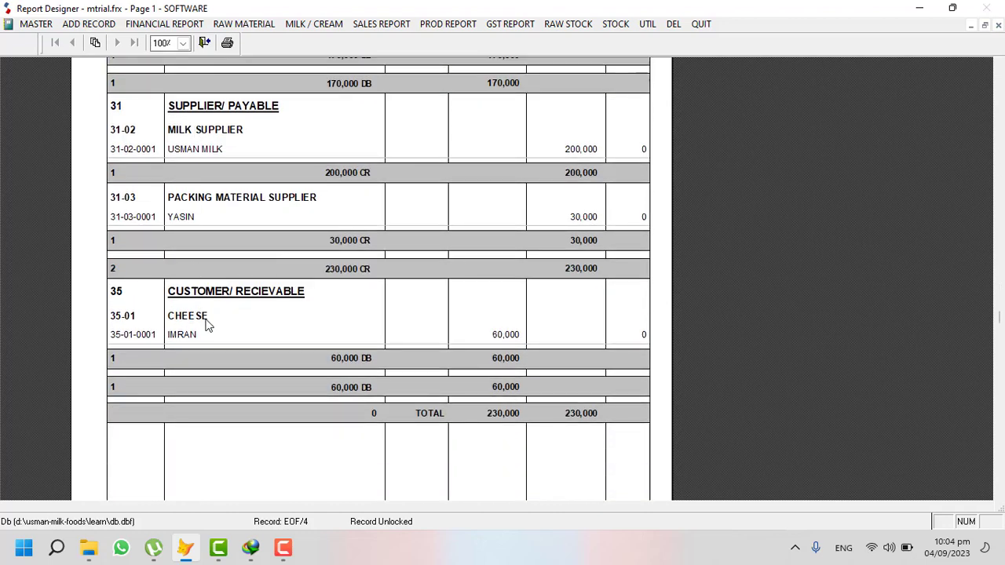
{"action": "key", "text": "Escape"}
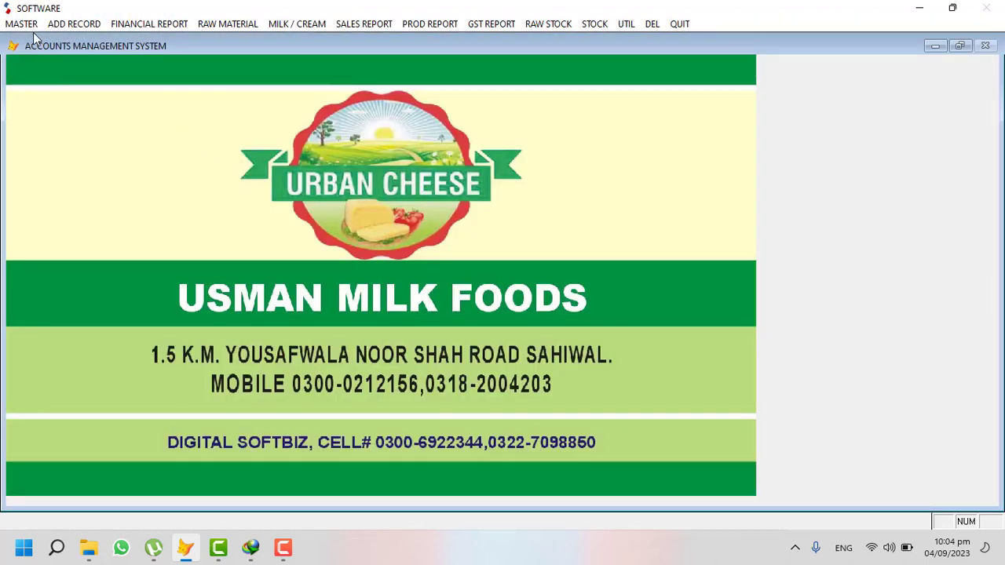
Start a cash receipt voucher and choose customer account 35-01-0001 as the credit account
{"action": "left_click", "coordinate": [31, 26]}
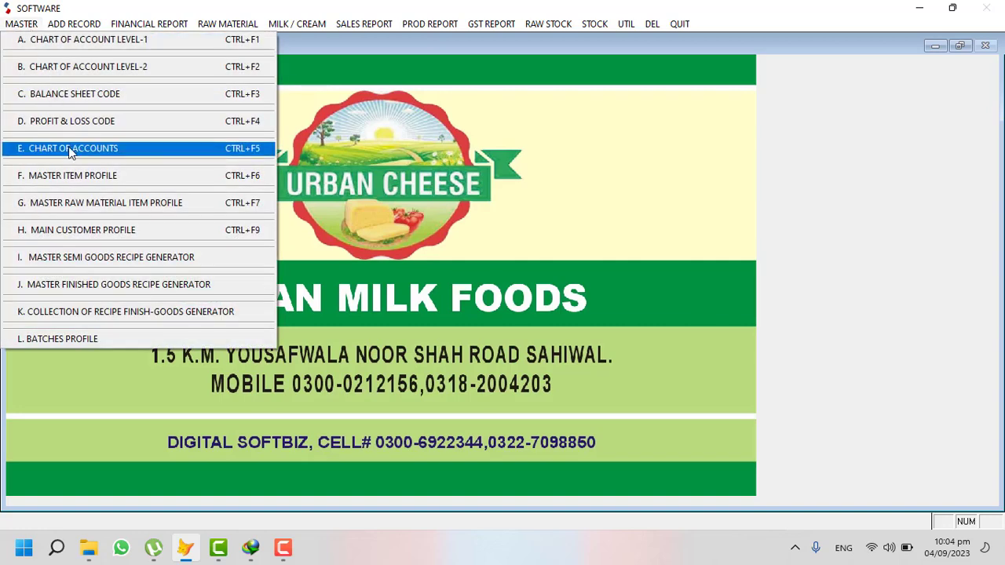
{"action": "mouse_move", "coordinate": [74, 23]}
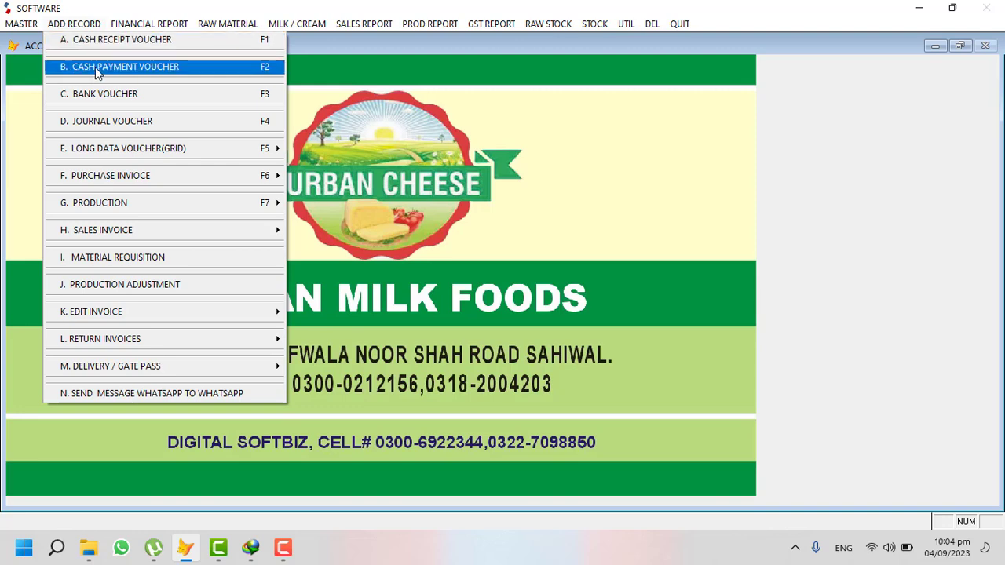
{"action": "left_click", "coordinate": [127, 41]}
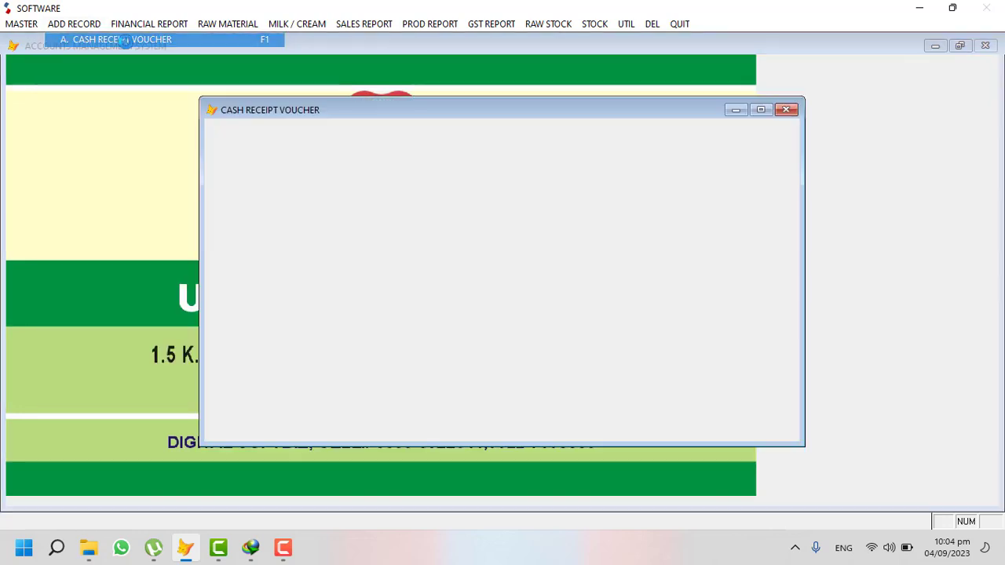
{"action": "key", "text": "Return"}
{"action": "key", "text": "Return"}
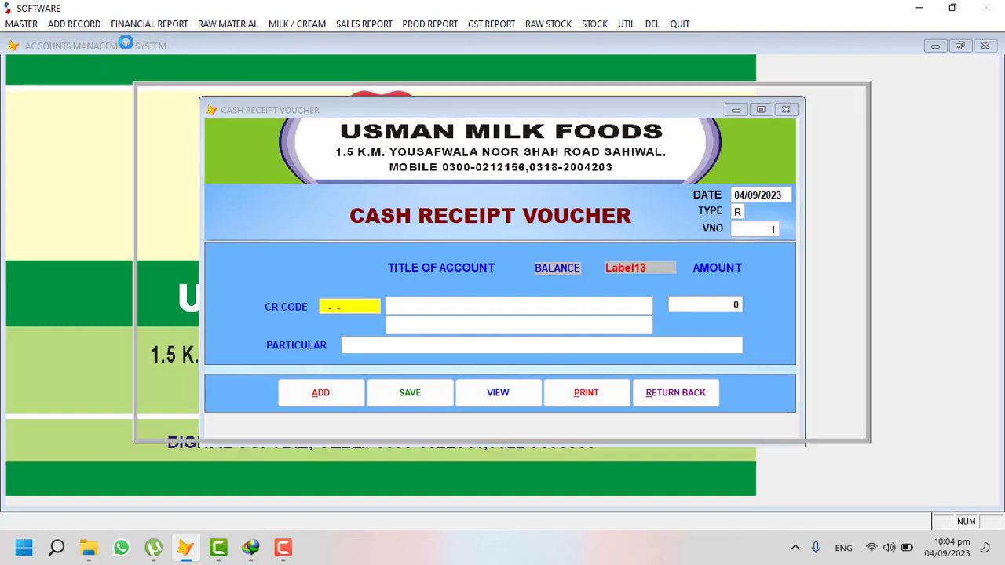
{"action": "type", "text": "IMR"}
{"action": "key", "text": "Return"}
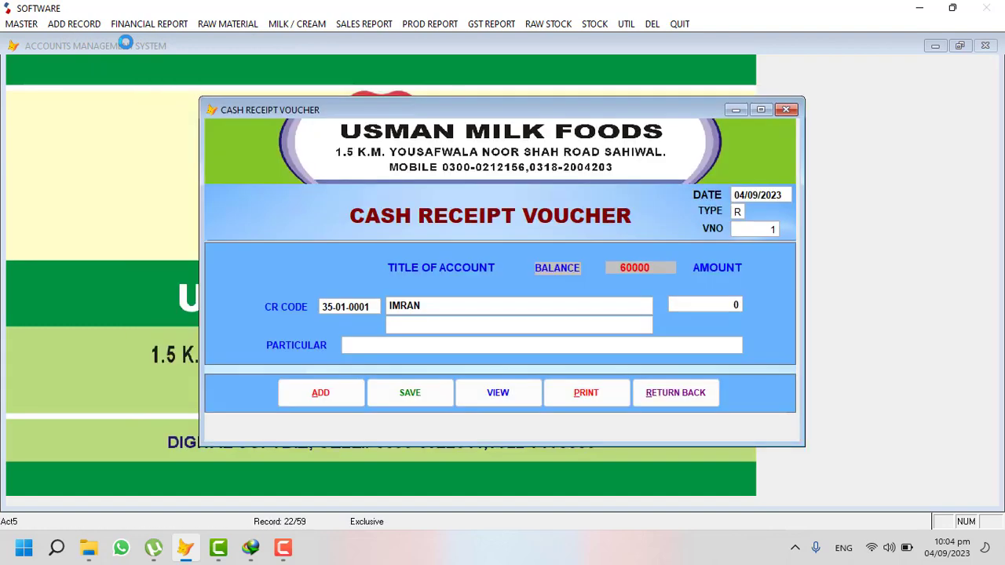
{"action": "key", "text": "Return"}
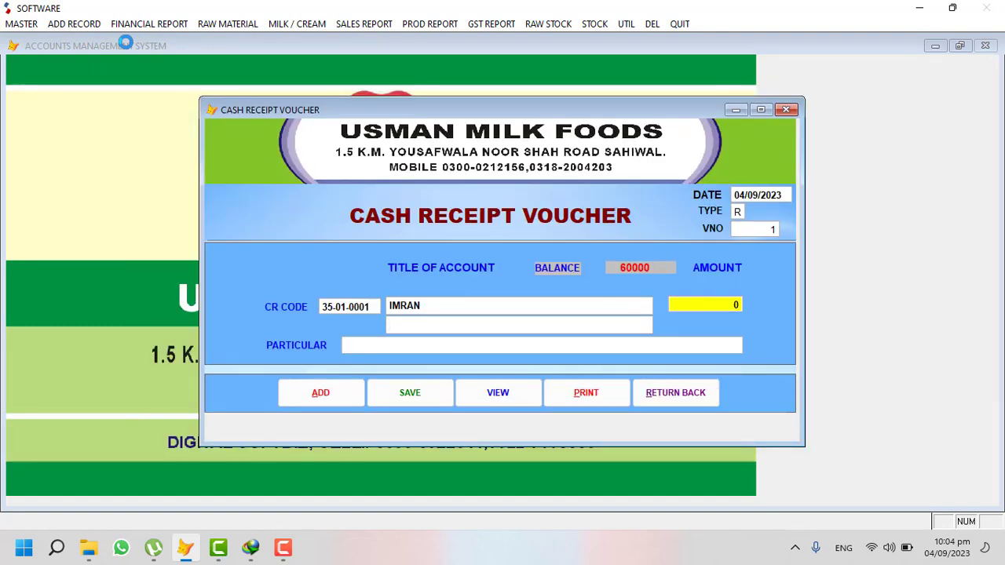
Enter 5,000 as the receipt amount with "cash" as the particular, then save the voucher and close its form
{"action": "type", "text": "5000"}
{"action": "key", "text": "Return"}
{"action": "type", "text": "cash"}
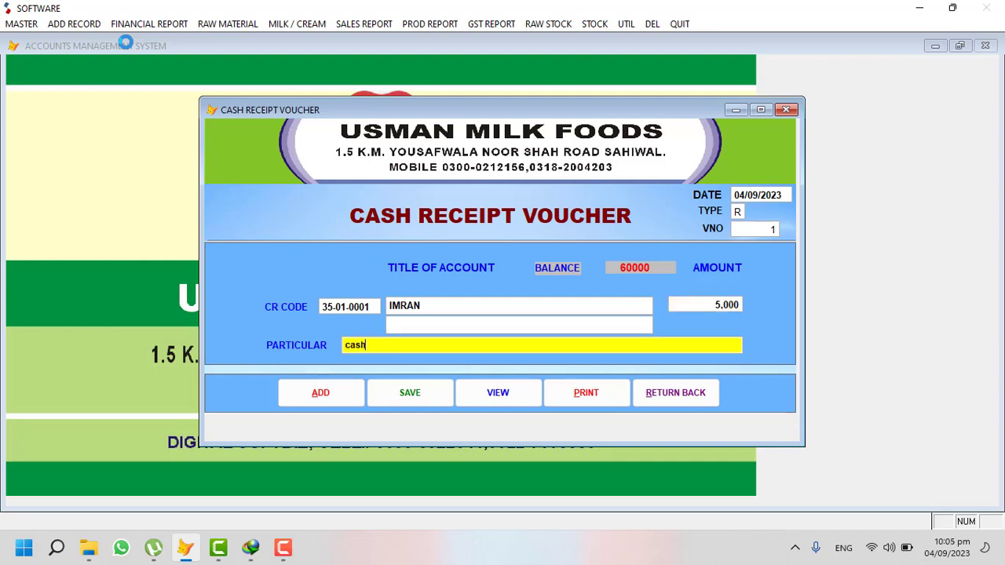
{"action": "key", "text": "Return"}
{"action": "key", "text": "Return"}
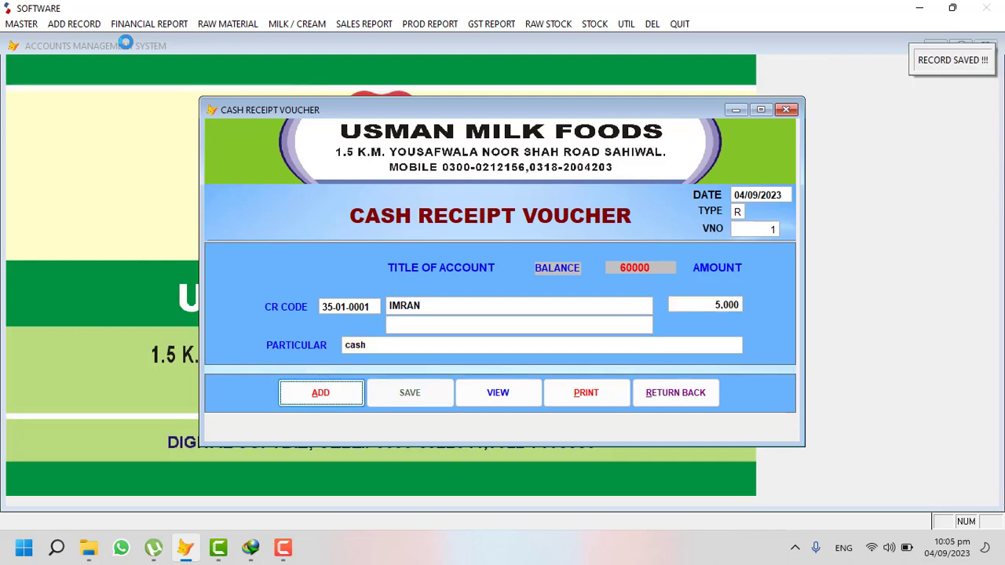
{"action": "left_click", "coordinate": [672, 392]}
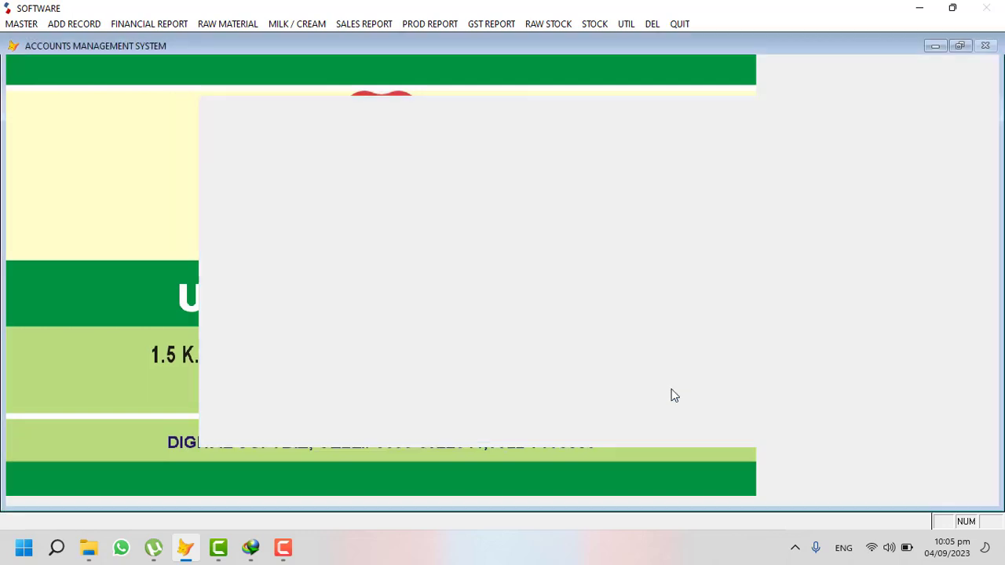
Preview the ledger of customer account 35-01-0001 again to check the cash receipt against the opening balance
{"action": "left_click", "coordinate": [153, 25]}
{"action": "left_click", "coordinate": [153, 40]}
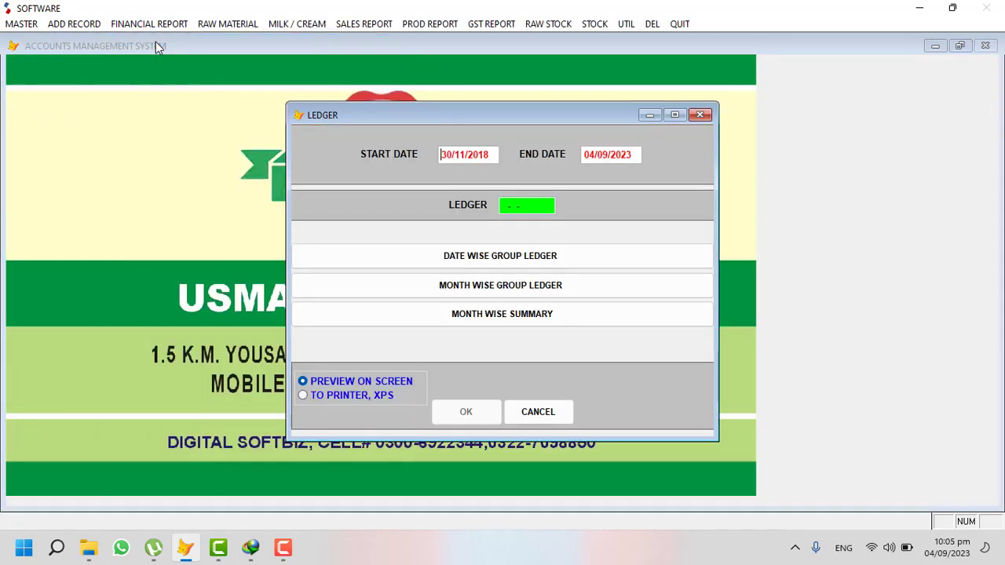
{"action": "key", "text": "Return"}
{"action": "key", "text": "Return"}
{"action": "type", "text": "IMR"}
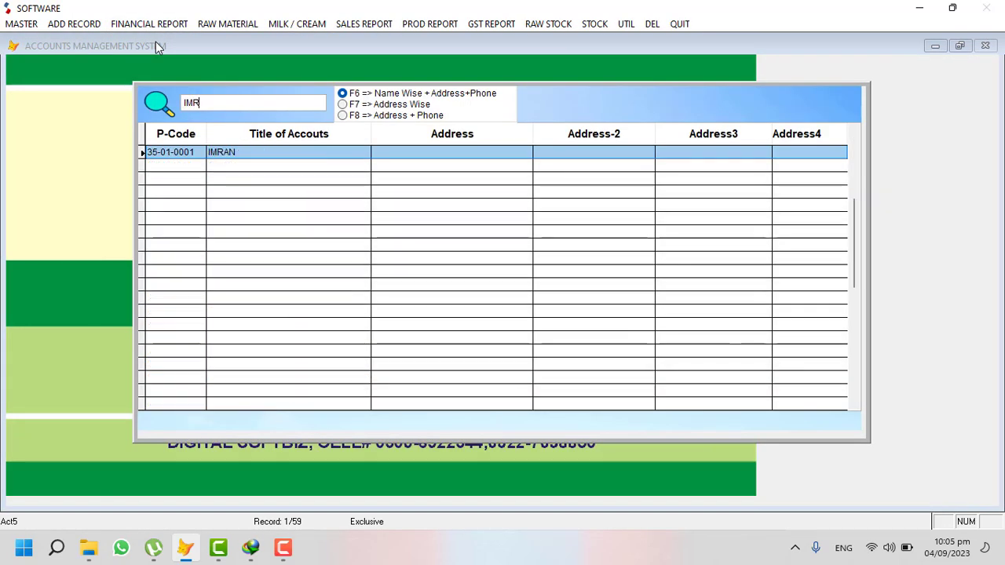
{"action": "key", "text": "Return"}
{"action": "key", "text": "Return"}
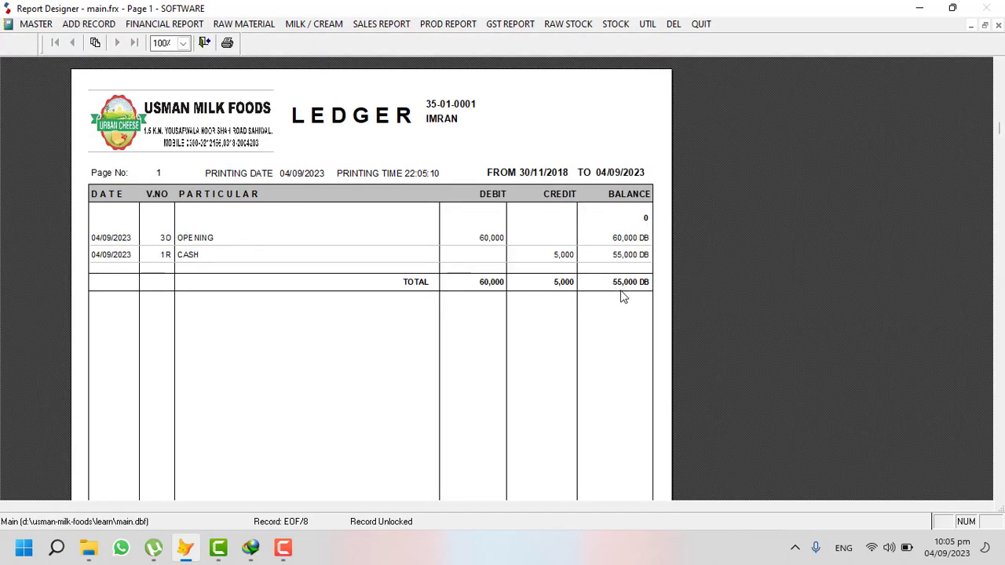
Close the customer ledger, preview the cashbook for 04/09/2023 on screen to check the cash receipt, and close it
{"action": "key", "text": "Escape"}
{"action": "left_click", "coordinate": [143, 23]}
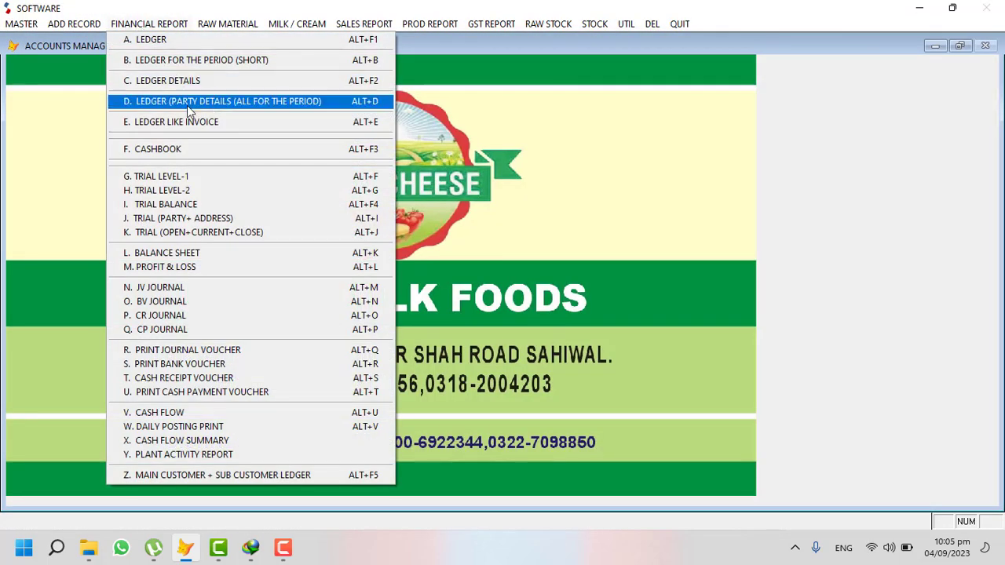
{"action": "left_click", "coordinate": [191, 148]}
{"action": "key", "text": "Return"}
{"action": "key", "text": "Return"}
{"action": "key", "text": "Return"}
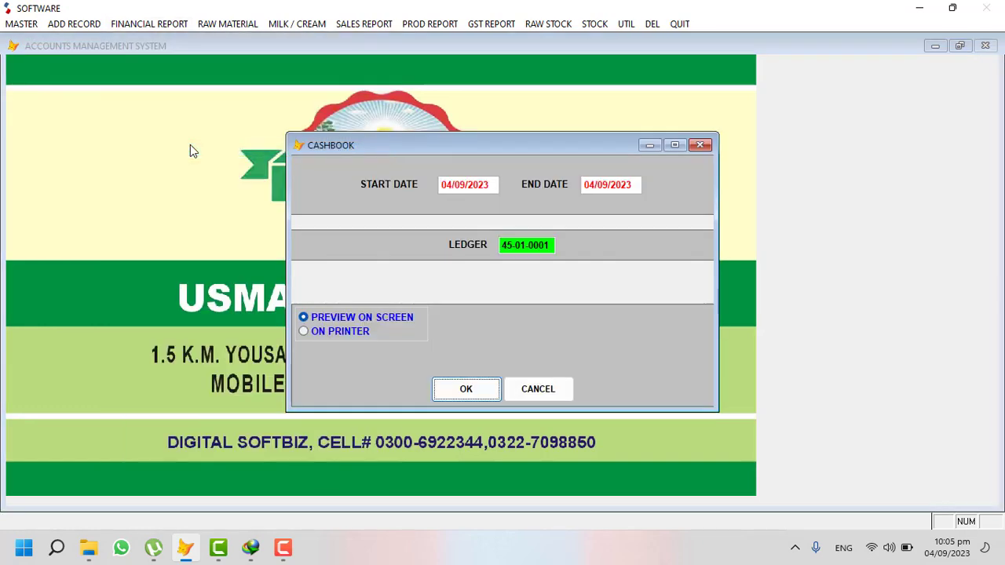
{"action": "key", "text": "Return"}
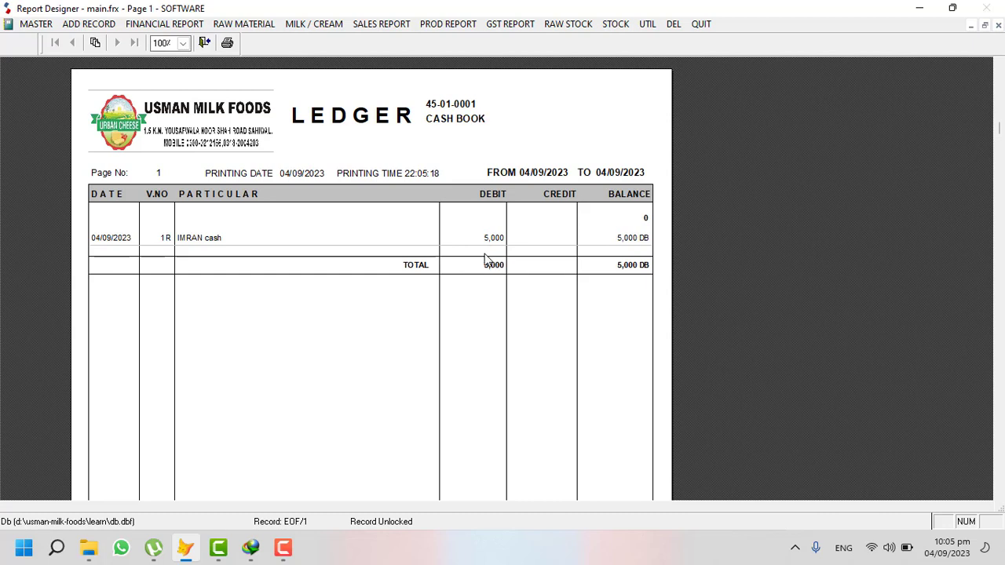
{"action": "key", "text": "Escape"}
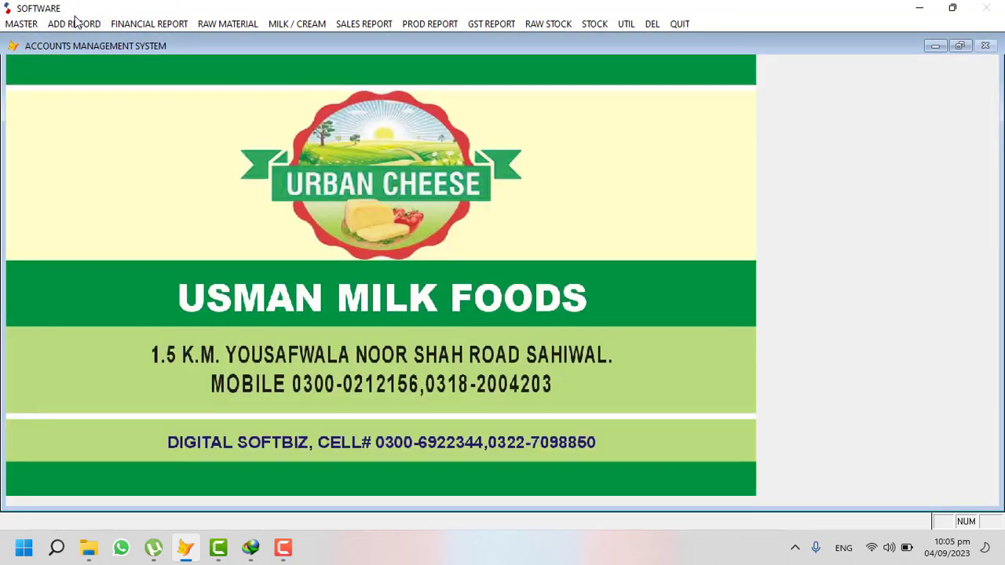
Start a cash payment voucher and choose supplier account 31-03-0001 as the debit account
{"action": "left_click", "coordinate": [74, 23]}
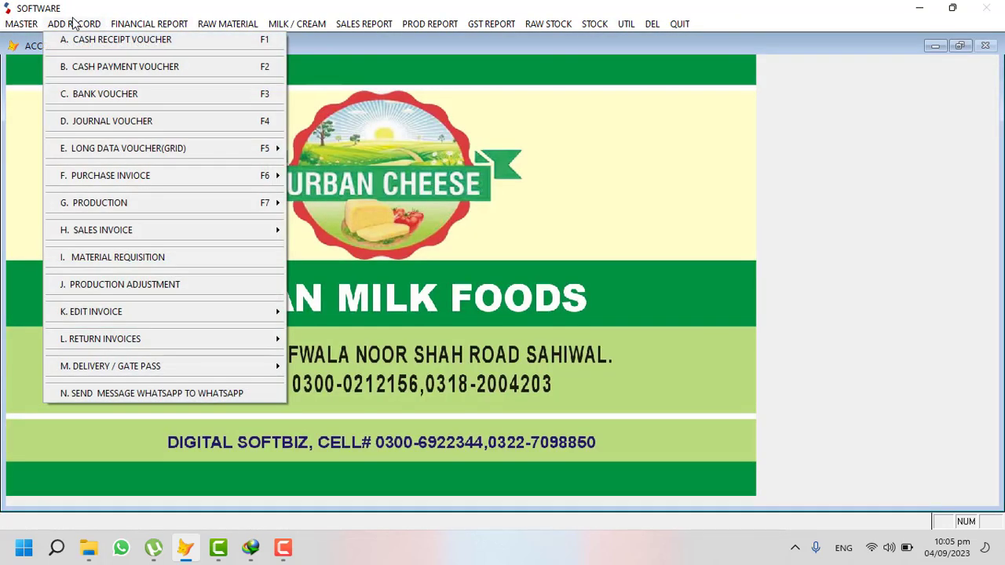
{"action": "left_click", "coordinate": [139, 70]}
{"action": "key", "text": "Return"}
{"action": "key", "text": "Return"}
{"action": "key", "text": "Return"}
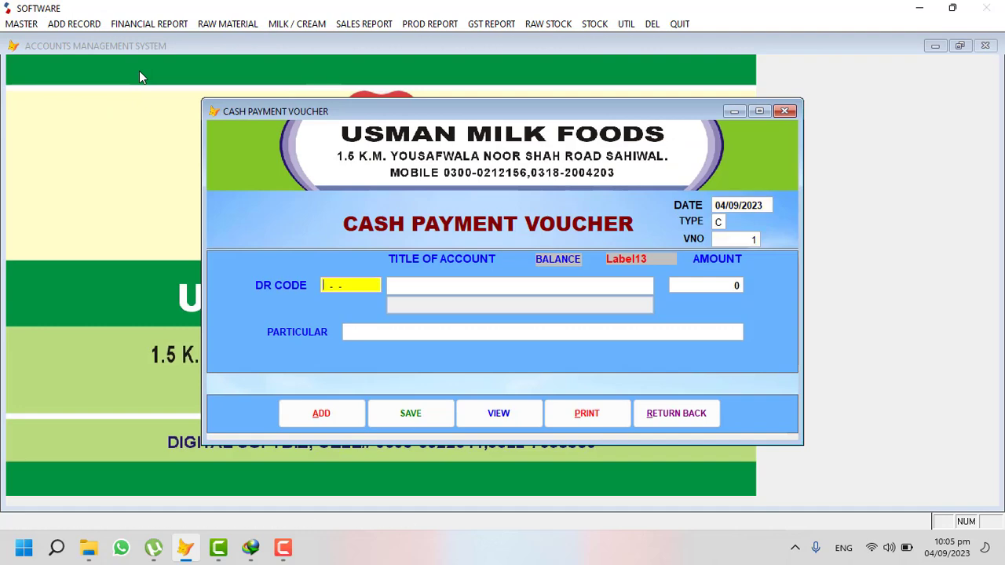
{"action": "type", "text": "YAS"}
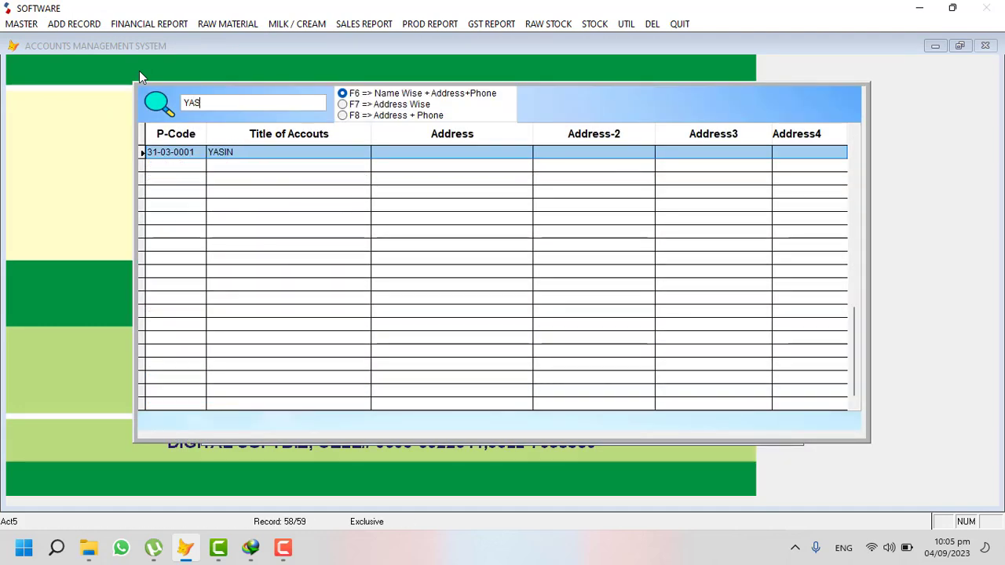
{"action": "key", "text": "Return"}
Enter 2,000 as the payment amount with "cash paid" as the particular, then save the voucher and close its form
{"action": "type", "text": "2"}
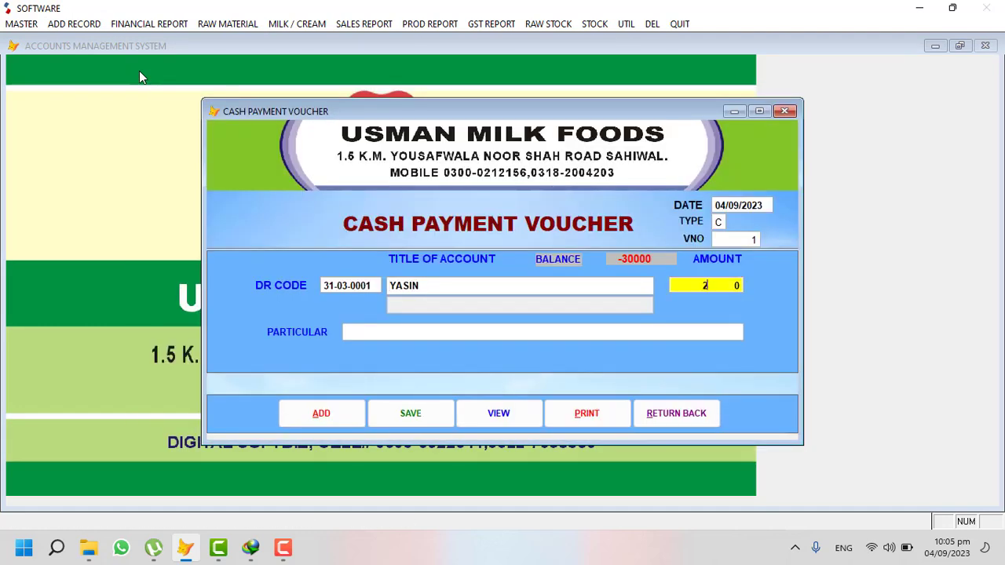
{"action": "type", "text": "00.0"}
{"action": "key", "text": "Return"}
{"action": "type", "text": "cash paid"}
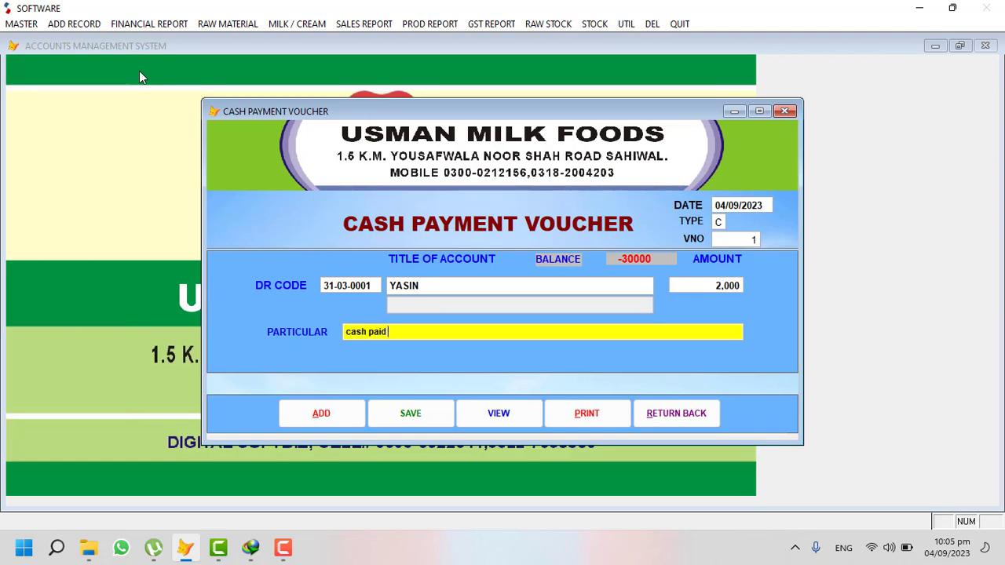
{"action": "key", "text": "Return"}
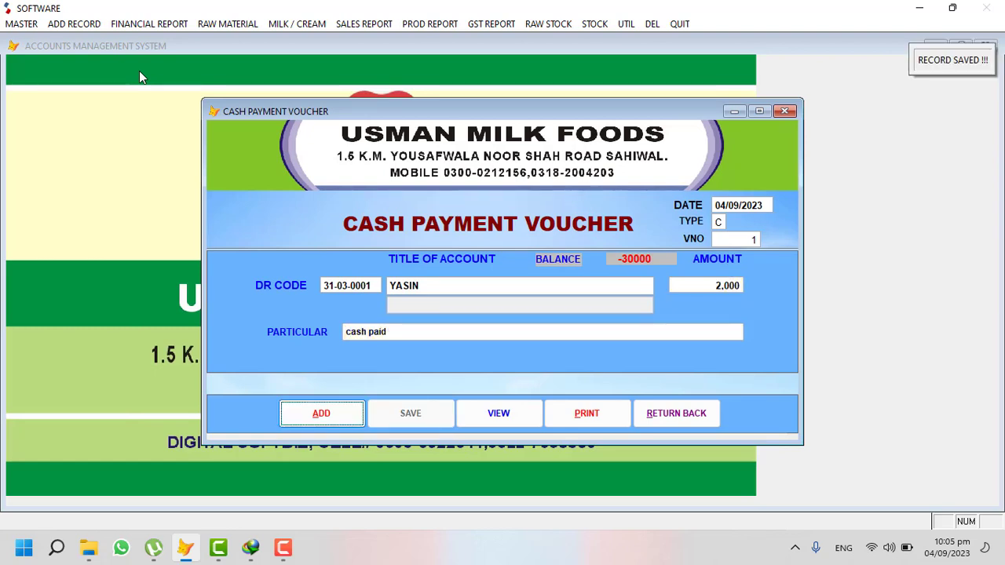
{"action": "left_click", "coordinate": [660, 415]}
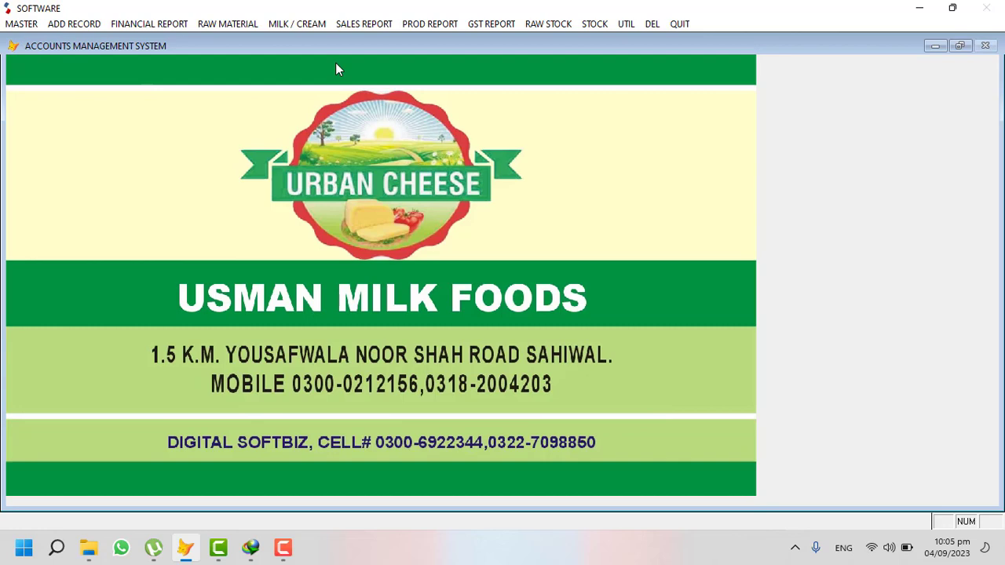
Preview the cashbook for 04/09/2023 again to check the cash payment against the receipt, and close it
{"action": "left_click", "coordinate": [156, 25]}
{"action": "left_click", "coordinate": [174, 148]}
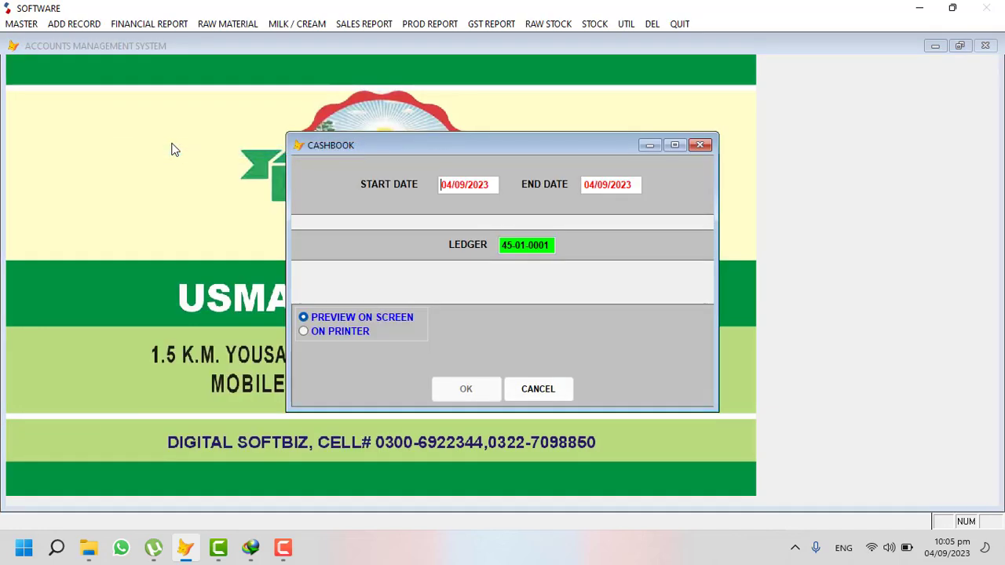
{"action": "key", "text": "Return"}
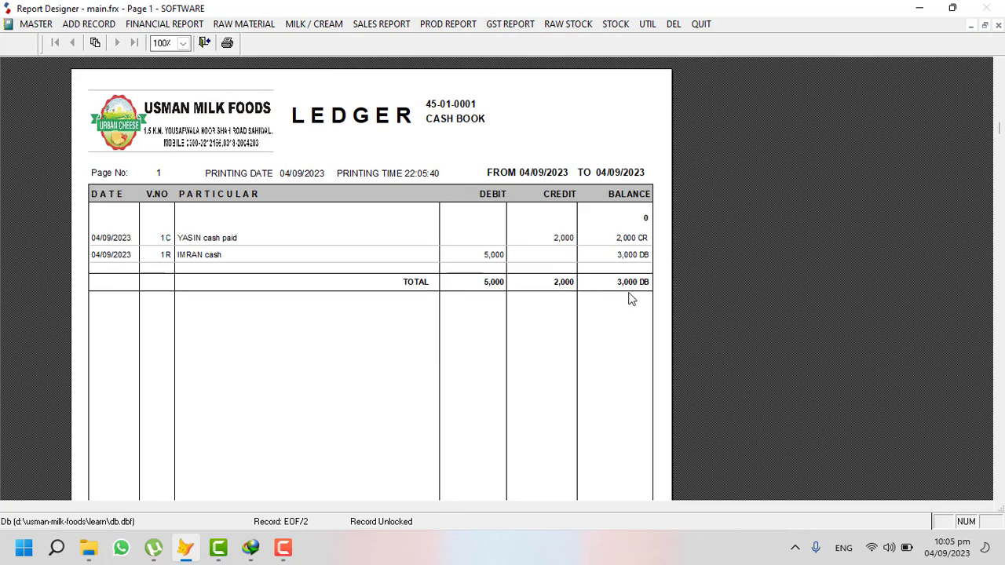
{"action": "key", "text": "Escape"}
{"action": "key", "text": "Escape"}
Preview the ledger of supplier account 31-03-0001 to check the cash payment against the opening balance, and close it
{"action": "left_click", "coordinate": [145, 24]}
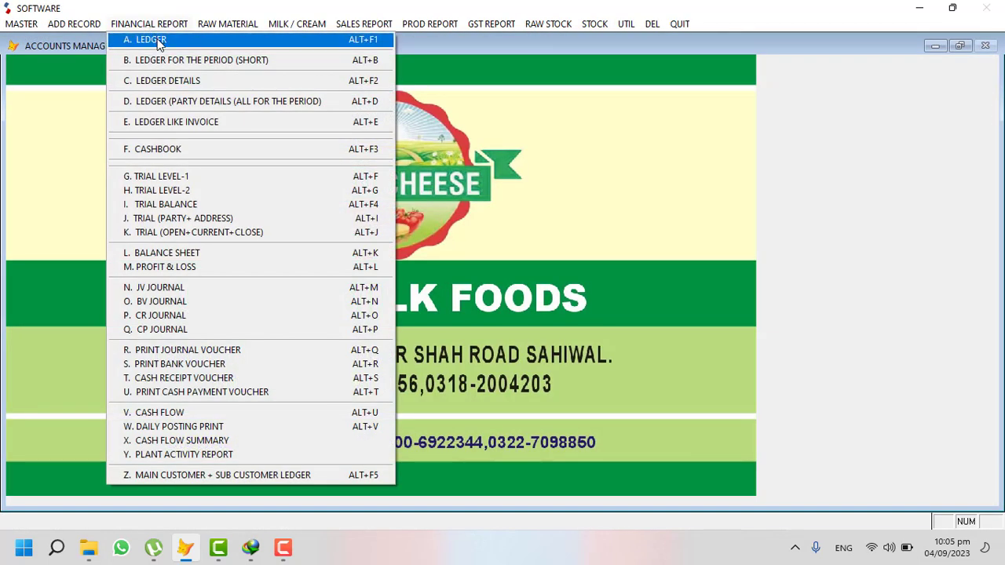
{"action": "left_click", "coordinate": [157, 40]}
{"action": "key", "text": "Return"}
{"action": "type", "text": "Y"}
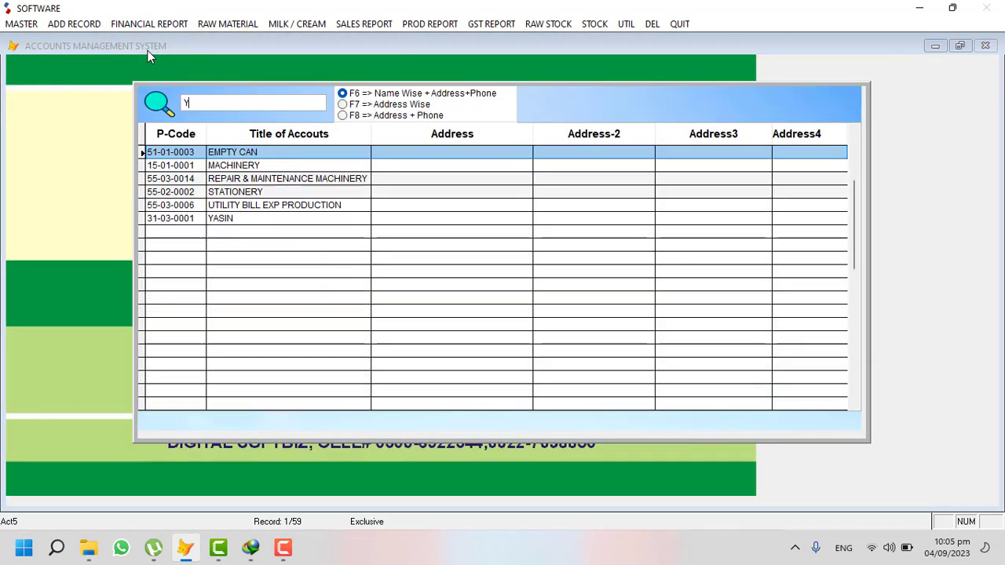
{"action": "type", "text": "AS"}
{"action": "key", "text": "Return"}
{"action": "key", "text": "Return"}
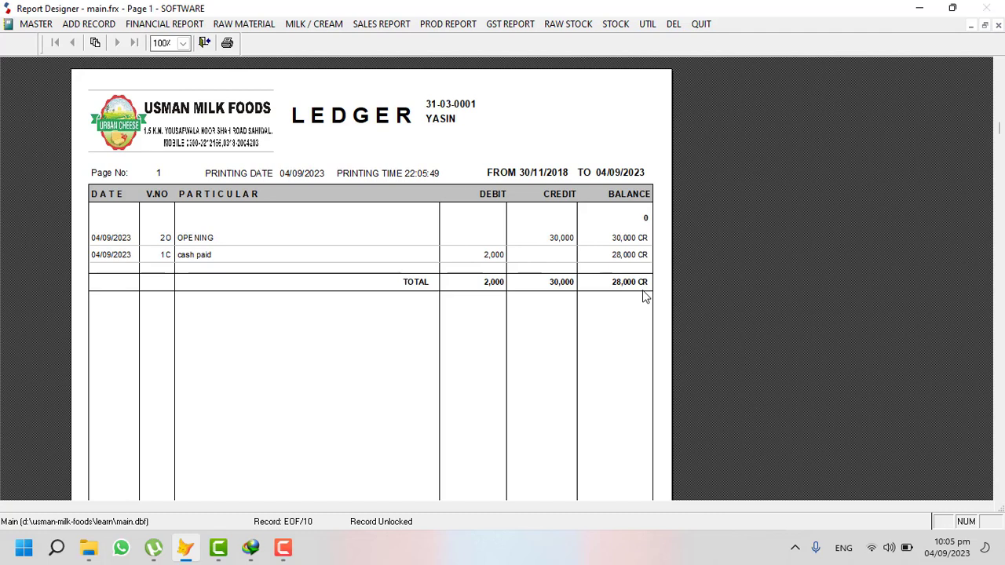
{"action": "key", "text": "Escape"}
{"action": "left_click", "coordinate": [73, 24]}
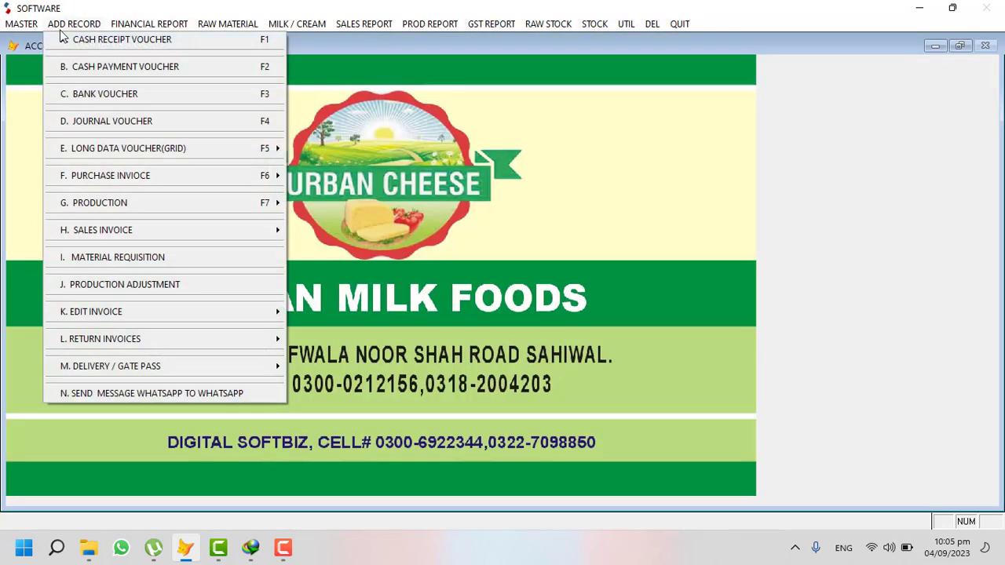
{"action": "left_click", "coordinate": [104, 94]}
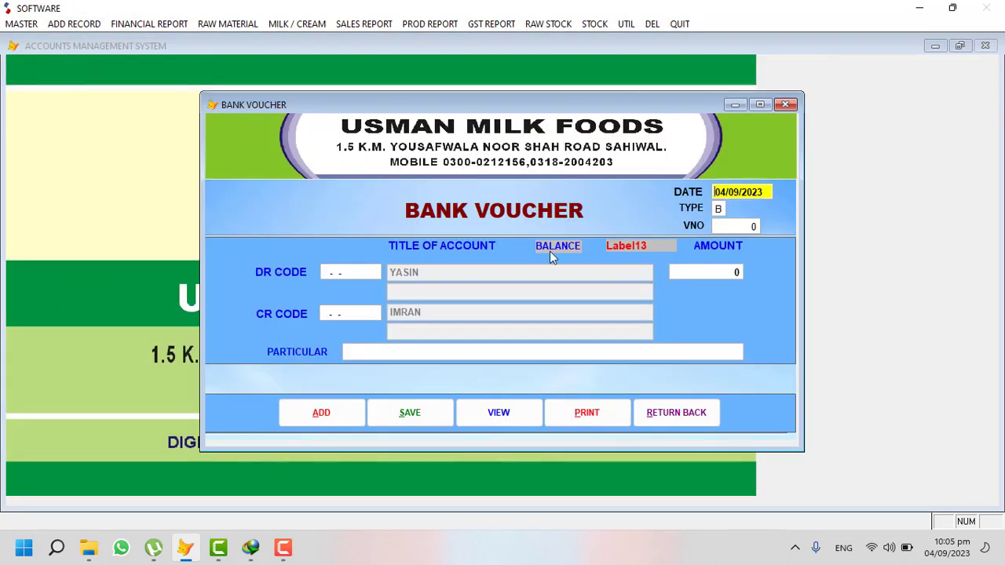
{"action": "left_click", "coordinate": [638, 416]}
Look through the full list of level-2 chart of account groups for the cash at bank group code, then close the form
{"action": "left_click", "coordinate": [32, 25]}
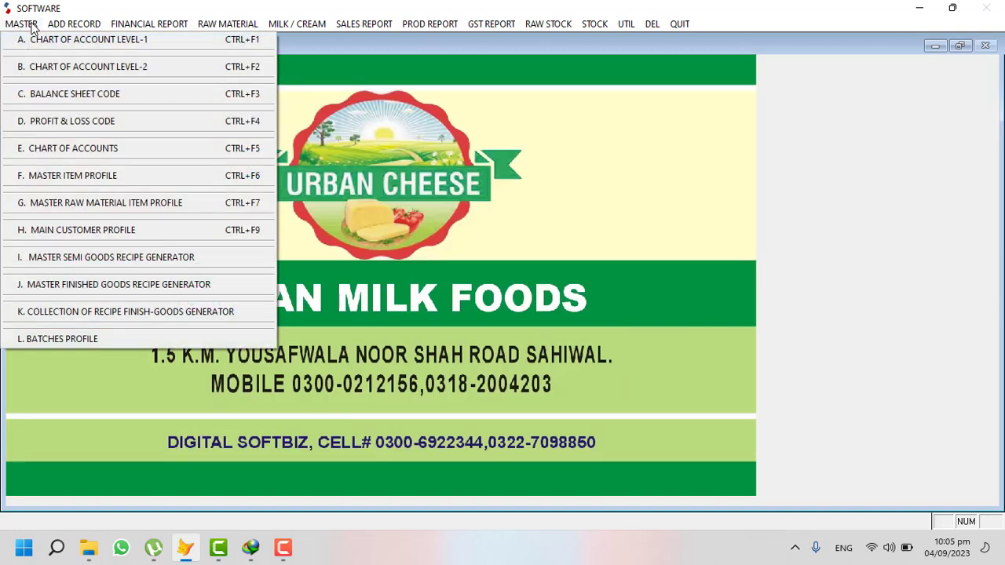
{"action": "left_click", "coordinate": [50, 65]}
{"action": "left_click", "coordinate": [542, 373]}
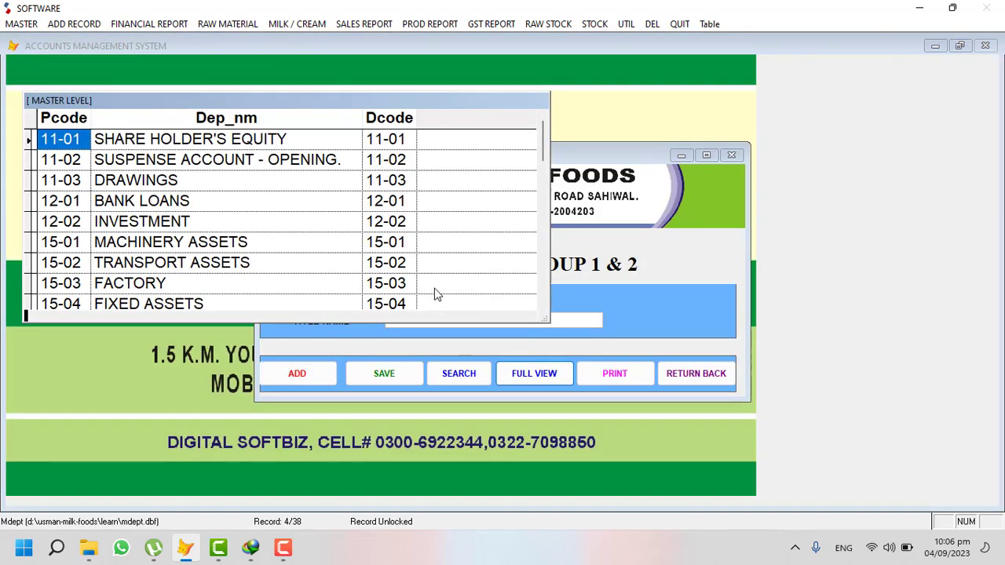
{"action": "scroll", "coordinate": [192, 157], "scroll_direction": "down", "scroll_amount": 2}
{"action": "scroll", "coordinate": [193, 157], "scroll_direction": "down", "scroll_amount": 2}
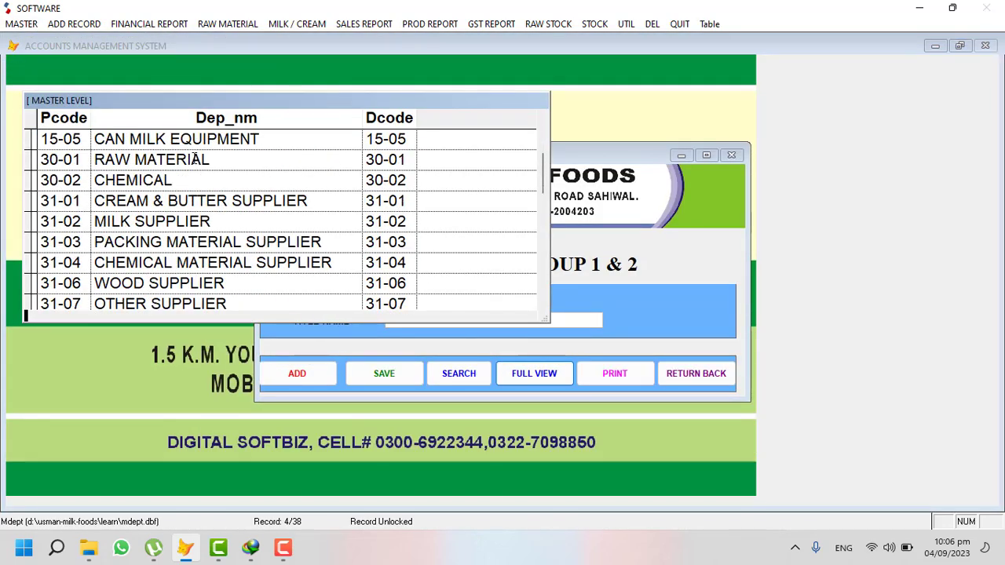
{"action": "left_click", "coordinate": [194, 159]}
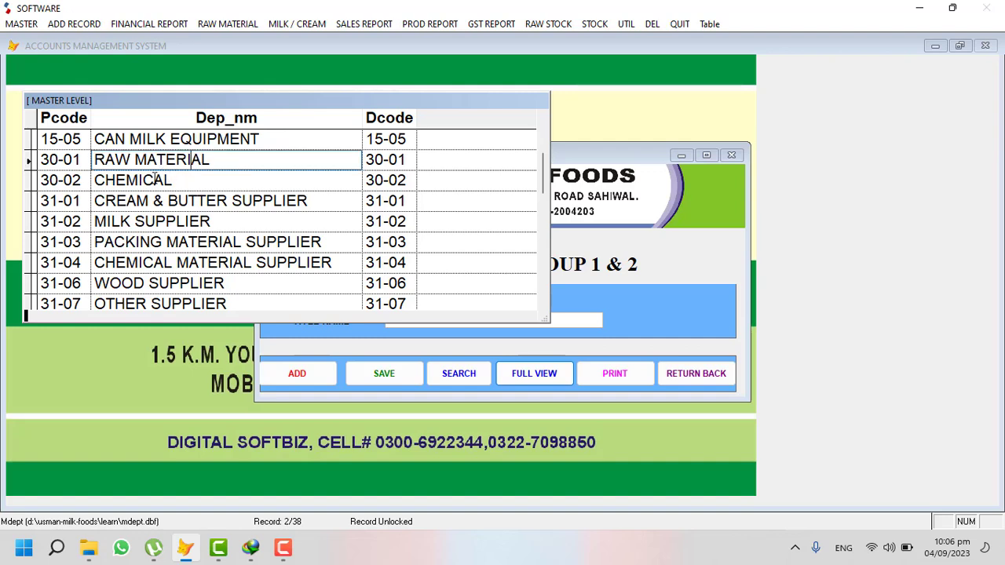
{"action": "left_click", "coordinate": [116, 201]}
{"action": "scroll", "coordinate": [115, 200], "scroll_direction": "down", "scroll_amount": 1}
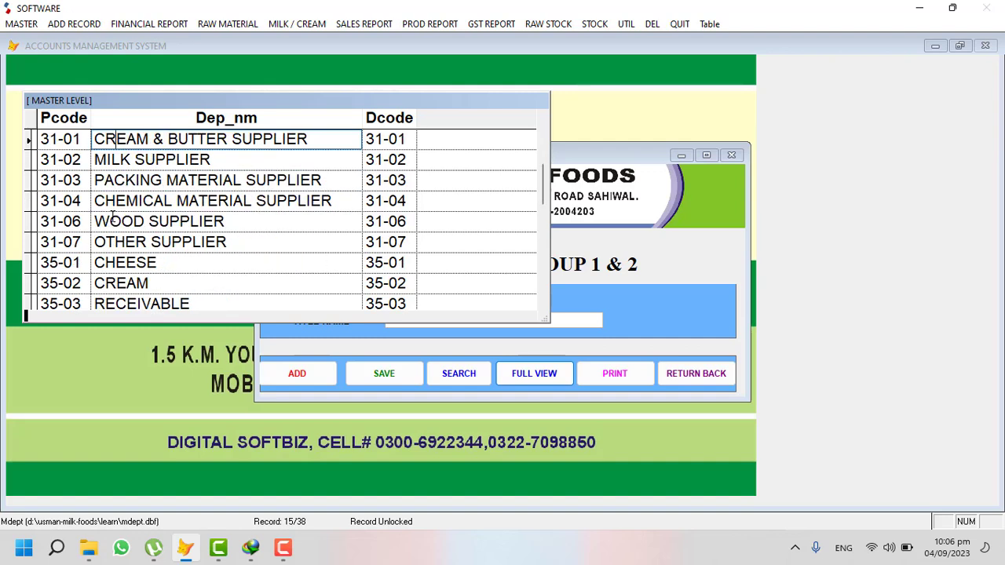
{"action": "scroll", "coordinate": [118, 224], "scroll_direction": "down", "scroll_amount": 2}
{"action": "left_click", "coordinate": [261, 243]}
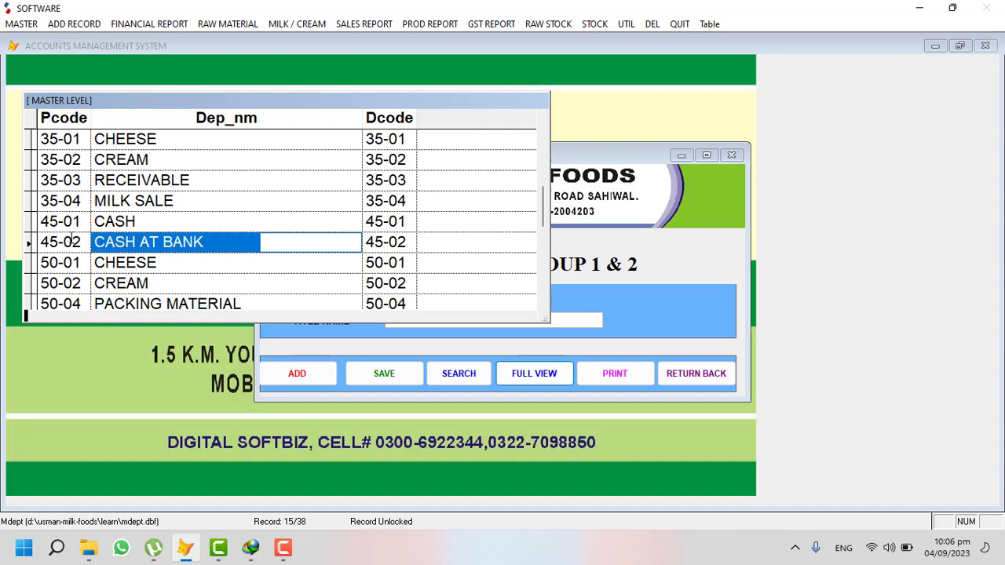
{"action": "key", "text": "Escape"}
{"action": "left_click", "coordinate": [676, 373]}
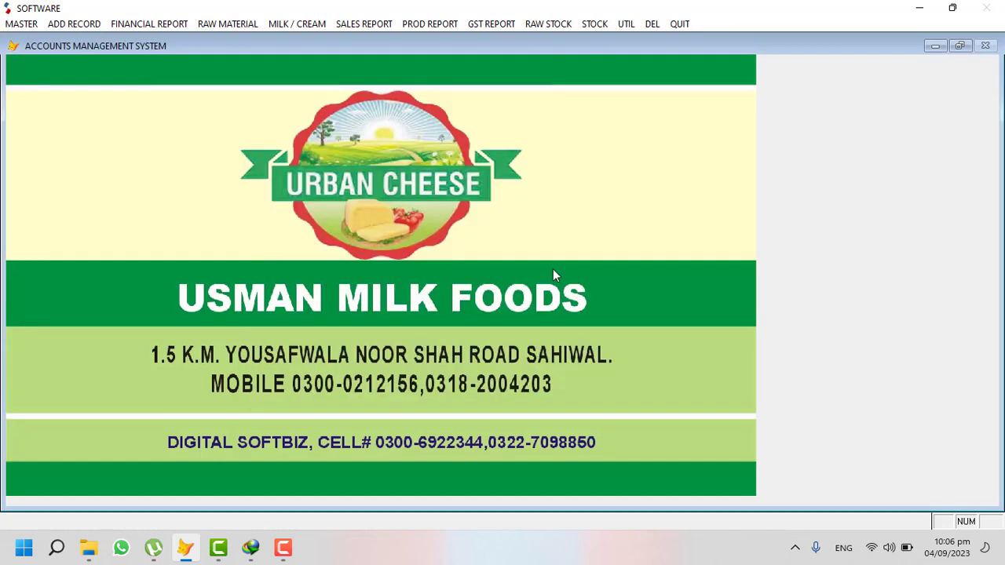
Add a new account to the chart of accounts with code 45-02-0001 and the title MEEZAN BANK
{"action": "left_click", "coordinate": [21, 23]}
{"action": "left_click", "coordinate": [99, 147]}
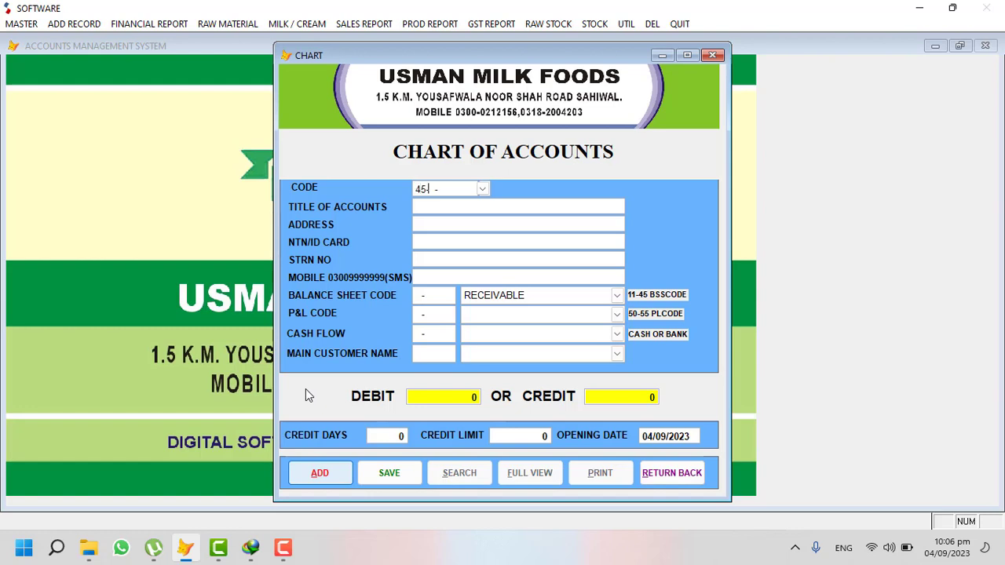
{"action": "type", "text": "0001"}
{"action": "key", "text": "Return"}
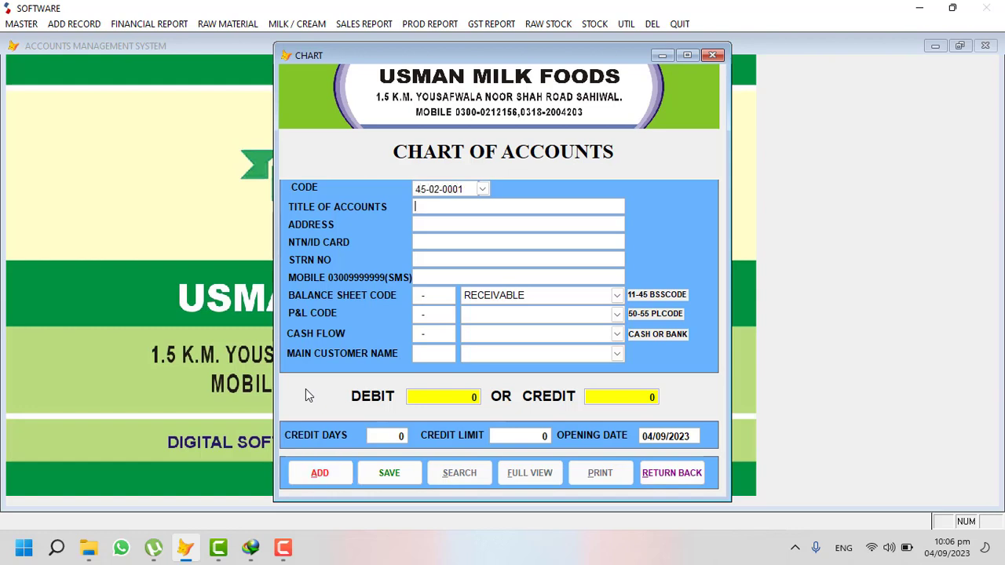
{"action": "type", "text": "MEEZAN BANK"}
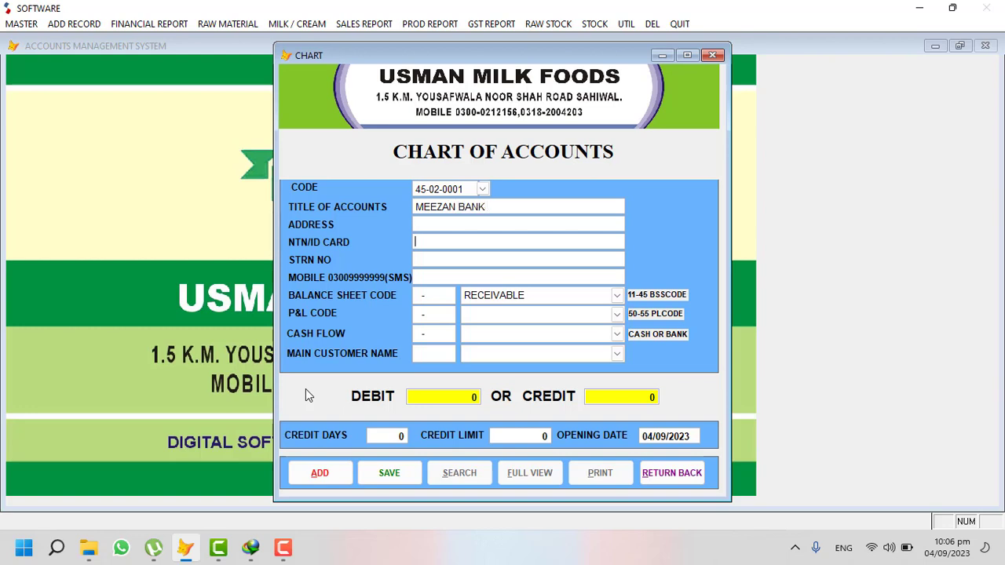
Set the bank account's balance sheet code to CASH AT BANK and its cash flow category to CASH FLOW
{"action": "key", "text": "BackSpace"}
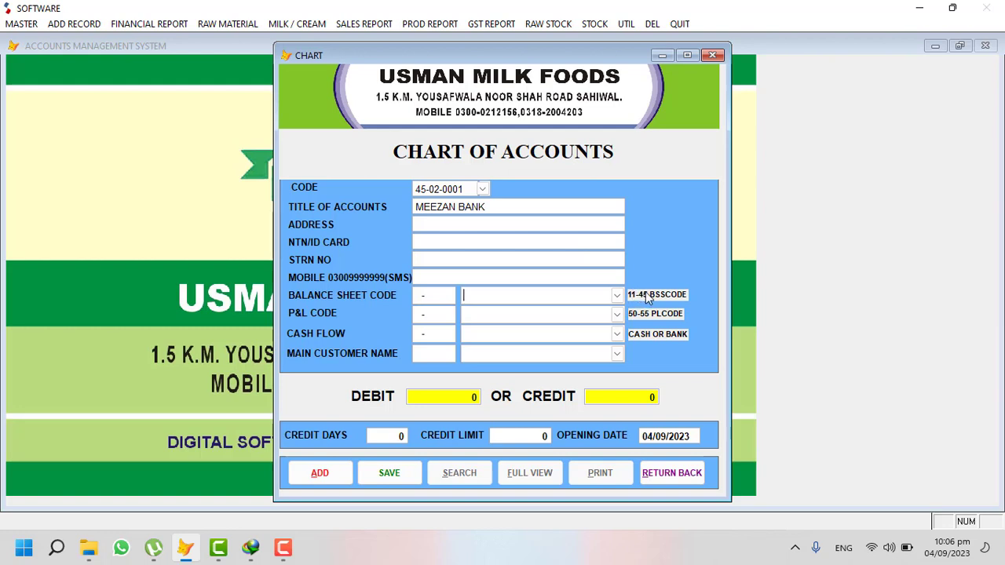
{"action": "left_click", "coordinate": [620, 296]}
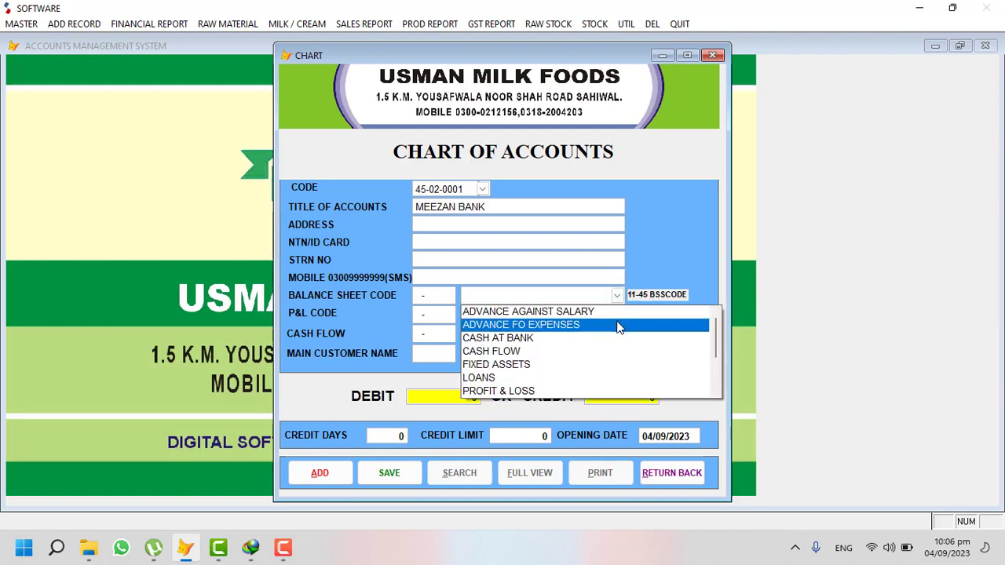
{"action": "left_click", "coordinate": [619, 341]}
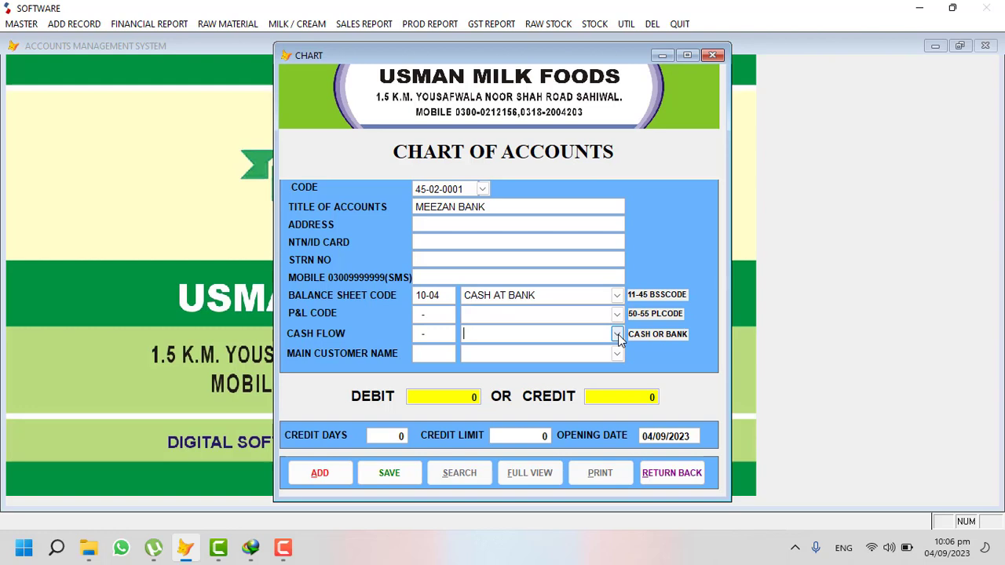
{"action": "left_click", "coordinate": [619, 333]}
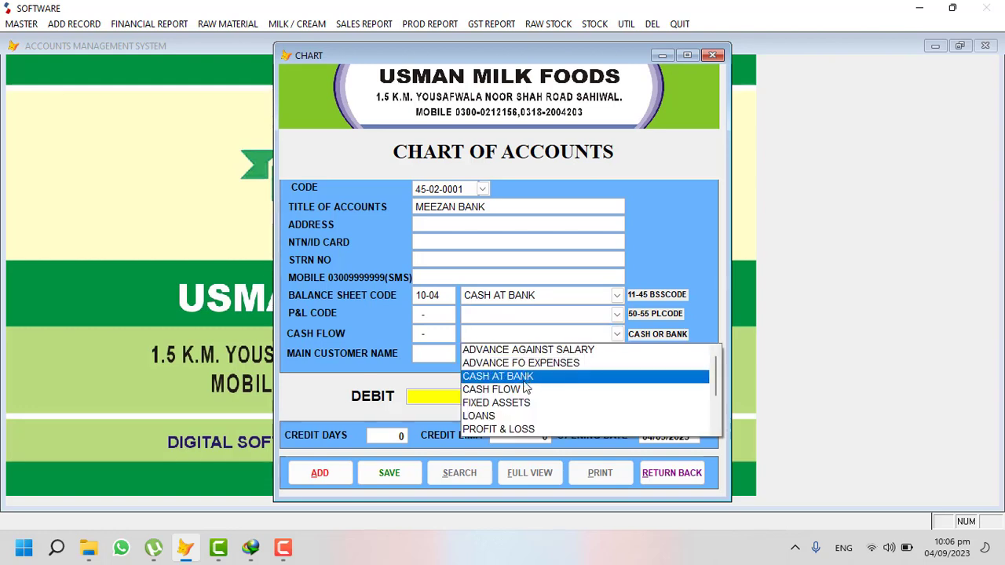
{"action": "left_click", "coordinate": [526, 390]}
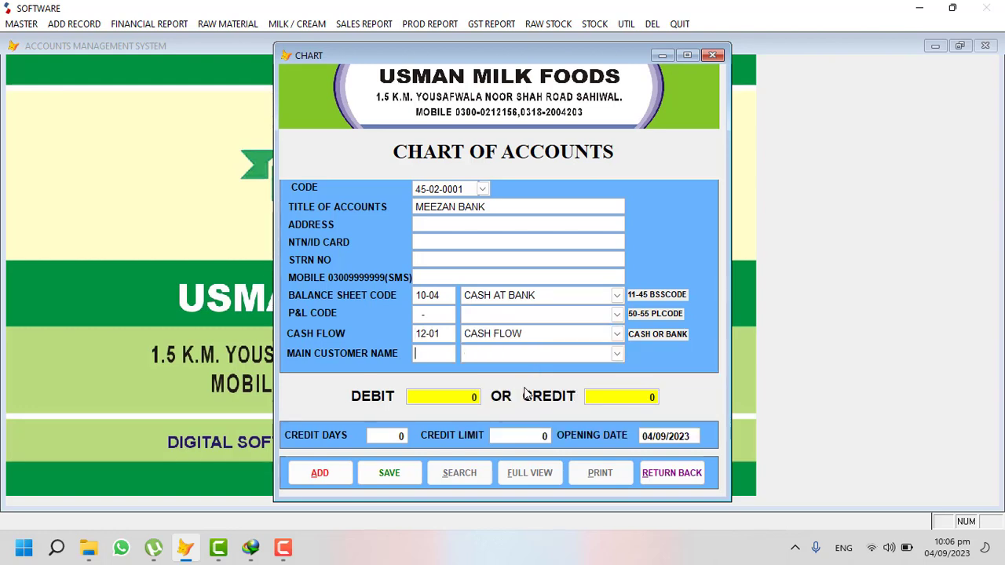
Enter 500,000 as the bank account's opening debit balance, then save the account and close the chart of accounts form
{"action": "type", "text": "500,000"}
{"action": "key", "text": "Return"}
{"action": "key", "text": "Return"}
{"action": "key", "text": "Return"}
{"action": "key", "text": "Return"}
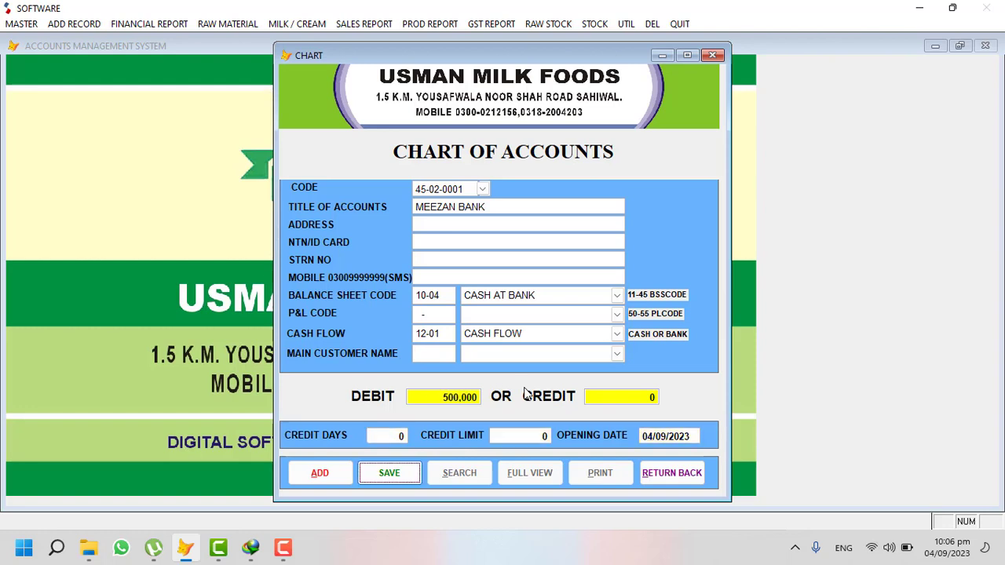
{"action": "key", "text": "Return"}
{"action": "left_click", "coordinate": [659, 471]}
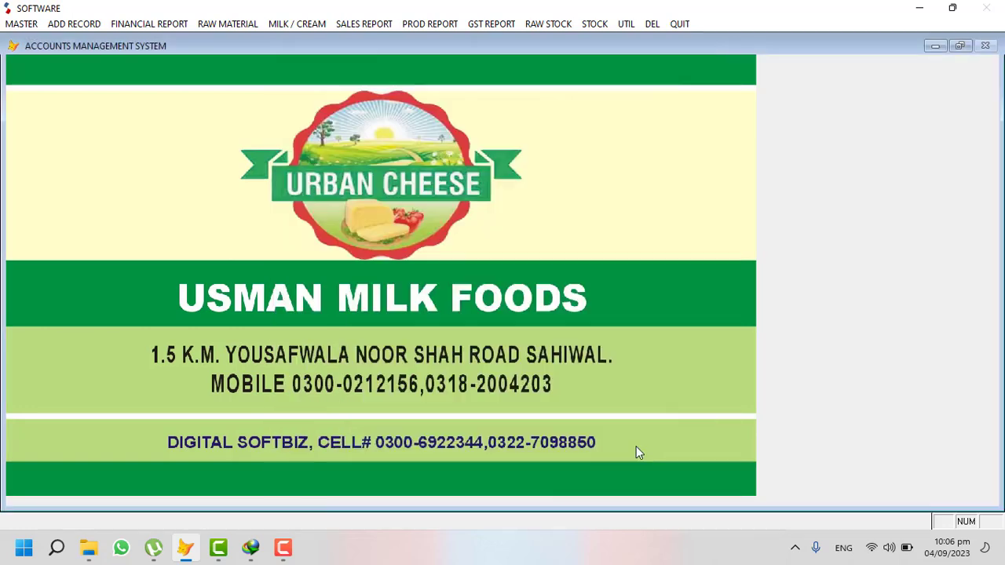
Start a new bank voucher that debits the supplier's account and credits MEEZAN BANK
{"action": "left_click", "coordinate": [161, 26]}
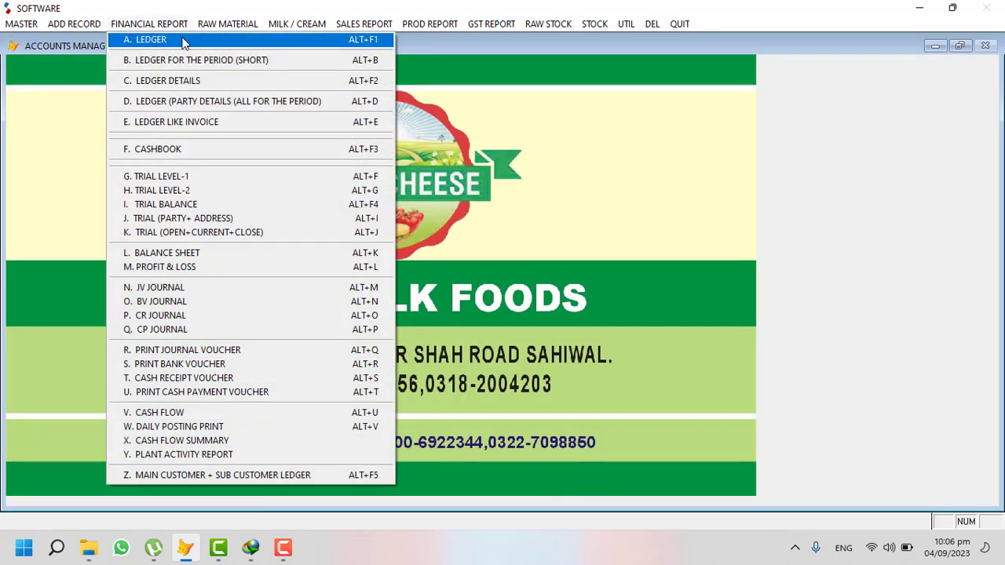
{"action": "mouse_move", "coordinate": [77, 28]}
{"action": "left_click", "coordinate": [114, 94]}
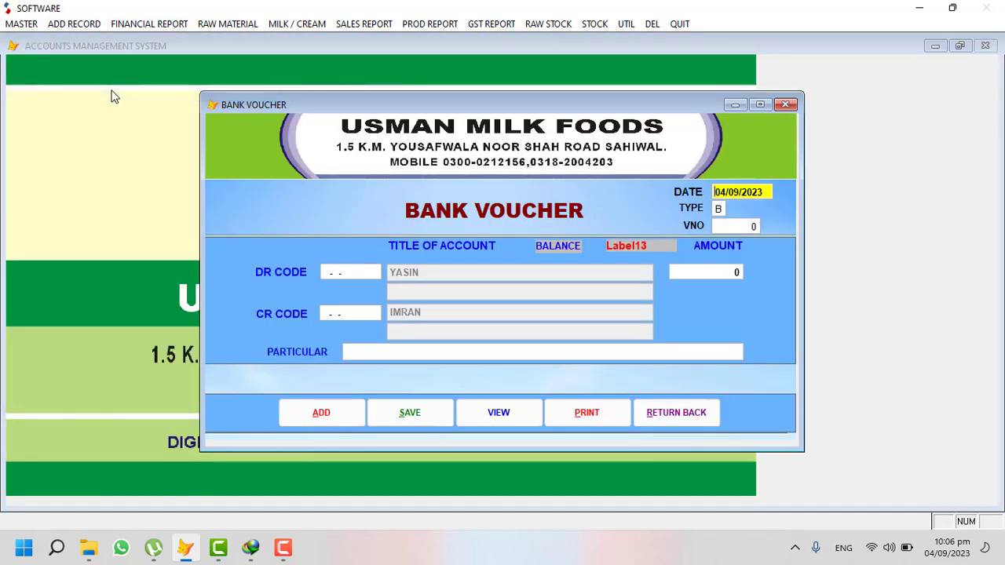
{"action": "key", "text": "Return"}
{"action": "key", "text": "Return"}
{"action": "key", "text": "Return"}
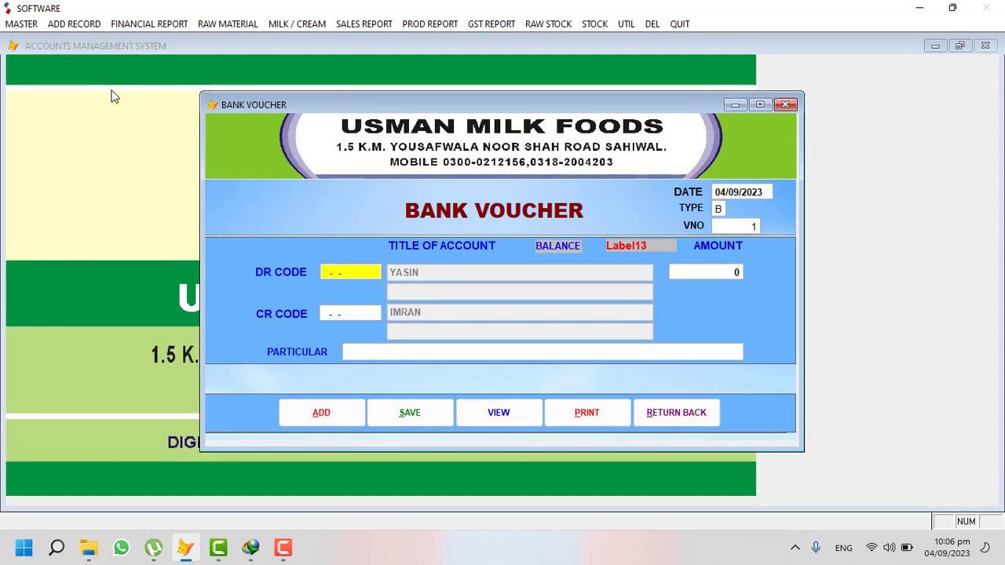
{"action": "key", "text": "Return"}
{"action": "type", "text": "YAS"}
{"action": "key", "text": "Return"}
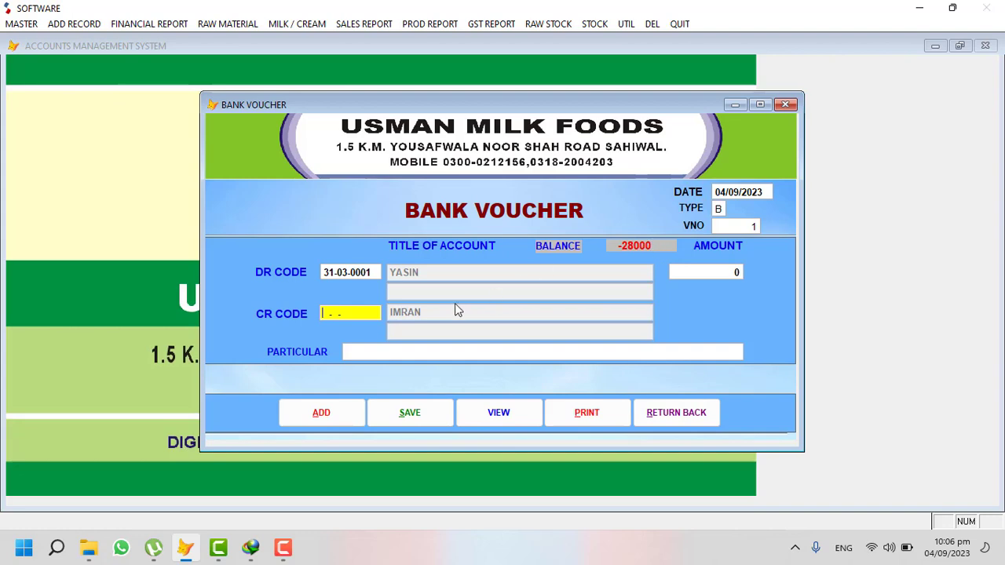
{"action": "key", "text": "Return"}
{"action": "type", "text": "MEE"}
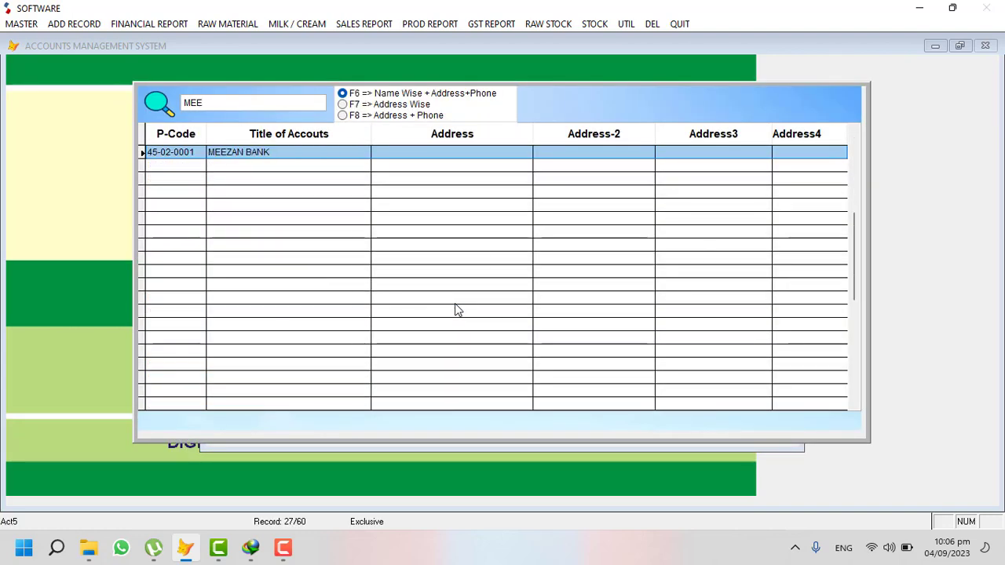
{"action": "key", "text": "Return"}
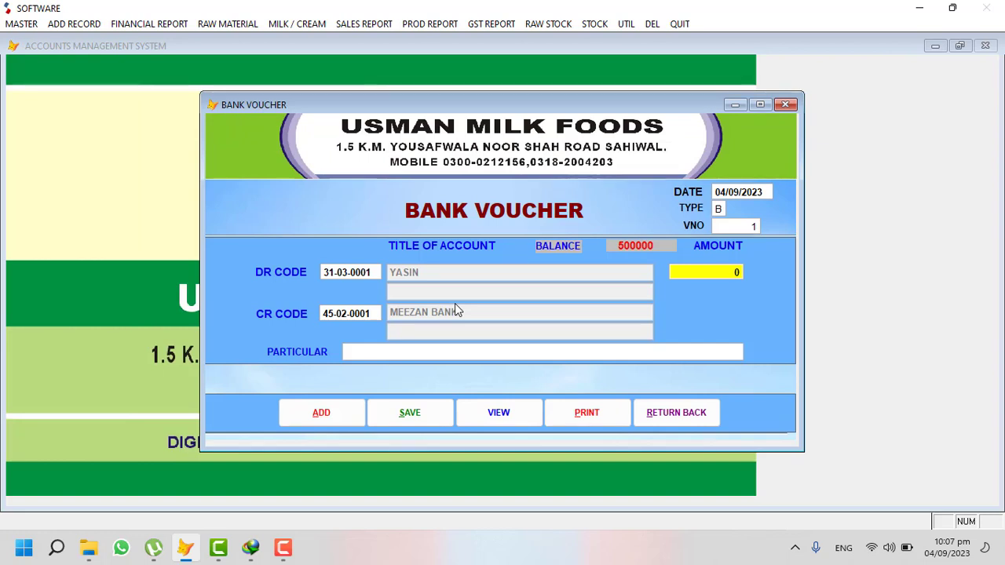
Enter an amount of 5,000 and the particular "online" on the bank voucher, then save it and close the form
{"action": "type", "text": "500.00 0"}
{"action": "key", "text": "Return"}
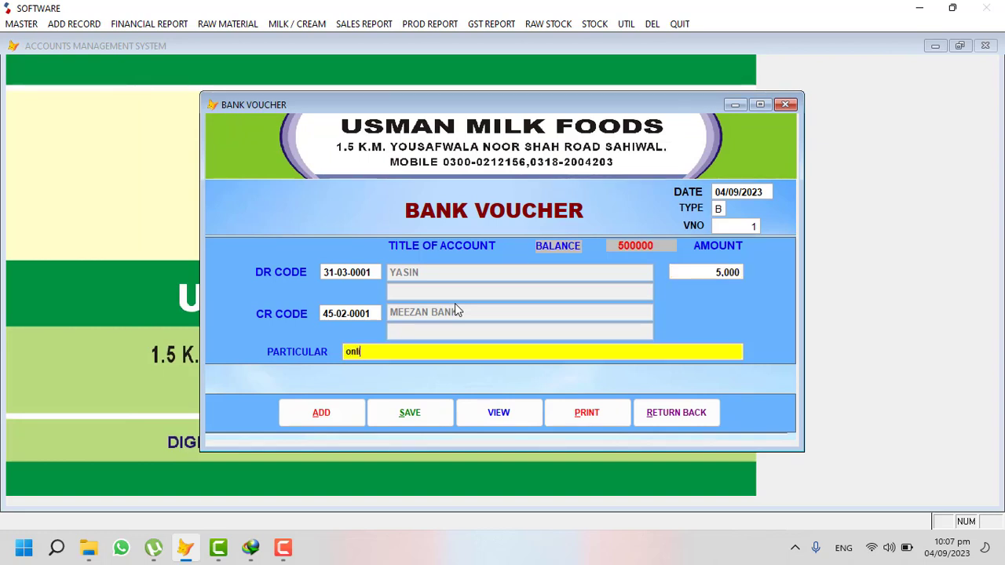
{"action": "key", "text": "Return"}
{"action": "key", "text": "Return"}
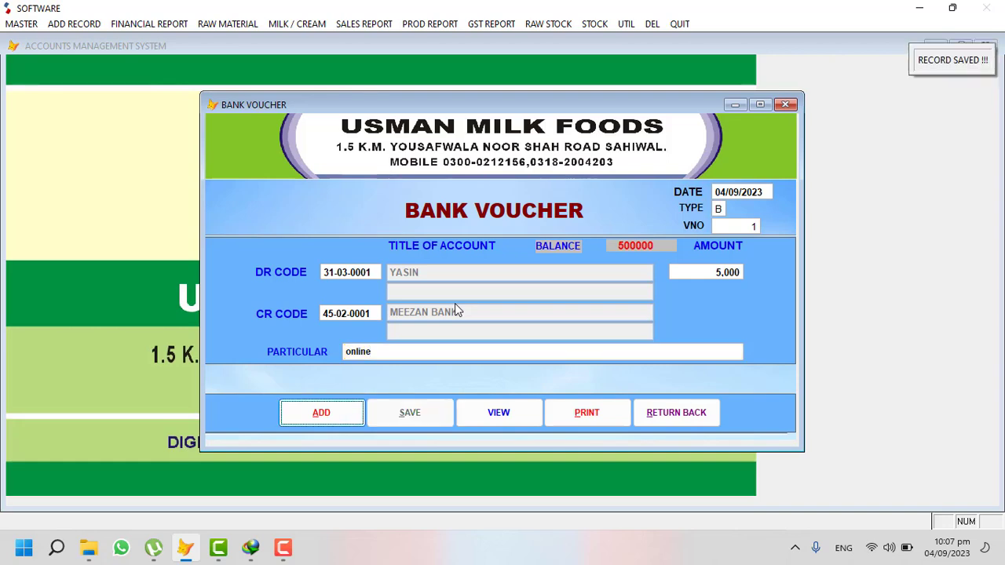
{"action": "left_click", "coordinate": [667, 417]}
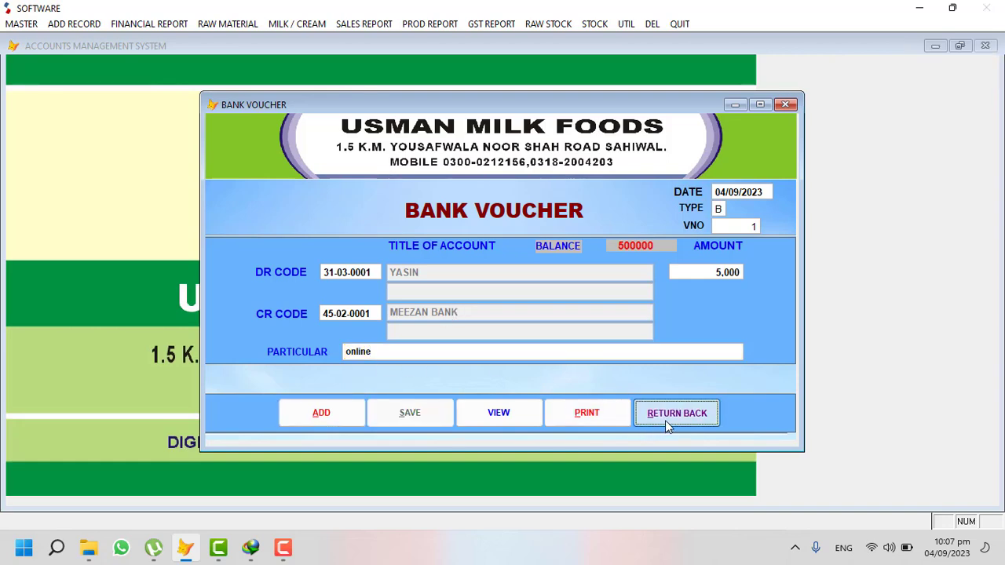
Preview the cashbook report for 04/09/2023 on screen to check the cash entries, then close it
{"action": "left_click", "coordinate": [164, 24]}
{"action": "left_click", "coordinate": [184, 154]}
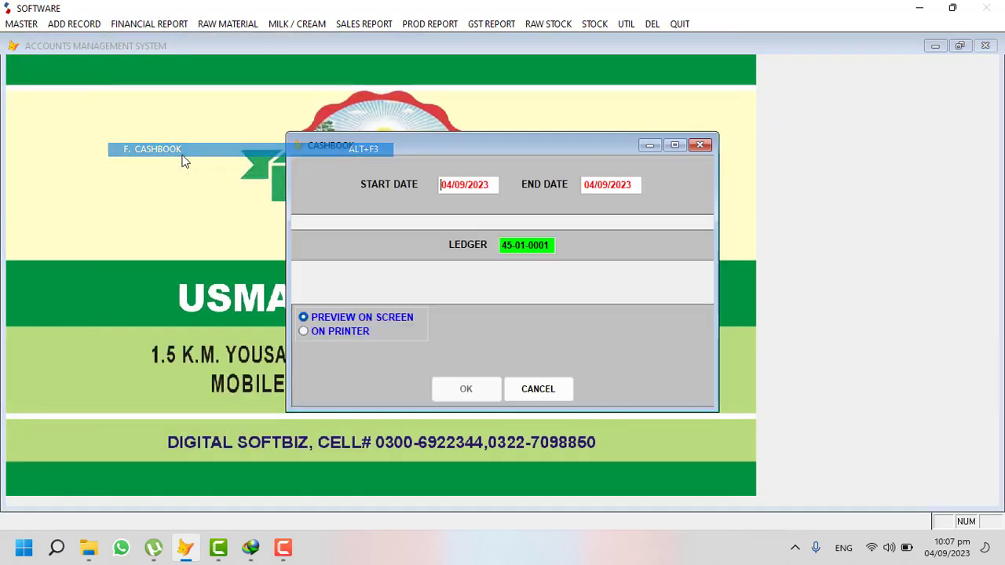
{"action": "key", "text": "Return"}
{"action": "key", "text": "Return"}
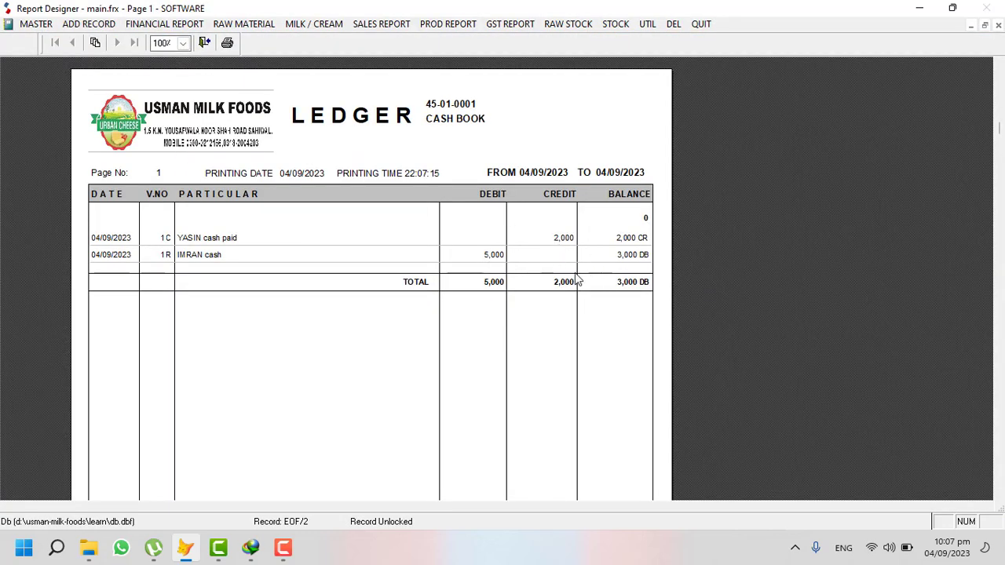
{"action": "key", "text": "Escape"}
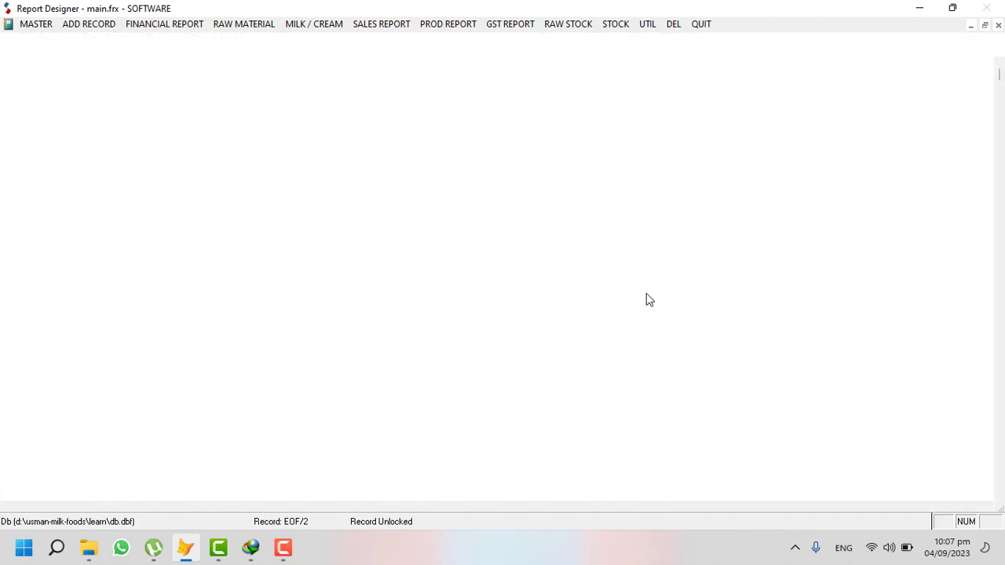
Preview the MEEZAN BANK ledger from 30/11/2018 to 04/09/2023 to check the bank voucher entry, then close it
{"action": "left_click", "coordinate": [131, 25]}
{"action": "left_click", "coordinate": [149, 36]}
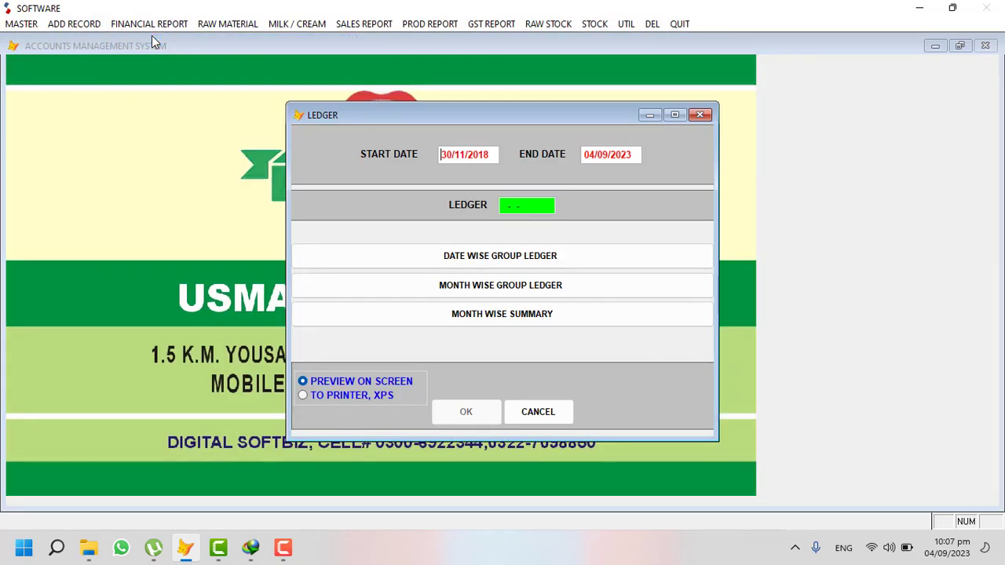
{"action": "key", "text": "Return"}
{"action": "type", "text": "mee"}
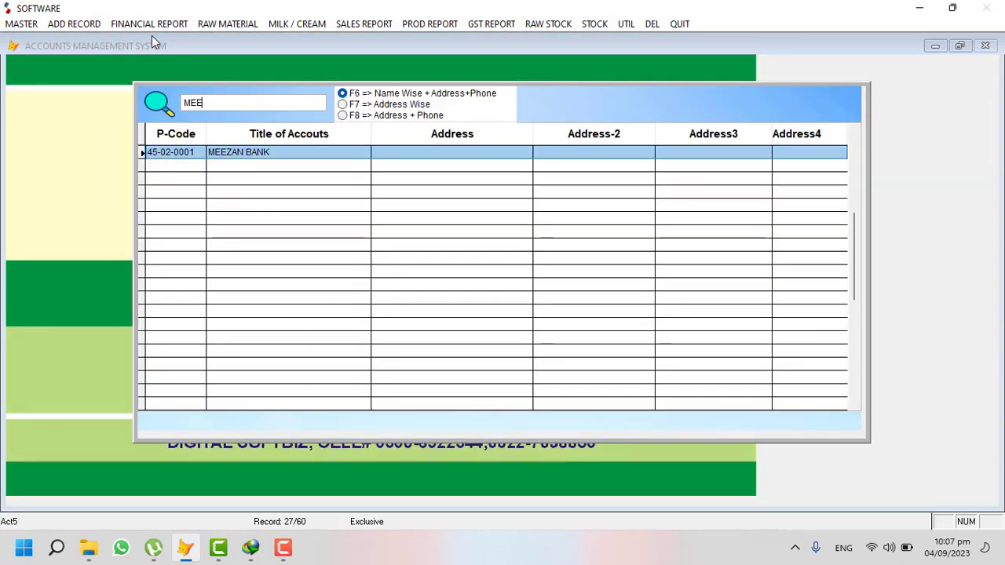
{"action": "key", "text": "Return"}
{"action": "key", "text": "Return"}
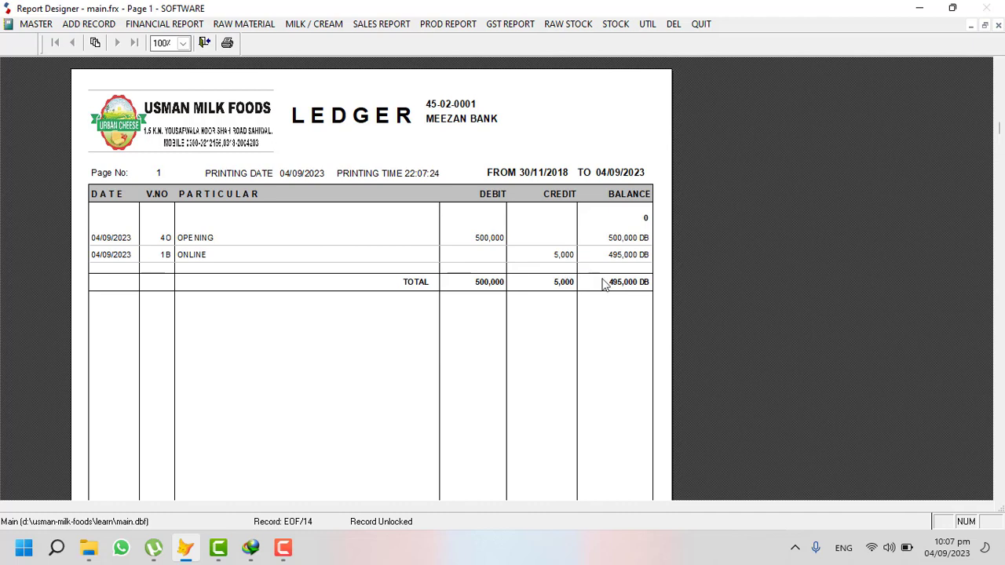
{"action": "key", "text": "Escape"}
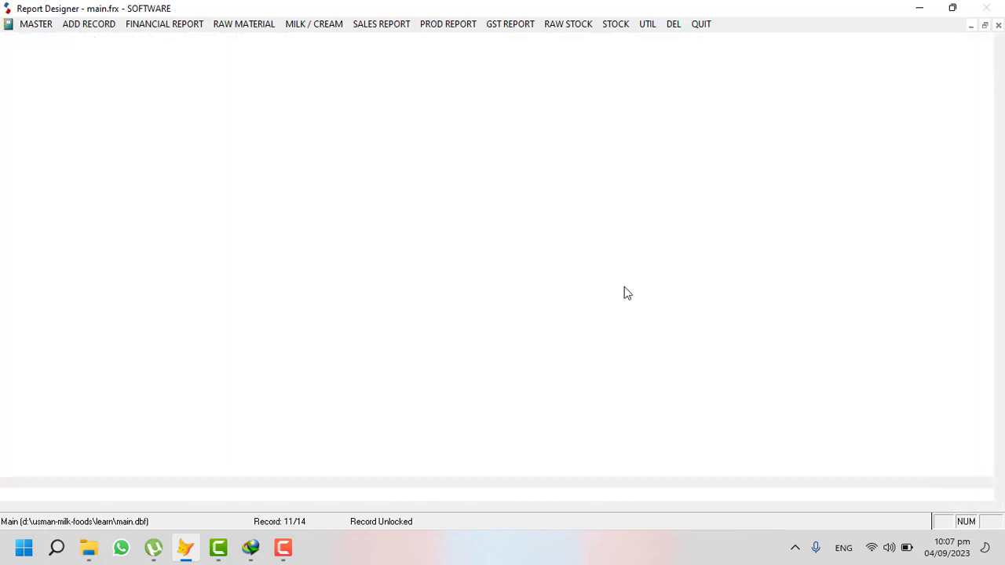
Preview the supplier's ledger from 30/11/2018 to 04/09/2023 to check the bank payment, then close it
{"action": "left_click", "coordinate": [159, 23]}
{"action": "left_click", "coordinate": [150, 39]}
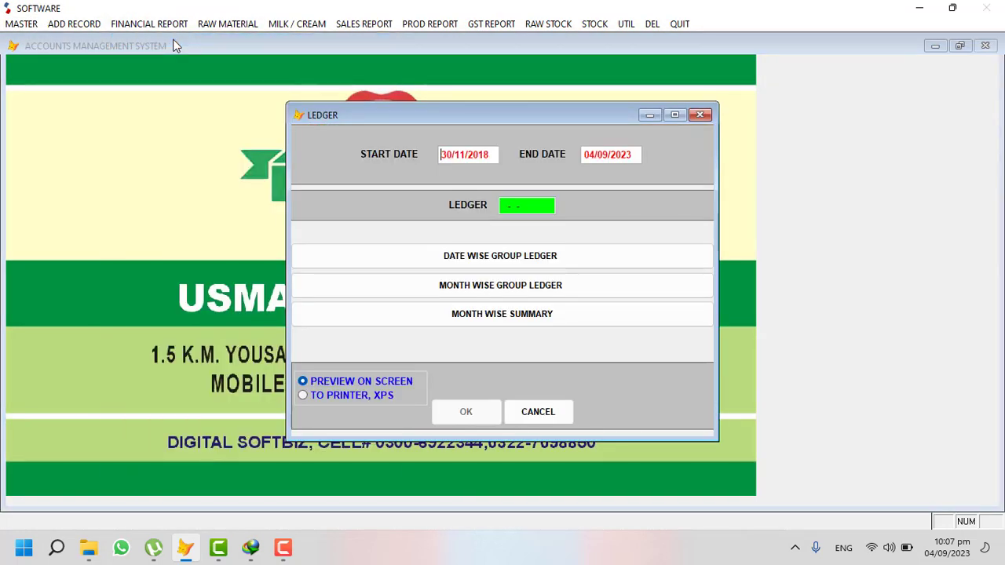
{"action": "key", "text": "Return"}
{"action": "type", "text": "cash"}
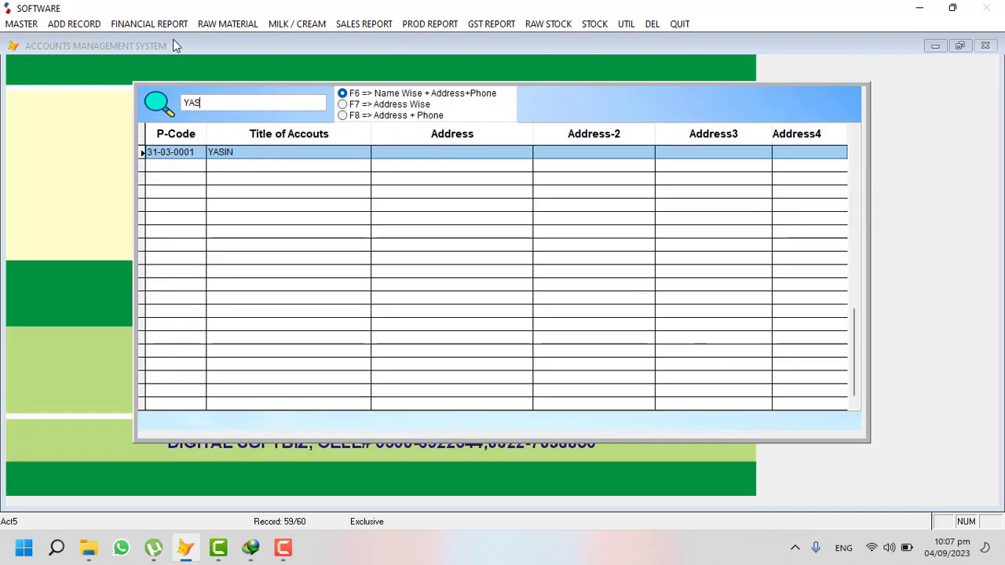
{"action": "key", "text": "Return"}
{"action": "key", "text": "Return"}
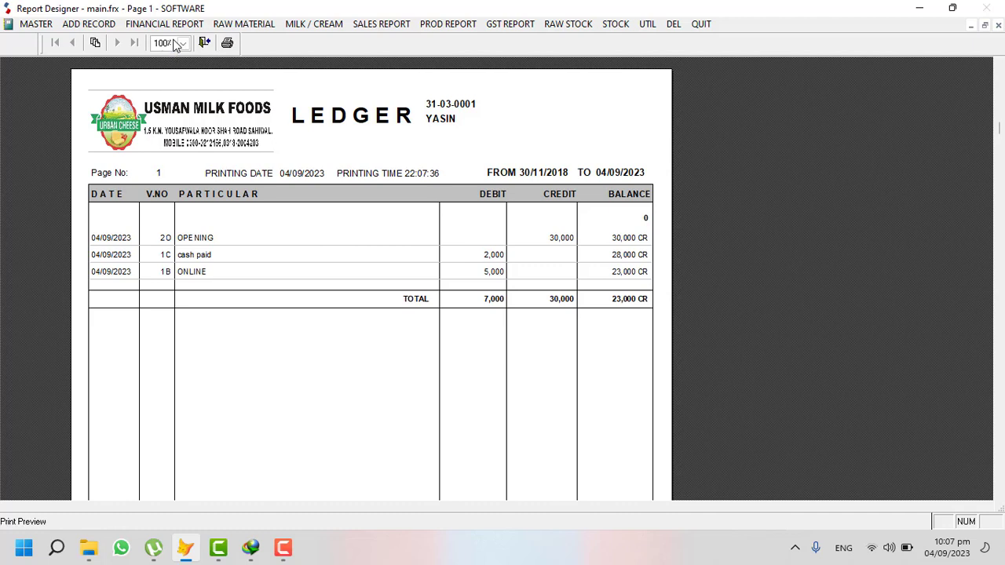
{"action": "key", "text": "Escape"}
Look over the blank journal voucher form, then close it
{"action": "left_click", "coordinate": [72, 24]}
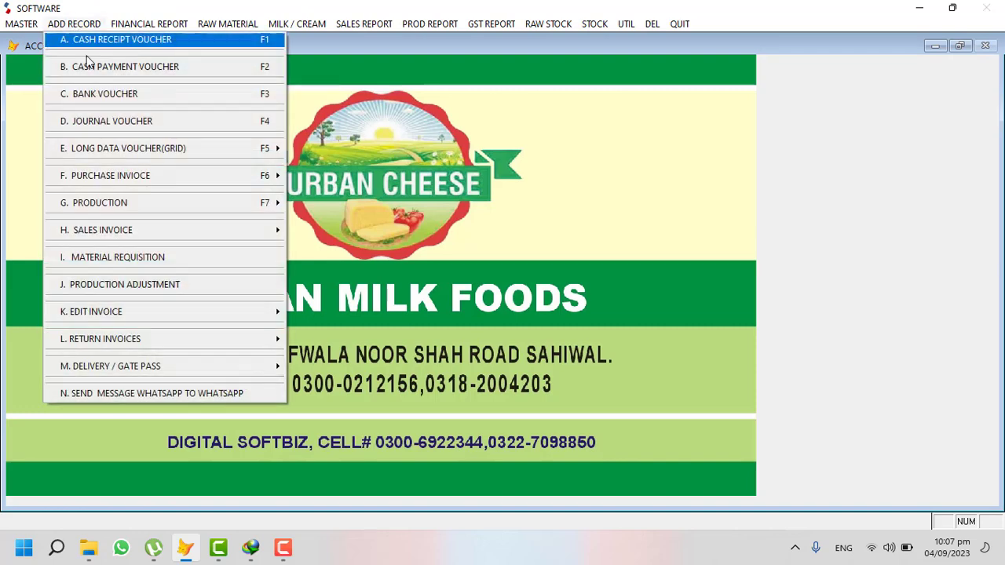
{"action": "left_click", "coordinate": [118, 121]}
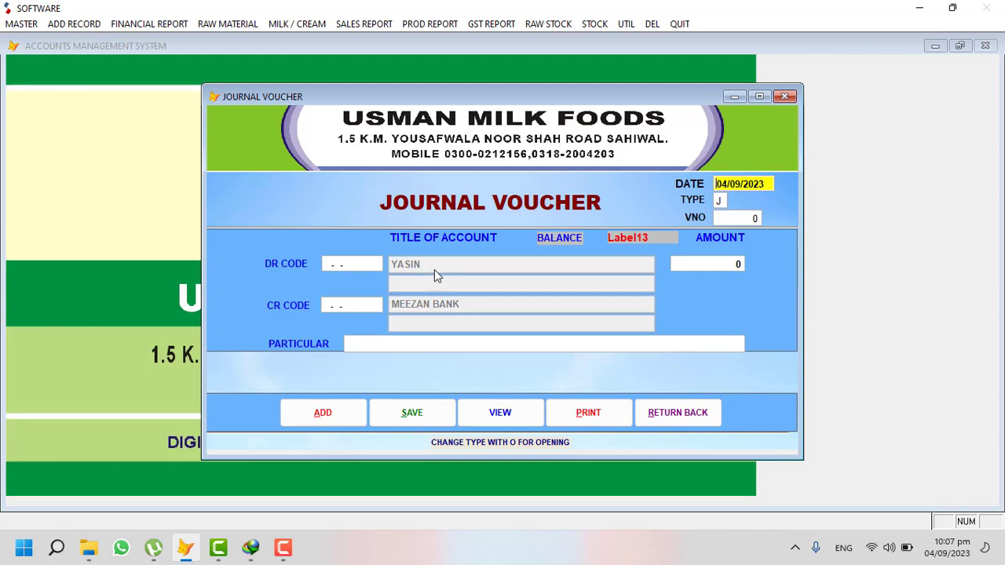
{"action": "left_click", "coordinate": [654, 414]}
Fill in a new raw material item MILK with packing KGS, rate 120 and main purchase code 30-01-0001, then close the form
{"action": "left_click", "coordinate": [30, 26]}
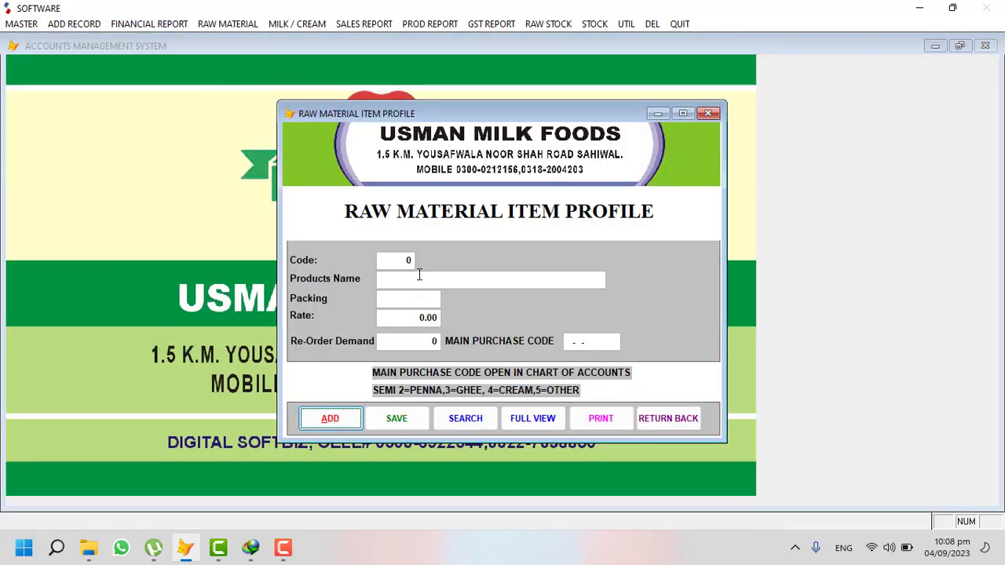
{"action": "left_click", "coordinate": [340, 423]}
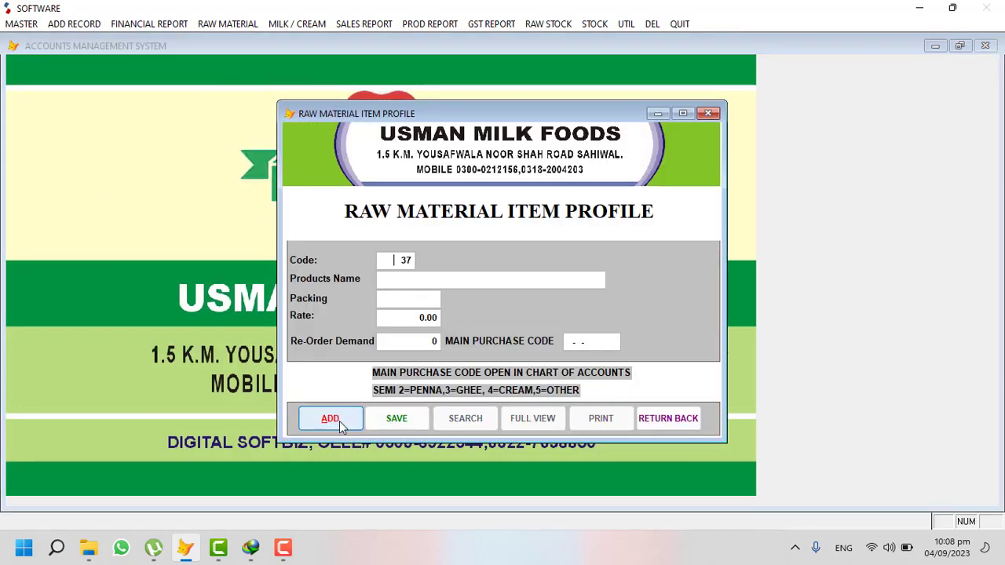
{"action": "type", "text": "MILK"}
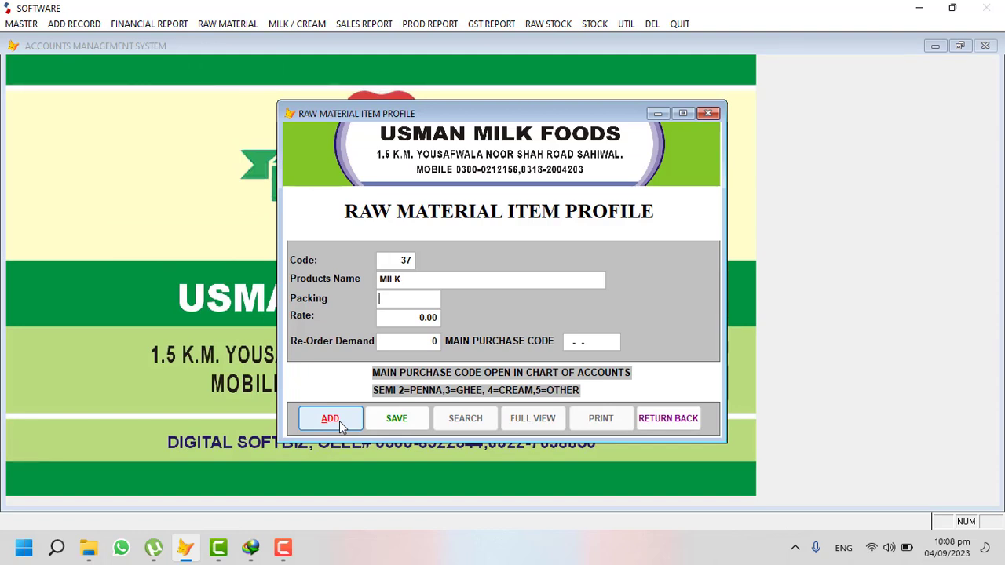
{"action": "type", "text": "KGS"}
{"action": "type", "text": "120"}
{"action": "key", "text": "Return"}
{"action": "key", "text": "Return"}
{"action": "type", "text": "30-01-0001"}
{"action": "left_click", "coordinate": [658, 418]}
Examine the RAW MATERIAL, PACKING MATERIAL and MILK PURCHASE account codes in the full chart of accounts list
{"action": "left_click", "coordinate": [24, 27]}
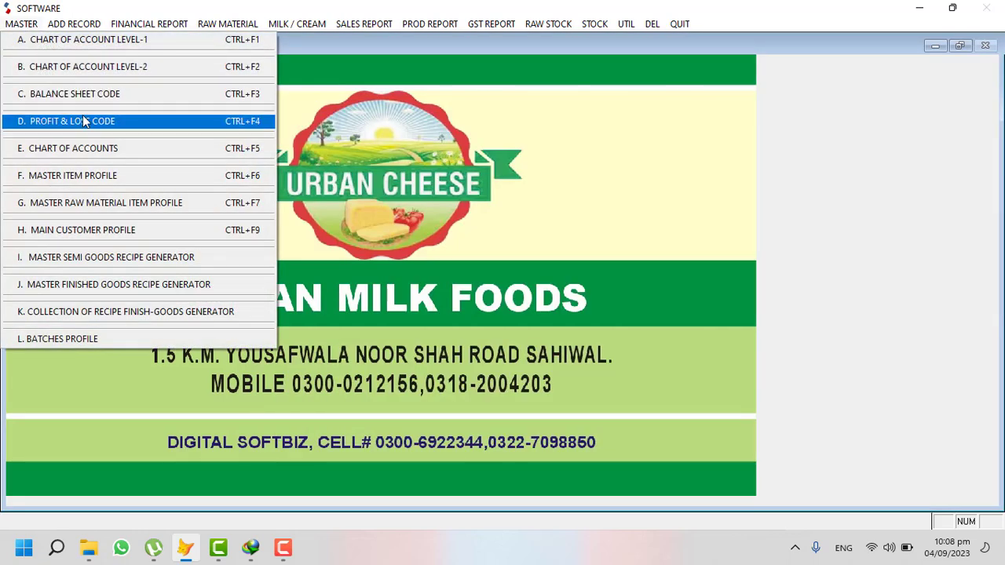
{"action": "left_click", "coordinate": [86, 151]}
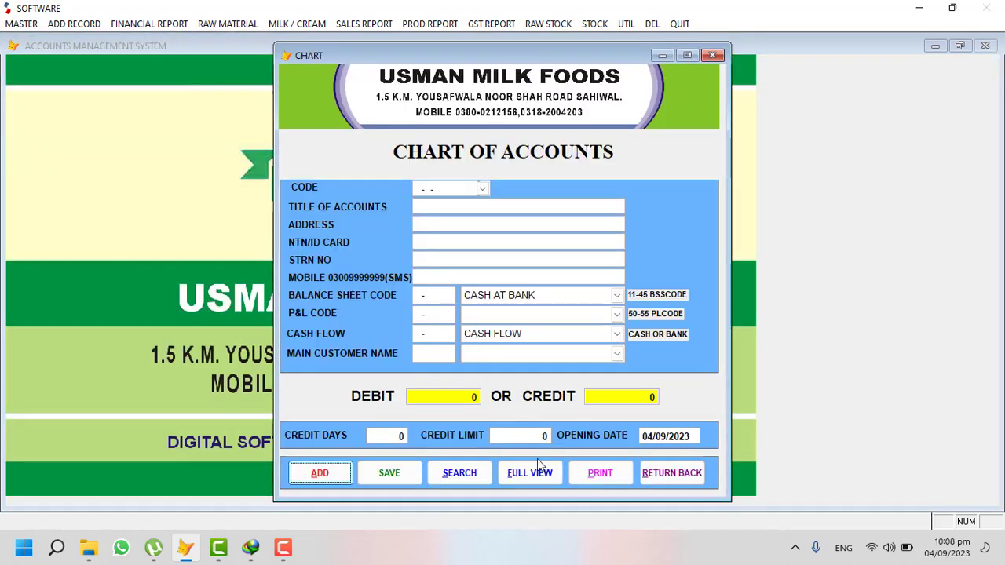
{"action": "left_click", "coordinate": [537, 466]}
{"action": "left_click", "coordinate": [463, 263]}
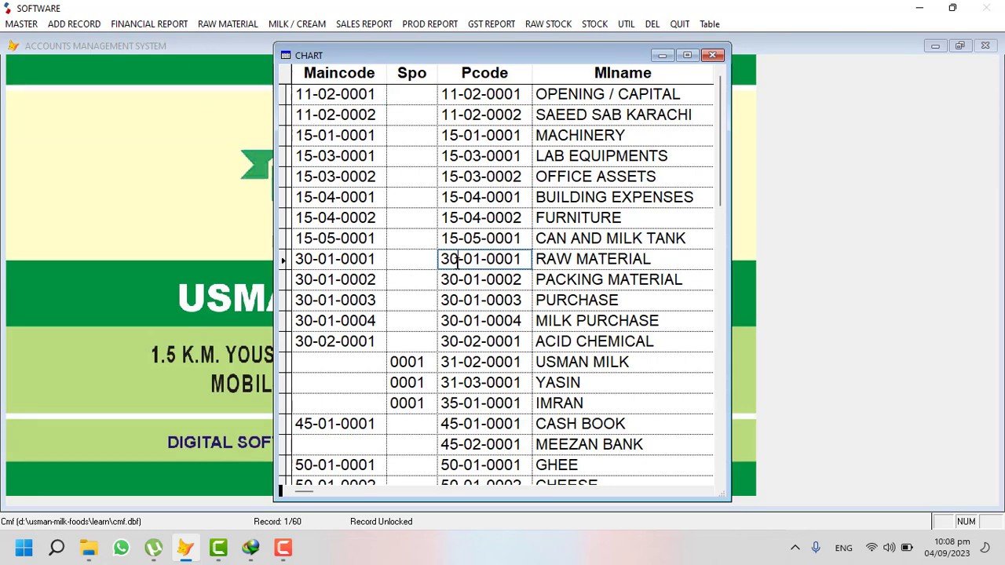
{"action": "left_click", "coordinate": [650, 259]}
{"action": "left_click_drag", "start_coordinate": [650, 259], "coordinate": [527, 251]}
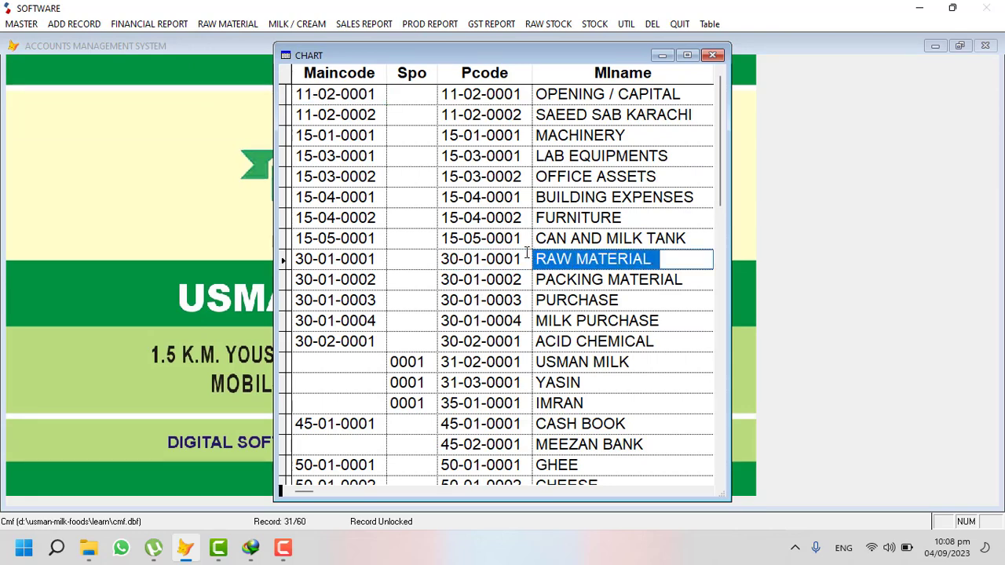
{"action": "left_click_drag", "start_coordinate": [671, 260], "coordinate": [442, 259]}
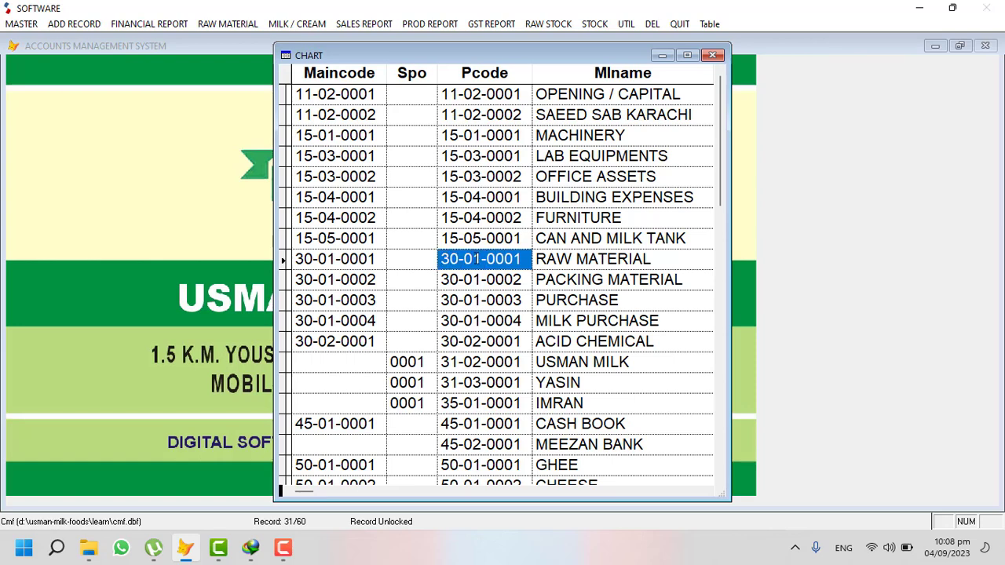
{"action": "left_click_drag", "start_coordinate": [692, 280], "coordinate": [438, 280]}
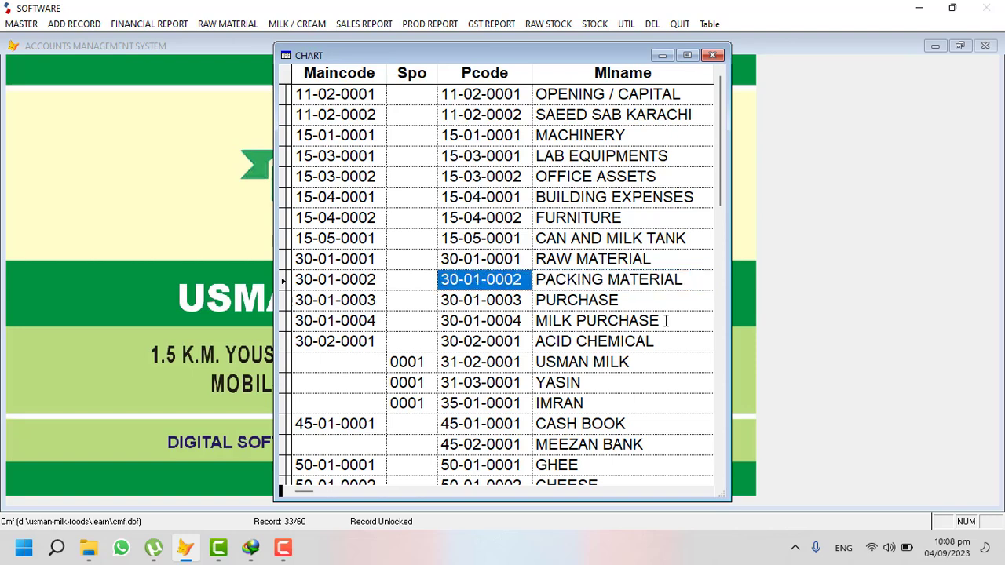
{"action": "left_click_drag", "start_coordinate": [665, 322], "coordinate": [445, 319]}
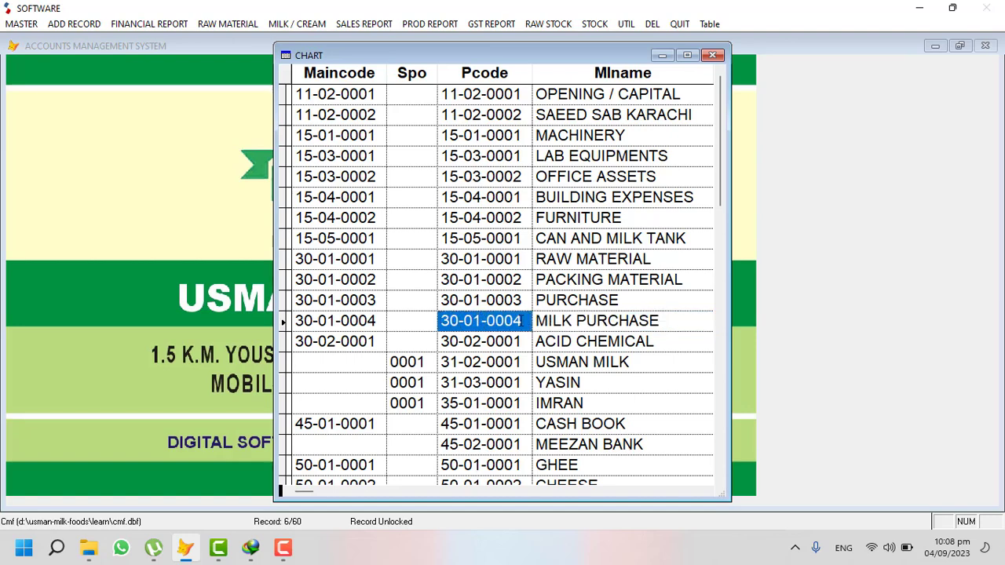
Examine the GHEE and CHEESE product account codes in the chart of accounts list, then close the list and its form
{"action": "scroll", "coordinate": [509, 306], "scroll_direction": "down", "scroll_amount": 4}
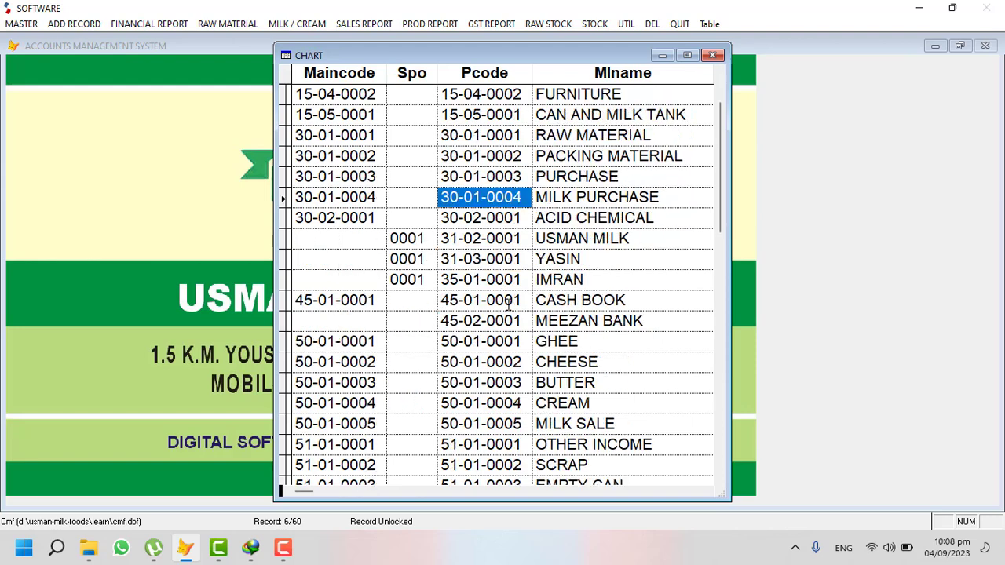
{"action": "scroll", "coordinate": [508, 307], "scroll_direction": "down", "scroll_amount": 1}
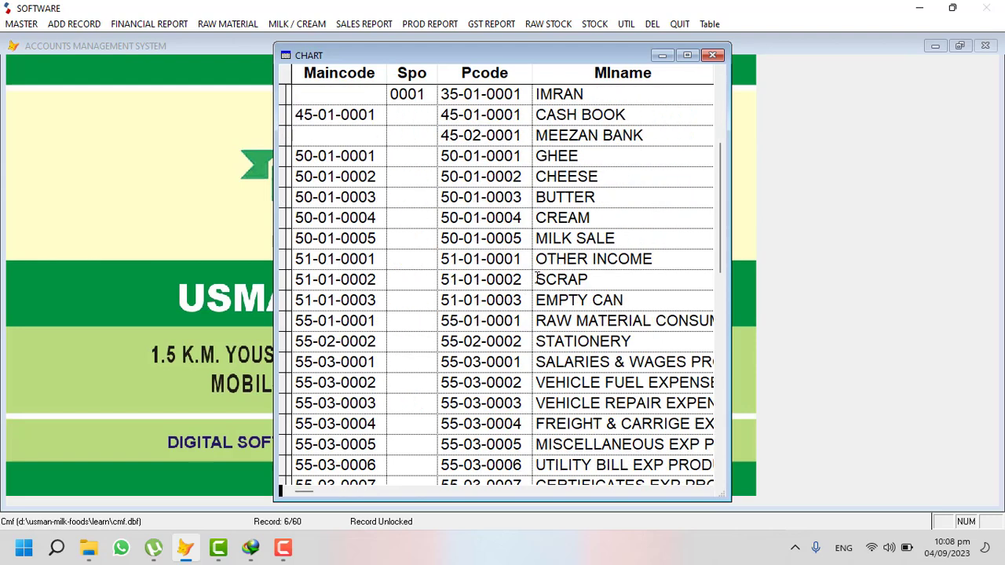
{"action": "left_click", "coordinate": [596, 156]}
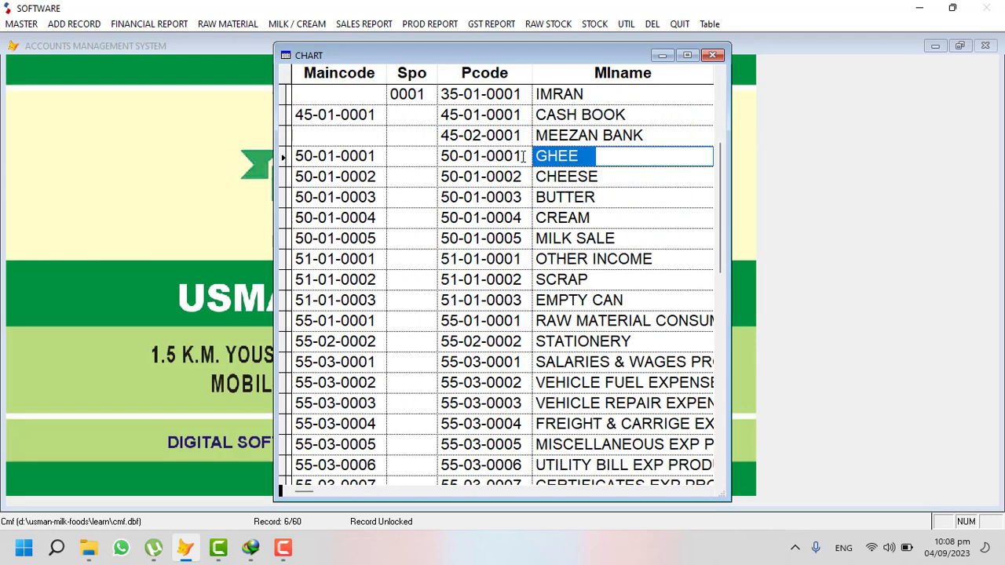
{"action": "left_click", "coordinate": [466, 156]}
{"action": "left_click", "coordinate": [481, 156]}
{"action": "left_click_drag", "start_coordinate": [523, 157], "coordinate": [469, 156]}
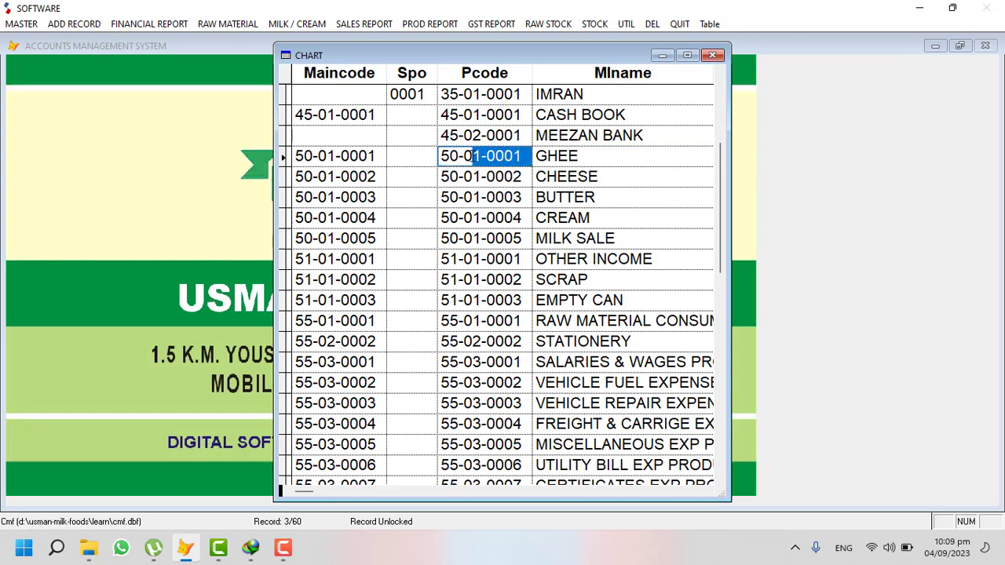
{"action": "left_click", "coordinate": [588, 156]}
{"action": "left_click_drag", "start_coordinate": [587, 156], "coordinate": [437, 152]}
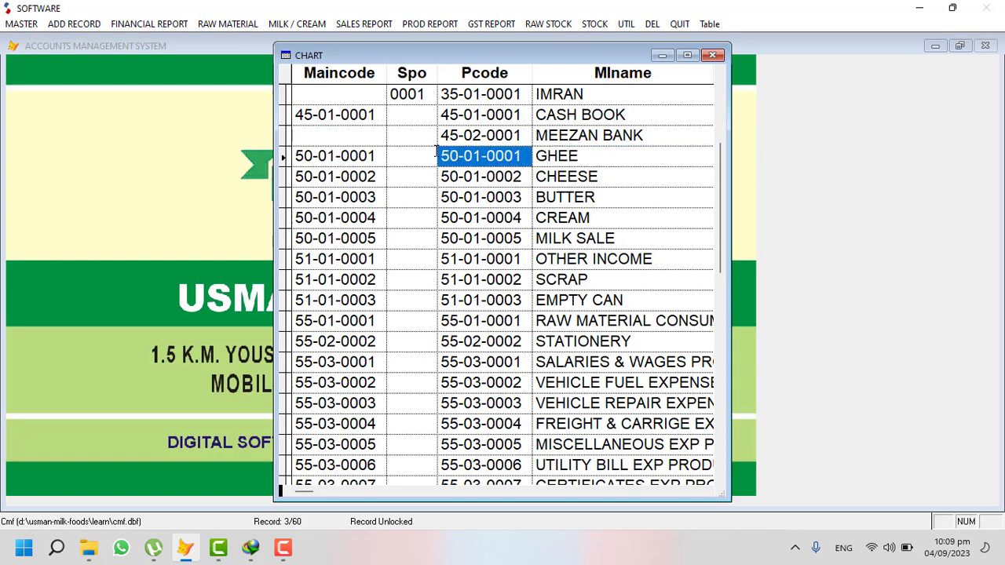
{"action": "left_click", "coordinate": [618, 176]}
{"action": "left_click_drag", "start_coordinate": [617, 176], "coordinate": [438, 176]}
{"action": "left_click", "coordinate": [528, 177]}
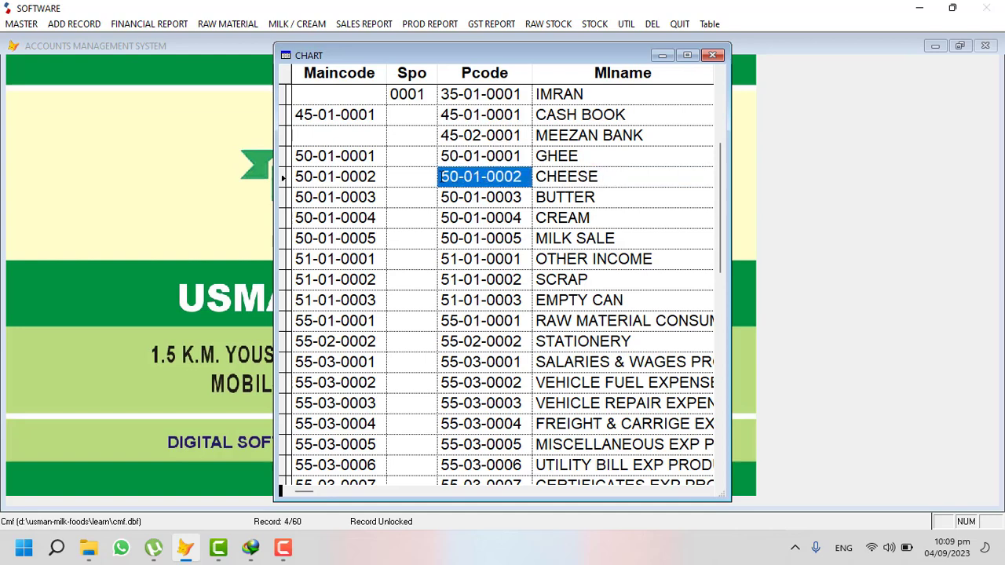
{"action": "key", "text": "Escape"}
{"action": "left_click", "coordinate": [672, 471]}
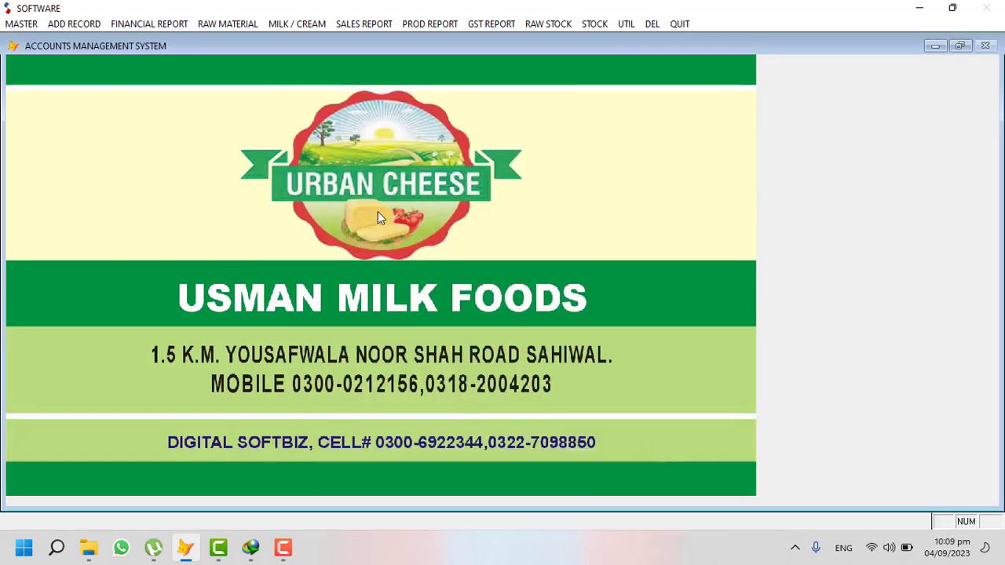
Open the full list of raw material items and change the MILK item's purchase code to 30-01-0004
{"action": "left_click", "coordinate": [26, 26]}
{"action": "left_click", "coordinate": [107, 202]}
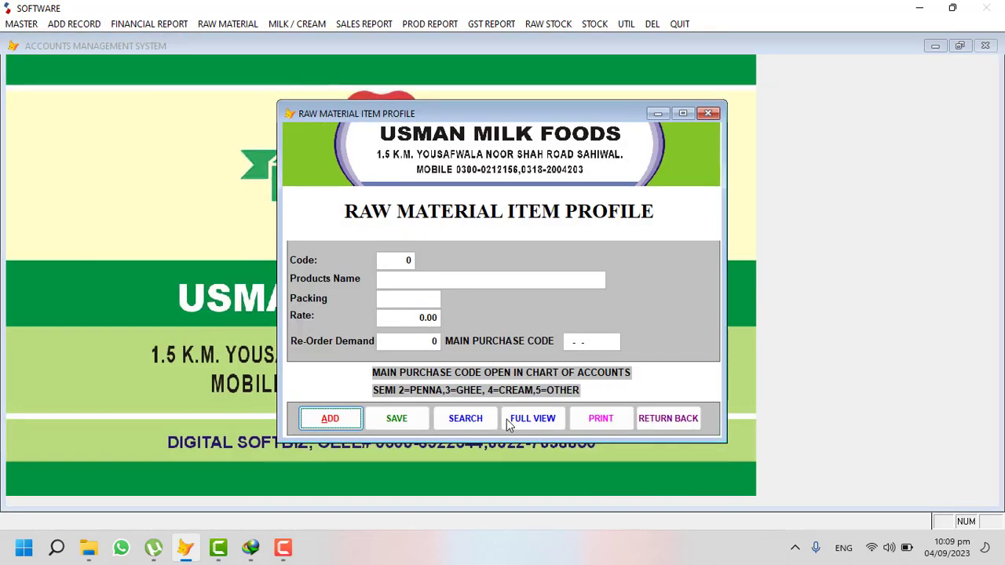
{"action": "left_click", "coordinate": [508, 424]}
{"action": "left_click", "coordinate": [510, 154]}
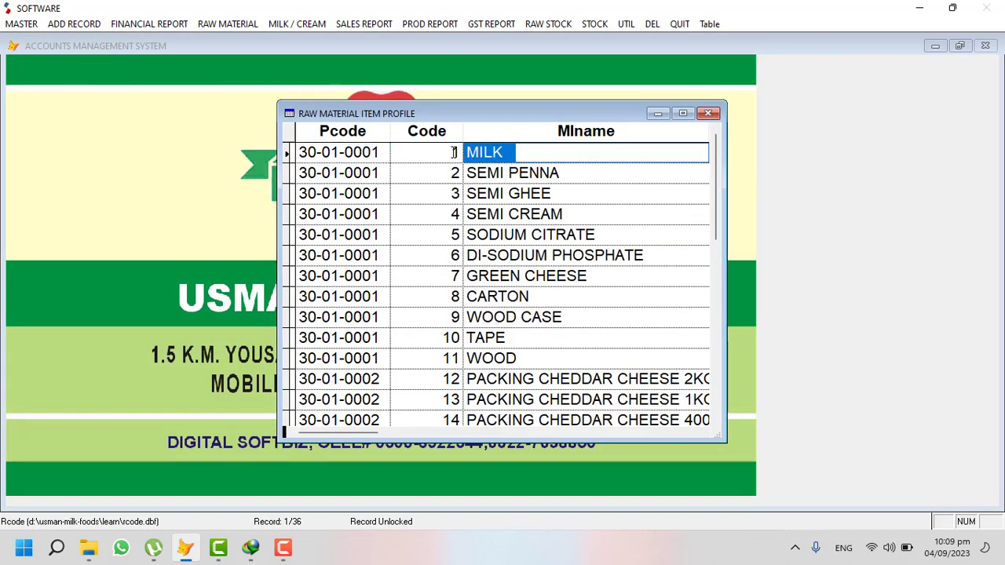
{"action": "left_click_drag", "start_coordinate": [380, 152], "coordinate": [372, 153]}
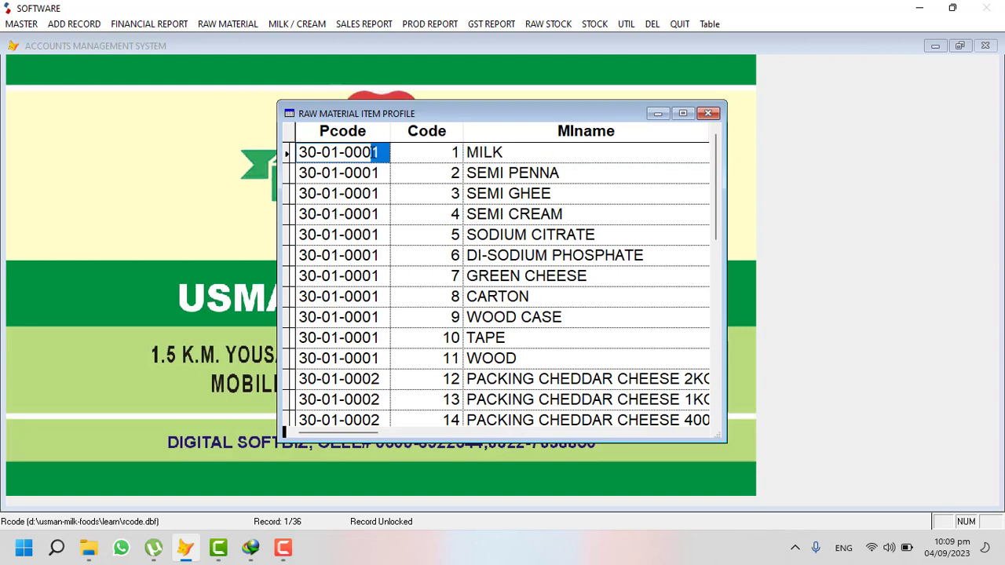
{"action": "type", "text": "4"}
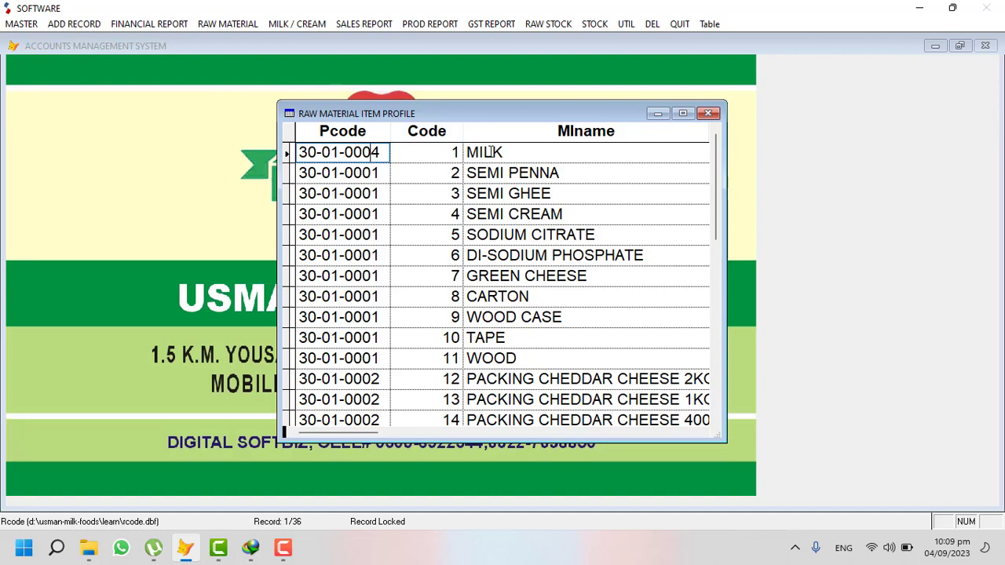
{"action": "left_click", "coordinate": [509, 151]}
Examine the MILK, SEMI PENNA, SEMI GHEE and SEMI CREAM entries in the raw material item list
{"action": "left_click_drag", "start_coordinate": [577, 173], "coordinate": [467, 172]}
{"action": "left_click_drag", "start_coordinate": [556, 193], "coordinate": [457, 194]}
{"action": "left_click_drag", "start_coordinate": [565, 214], "coordinate": [447, 211]}
{"action": "left_click", "coordinate": [498, 174]}
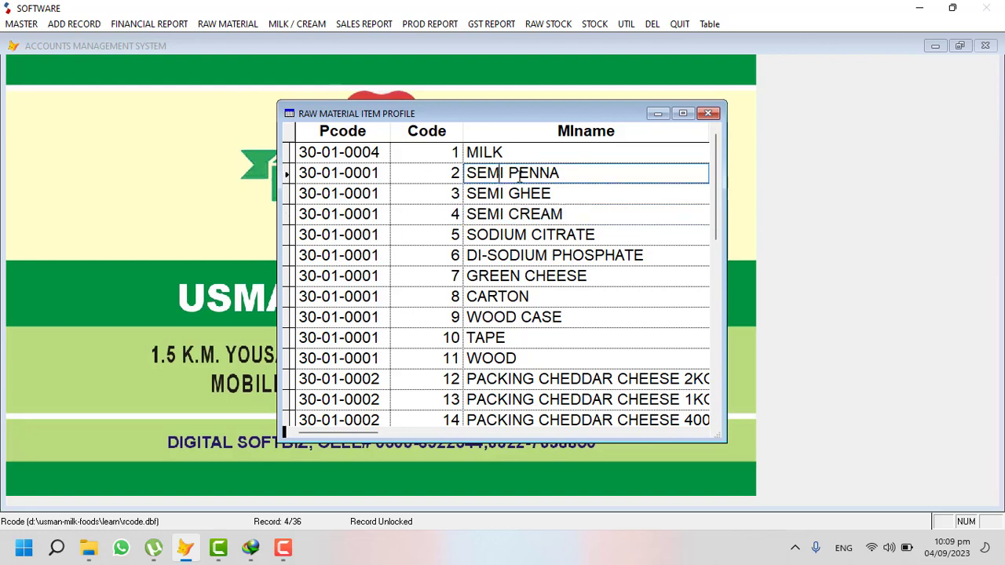
{"action": "left_click_drag", "start_coordinate": [575, 172], "coordinate": [465, 170]}
{"action": "left_click_drag", "start_coordinate": [520, 152], "coordinate": [456, 151]}
{"action": "left_click_drag", "start_coordinate": [563, 174], "coordinate": [448, 168]}
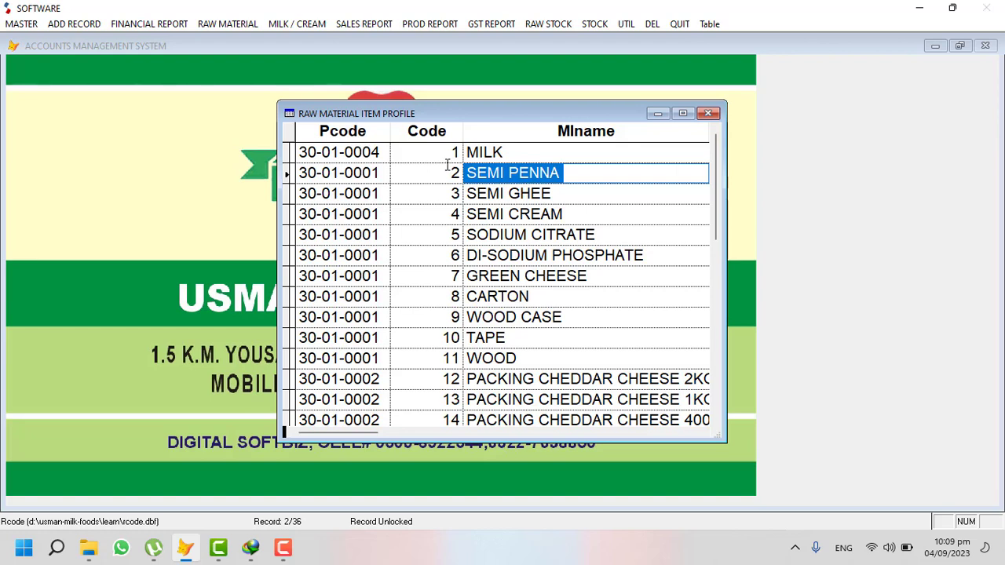
{"action": "left_click", "coordinate": [570, 173]}
{"action": "left_click_drag", "start_coordinate": [570, 173], "coordinate": [451, 157]}
{"action": "left_click", "coordinate": [516, 194]}
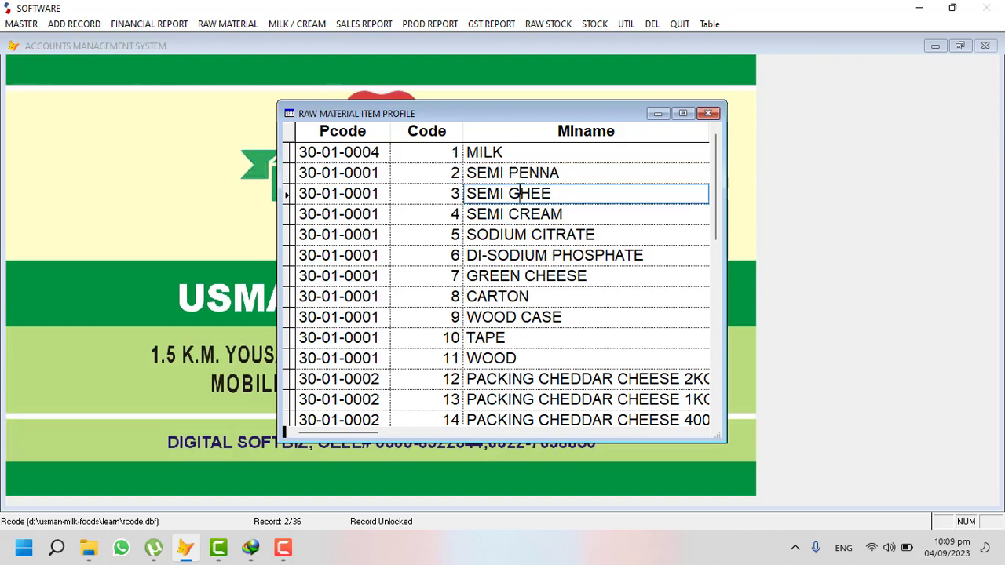
{"action": "left_click_drag", "start_coordinate": [571, 196], "coordinate": [452, 193]}
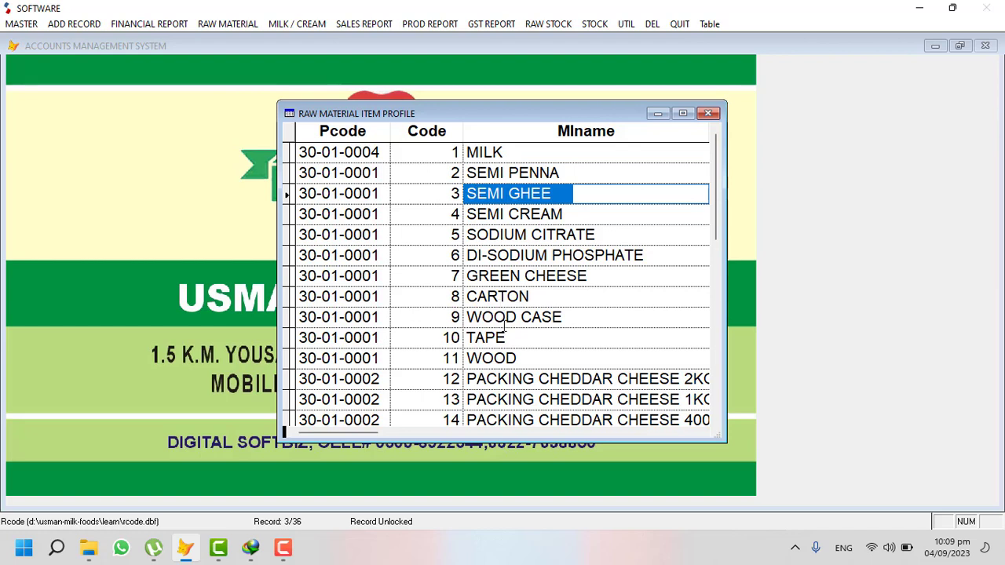
{"action": "left_click", "coordinate": [505, 154]}
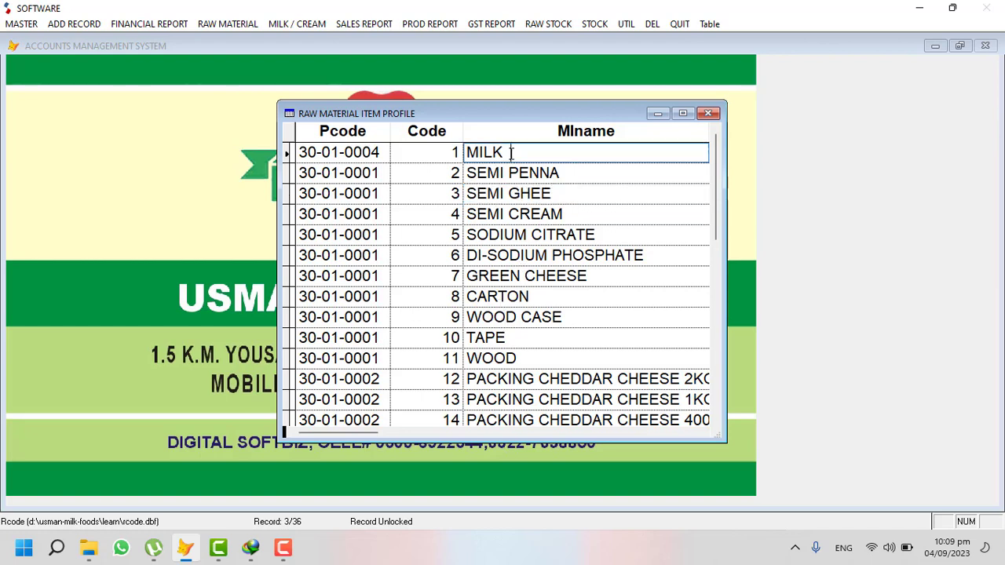
{"action": "left_click_drag", "start_coordinate": [504, 154], "coordinate": [461, 152]}
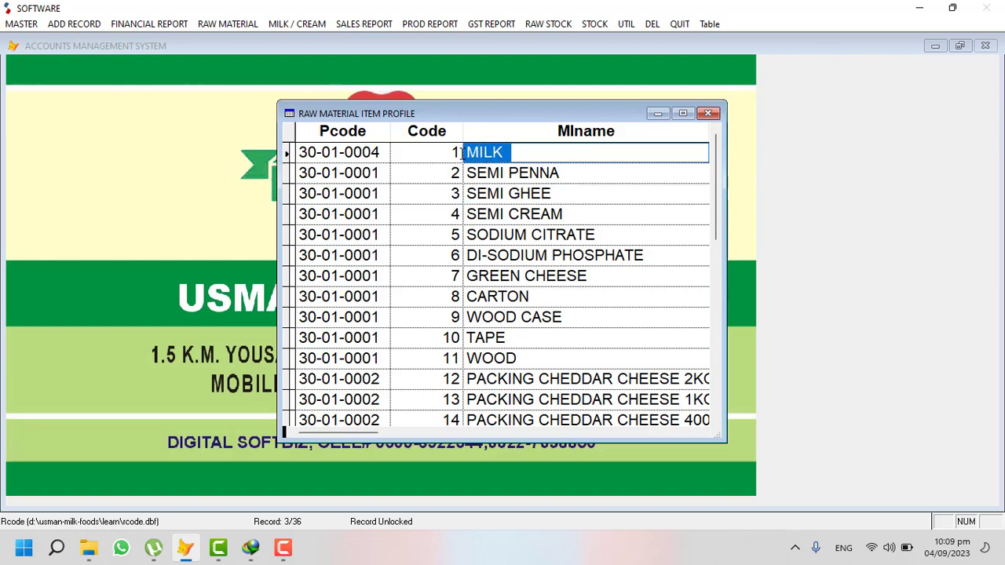
Look through the chemical and packing material items in the rest of the raw material list, then close the item profile
{"action": "left_click", "coordinate": [615, 242]}
{"action": "left_click", "coordinate": [649, 254]}
{"action": "left_click_drag", "start_coordinate": [649, 255], "coordinate": [455, 253]}
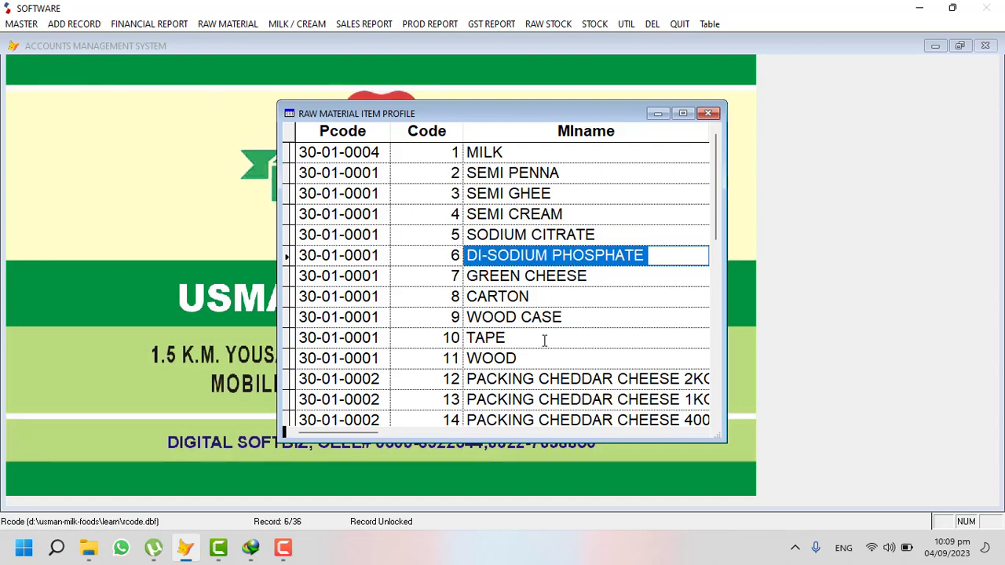
{"action": "scroll", "coordinate": [536, 318], "scroll_direction": "down", "scroll_amount": 2}
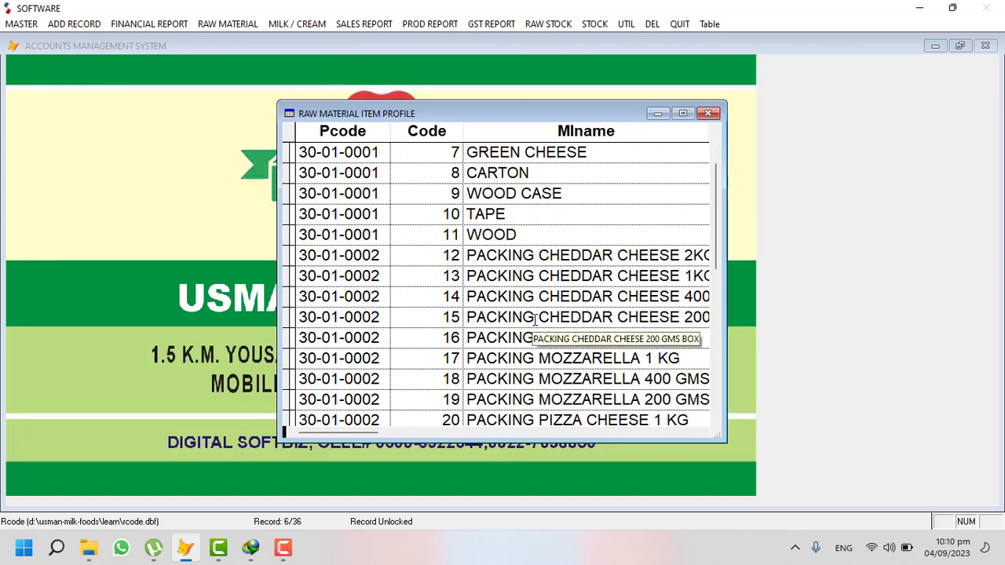
{"action": "scroll", "coordinate": [481, 255], "scroll_direction": "down", "scroll_amount": 2}
{"action": "scroll", "coordinate": [480, 255], "scroll_direction": "down", "scroll_amount": 4}
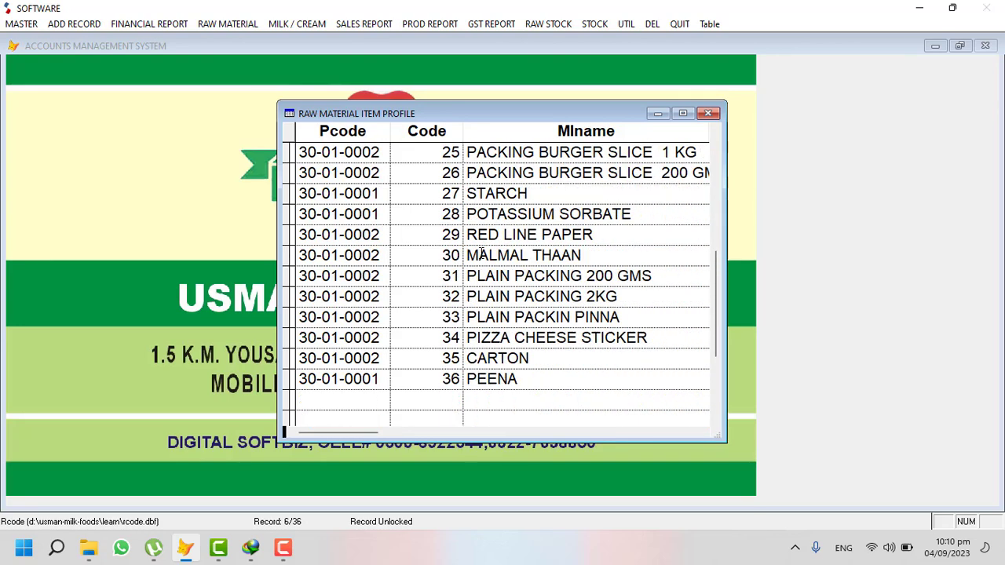
{"action": "scroll", "coordinate": [493, 276], "scroll_direction": "up", "scroll_amount": 1}
{"action": "scroll", "coordinate": [494, 276], "scroll_direction": "up", "scroll_amount": 2}
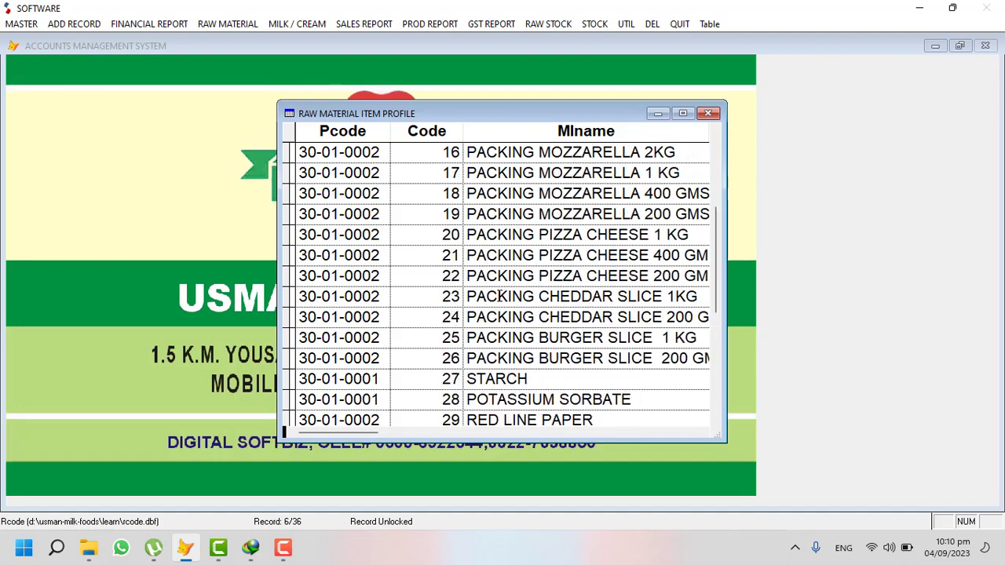
{"action": "key", "text": "Escape"}
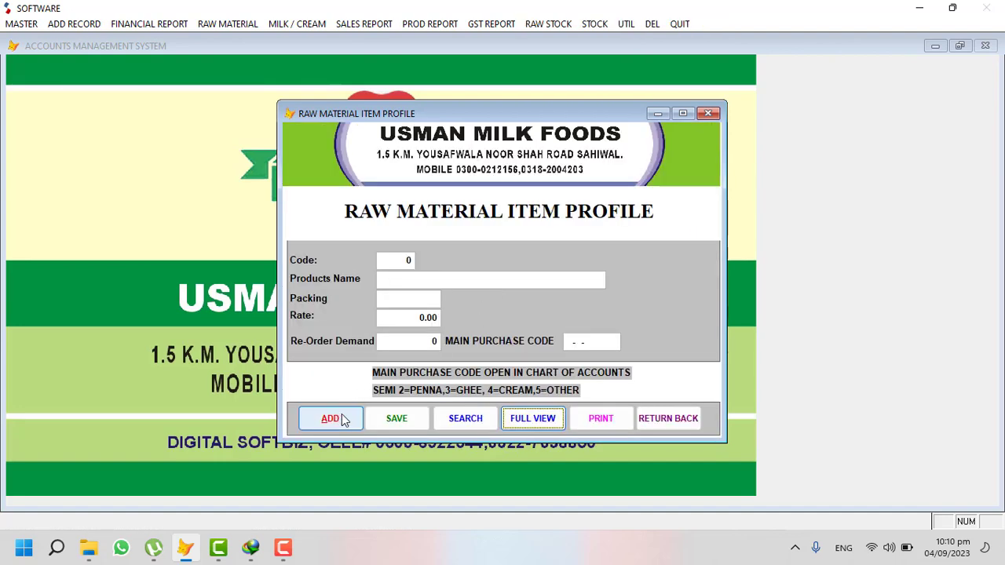
{"action": "left_click", "coordinate": [658, 420]}
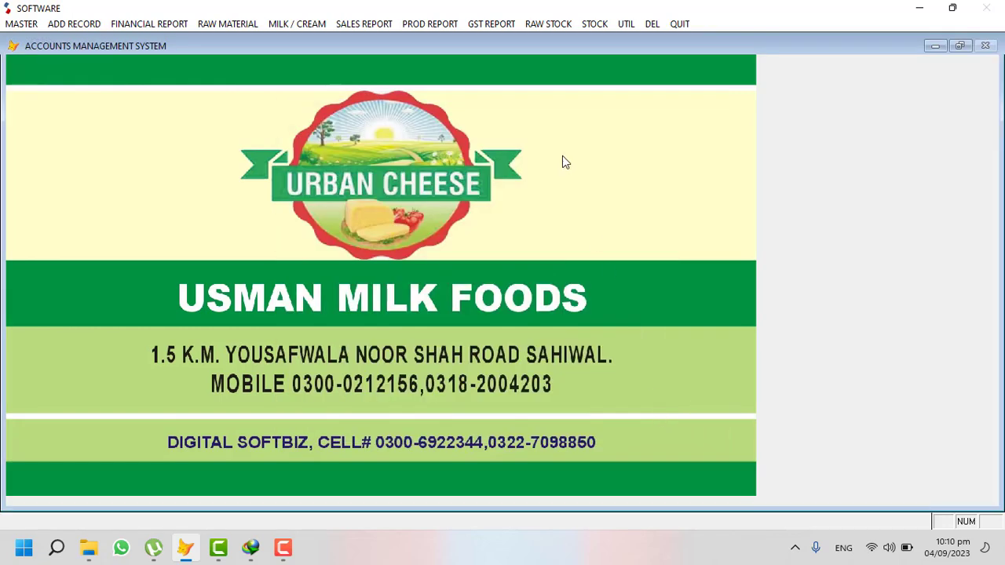
Open a milk purchase bill dated 04/09/2023 and select the milk supplier by searching for the supplier's name
{"action": "left_click", "coordinate": [74, 24]}
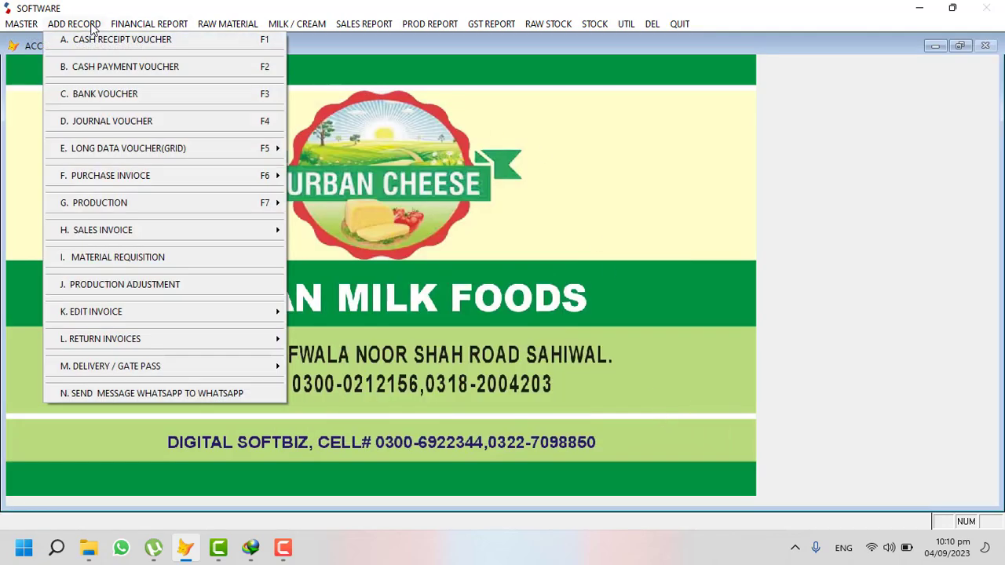
{"action": "mouse_move", "coordinate": [88, 179]}
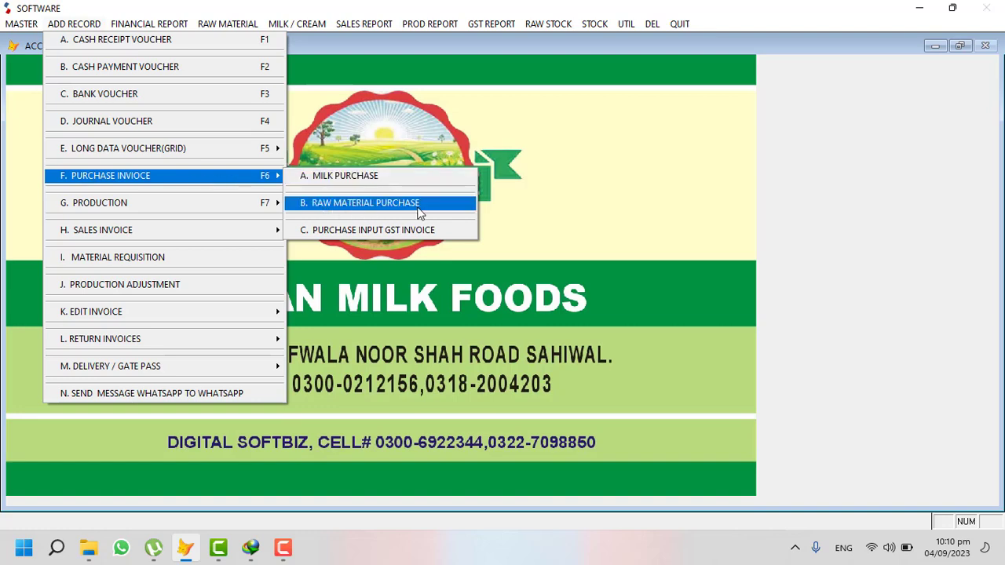
{"action": "left_click", "coordinate": [384, 175]}
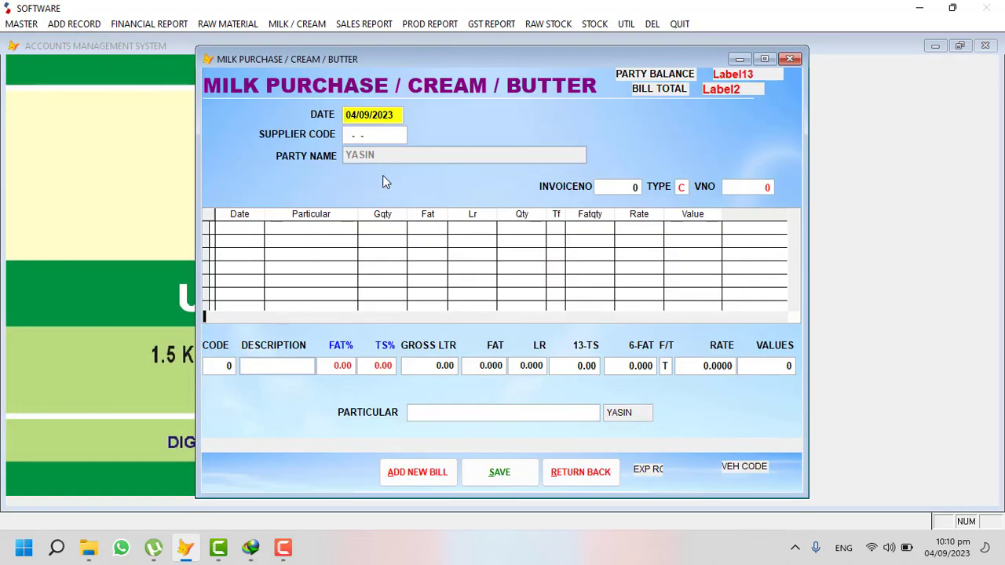
{"action": "type", "text": "YAS"}
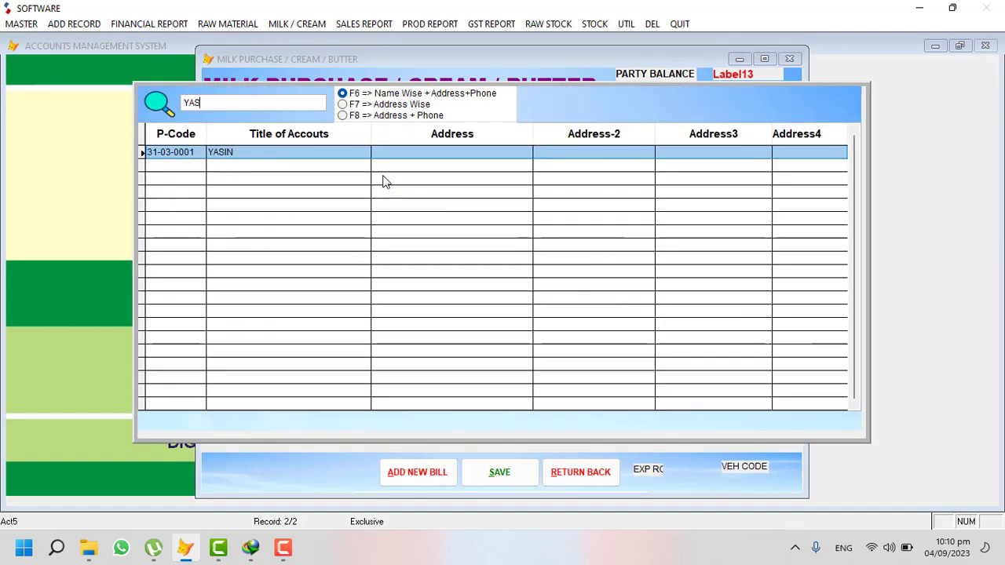
{"action": "key", "text": "Return"}
{"action": "key", "text": "Return"}
{"action": "key", "text": "Return"}
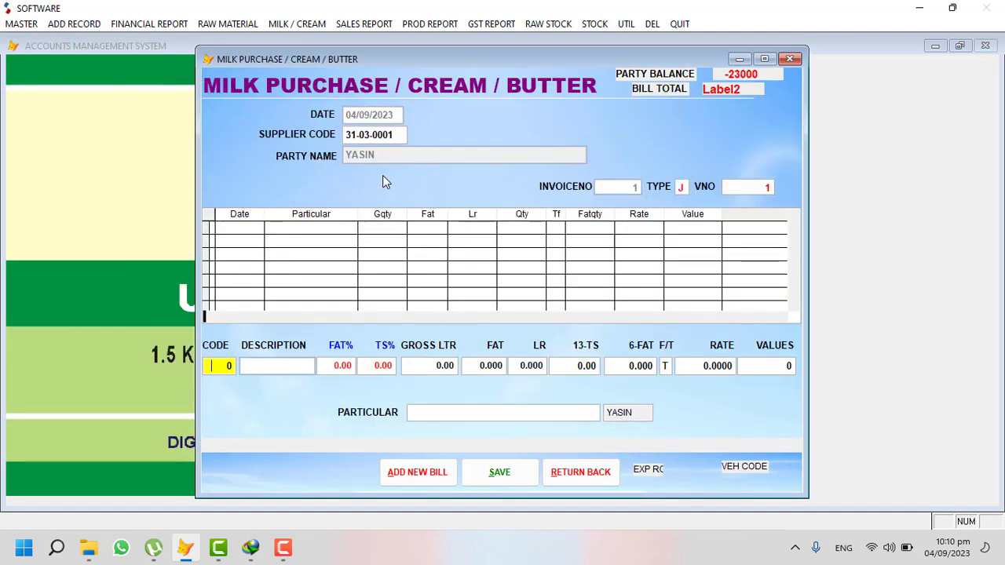
Add the MILK item to the purchase bill, accepting a fat percentage of 5.00 and a TS percentage of 13.00
{"action": "key", "text": "Return"}
{"action": "type", "text": "MILK"}
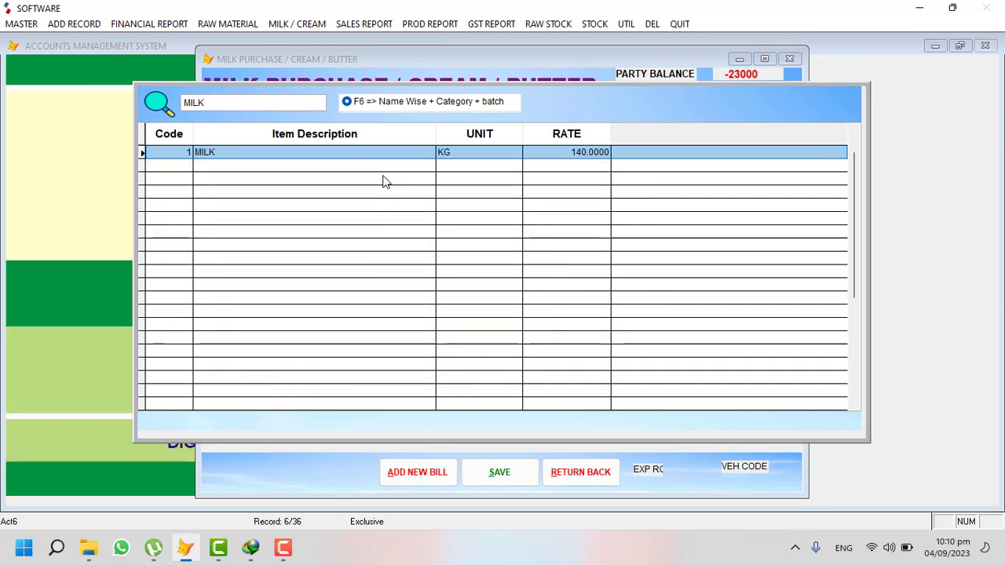
{"action": "key", "text": "Return"}
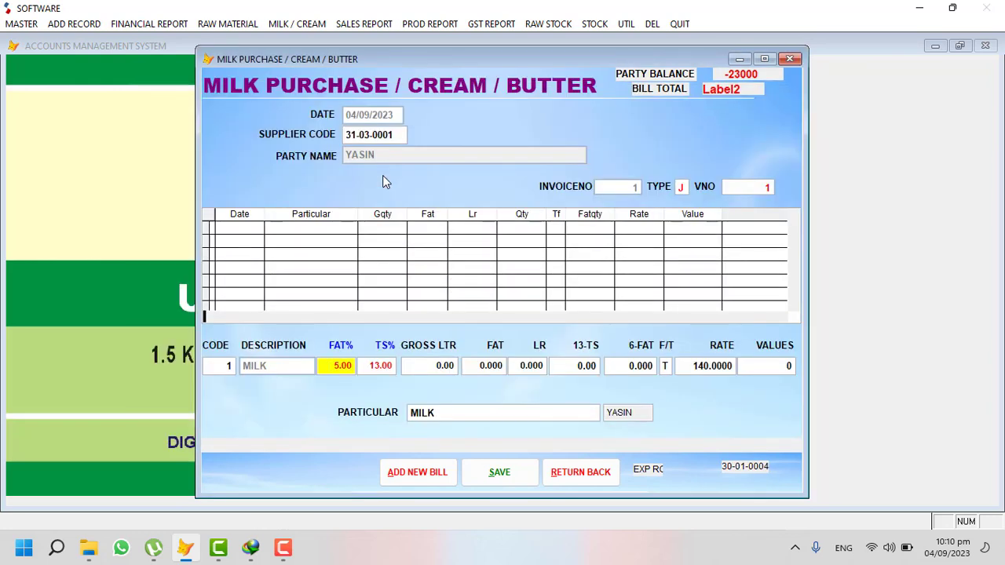
{"action": "key", "text": "Return"}
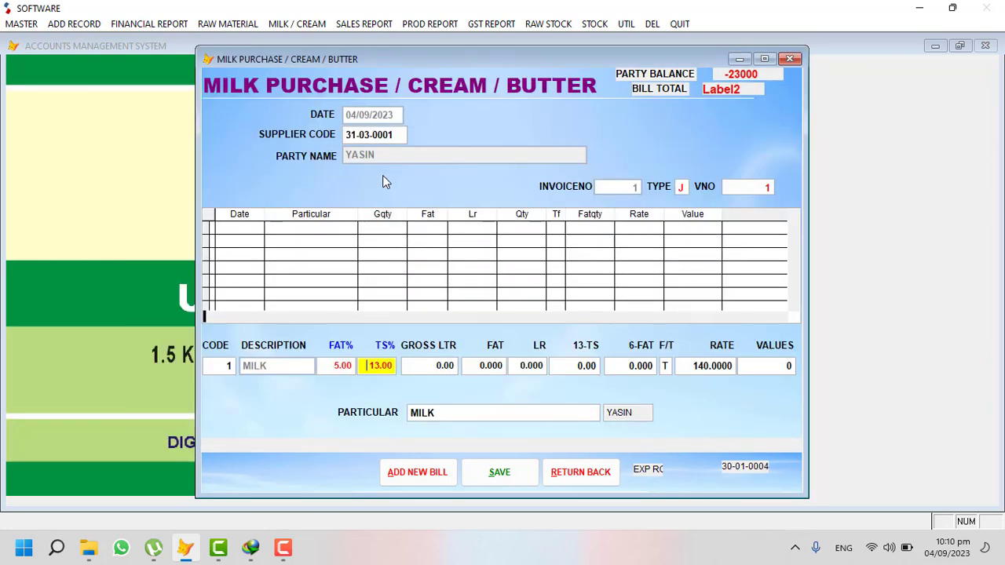
{"action": "key", "text": "Return"}
Enter 5000 gross litres with fat 5 and LR 24 for the milk line, accepting type T and a rate of 140
{"action": "type", "text": "5000"}
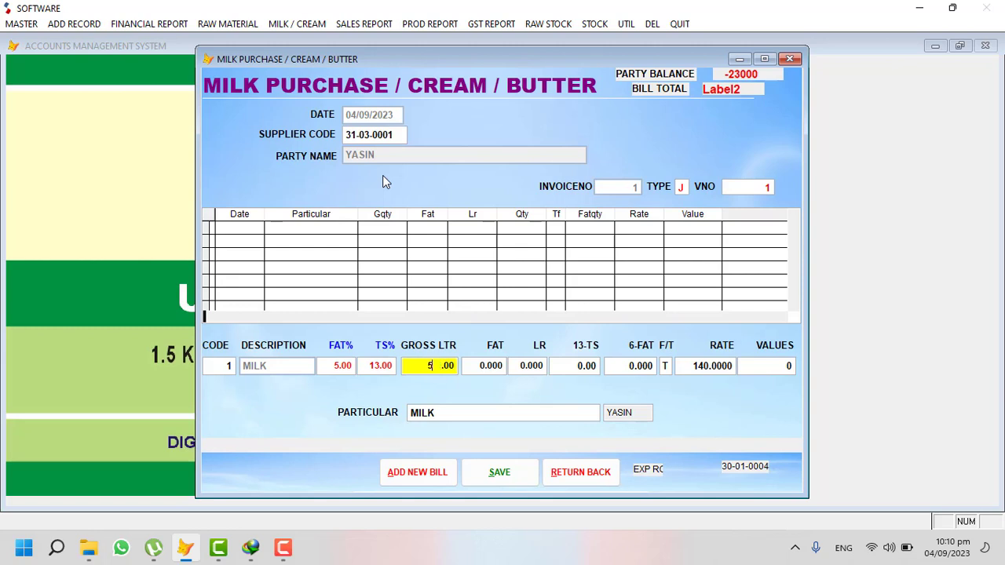
{"action": "key", "text": "Return"}
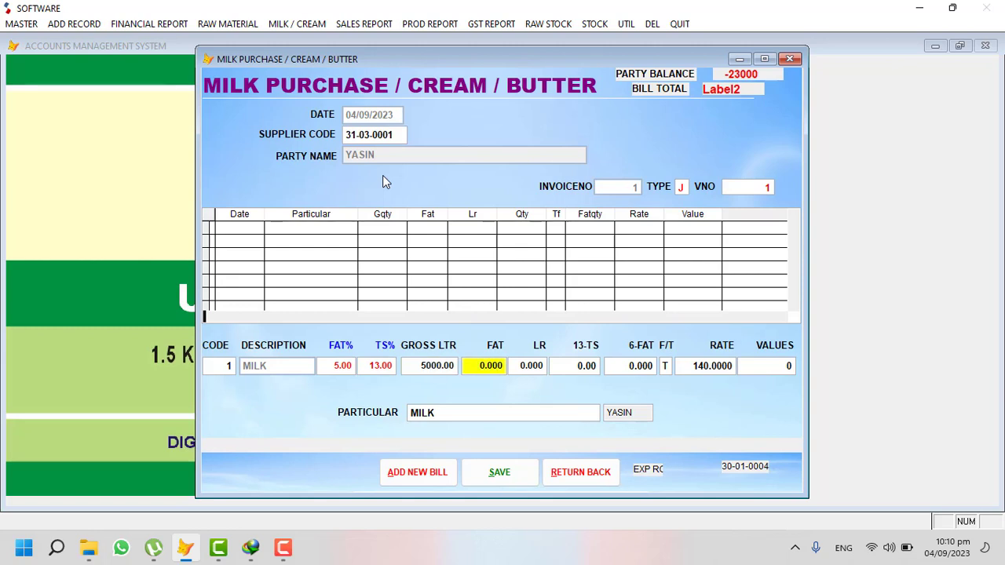
{"action": "type", "text": "5"}
{"action": "key", "text": "Return"}
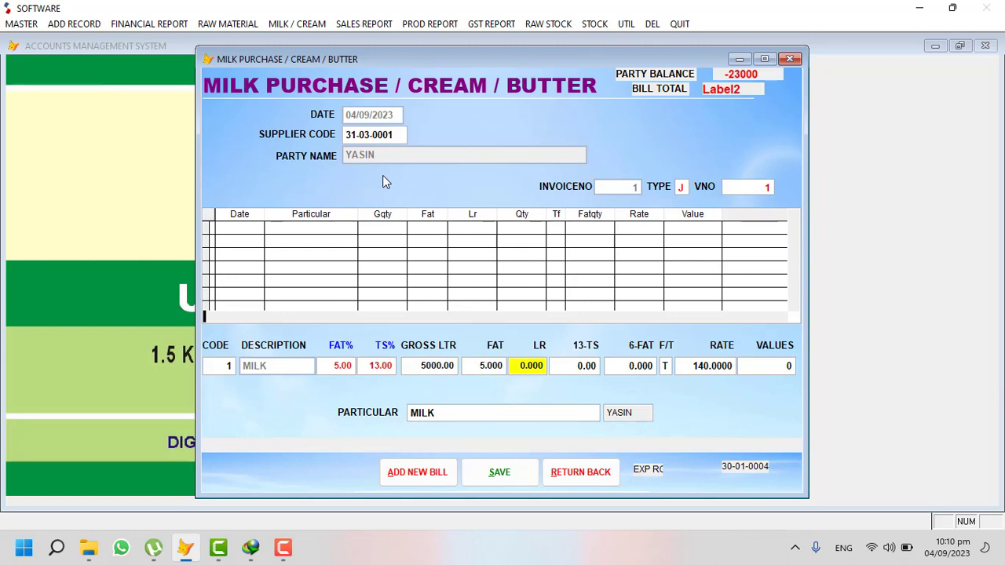
{"action": "type", "text": "24"}
{"action": "key", "text": "Return"}
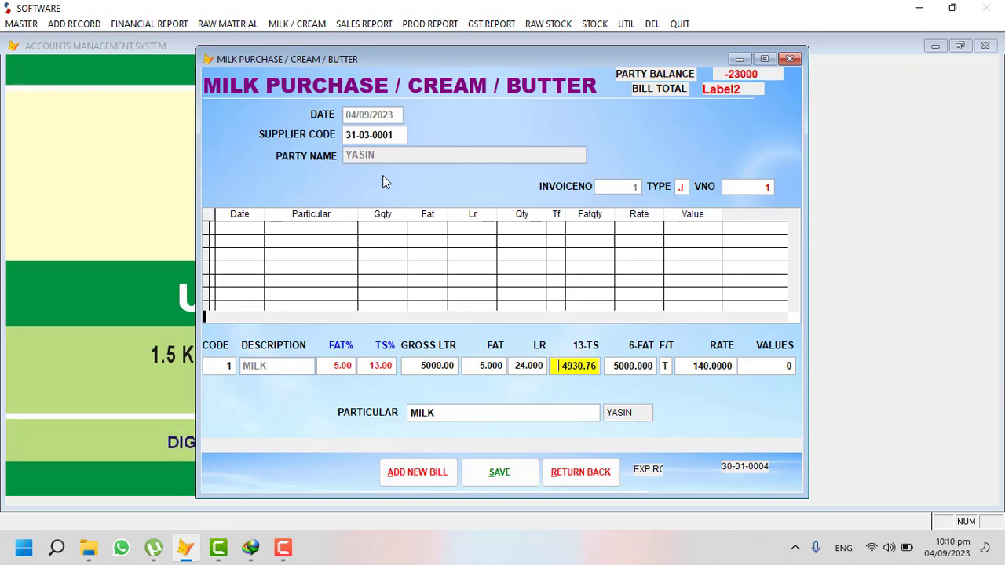
{"action": "key", "text": "Return"}
{"action": "key", "text": "Return"}
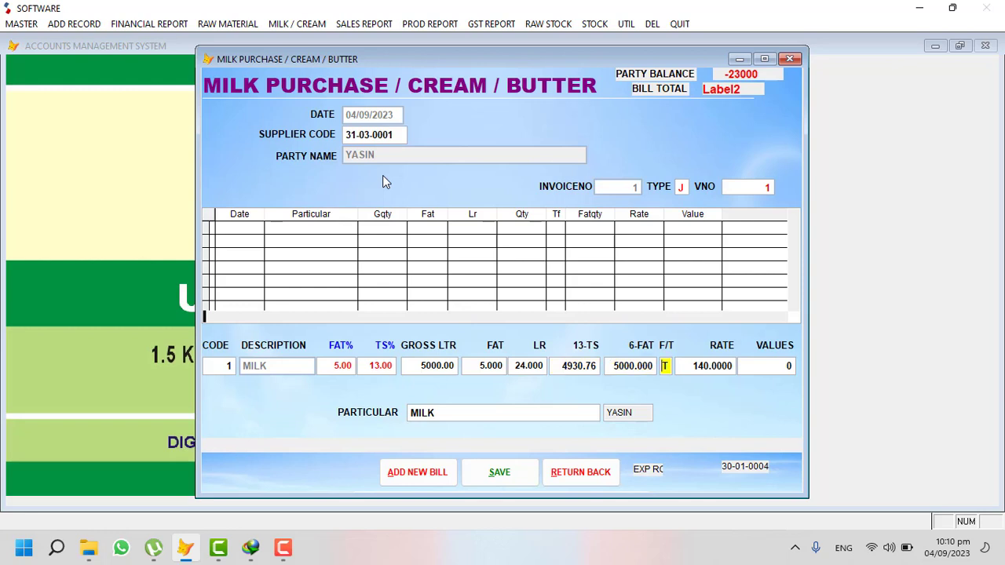
{"action": "key", "text": "Return"}
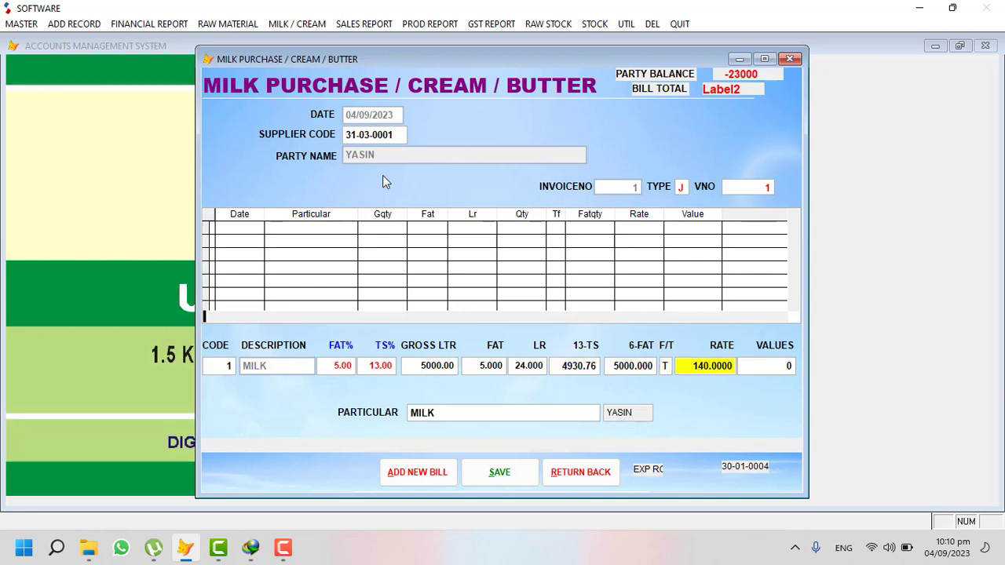
{"action": "key", "text": "Return"}
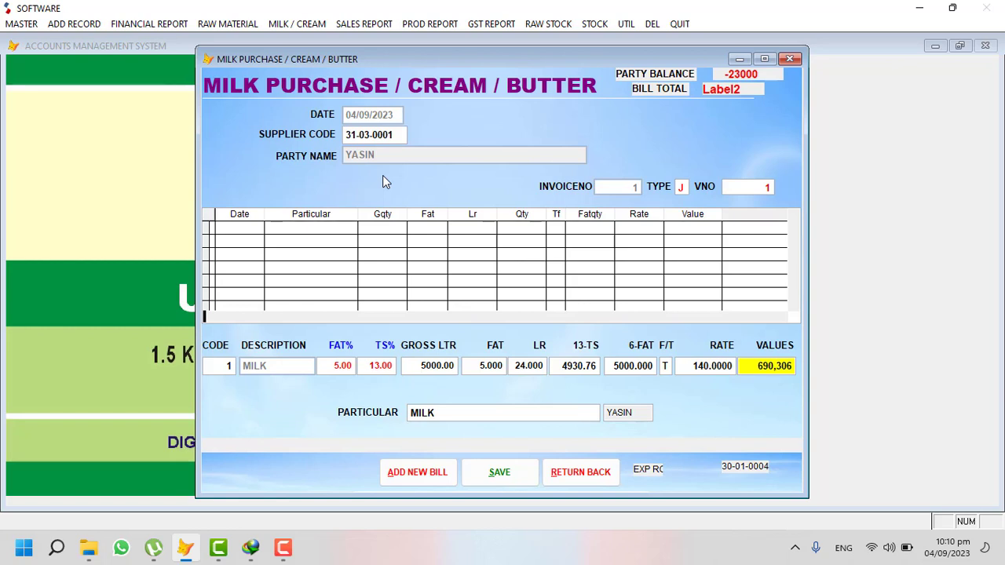
Save the filled-in milk purchase entry and close the purchase form
{"action": "key", "text": "Return"}
{"action": "key", "text": "Return"}
{"action": "key", "text": "Return"}
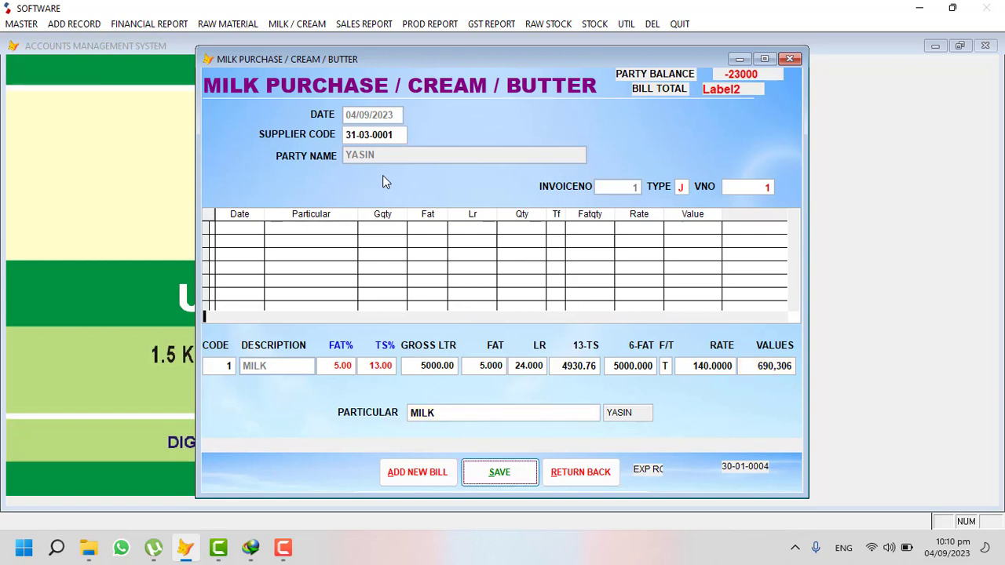
{"action": "key", "text": "Return"}
{"action": "key", "text": "Tab"}
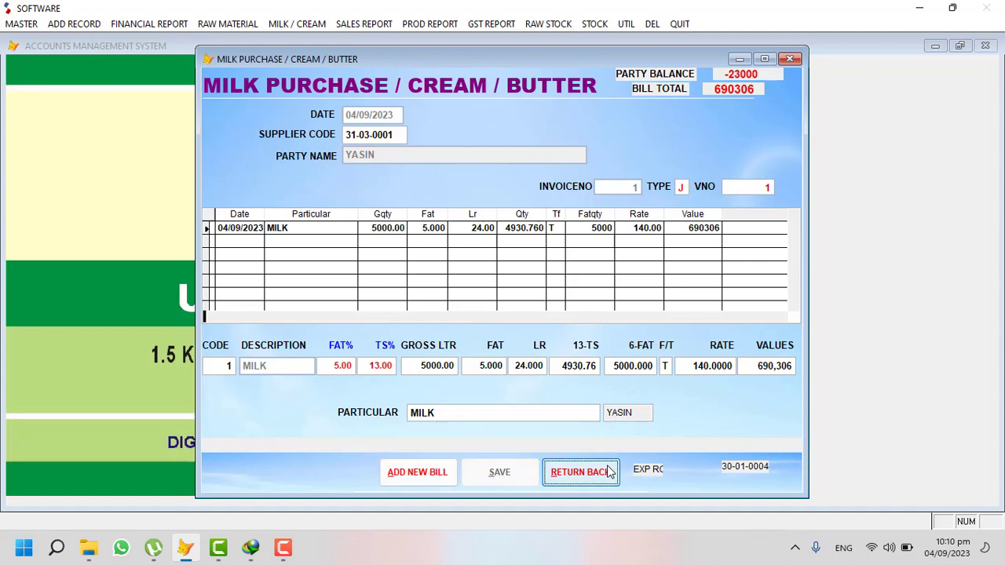
{"action": "key", "text": "Return"}
Preview the milk supplier's ledger on screen for the default date range, and close the report
{"action": "left_click", "coordinate": [168, 23]}
{"action": "left_click", "coordinate": [176, 41]}
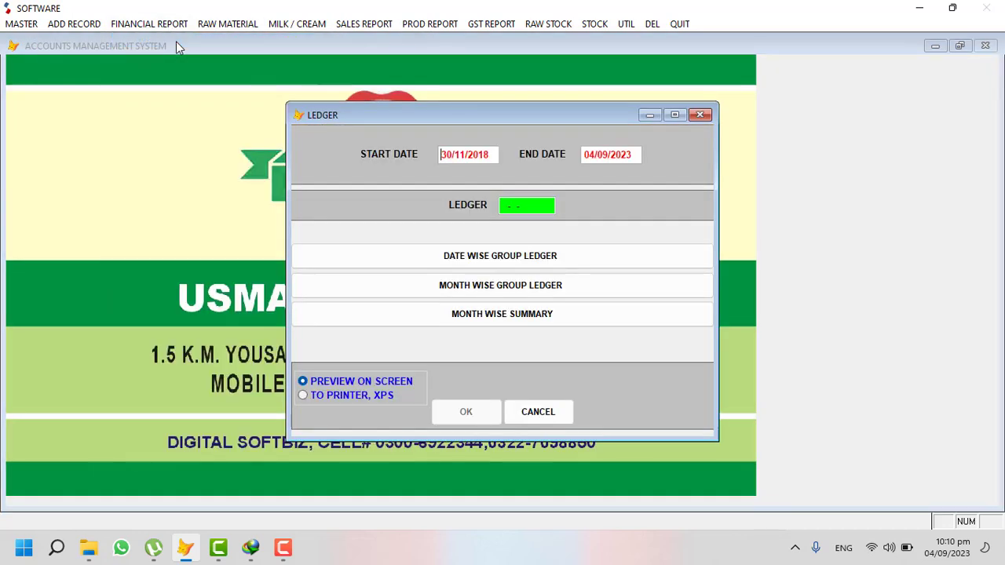
{"action": "key", "text": "Return"}
{"action": "type", "text": "YAS"}
{"action": "key", "text": "Return"}
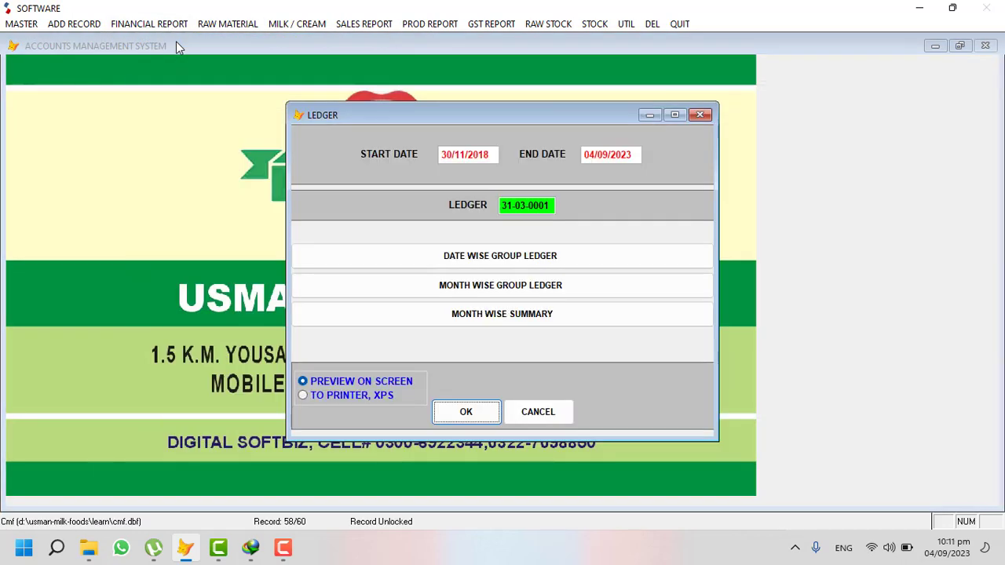
{"action": "key", "text": "Return"}
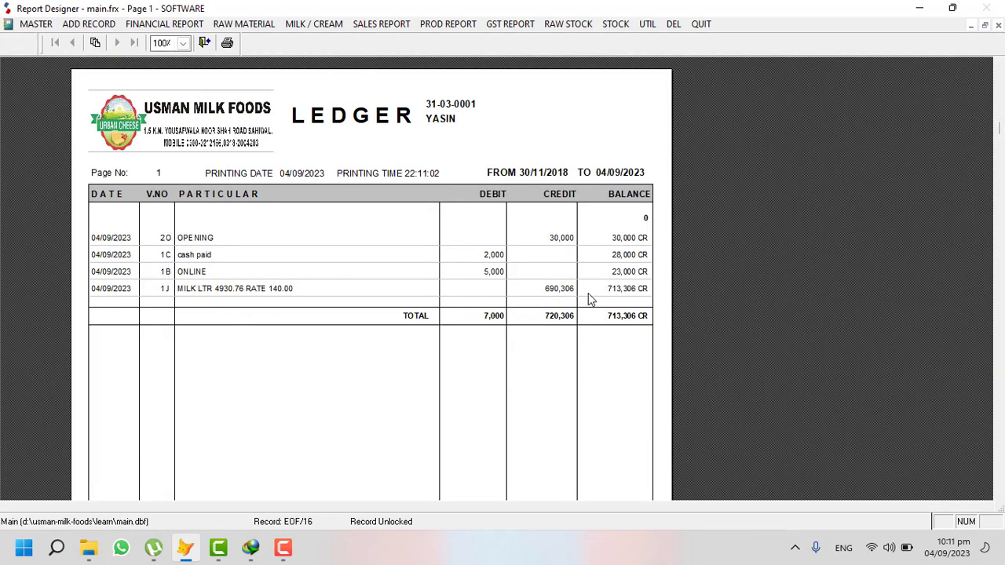
{"action": "key", "text": "Escape"}
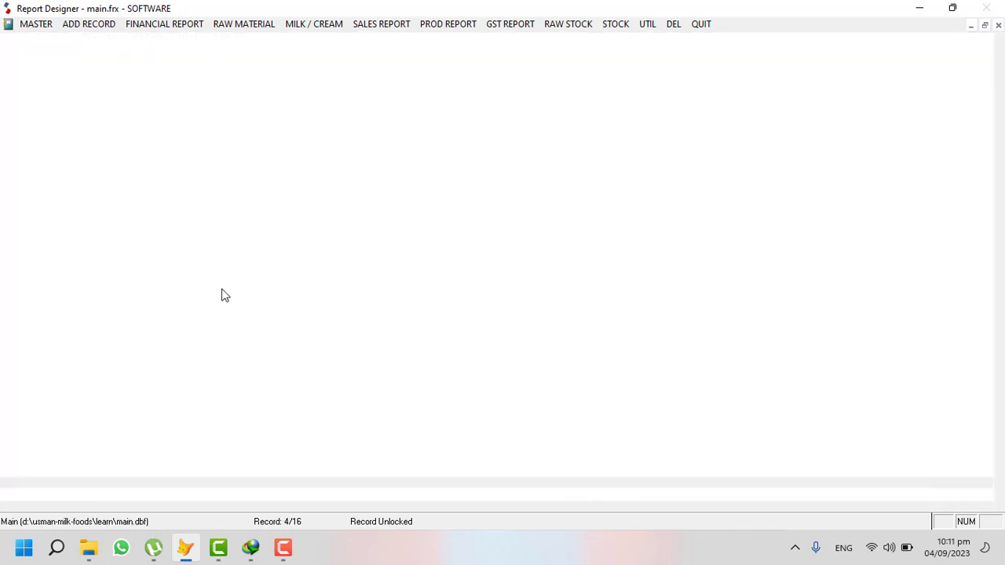
Preview the daily milk/cream/butter purchase report with start date 04/09/2023, enlarge it to full window, and close it
{"action": "left_click", "coordinate": [302, 24]}
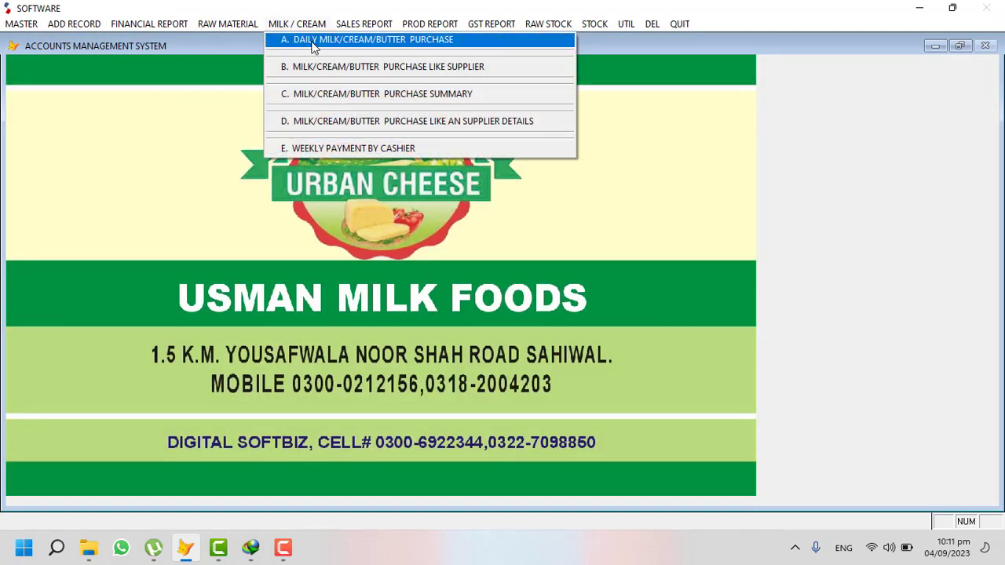
{"action": "left_click", "coordinate": [311, 43]}
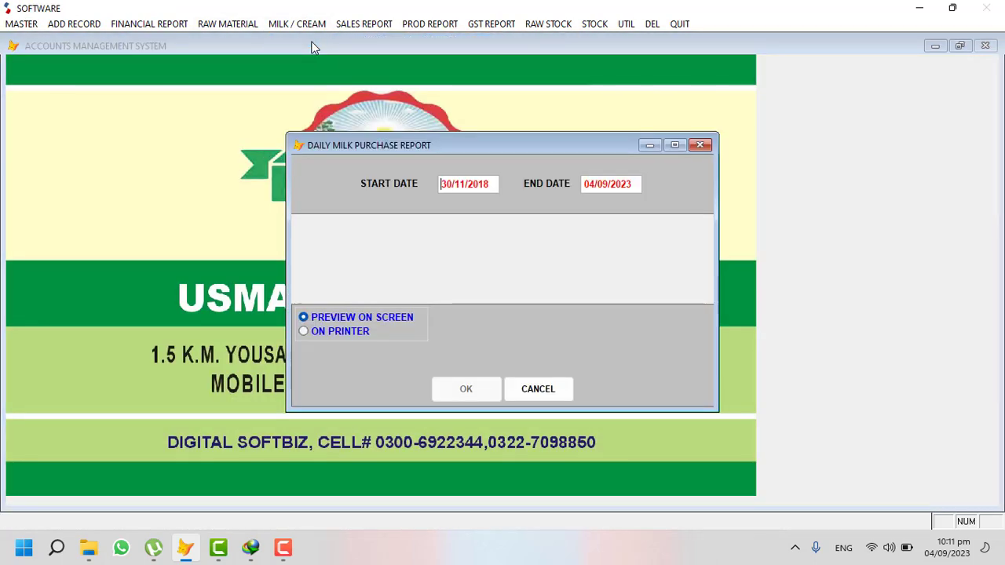
{"action": "type", "text": "04/09/2023"}
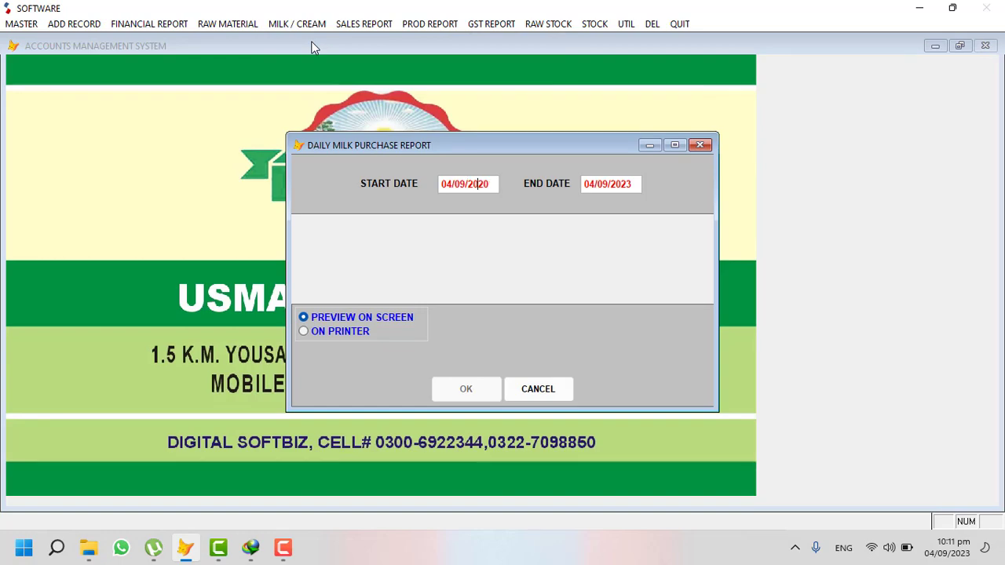
{"action": "key", "text": "Return"}
{"action": "key", "text": "Return"}
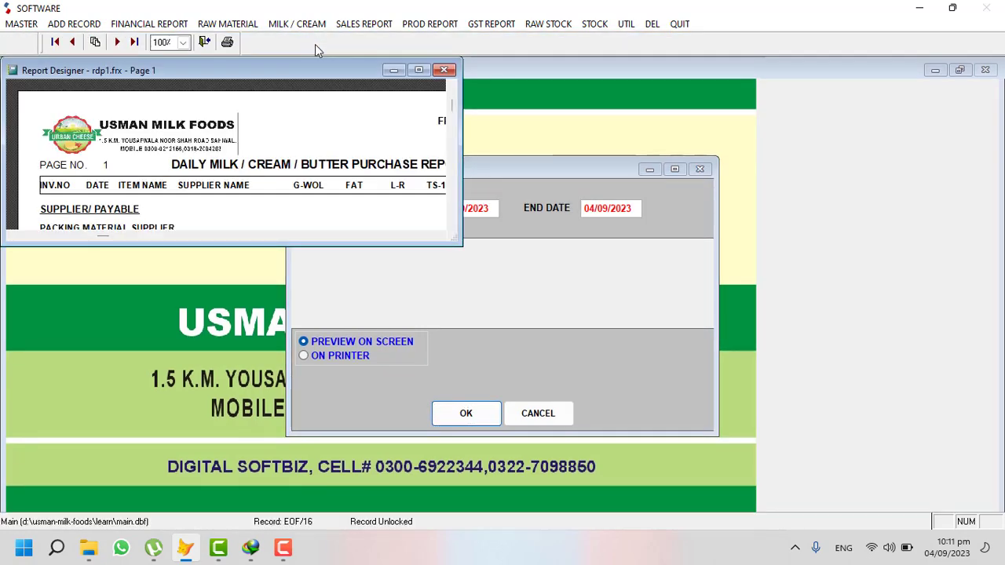
{"action": "left_click", "coordinate": [419, 71]}
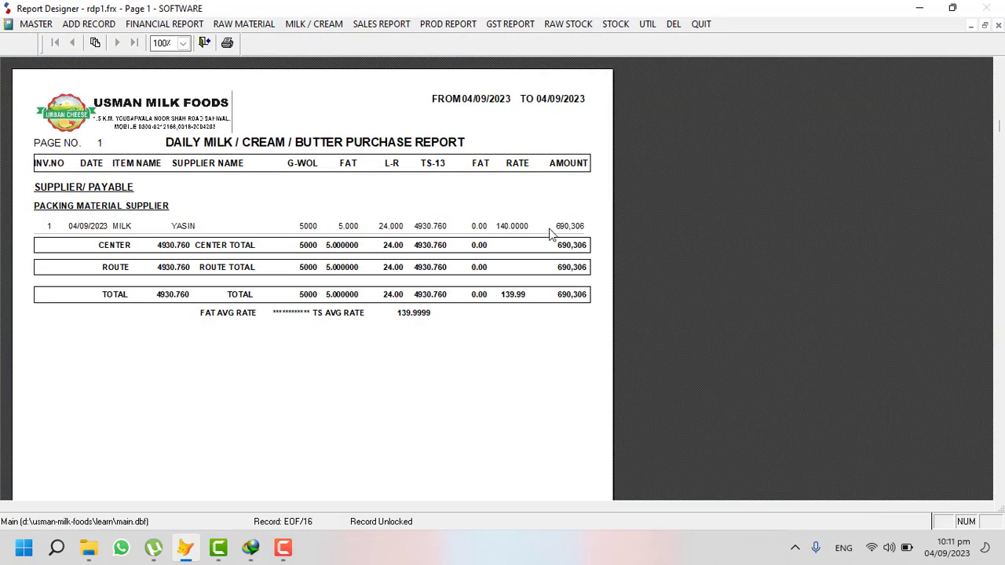
{"action": "key", "text": "Escape"}
{"action": "key", "text": "Escape"}
Preview the raw material stock in hand report and close it
{"action": "left_click", "coordinate": [556, 25]}
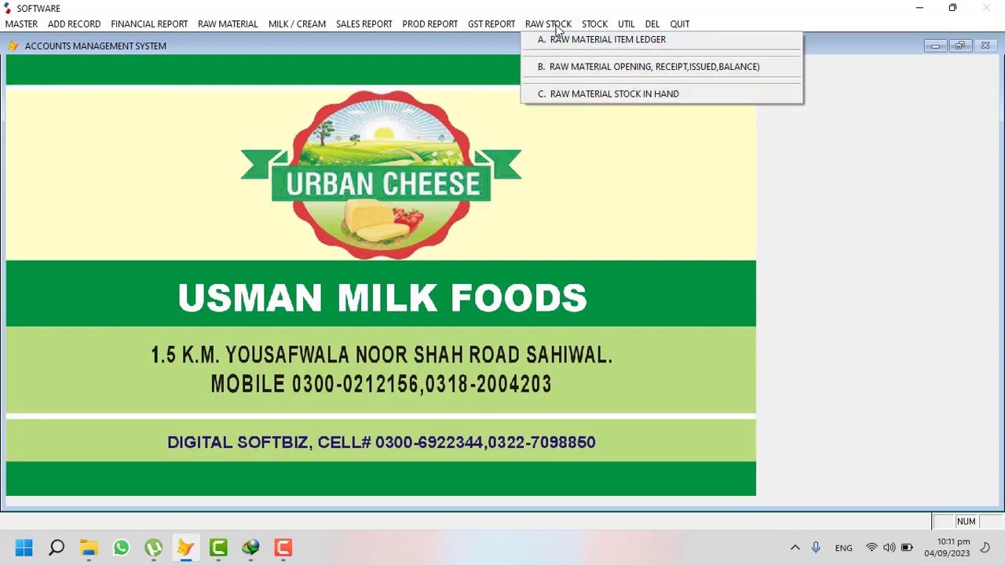
{"action": "left_click", "coordinate": [579, 94]}
{"action": "key", "text": "Return"}
{"action": "key", "text": "Return"}
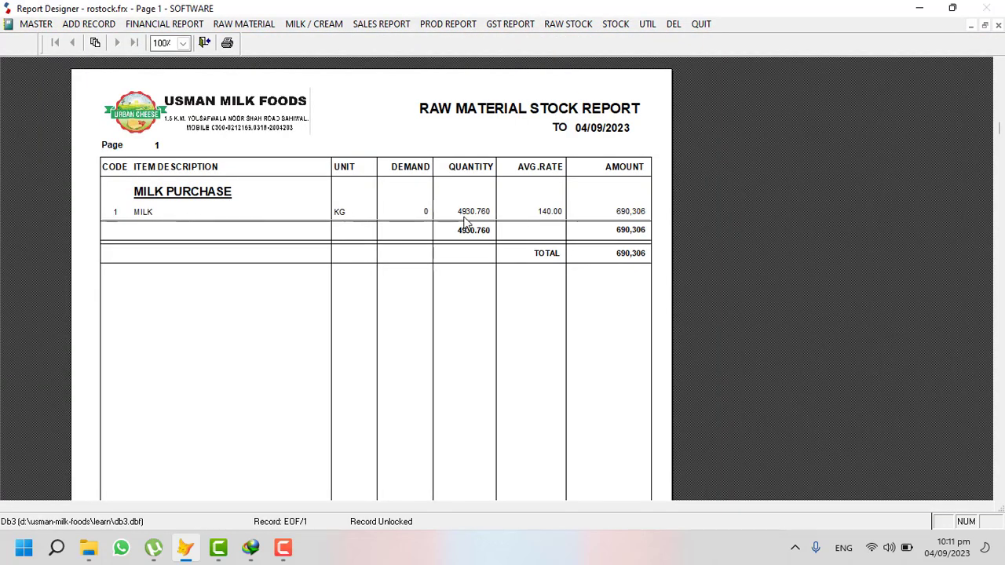
{"action": "key", "text": "Escape"}
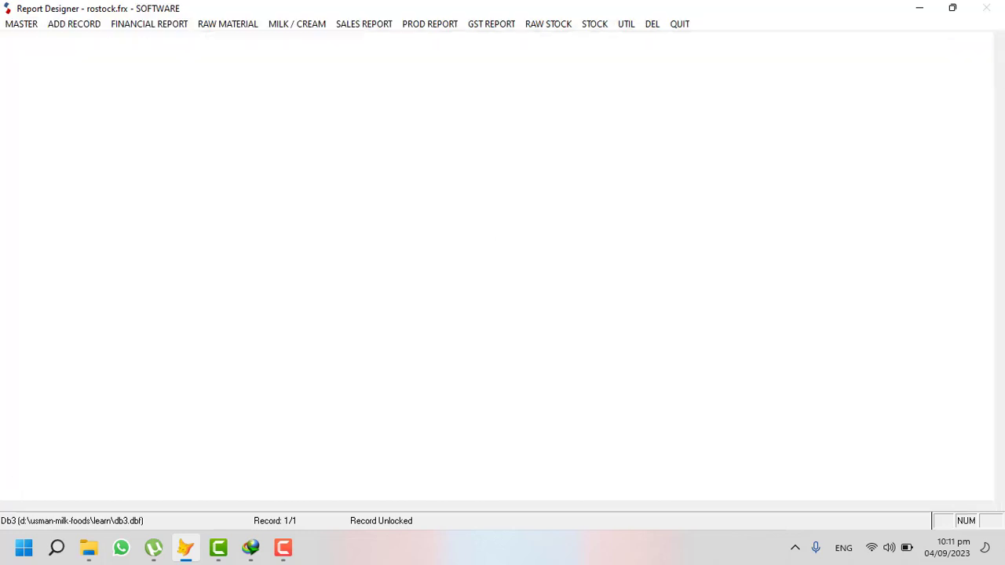
Start a raw material purchase invoice with USMAN MILK as the supplier, leaving the remarks blank
{"action": "left_click", "coordinate": [68, 25]}
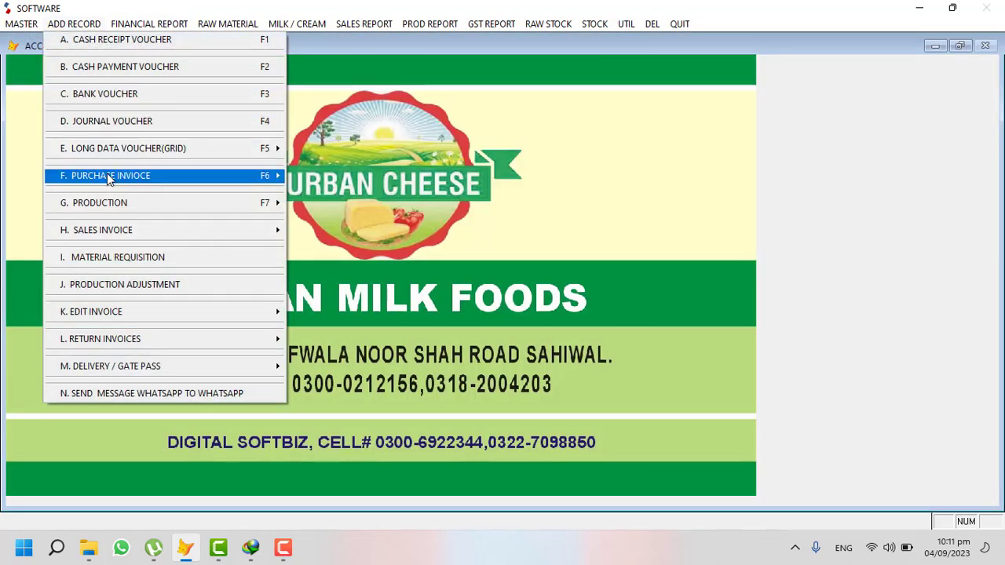
{"action": "mouse_move", "coordinate": [274, 176]}
{"action": "left_click", "coordinate": [379, 206]}
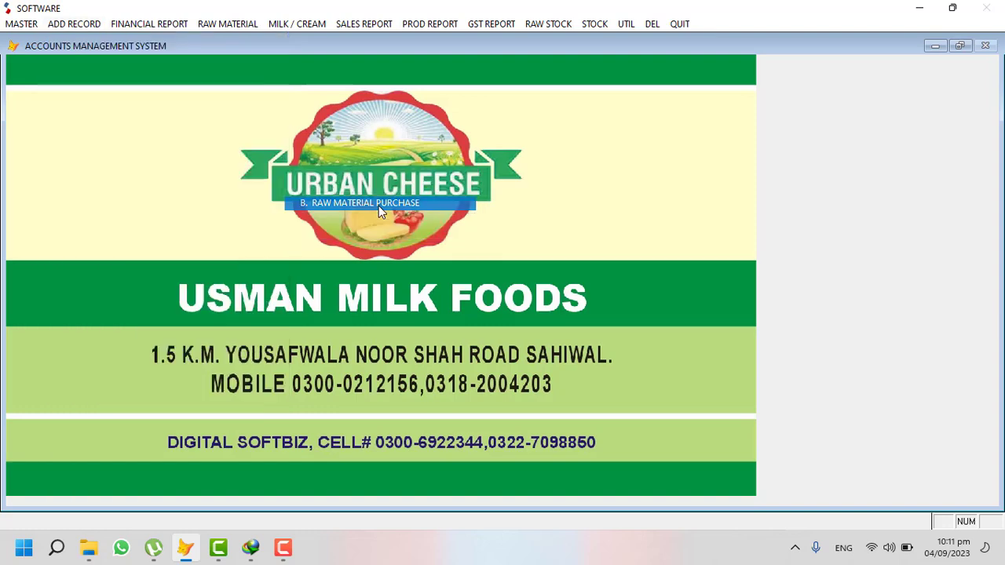
{"action": "key", "text": "Return"}
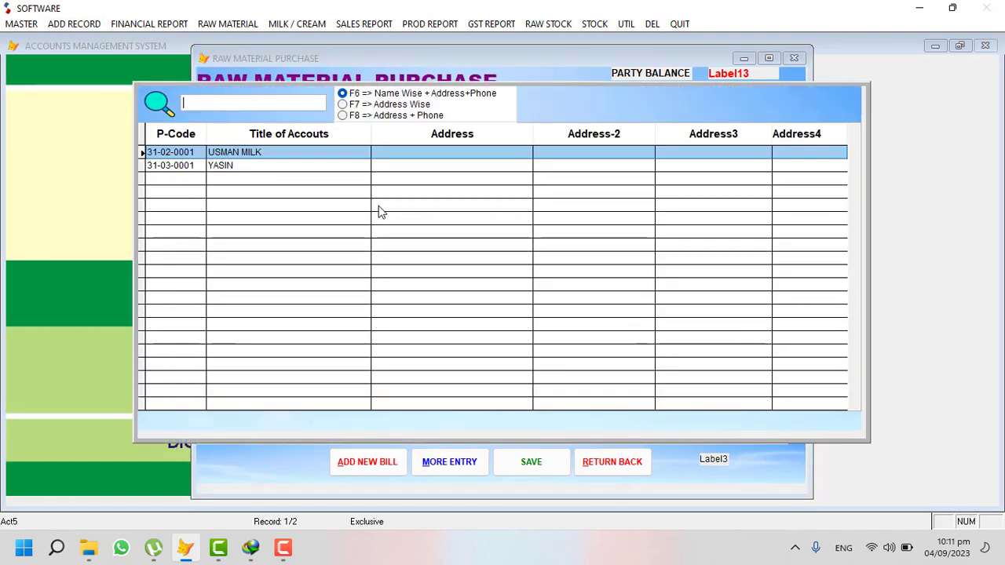
{"action": "key", "text": "Return"}
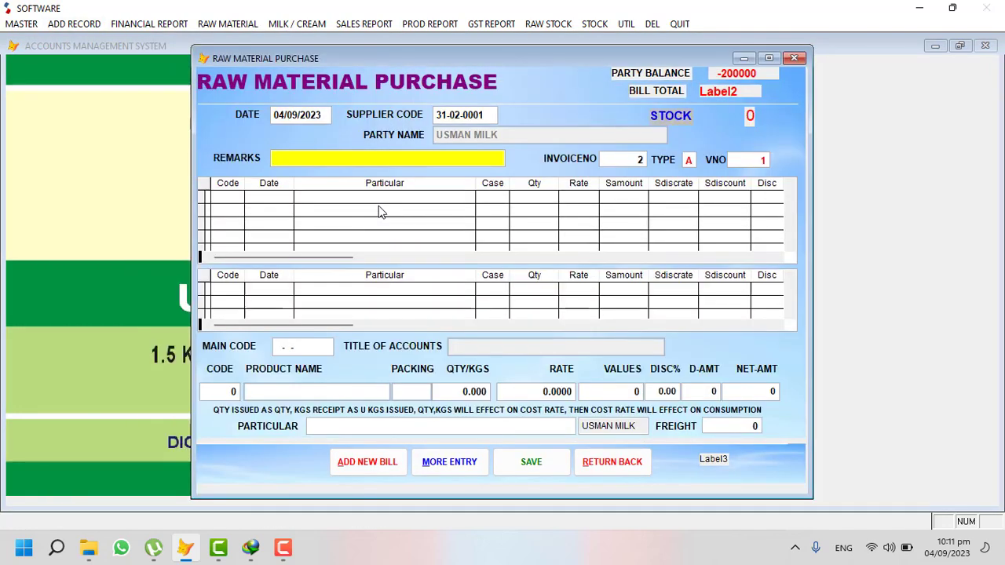
{"action": "key", "text": "Return"}
{"action": "key", "text": "Return"}
{"action": "key", "text": "Return"}
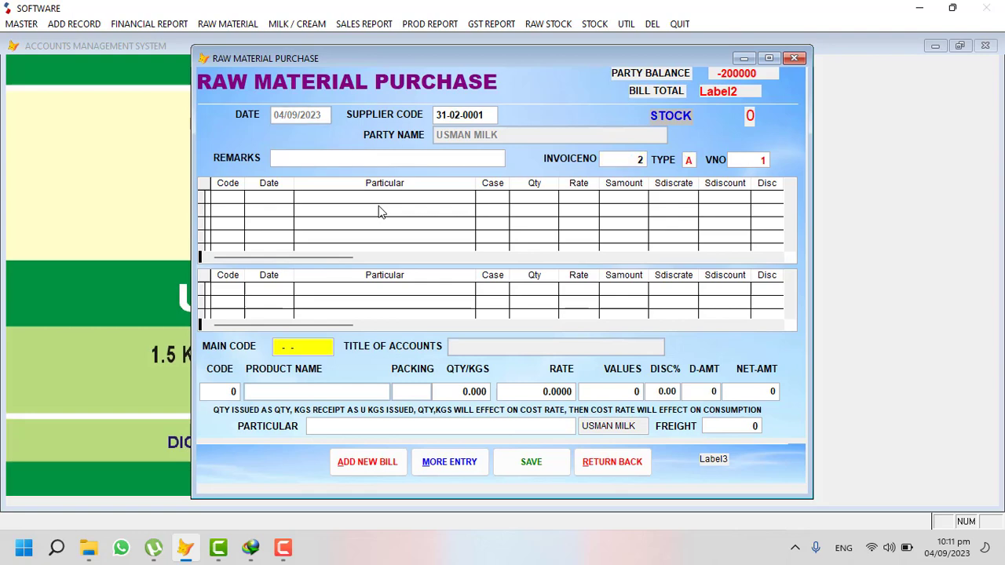
Choose RAW MATERIAL as the main account for the purchase invoice
{"action": "key", "text": "Return"}
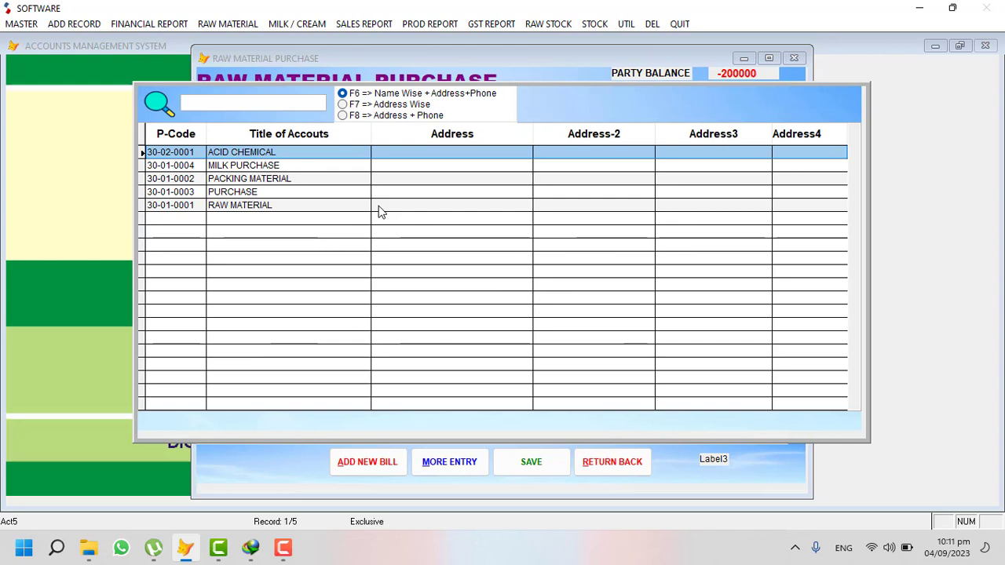
{"action": "key", "text": "Down"}
{"action": "key", "text": "Down"}
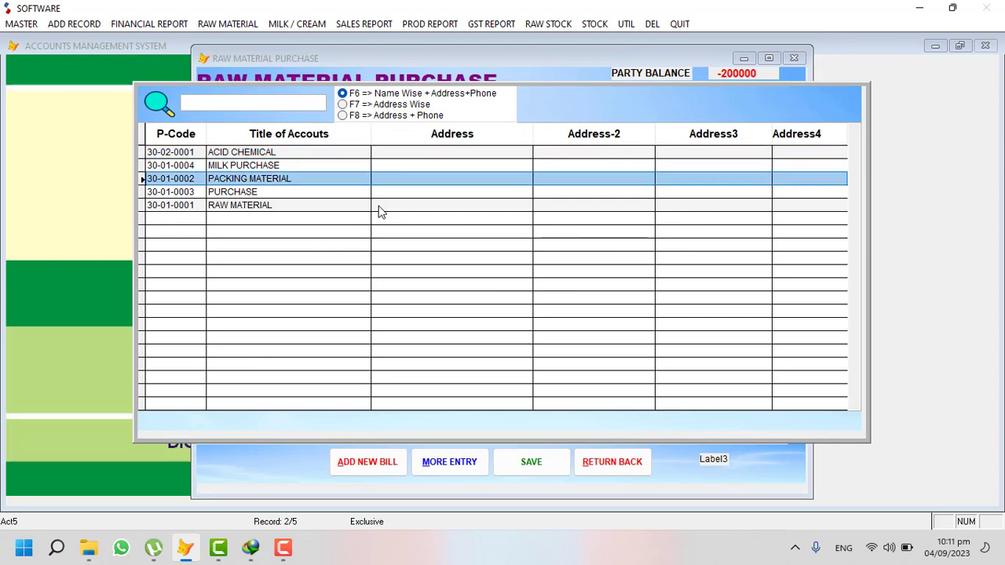
{"action": "key", "text": "Down"}
{"action": "key", "text": "Down"}
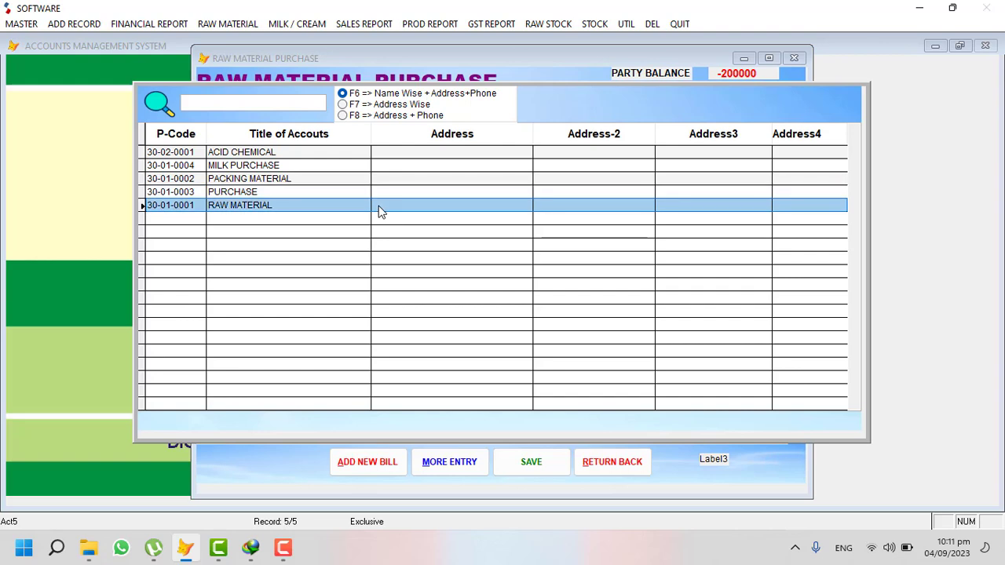
{"action": "key", "text": "Up"}
{"action": "key", "text": "Up"}
{"action": "key", "text": "Up"}
{"action": "key", "text": "Up"}
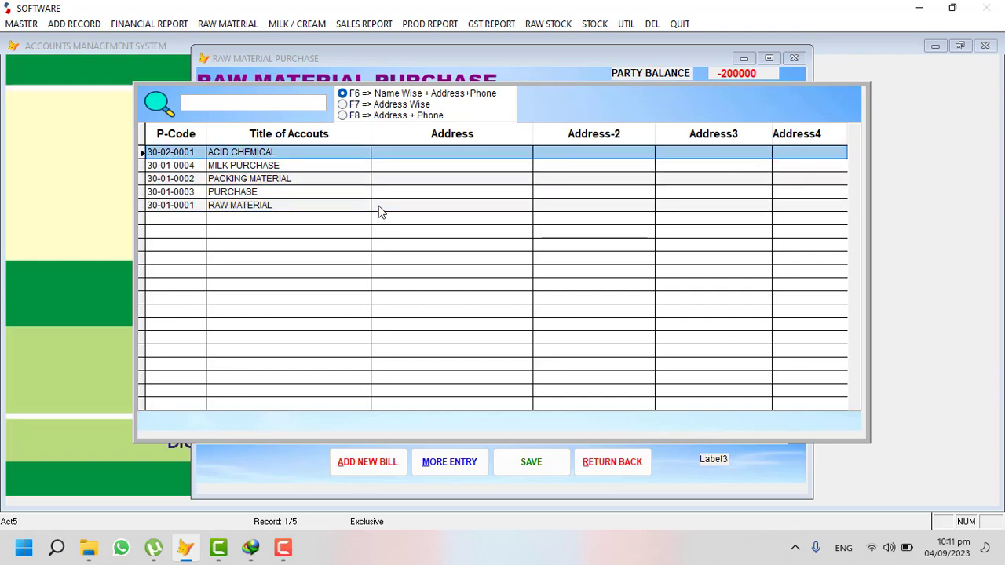
{"action": "key", "text": "Down"}
{"action": "key", "text": "Down"}
{"action": "key", "text": "Down"}
{"action": "key", "text": "Down"}
{"action": "key", "text": "Return"}
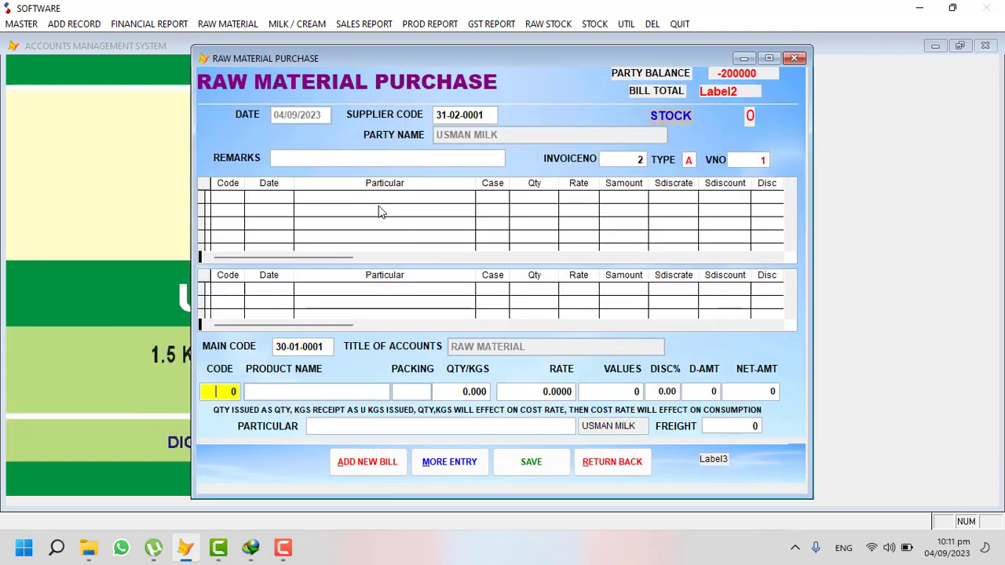
Choose POTASSIUM SORBATE from the item list as the product being purchased
{"action": "key", "text": "Return"}
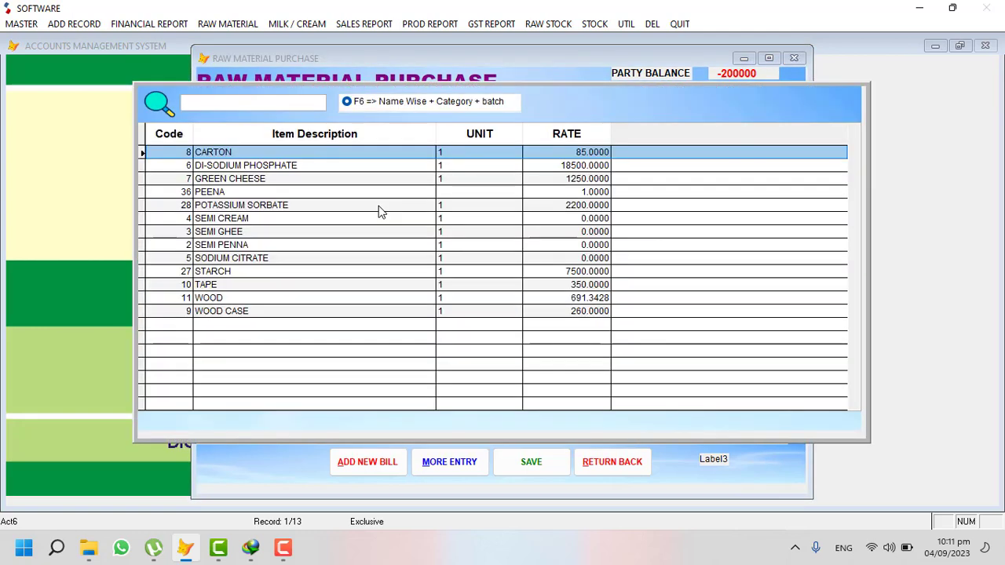
{"action": "key", "text": "Down"}
{"action": "key", "text": "Down"}
{"action": "key", "text": "Down"}
{"action": "key", "text": "Down"}
{"action": "key", "text": "Down"}
{"action": "key", "text": "Down"}
{"action": "key", "text": "Down"}
{"action": "key", "text": "Down"}
{"action": "key", "text": "Down"}
{"action": "key", "text": "Down"}
{"action": "key", "text": "Down"}
{"action": "key", "text": "Down"}
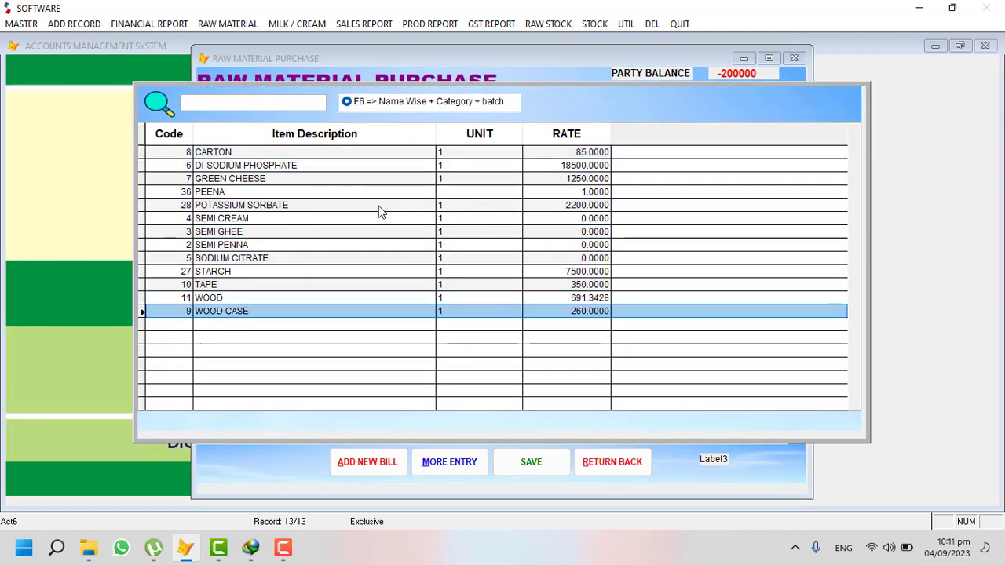
{"action": "key", "text": "Up"}
{"action": "key", "text": "Up"}
{"action": "key", "text": "Up"}
{"action": "key", "text": "Up"}
{"action": "key", "text": "Up"}
{"action": "key", "text": "Up"}
{"action": "key", "text": "Up"}
{"action": "key", "text": "Up"}
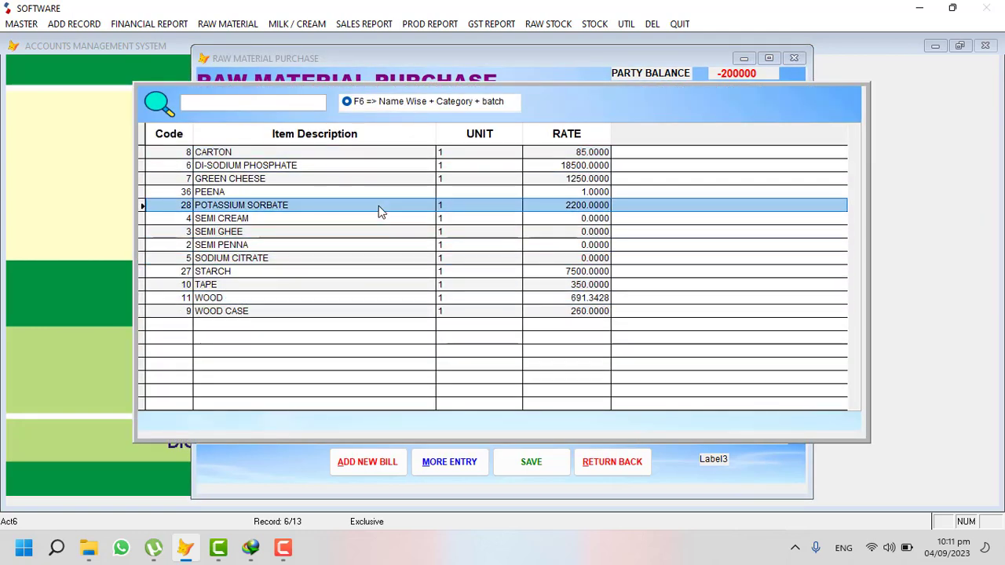
{"action": "key", "text": "Return"}
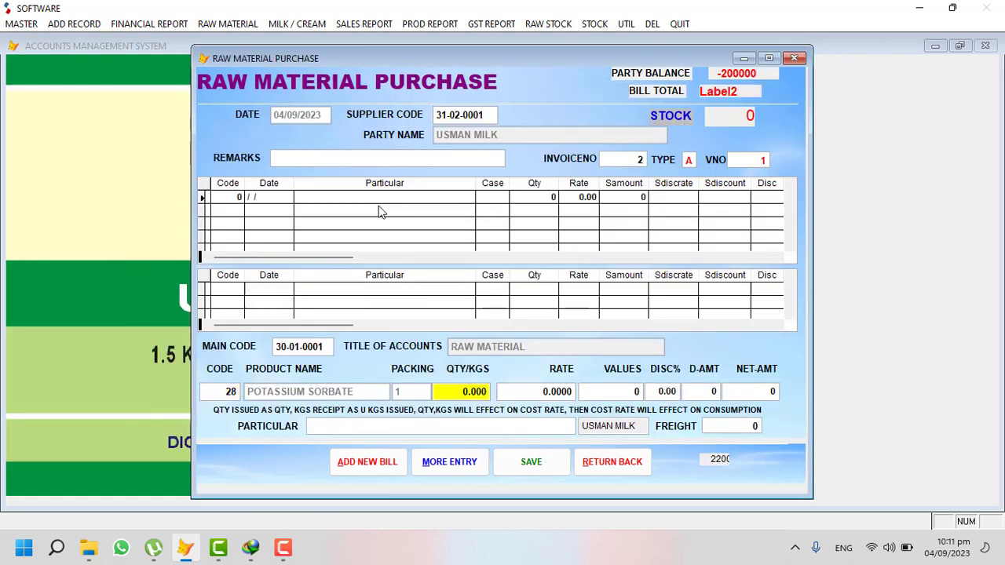
Enter quantity 2000 and rate 250 without discount or freight, save the raw material purchase, and close the form
{"action": "type", "text": "200 "}
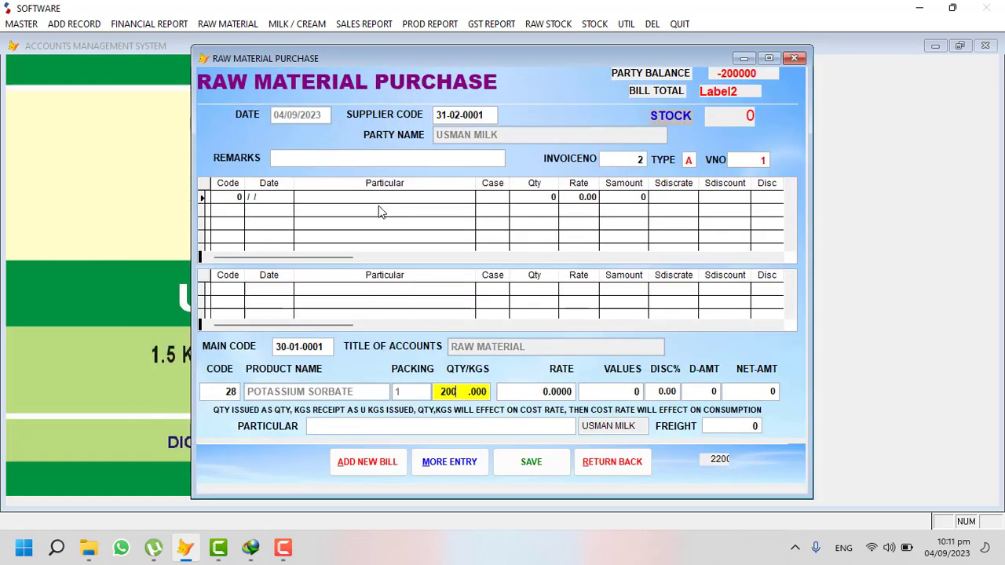
{"action": "type", "text": "0"}
{"action": "key", "text": "Return"}
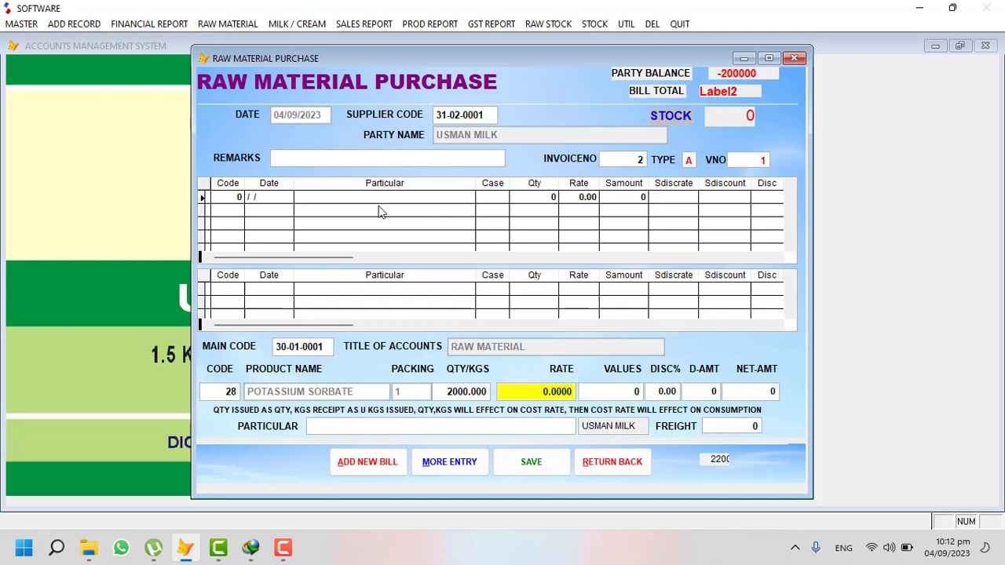
{"action": "type", "text": "250"}
{"action": "key", "text": "Return"}
{"action": "key", "text": "Return"}
{"action": "key", "text": "Return"}
{"action": "key", "text": "Return"}
{"action": "key", "text": "Return"}
{"action": "key", "text": "Return"}
{"action": "key", "text": "Return"}
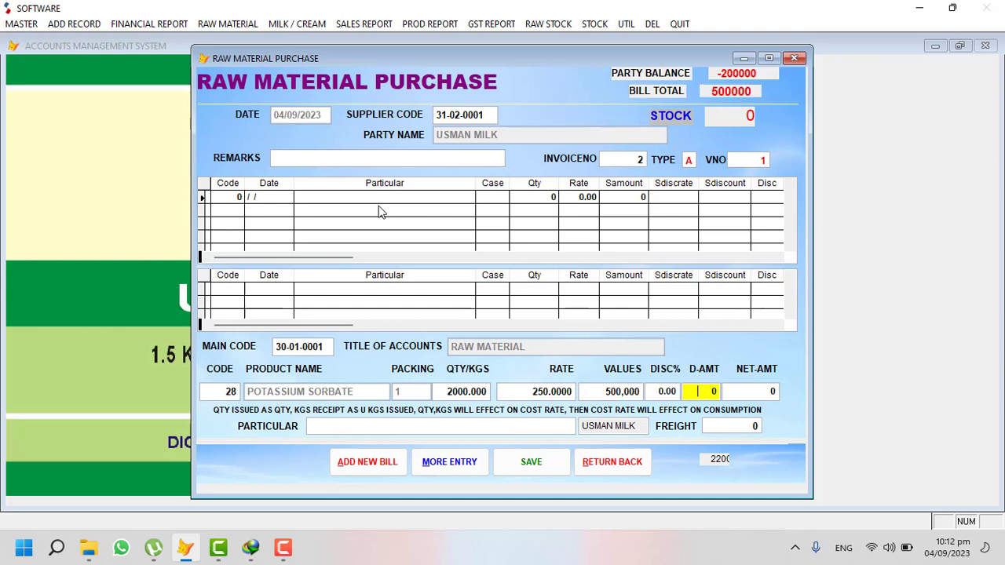
{"action": "key", "text": "Return"}
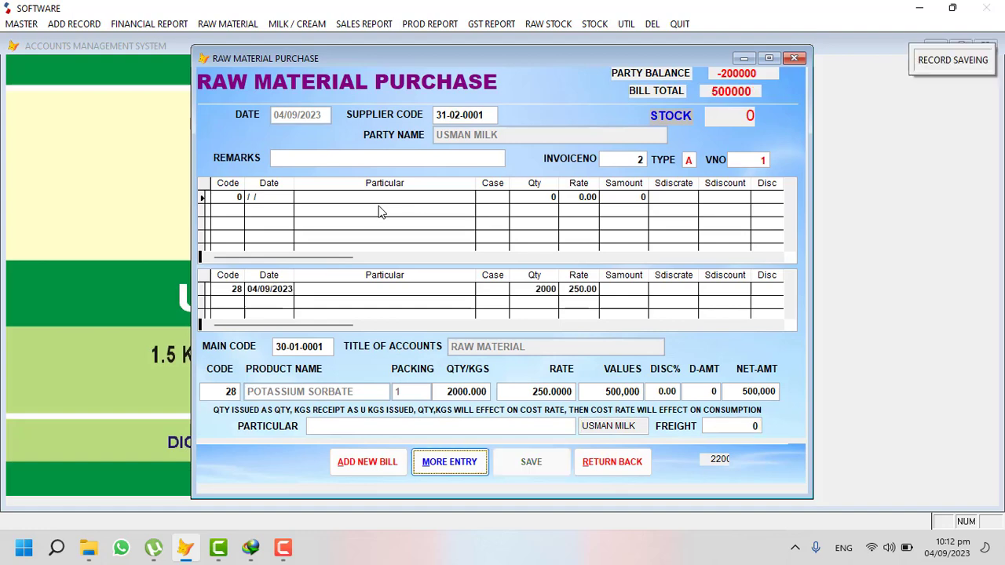
{"action": "left_click", "coordinate": [618, 464]}
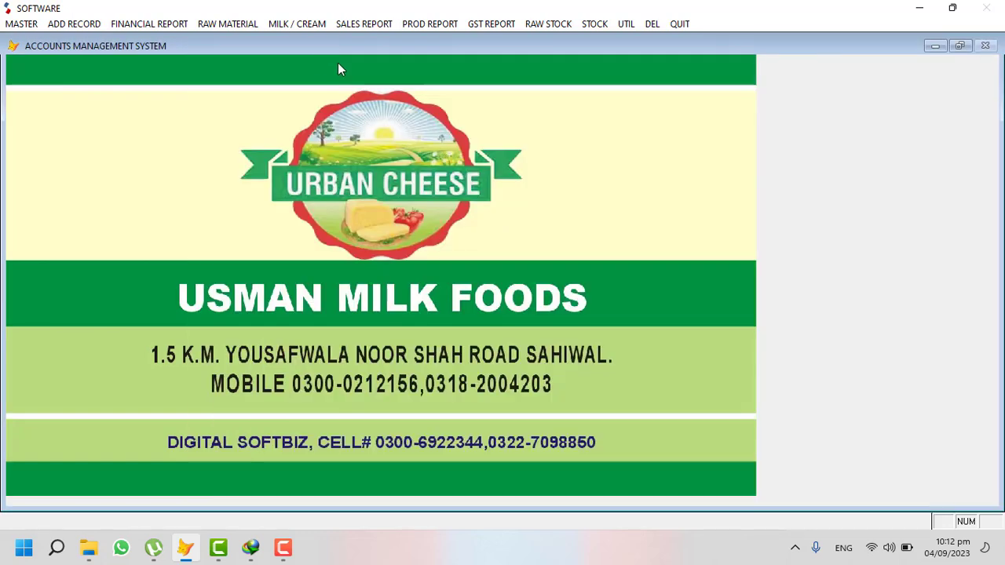
Preview the full ledger for the USMAN MILK account to check the raw material purchase entry, and close it
{"action": "left_click", "coordinate": [283, 25]}
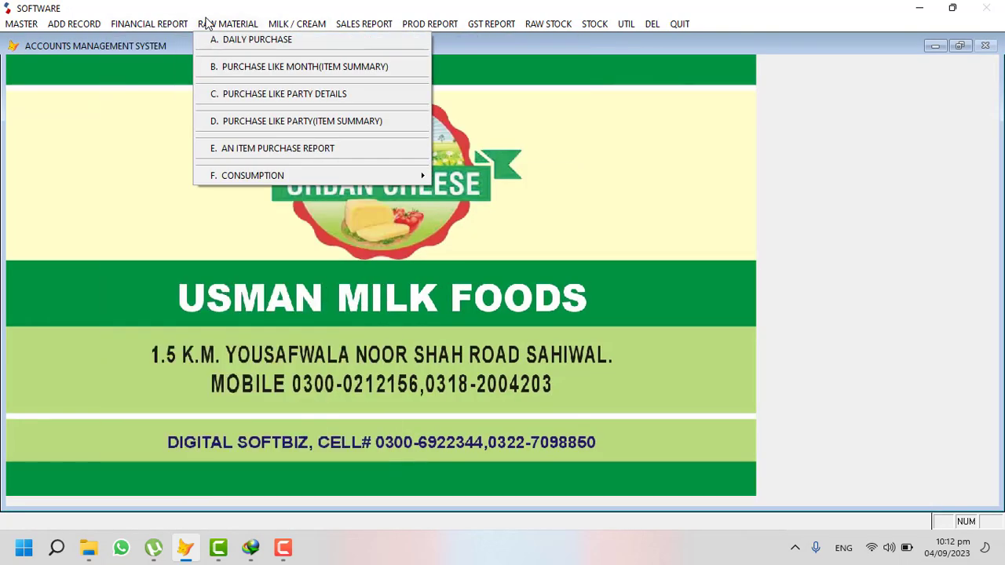
{"action": "left_click", "coordinate": [226, 25]}
{"action": "left_click", "coordinate": [179, 23]}
{"action": "left_click", "coordinate": [171, 37]}
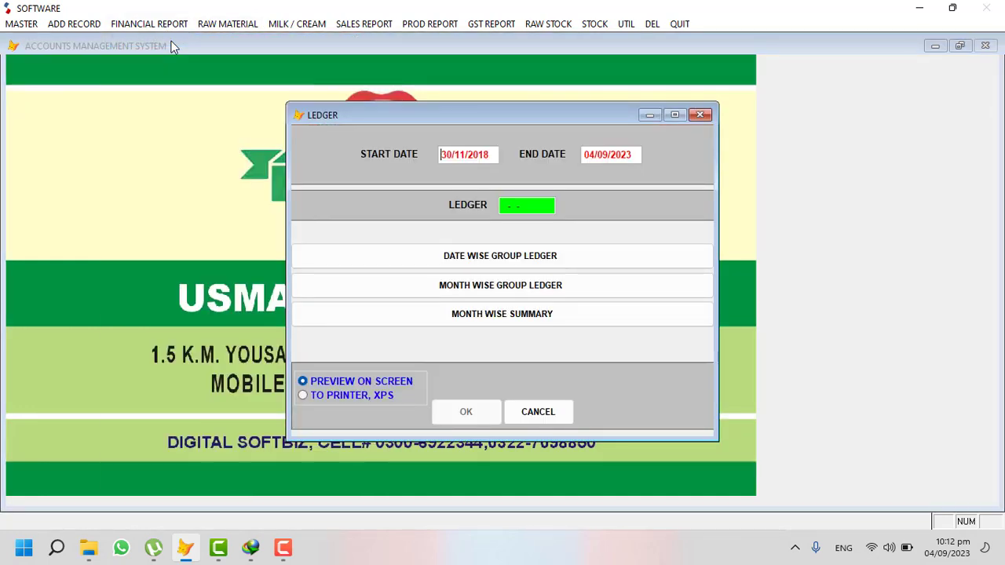
{"action": "key", "text": "Return"}
{"action": "type", "text": "US"}
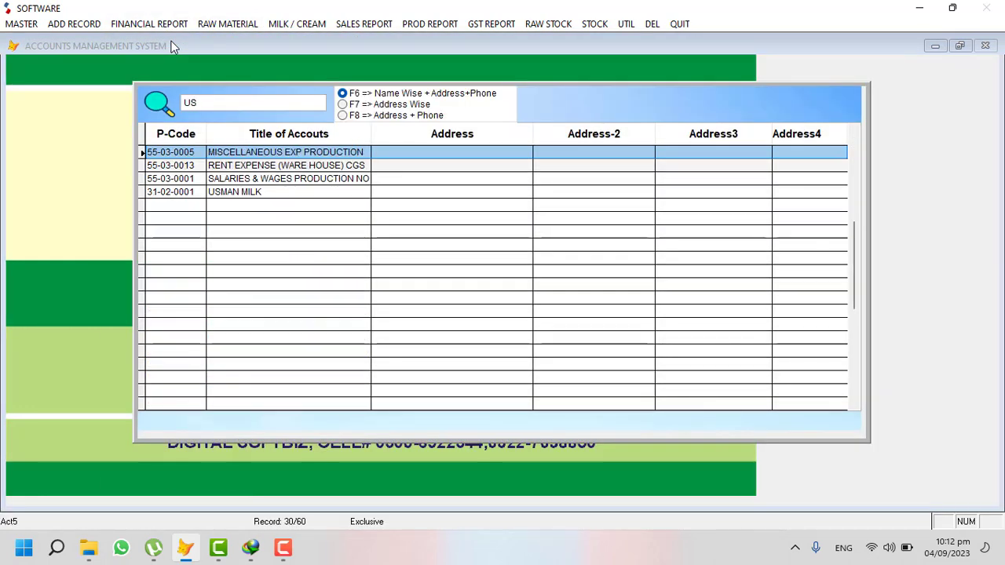
{"action": "type", "text": "M"}
{"action": "key", "text": "Return"}
{"action": "key", "text": "Return"}
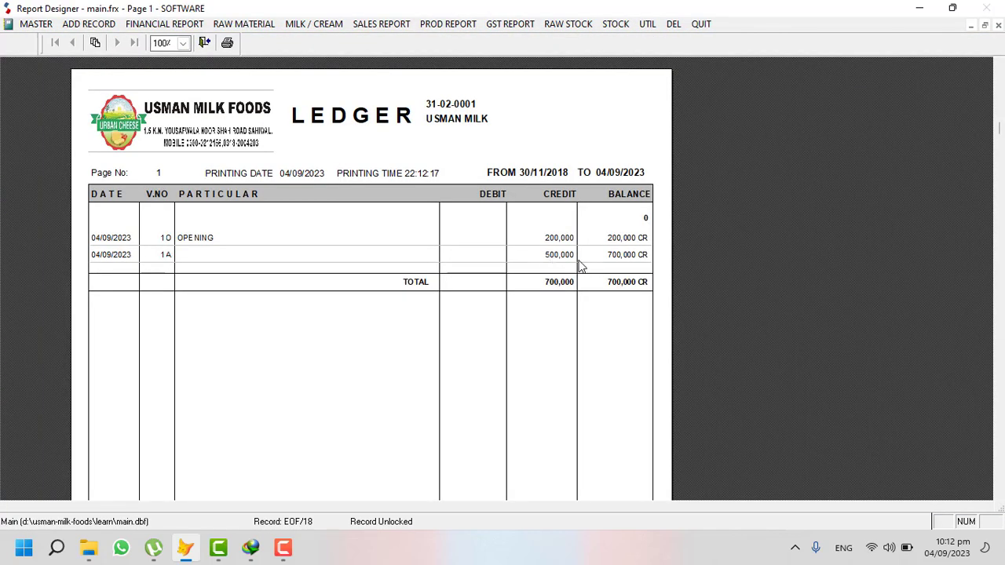
{"action": "key", "text": "Escape"}
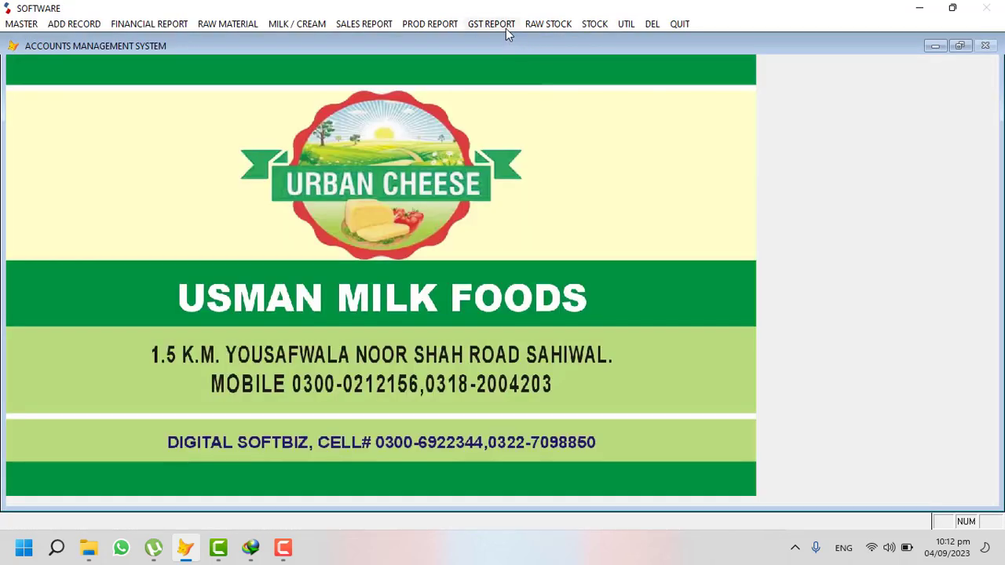
Preview the raw material stock report up to 04/09/2023 to check quantities and amounts, and close it
{"action": "left_click", "coordinate": [503, 24]}
{"action": "left_click", "coordinate": [579, 94]}
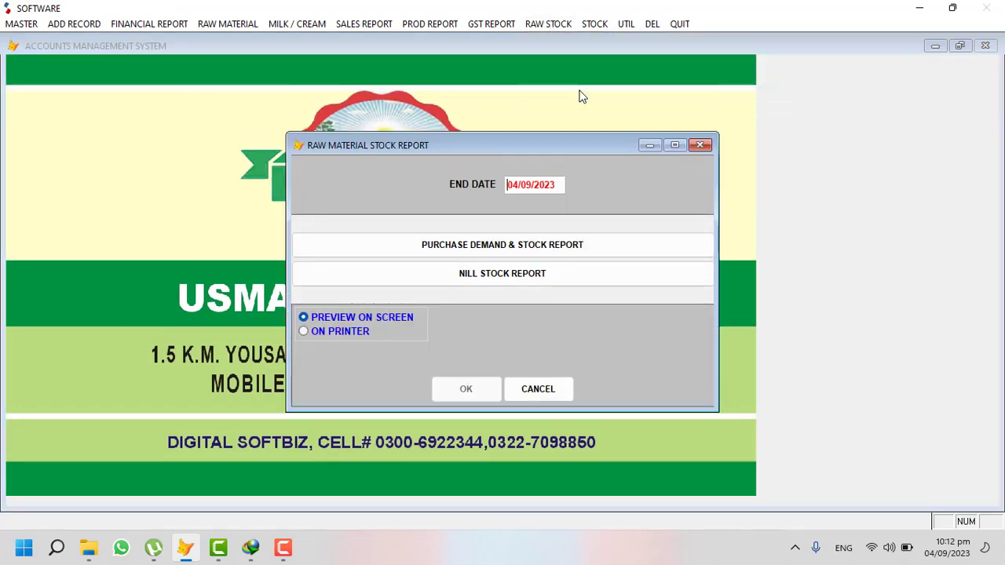
{"action": "key", "text": "Return"}
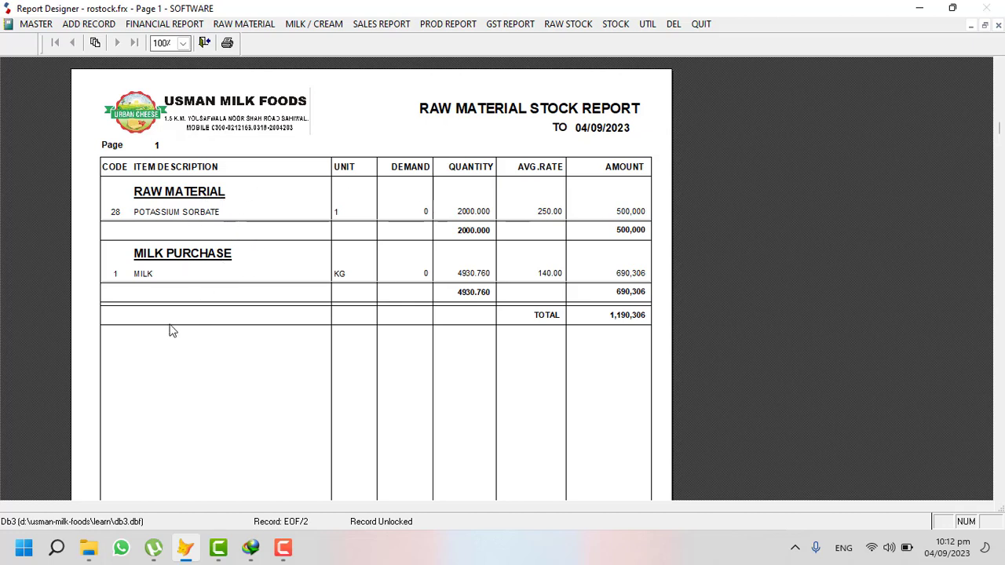
{"action": "key", "text": "Escape"}
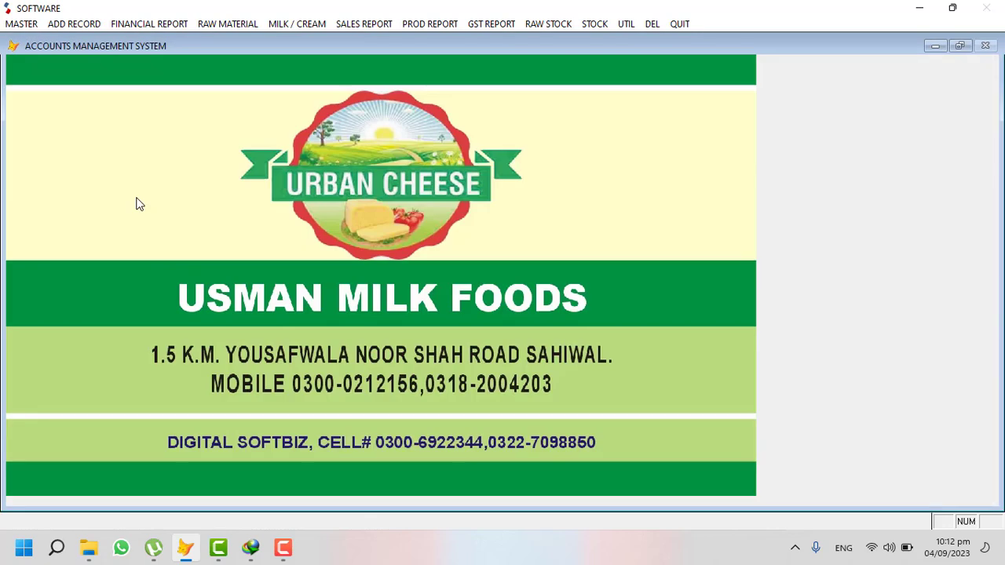
Start a new recipe in the master semi goods recipe generator with SEMI PENNA as the semi goods item
{"action": "left_click", "coordinate": [23, 23]}
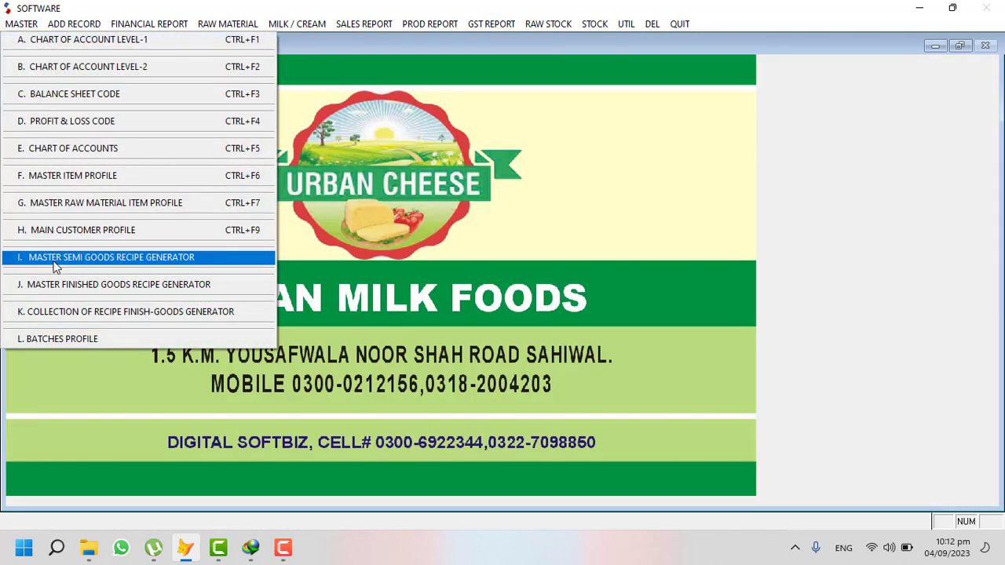
{"action": "left_click", "coordinate": [164, 257]}
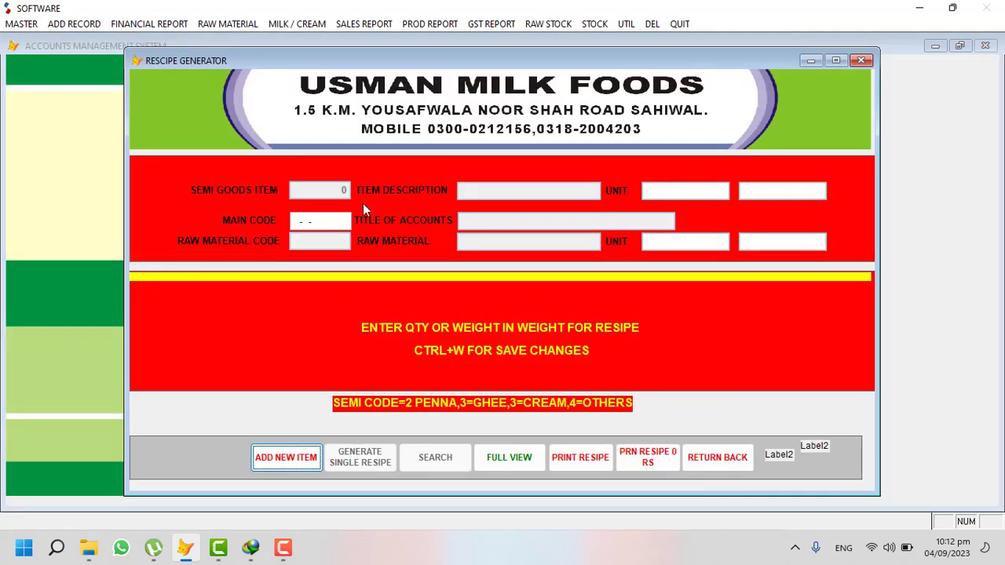
{"action": "left_click", "coordinate": [305, 466]}
{"action": "key", "text": "Return"}
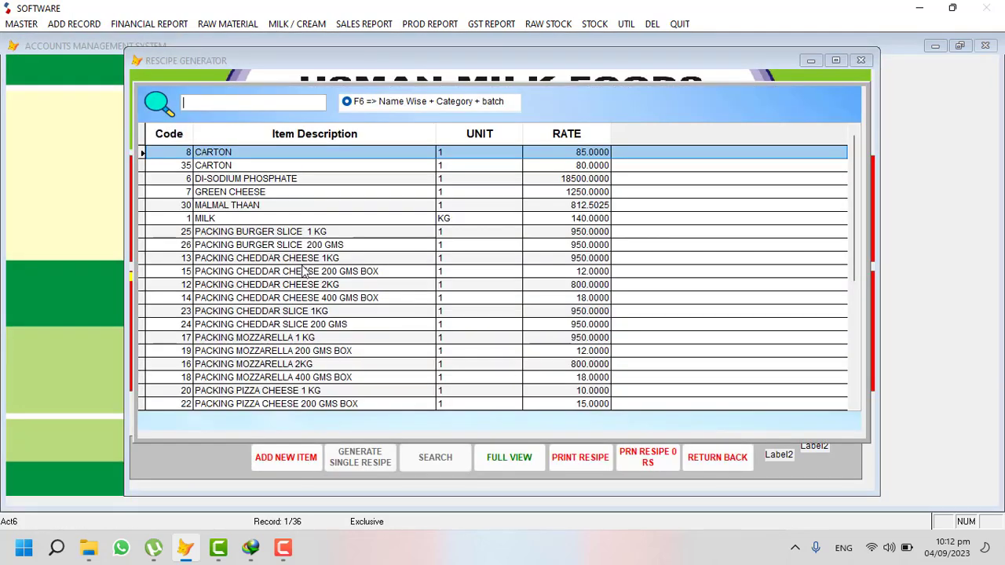
{"action": "type", "text": "SEM"}
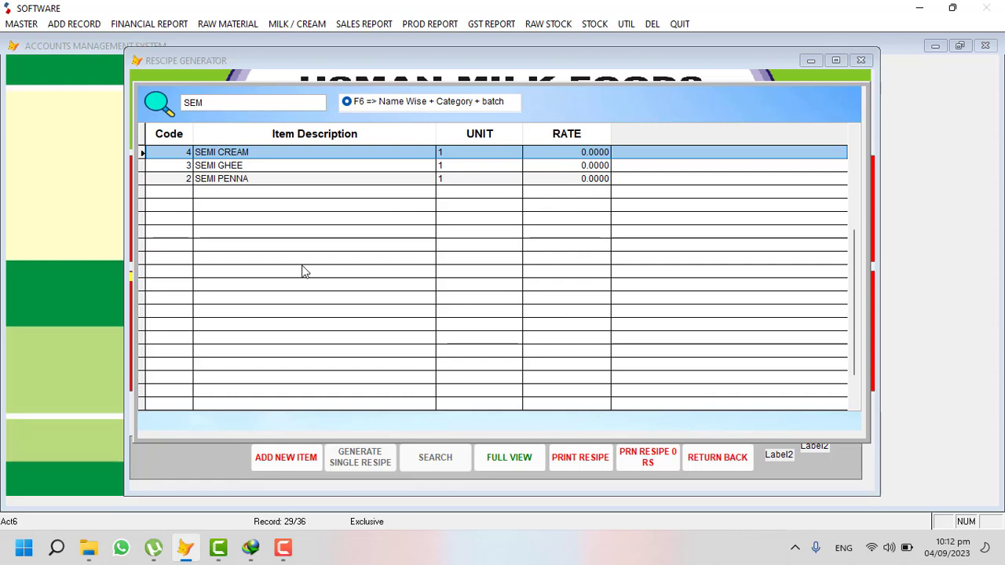
{"action": "key", "text": "Down"}
{"action": "key", "text": "Down"}
{"action": "key", "text": "Return"}
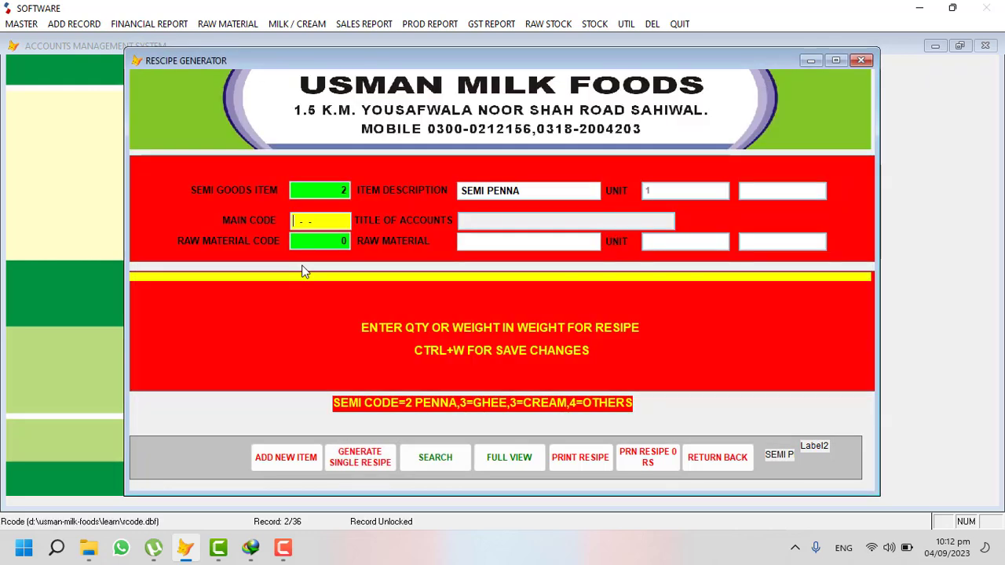
Choose RAW MATERIAL as the recipe's main account and CARTON as its raw material
{"action": "key", "text": "Return"}
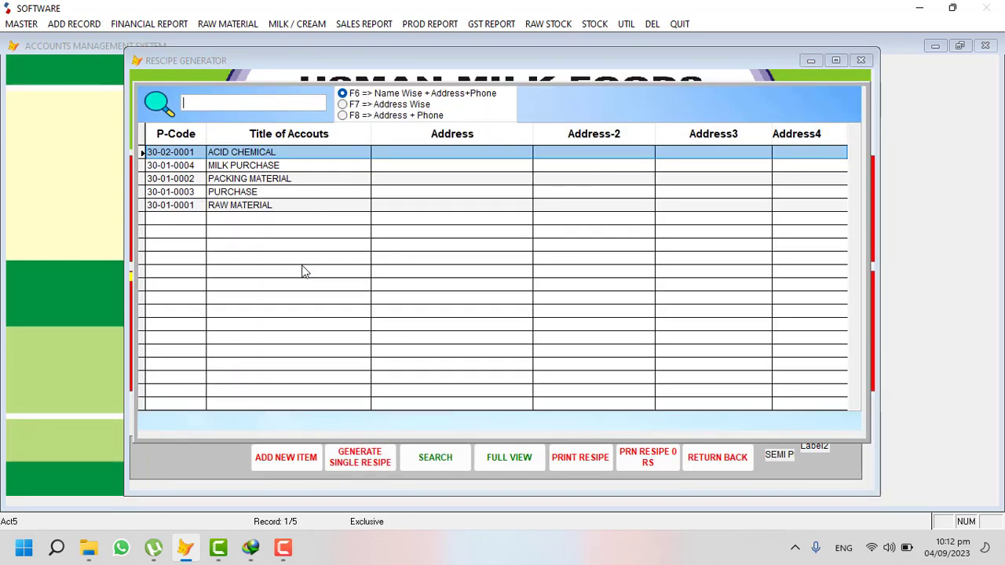
{"action": "key", "text": "Down"}
{"action": "key", "text": "Down"}
{"action": "key", "text": "Down"}
{"action": "key", "text": "Down"}
{"action": "key", "text": "Return"}
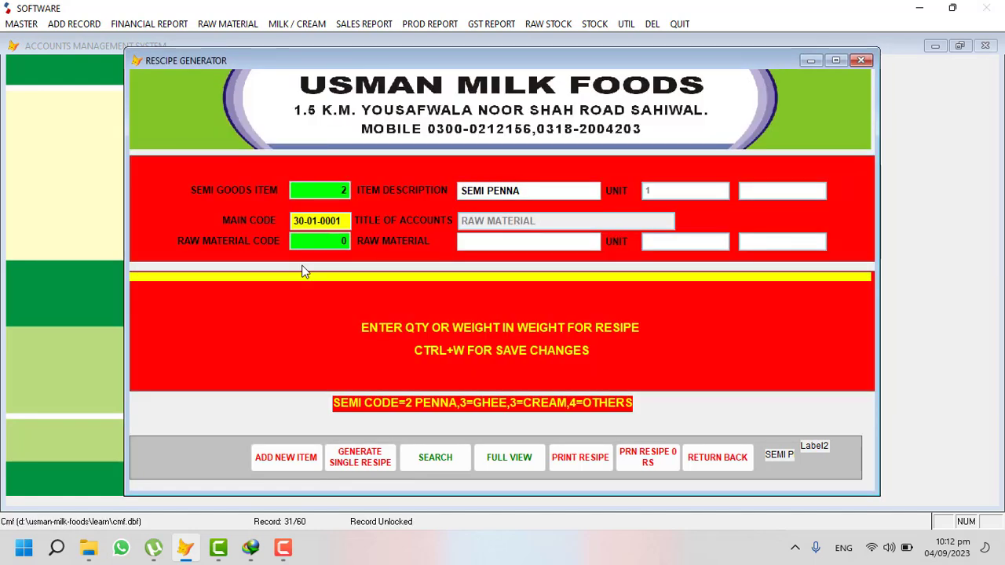
{"action": "key", "text": "Return"}
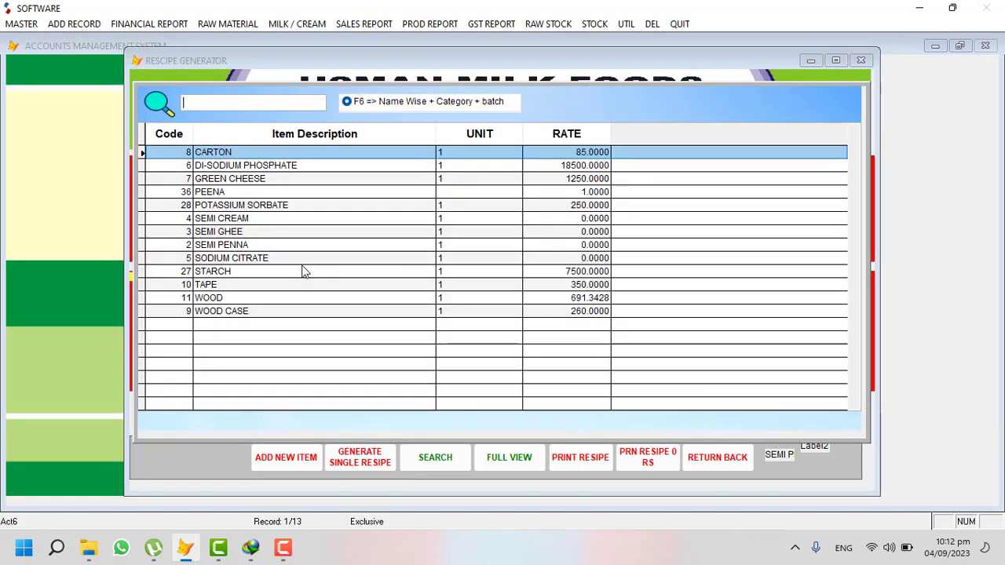
{"action": "key", "text": "Tab"}
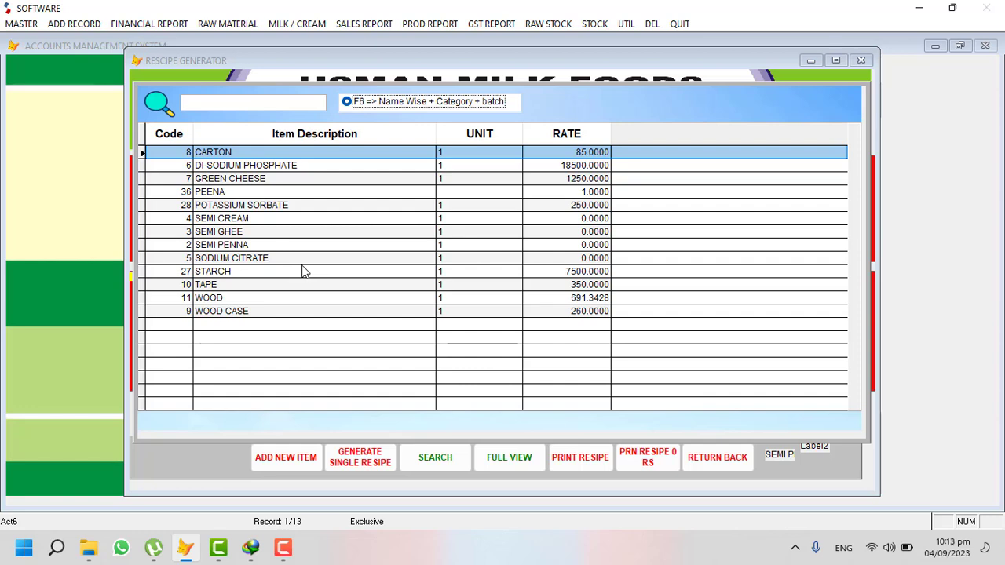
{"action": "key", "text": "Return"}
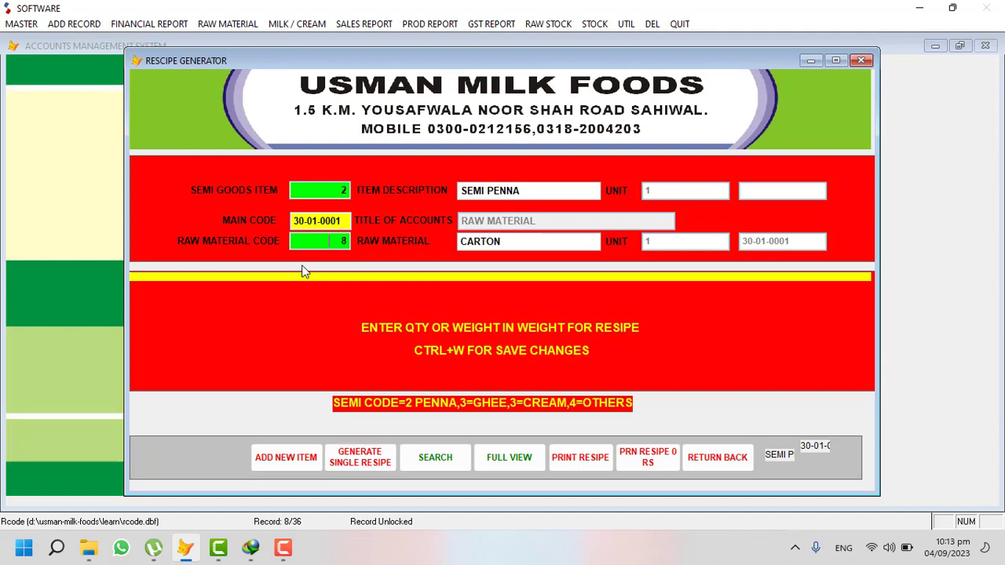
Set the recipe's main account to MILK PURCHASE and its raw material to MILK, code 1
{"action": "key", "text": "Return"}
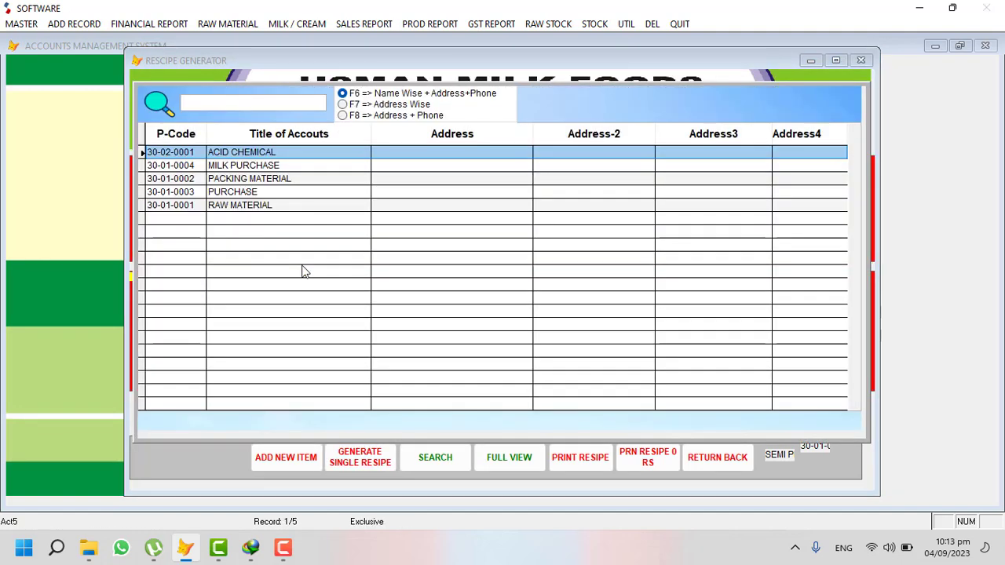
{"action": "type", "text": "MA"}
{"action": "key", "text": "BackSpace"}
{"action": "key", "text": "BackSpace"}
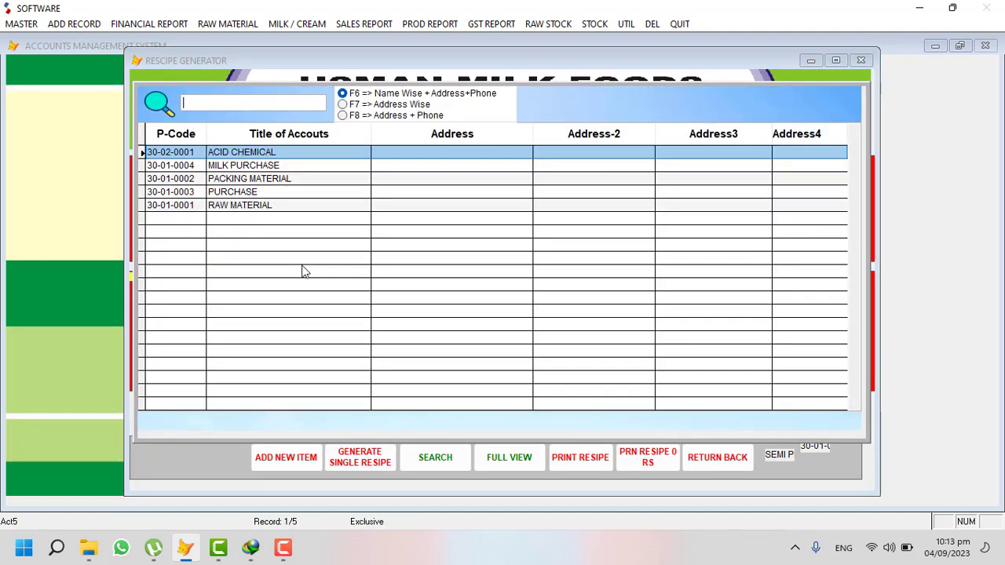
{"action": "type", "text": "MILK"}
{"action": "key", "text": "Return"}
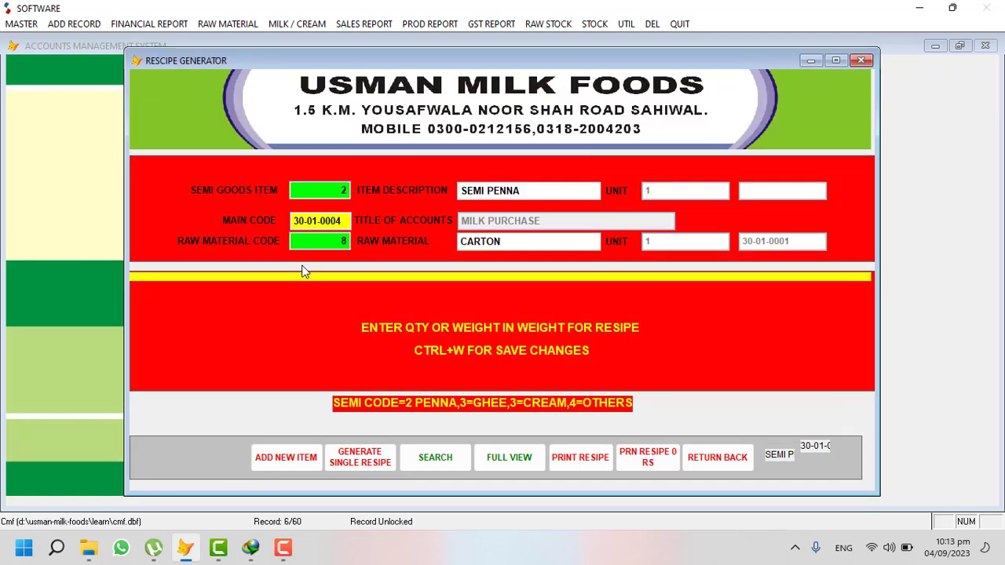
{"action": "type", "text": "1"}
{"action": "key", "text": "Return"}
{"action": "key", "text": "Return"}
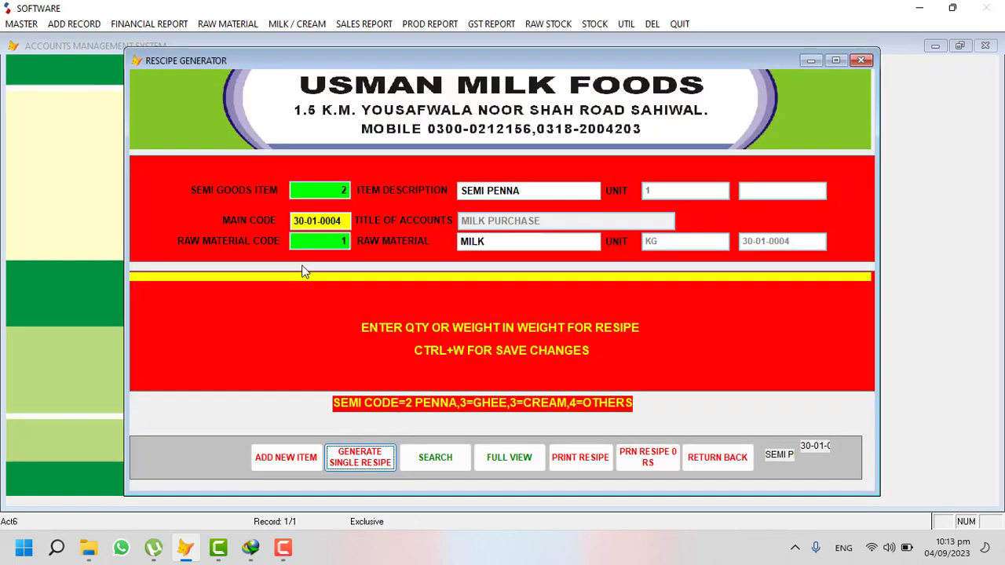
Generate the SEMI PENNA recipe line for MILK, set its weight to 10, and save the changes
{"action": "key", "text": "Return"}
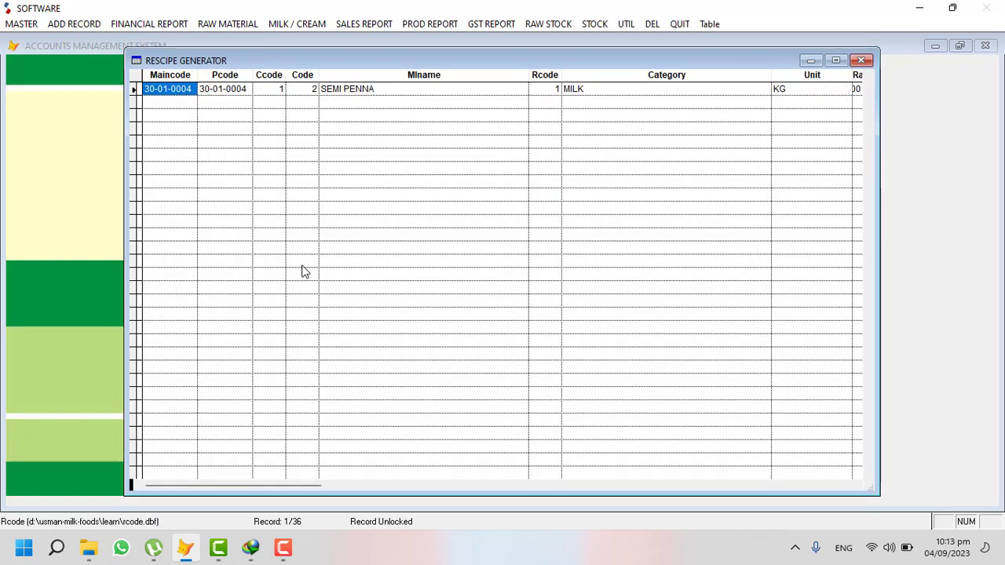
{"action": "key", "text": "Return"}
{"action": "key", "text": "Return"}
{"action": "key", "text": "Return"}
{"action": "key", "text": "Return"}
{"action": "key", "text": "Return"}
{"action": "key", "text": "Return"}
{"action": "key", "text": "Return"}
{"action": "key", "text": "Return"}
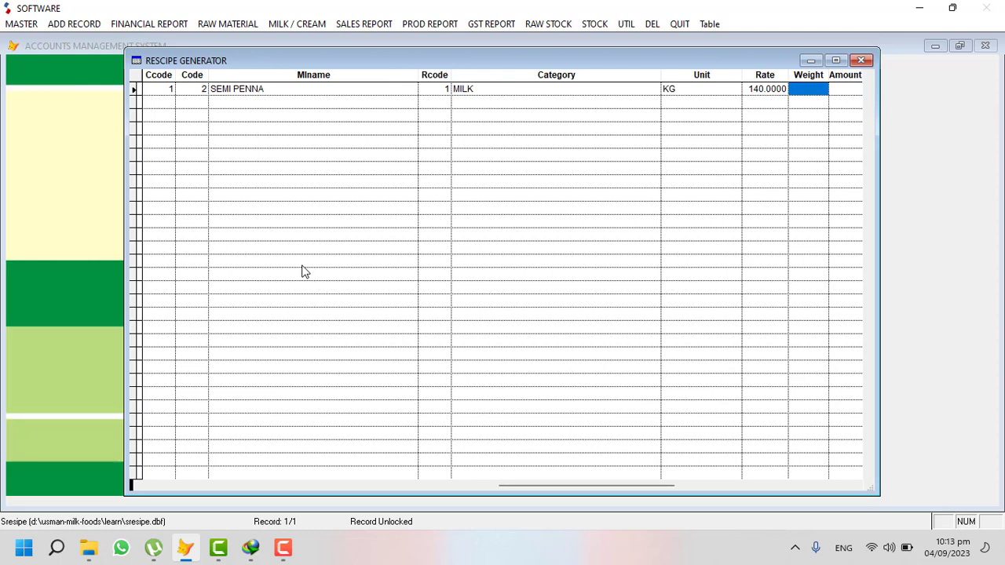
{"action": "type", "text": "10 ."}
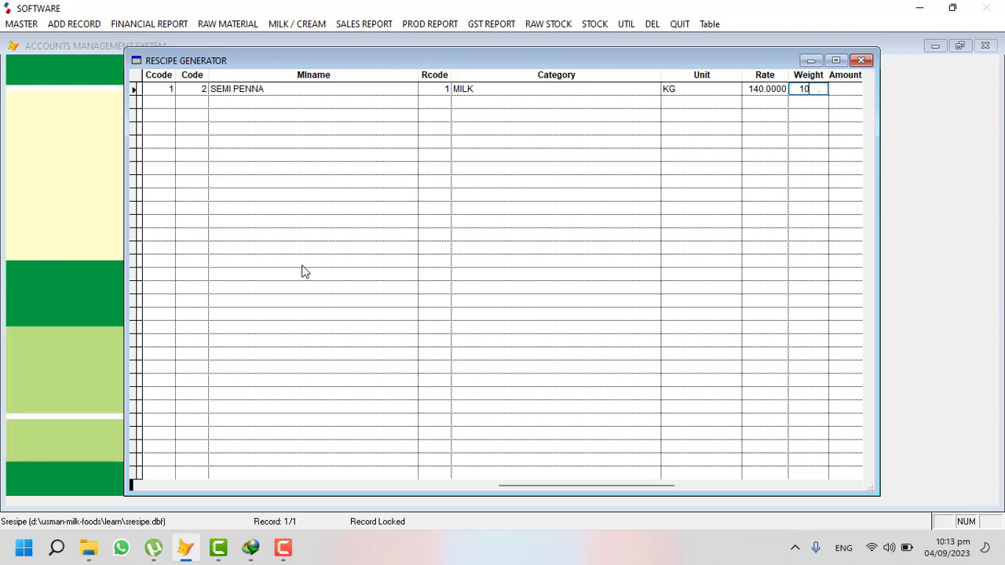
{"action": "key", "text": "Return"}
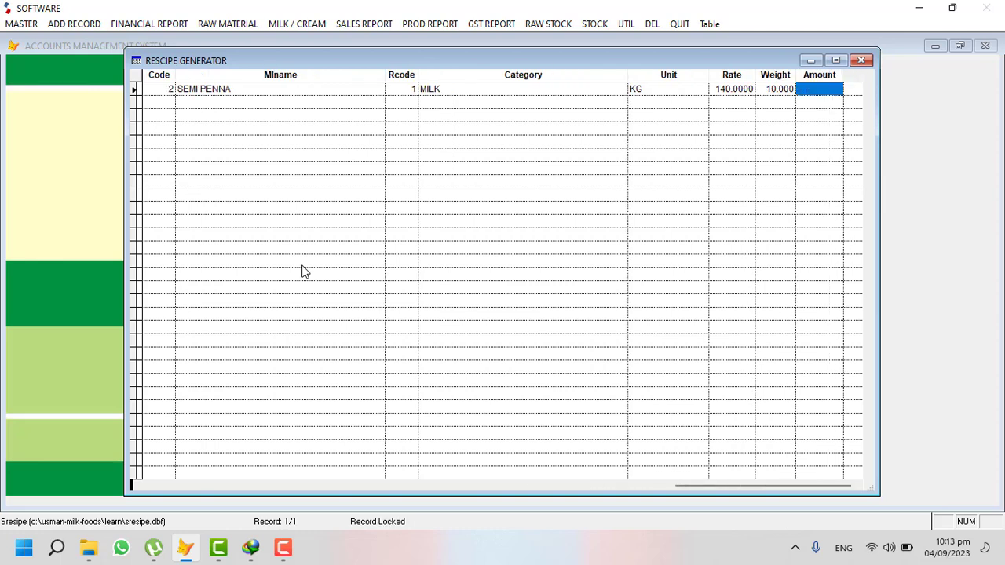
{"action": "key", "text": "ctrl+w"}
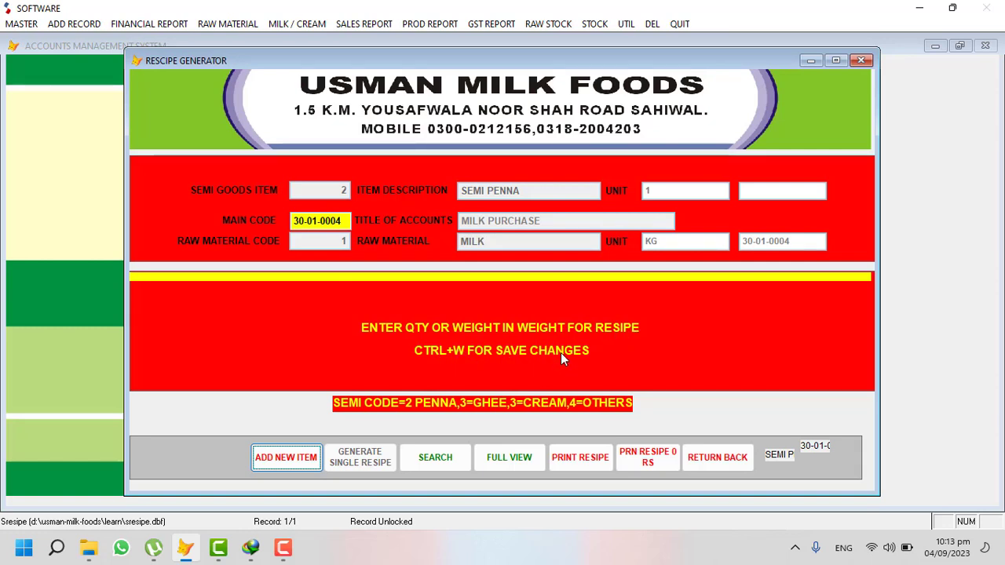
Add another SEMI PENNA ingredient with RAW MATERIAL as the main account and POTASSIUM SORBATE as the raw material
{"action": "left_click", "coordinate": [305, 462]}
{"action": "key", "text": "Return"}
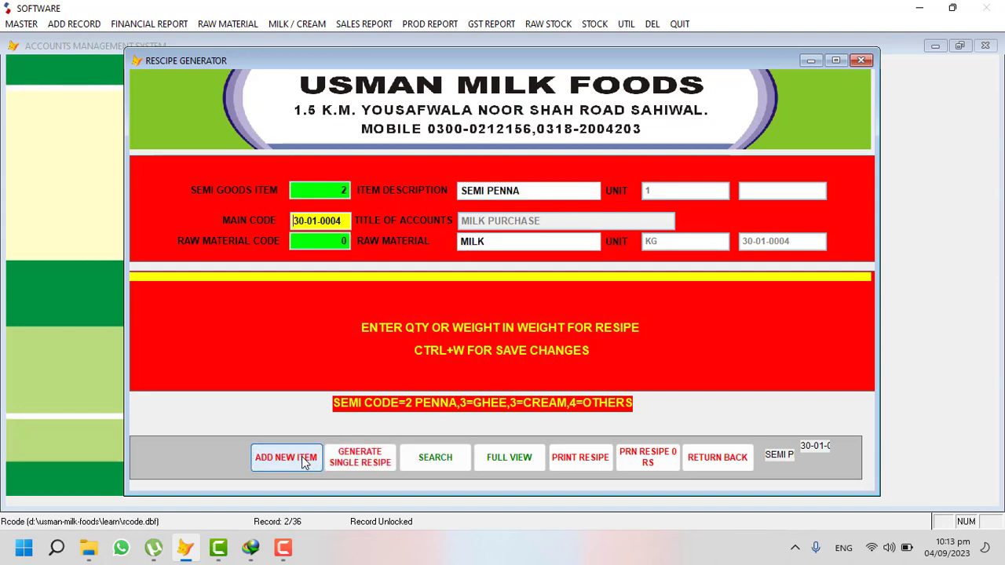
{"action": "key", "text": "Return"}
{"action": "type", "text": "raw"}
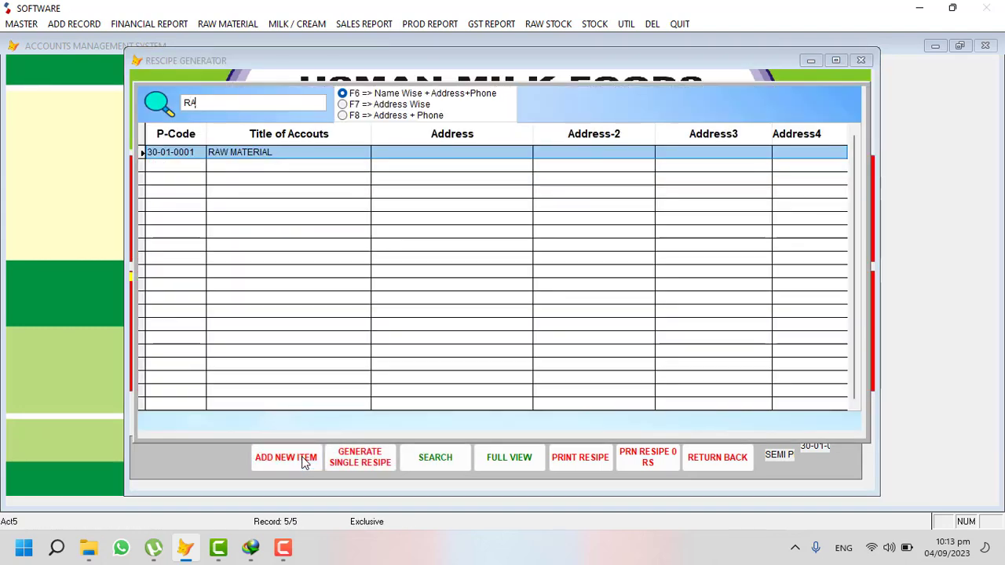
{"action": "key", "text": "Return"}
{"action": "key", "text": "Return"}
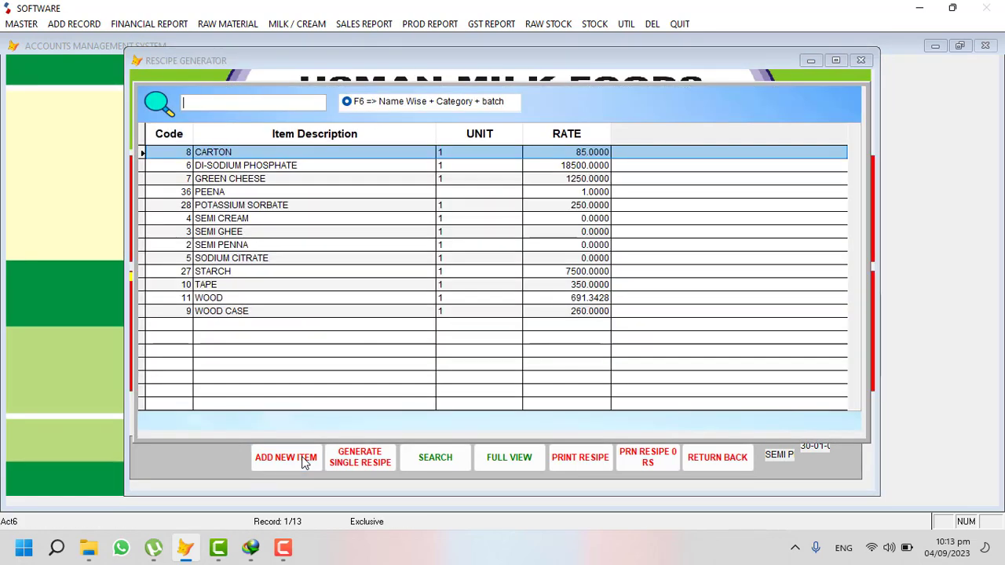
{"action": "key", "text": "Down"}
{"action": "key", "text": "Down"}
{"action": "key", "text": "Down"}
{"action": "key", "text": "Down"}
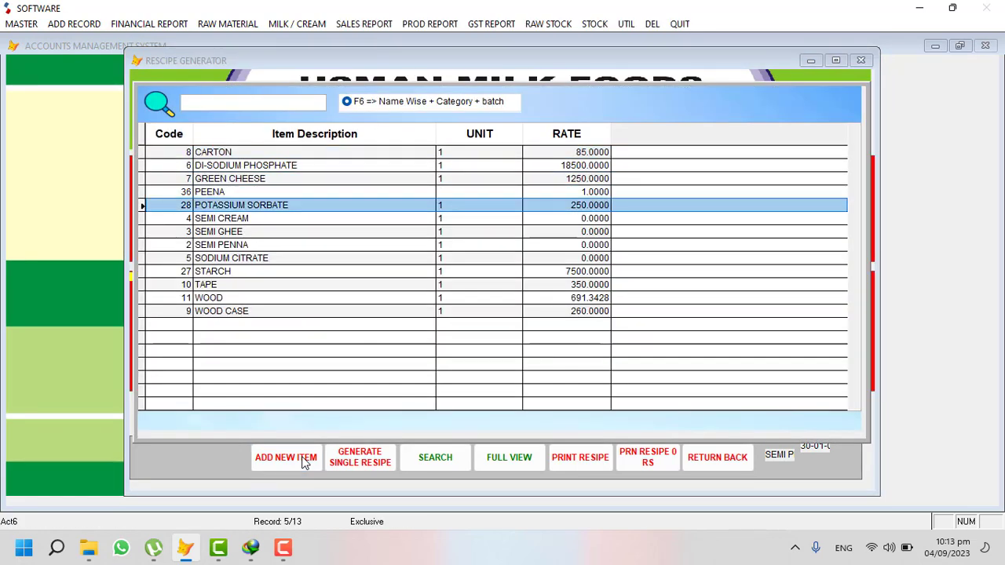
{"action": "key", "text": "Return"}
Generate the recipe line for POTASSIUM SORBATE and set its weight to 0.2
{"action": "left_click", "coordinate": [303, 460]}
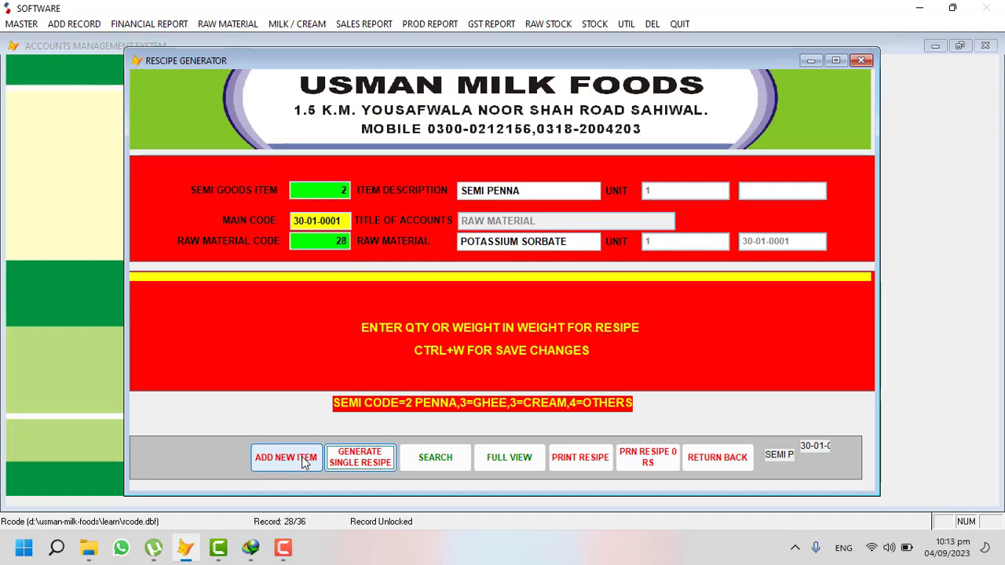
{"action": "key", "text": "Tab"}
{"action": "key", "text": "Tab"}
{"action": "key", "text": "Tab"}
{"action": "key", "text": "Tab"}
{"action": "key", "text": "Tab"}
{"action": "key", "text": "Tab"}
{"action": "key", "text": "Tab"}
{"action": "key", "text": "Tab"}
{"action": "key", "text": "Tab"}
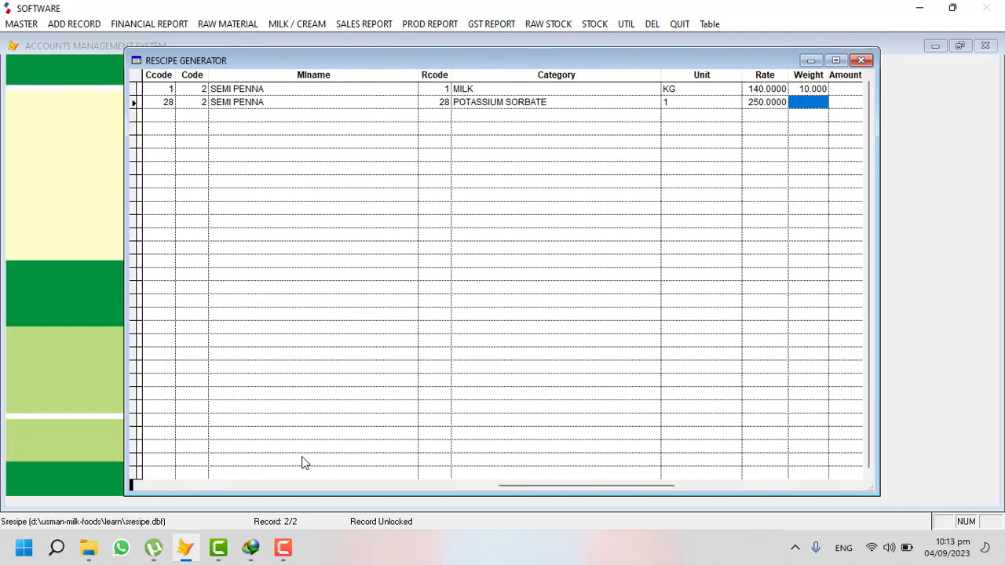
{"action": "type", "text": "0.2"}
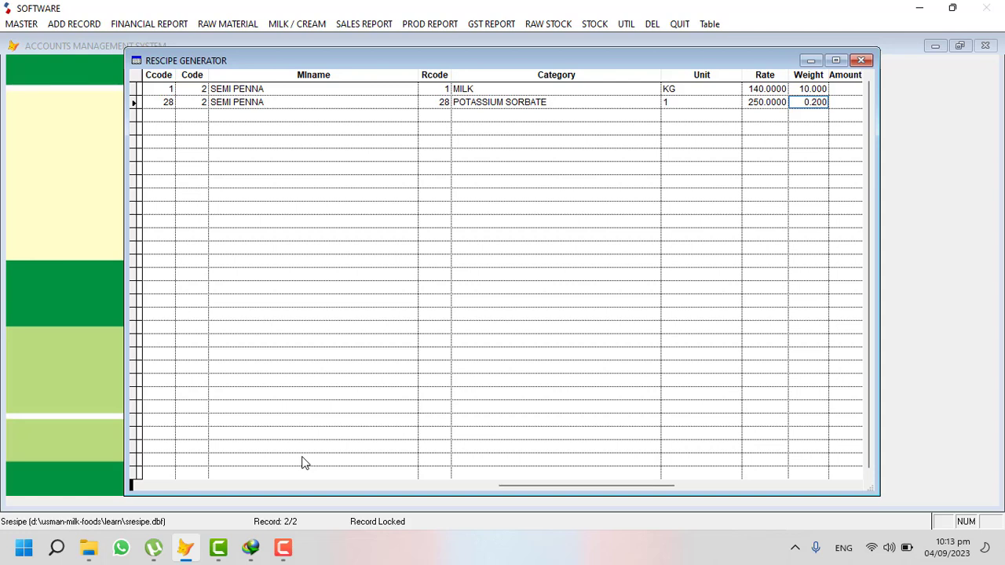
{"action": "key", "text": "Tab"}
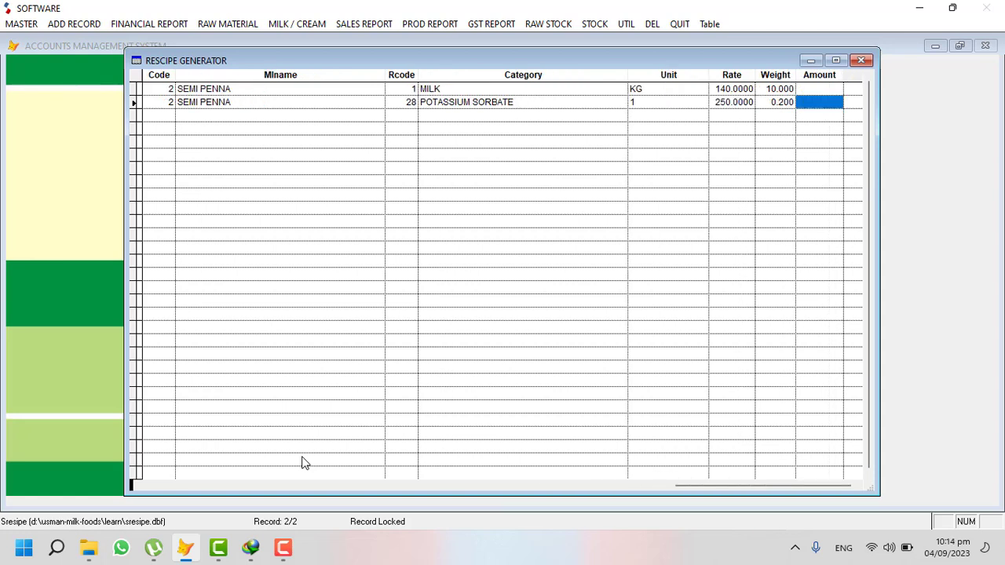
Save the SEMI PENNA recipe changes, preview the report of all semi recipes, and leave the recipe generator
{"action": "key", "text": "ctrl+w"}
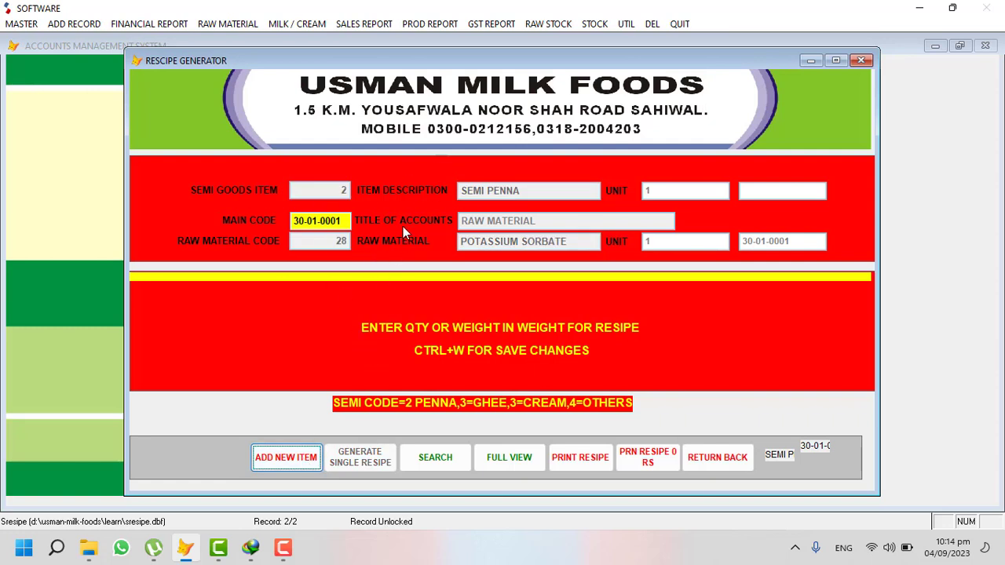
{"action": "left_click", "coordinate": [595, 462]}
{"action": "left_click", "coordinate": [543, 269]}
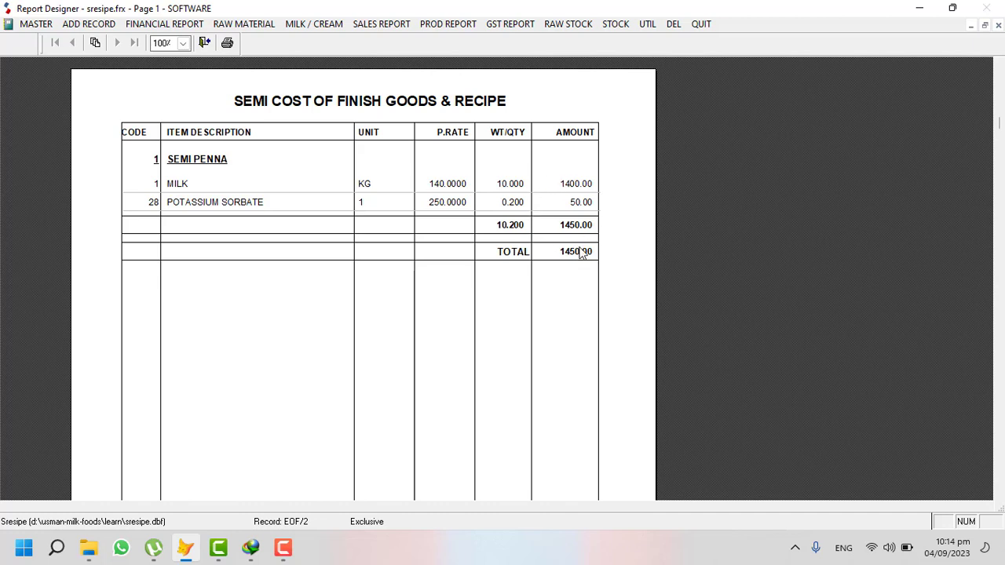
{"action": "key", "text": "Escape"}
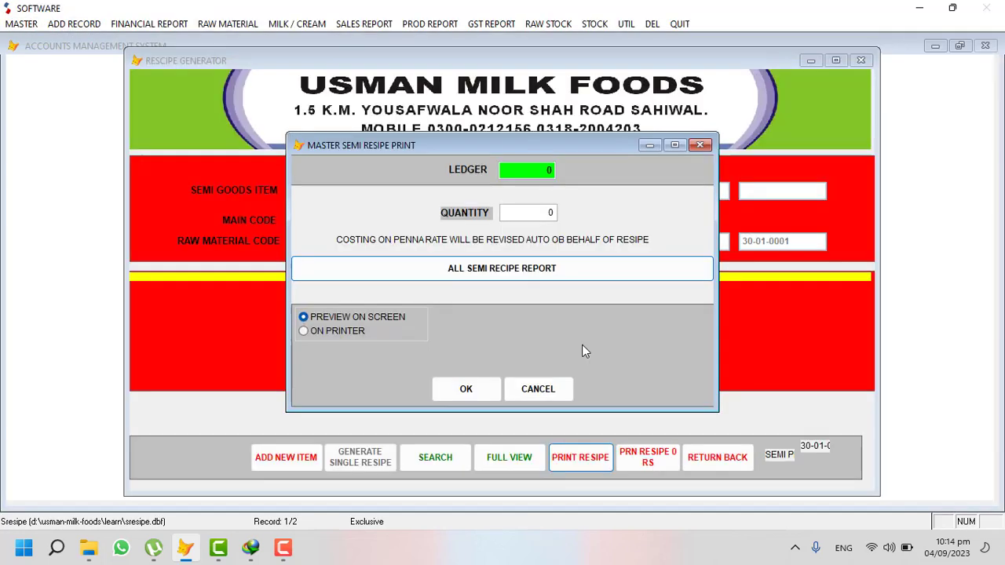
{"action": "key", "text": "Escape"}
{"action": "left_click", "coordinate": [718, 458]}
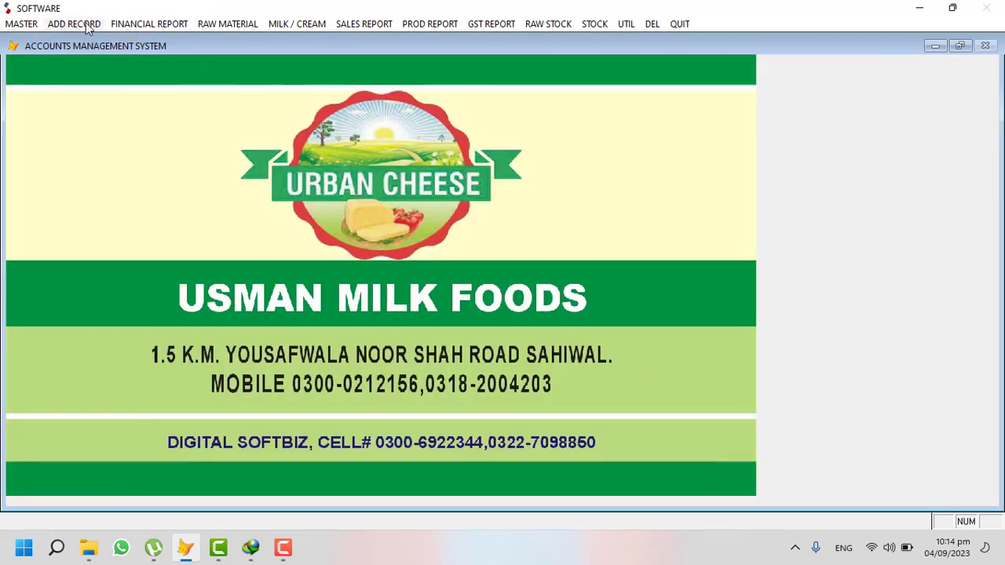
{"action": "left_click", "coordinate": [86, 26]}
{"action": "mouse_move", "coordinate": [84, 201]}
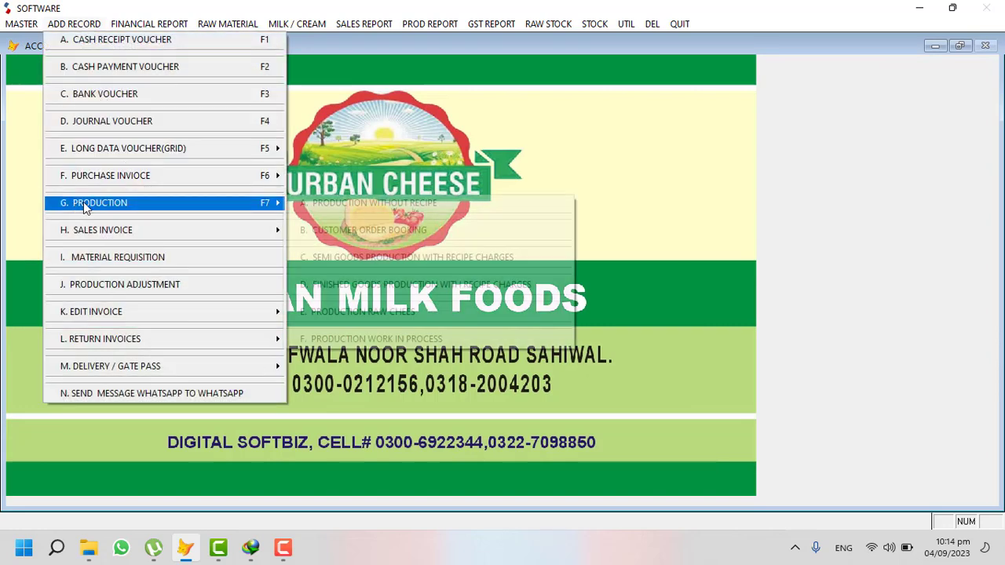
{"action": "left_click", "coordinate": [204, 204]}
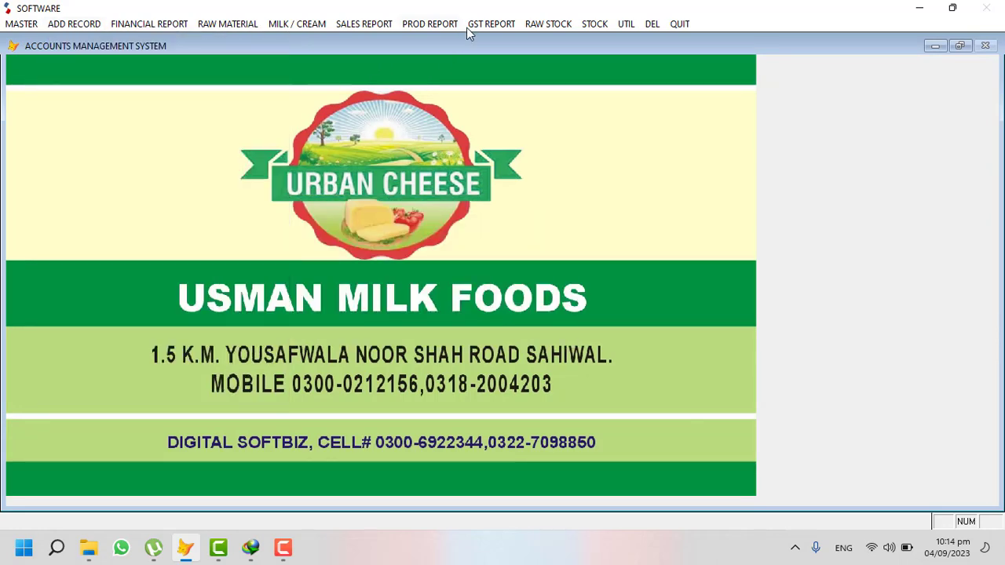
Preview the raw material stock report up to 04/09/2023 to check quantities before production
{"action": "left_click", "coordinate": [552, 25]}
{"action": "left_click", "coordinate": [581, 94]}
{"action": "key", "text": "Return"}
{"action": "key", "text": "Return"}
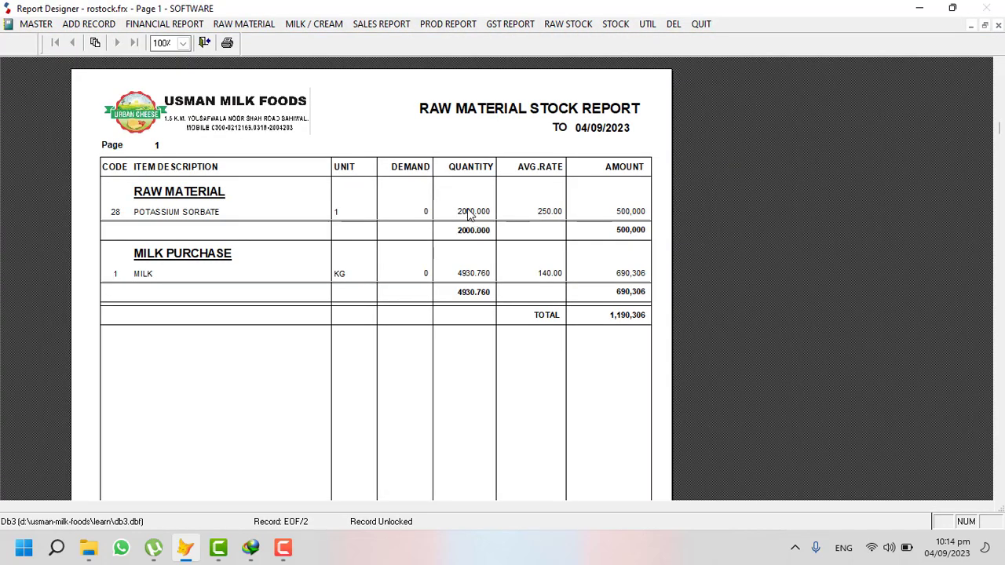
{"action": "key", "text": "Escape"}
{"action": "key", "text": "Escape"}
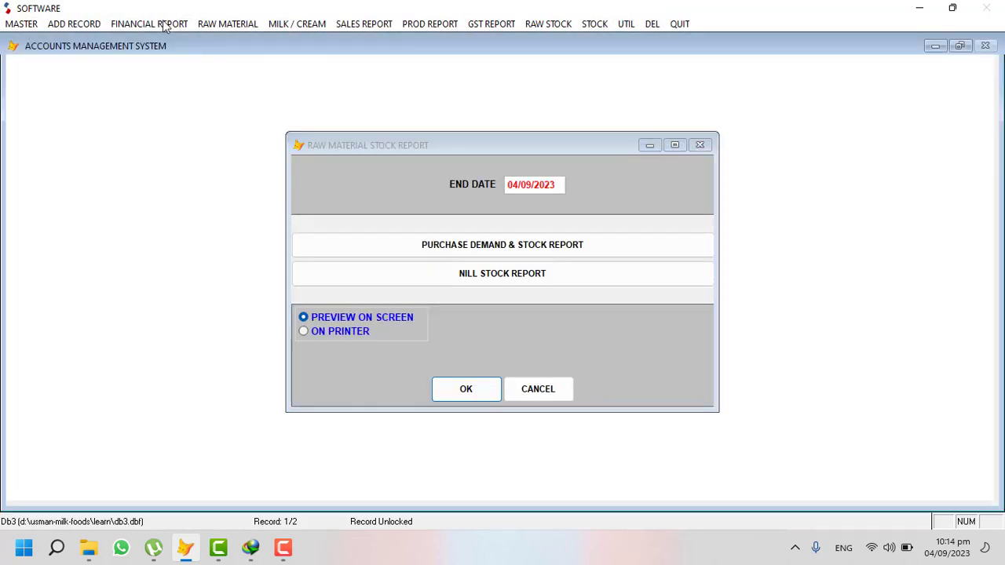
Start a semi goods production entry with recipe charges dated 04/09/2023, using the RAW MATERIAL CONSUMED expenses account
{"action": "left_click", "coordinate": [92, 25]}
{"action": "mouse_move", "coordinate": [221, 203]}
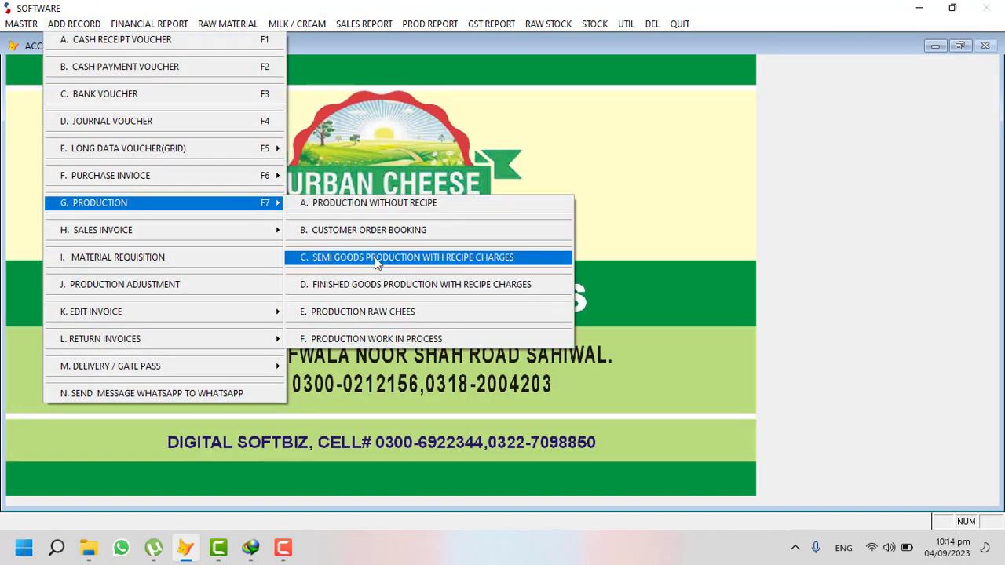
{"action": "left_click", "coordinate": [398, 263]}
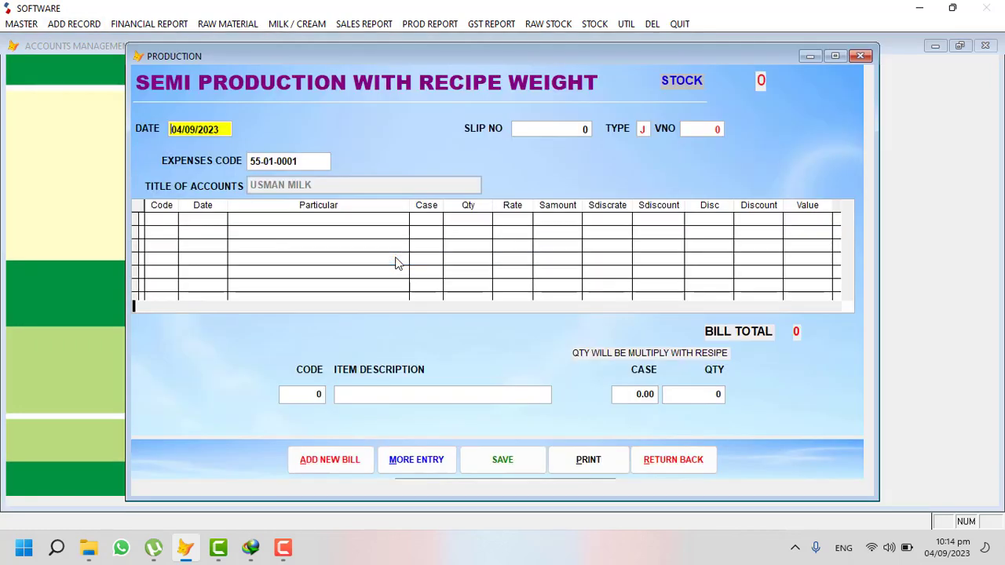
{"action": "key", "text": "Return"}
{"action": "key", "text": "Return"}
{"action": "key", "text": "Return"}
{"action": "key", "text": "Return"}
{"action": "key", "text": "Return"}
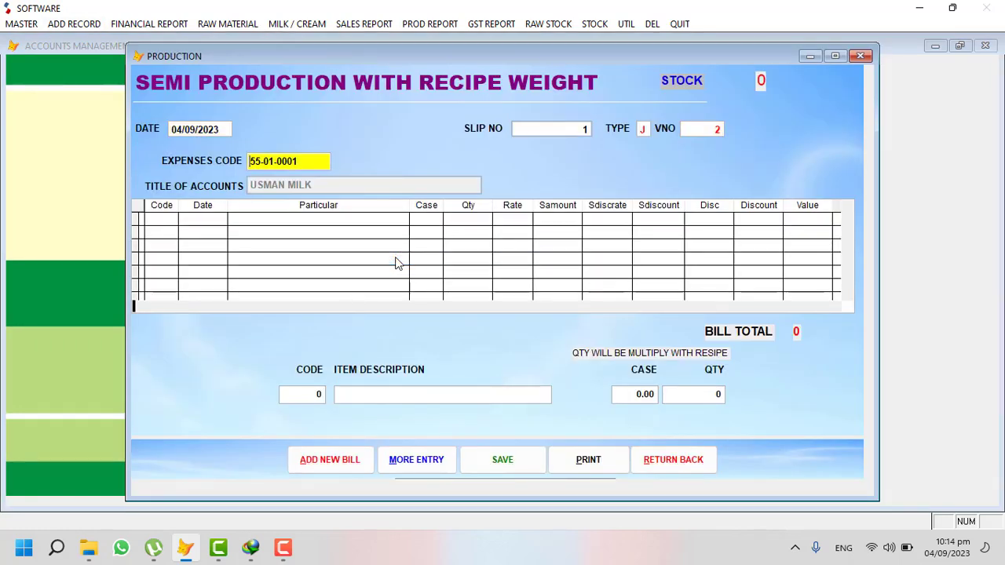
{"action": "key", "text": "Return"}
Look up the semi goods items and choose SEMI PENNA as the item to produce
{"action": "type", "text": "SEM"}
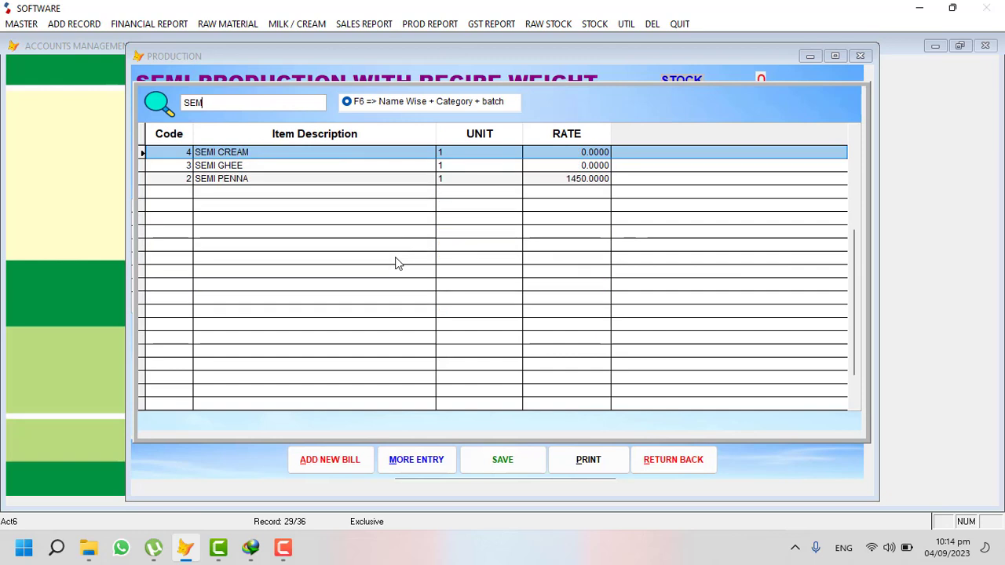
{"action": "key", "text": "Down"}
{"action": "key", "text": "Down"}
{"action": "key", "text": "Return"}
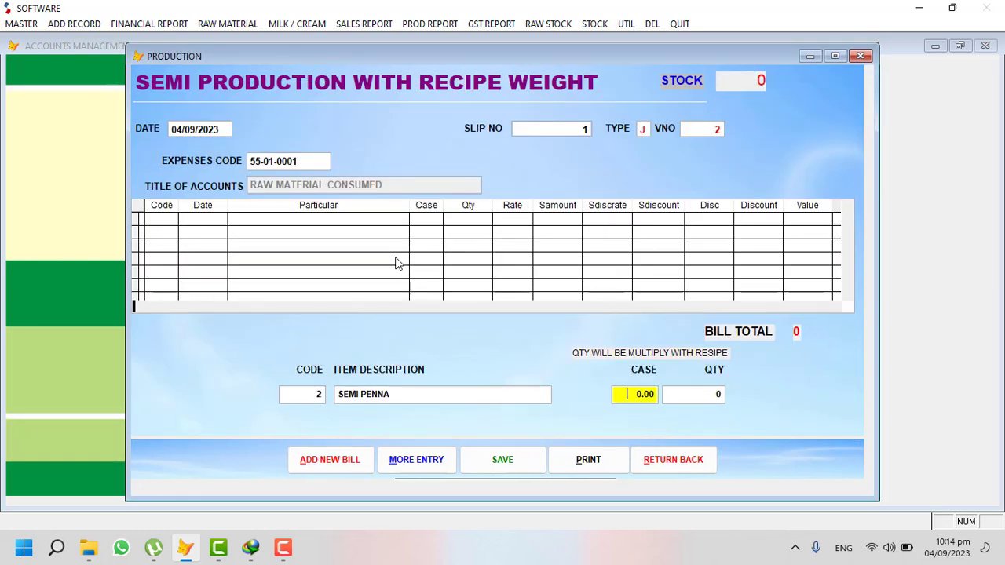
Set the SEMI PENNA production case to 100, save the entry, and leave the production form
{"action": "type", "text": "1"}
{"action": "key", "text": "Return"}
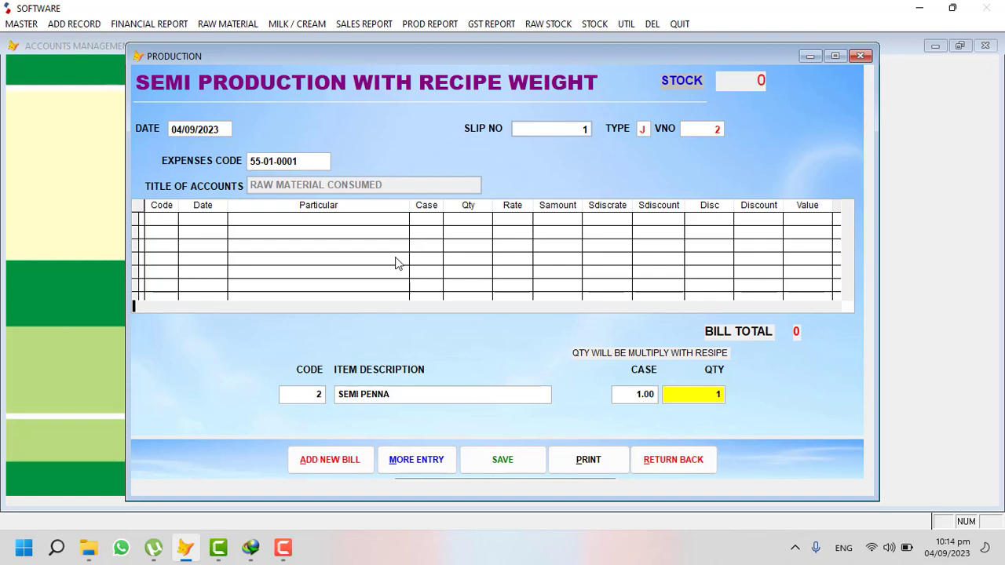
{"action": "key", "text": "Up"}
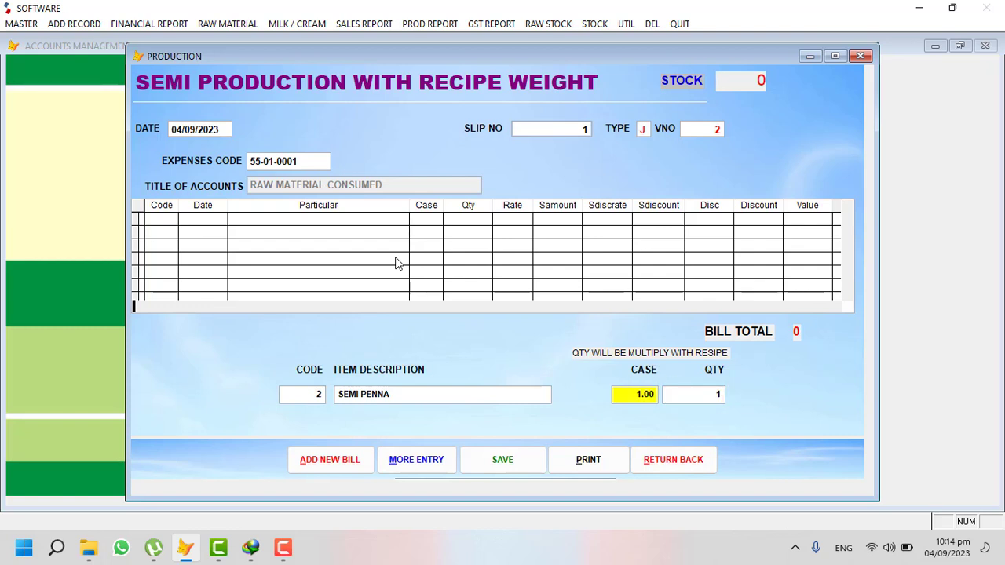
{"action": "type", "text": "100"}
{"action": "key", "text": "Return"}
{"action": "key", "text": "Return"}
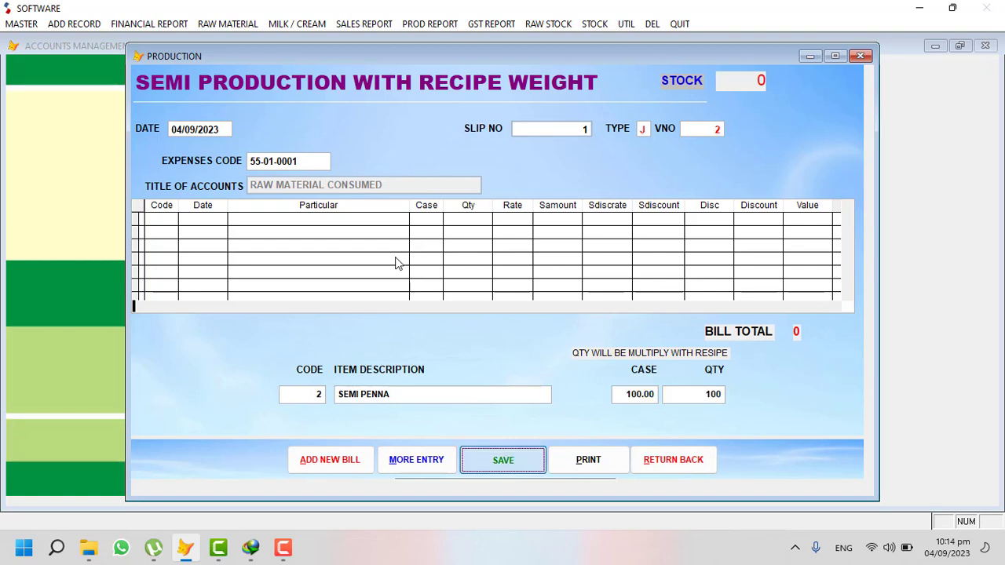
{"action": "key", "text": "Return"}
{"action": "left_click", "coordinate": [651, 460]}
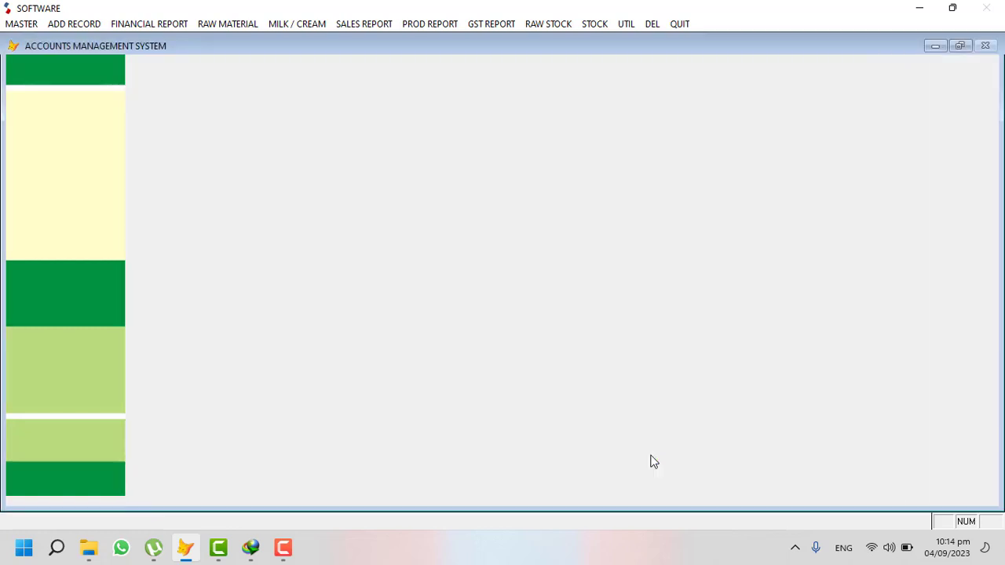
Preview the daily raw material consumption report from 04/09/2023 to 04/09/2023
{"action": "left_click", "coordinate": [239, 24]}
{"action": "mouse_move", "coordinate": [298, 174]}
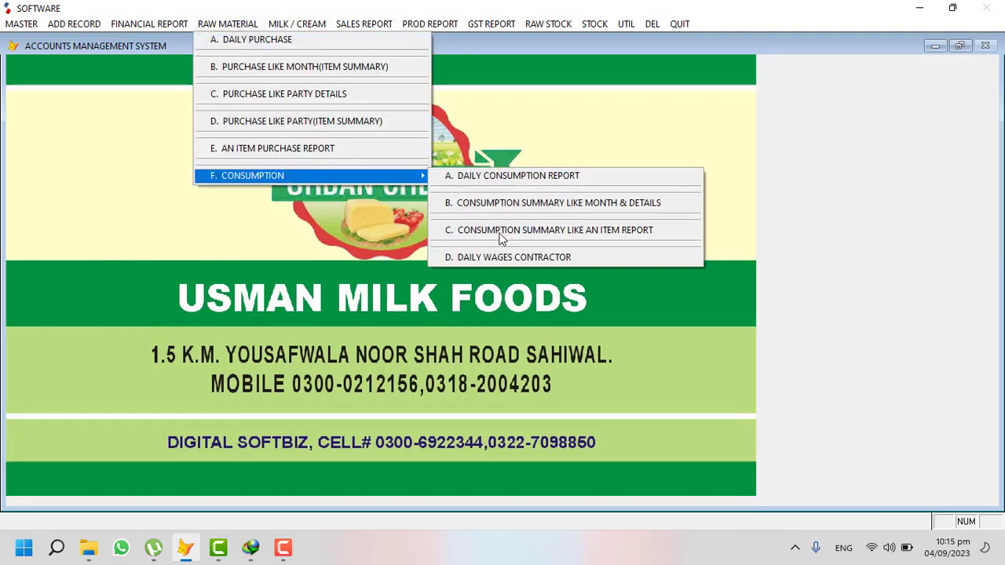
{"action": "left_click", "coordinate": [501, 177]}
{"action": "type", "text": "04092023"}
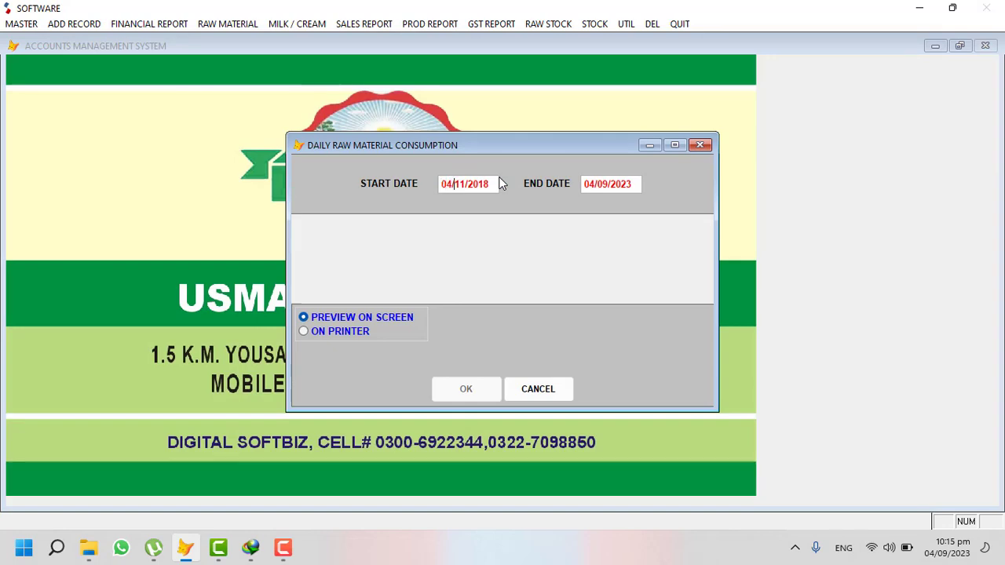
{"action": "key", "text": "Return"}
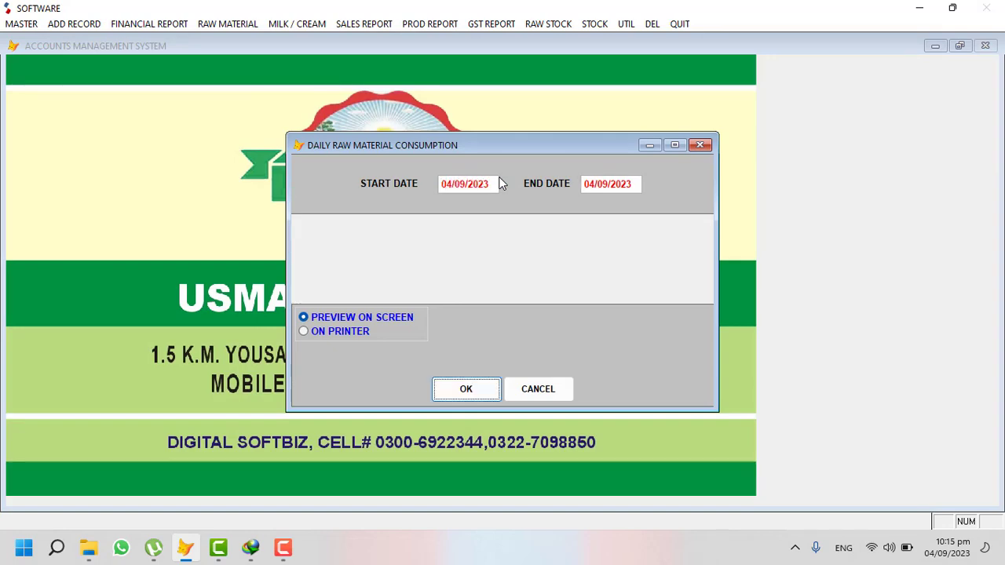
{"action": "key", "text": "Return"}
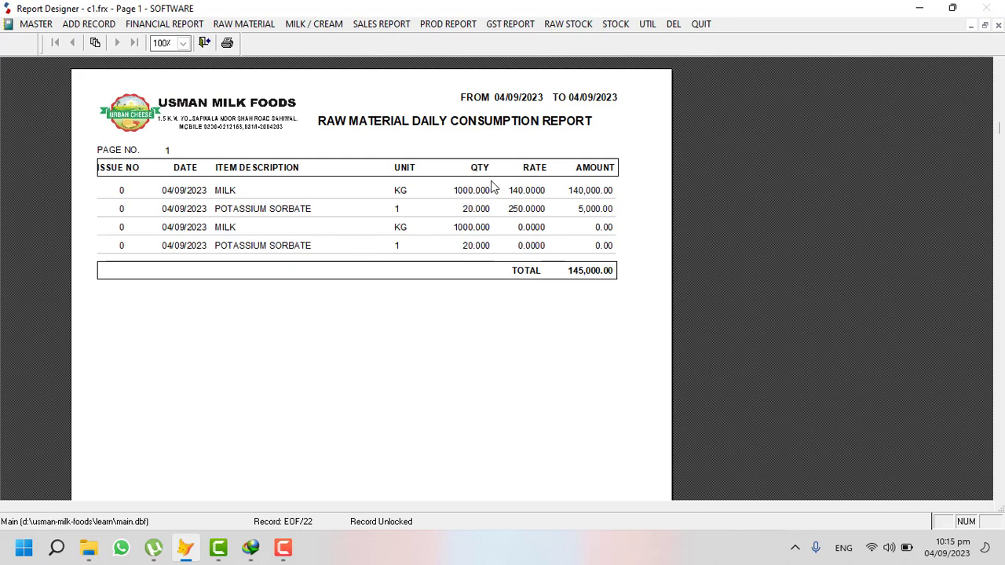
{"action": "key", "text": "Escape"}
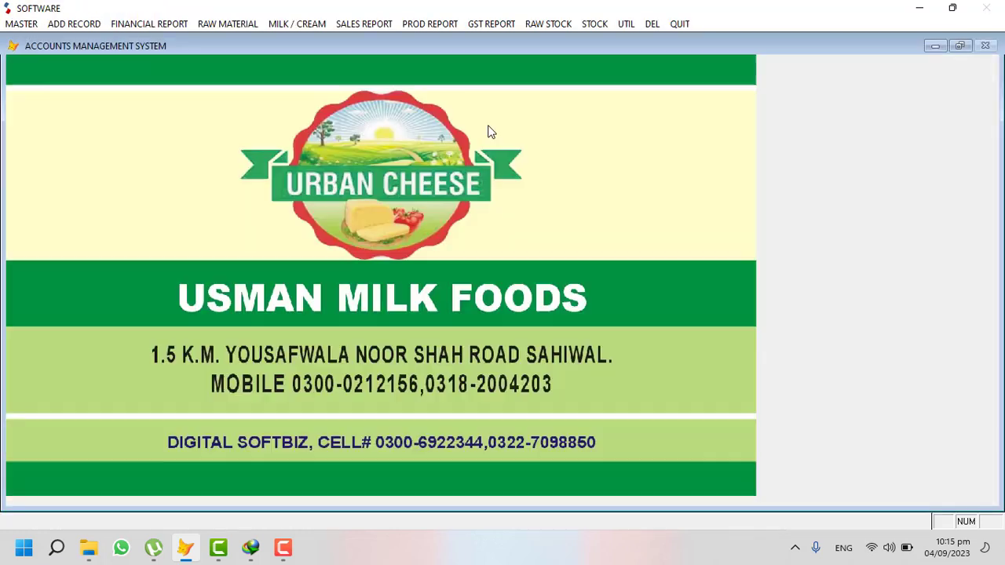
Preview the daily semi production report from 04/09/2023 to 04/09/2023 and close it
{"action": "left_click", "coordinate": [357, 23]}
{"action": "left_click", "coordinate": [450, 41]}
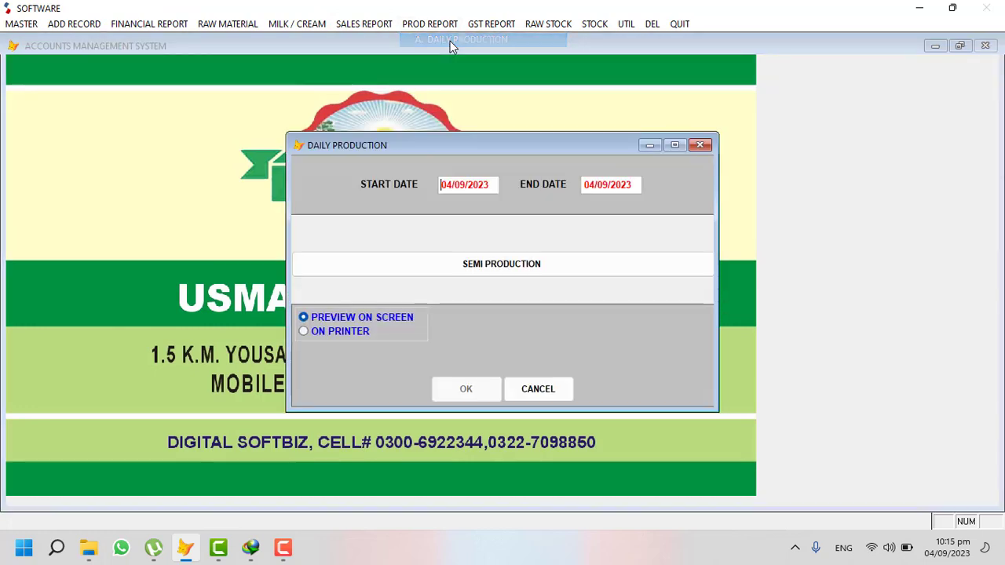
{"action": "type", "text": "04/09/20"}
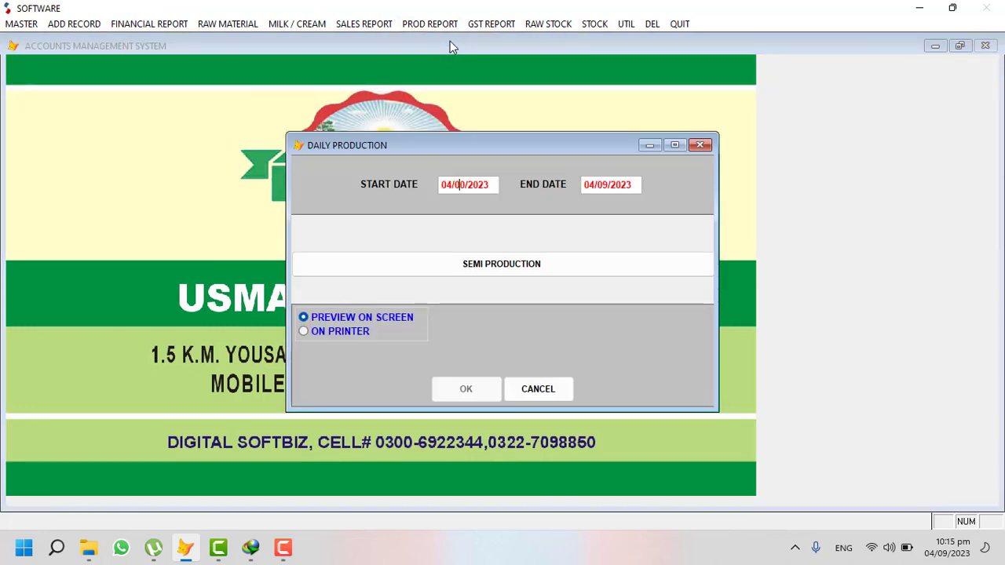
{"action": "type", "text": "23"}
{"action": "key", "text": "Return"}
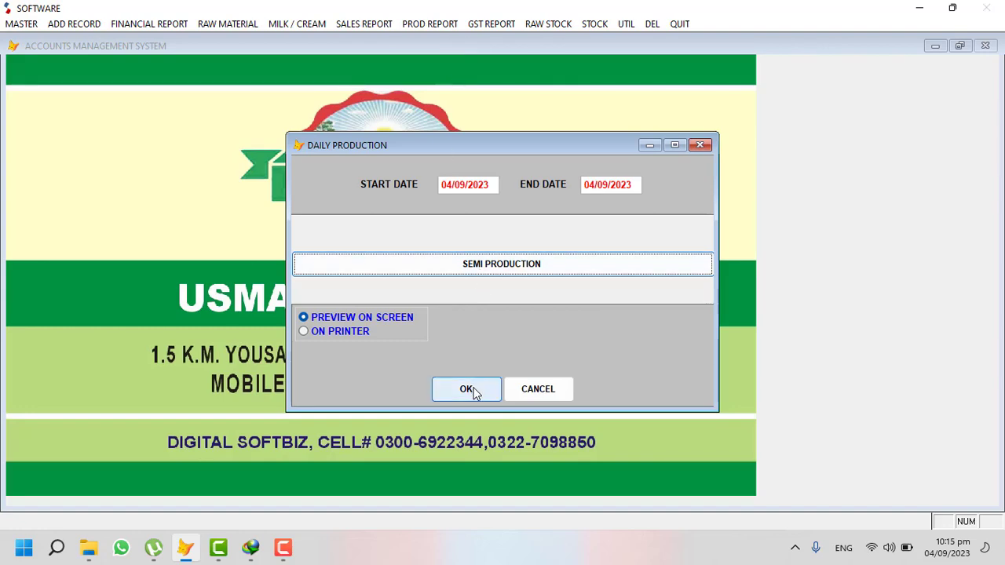
{"action": "left_click", "coordinate": [521, 263]}
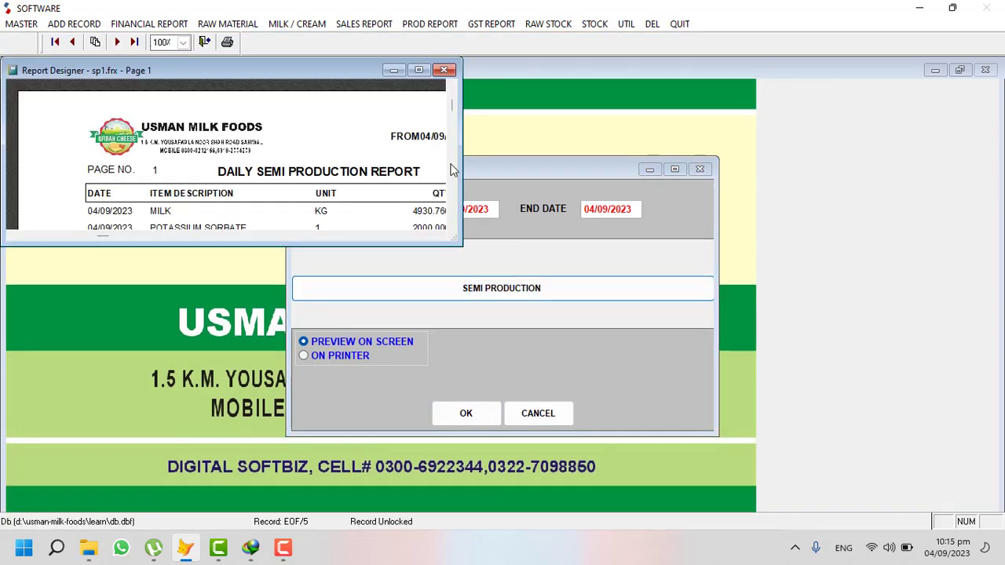
{"action": "left_click", "coordinate": [419, 71]}
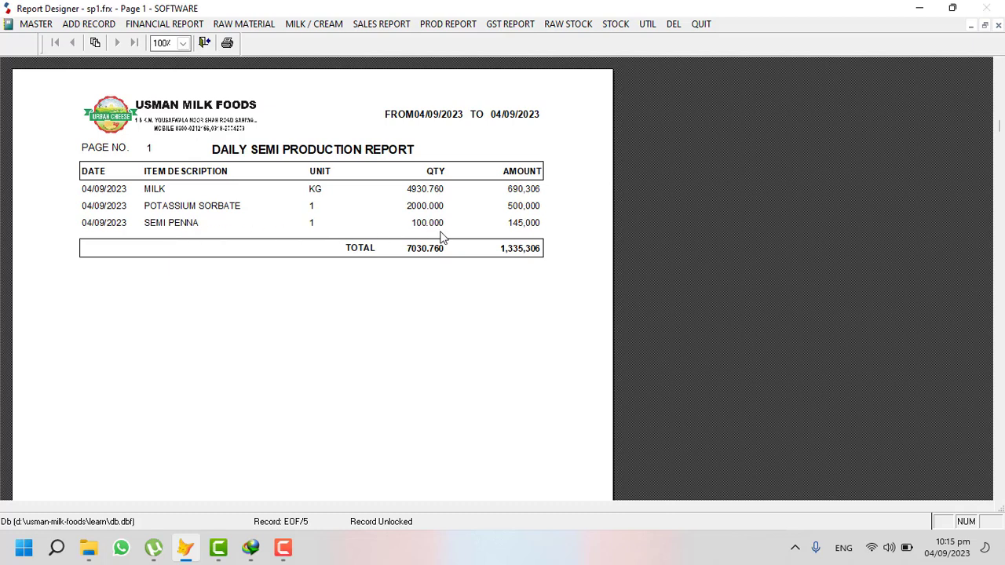
{"action": "key", "text": "Escape"}
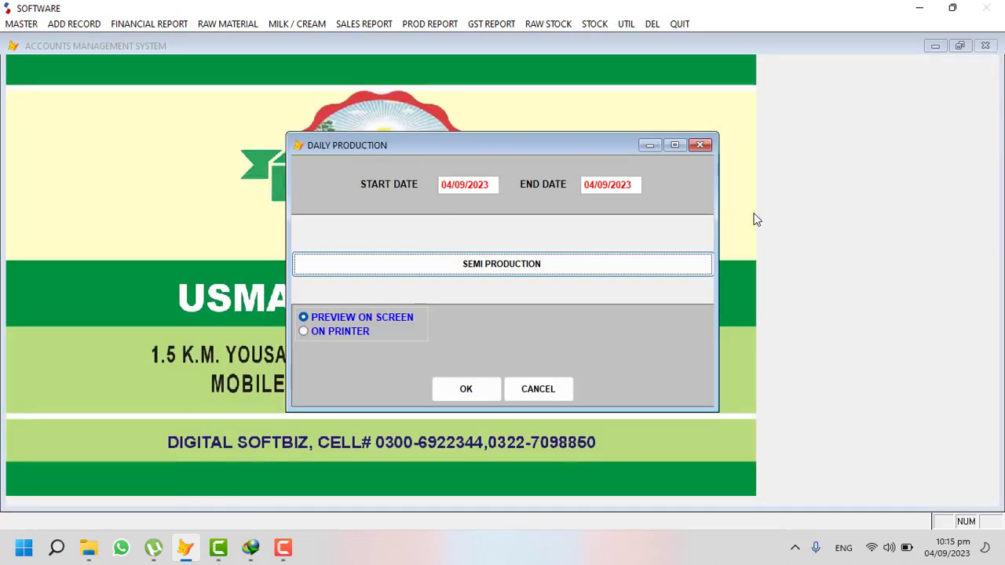
{"action": "left_click", "coordinate": [699, 146]}
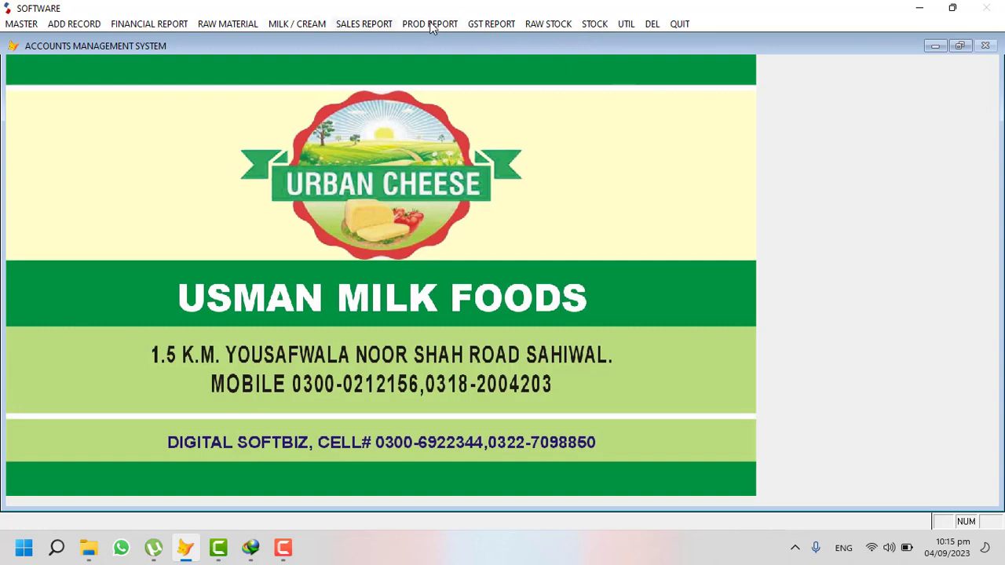
Preview the raw material stock report up to 04/09/2023 to check the stock after the SEMI PENNA production
{"action": "left_click", "coordinate": [493, 23]}
{"action": "left_click", "coordinate": [574, 93]}
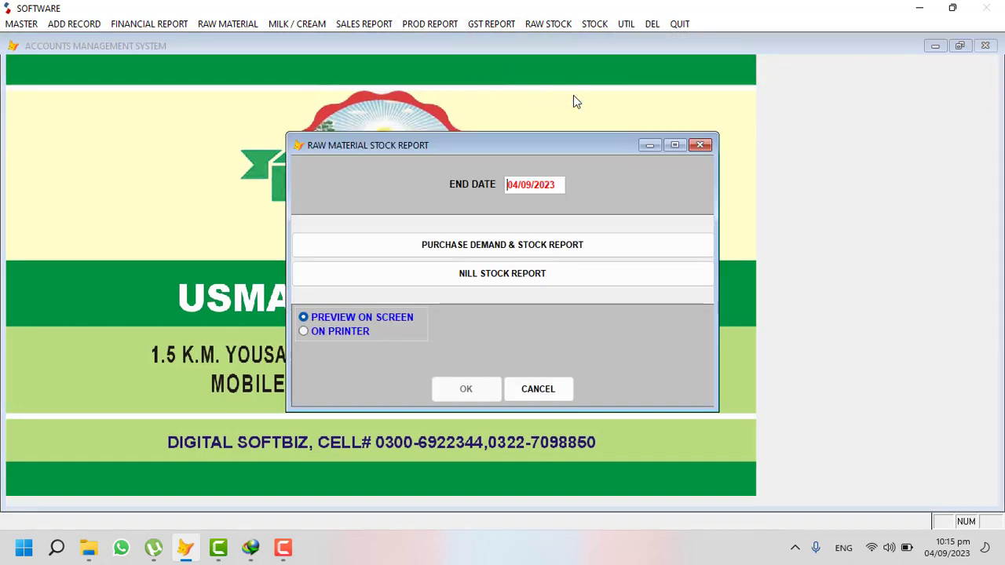
{"action": "key", "text": "Return"}
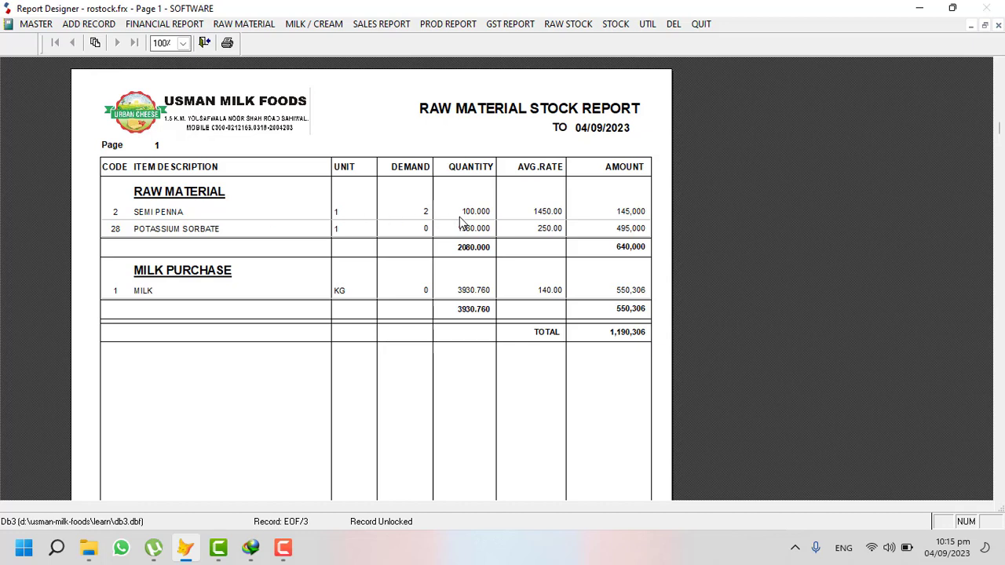
{"action": "key", "text": "Escape"}
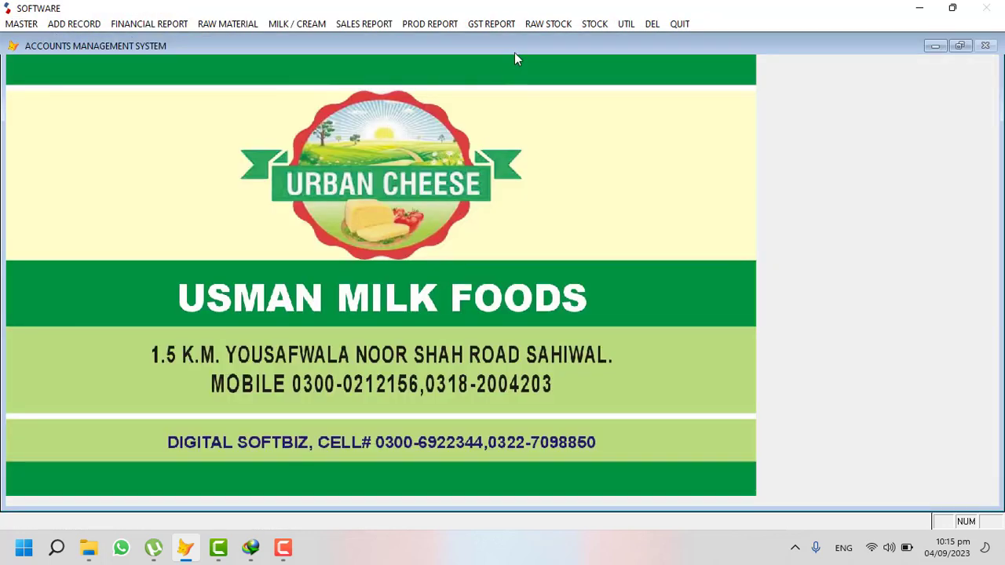
Open the master item profile and display its full list of items
{"action": "left_click", "coordinate": [593, 25]}
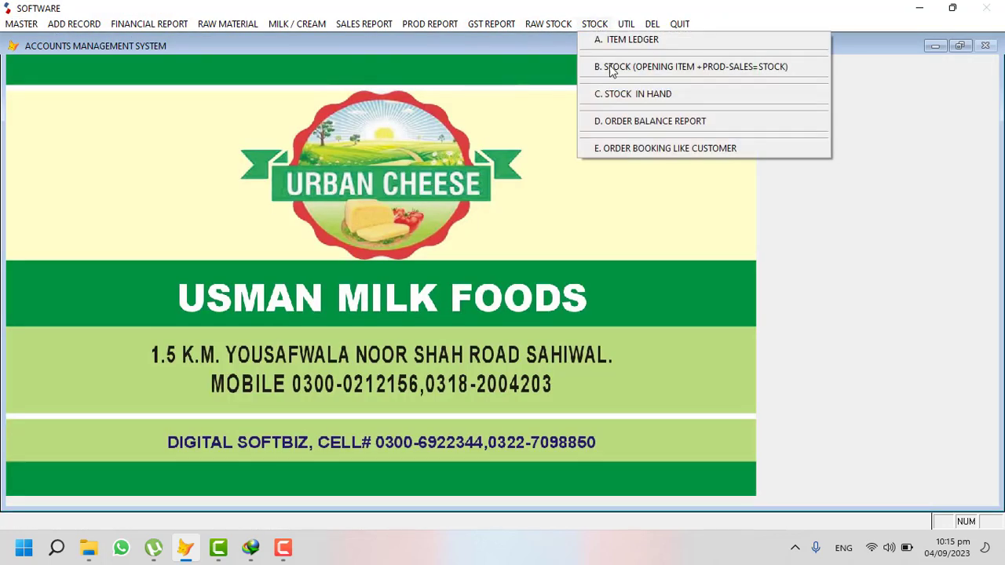
{"action": "left_click", "coordinate": [231, 83]}
{"action": "left_click", "coordinate": [21, 24]}
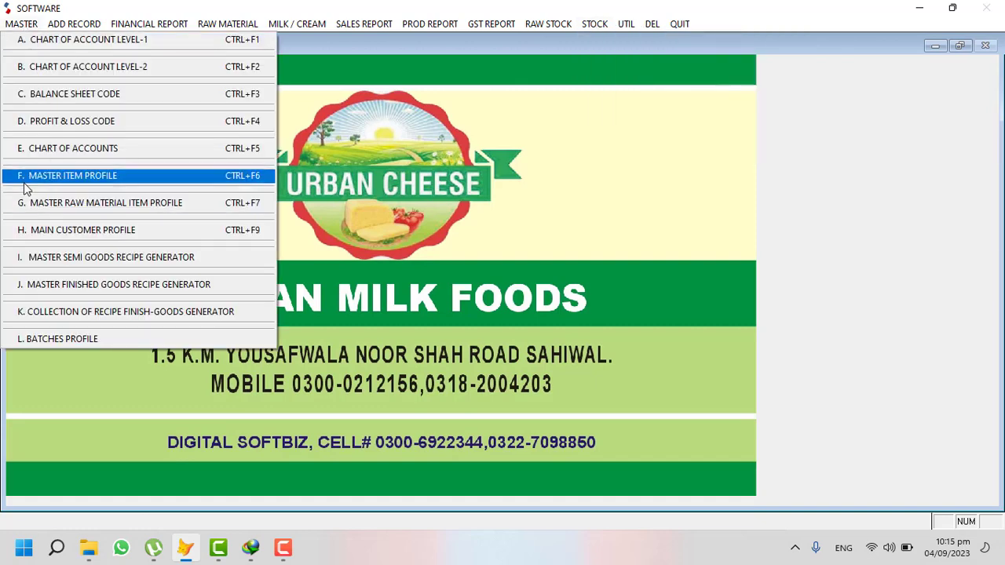
{"action": "left_click", "coordinate": [105, 175]}
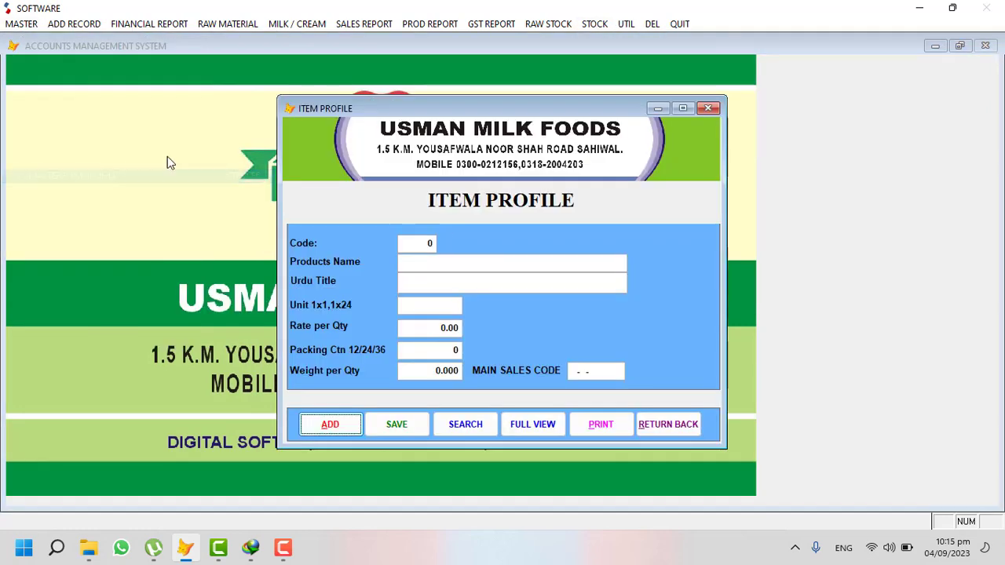
{"action": "left_click", "coordinate": [531, 423]}
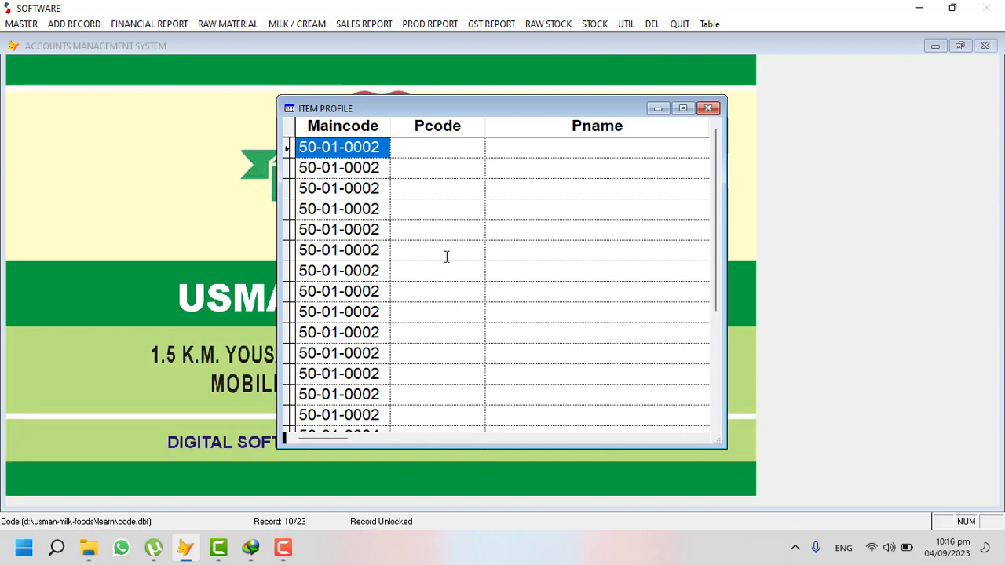
Examine the codes and names of the finished items in the item profile list
{"action": "key", "text": "Down"}
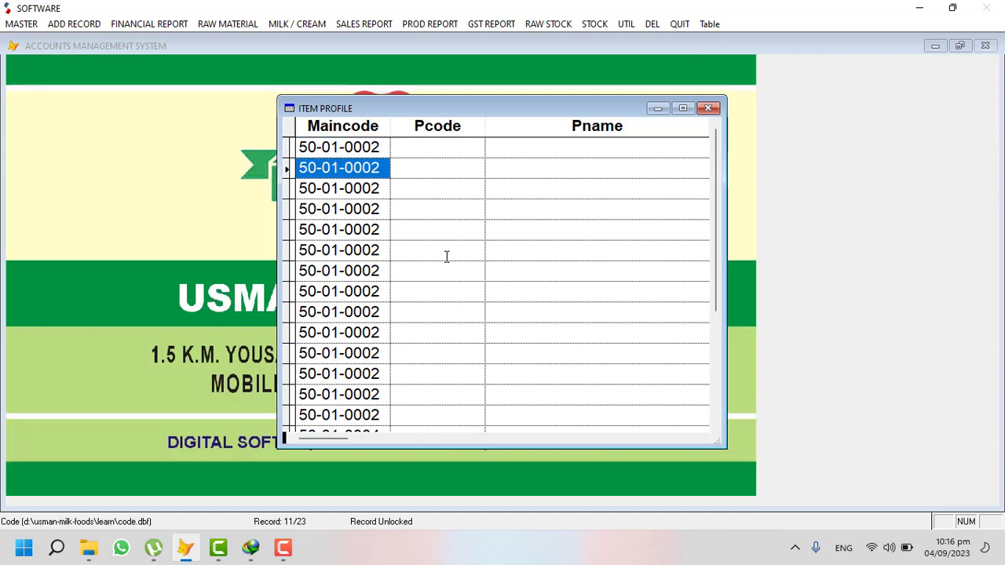
{"action": "key", "text": "Up"}
{"action": "key", "text": "Tab"}
{"action": "key", "text": "Tab"}
{"action": "key", "text": "Tab"}
{"action": "key", "text": "Tab"}
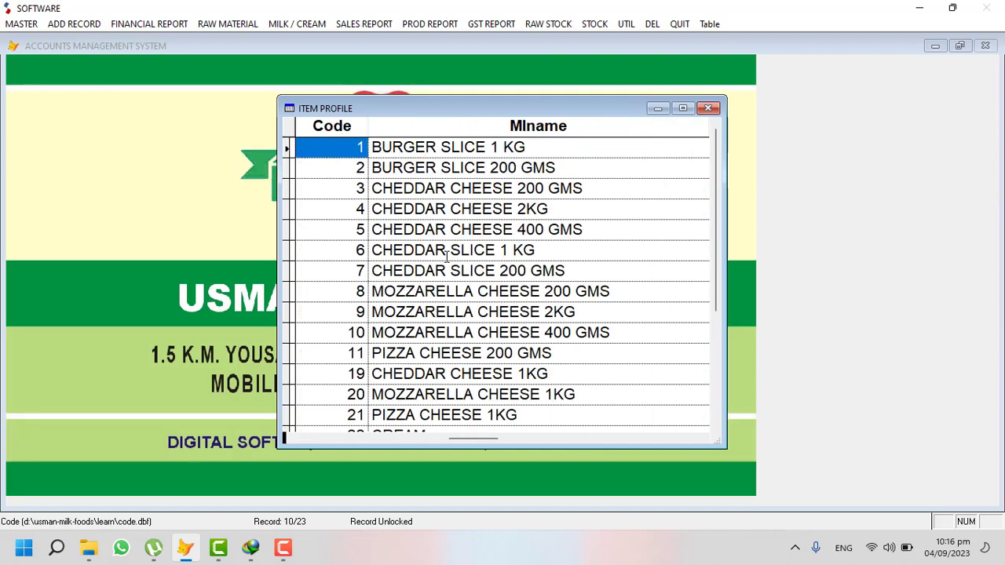
{"action": "key", "text": "Down"}
{"action": "key", "text": "Down"}
{"action": "key", "text": "Down"}
{"action": "key", "text": "Down"}
{"action": "key", "text": "Up"}
{"action": "key", "text": "Up"}
{"action": "key", "text": "Up"}
{"action": "key", "text": "Up"}
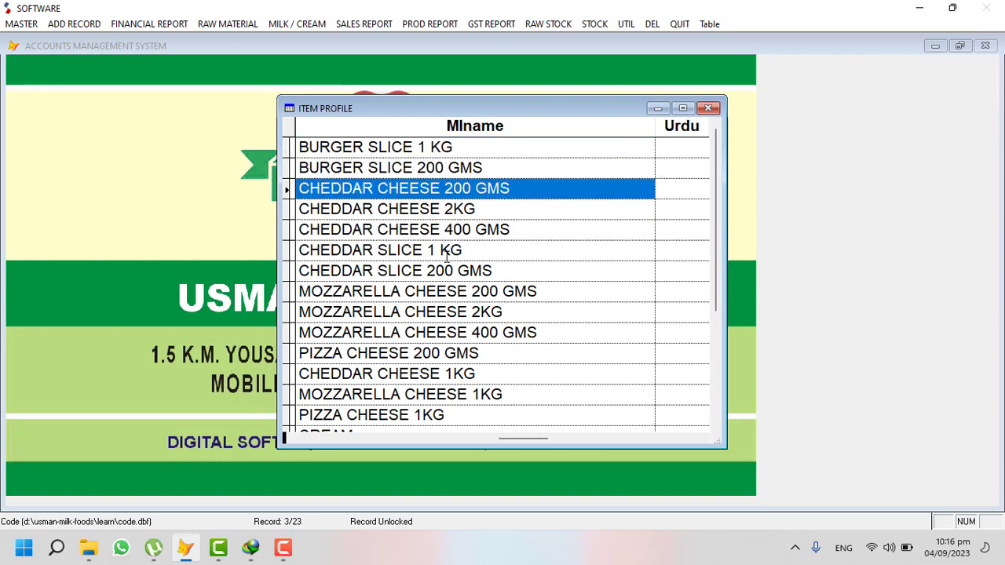
{"action": "key", "text": "Down"}
{"action": "key", "text": "Down"}
{"action": "key", "text": "Down"}
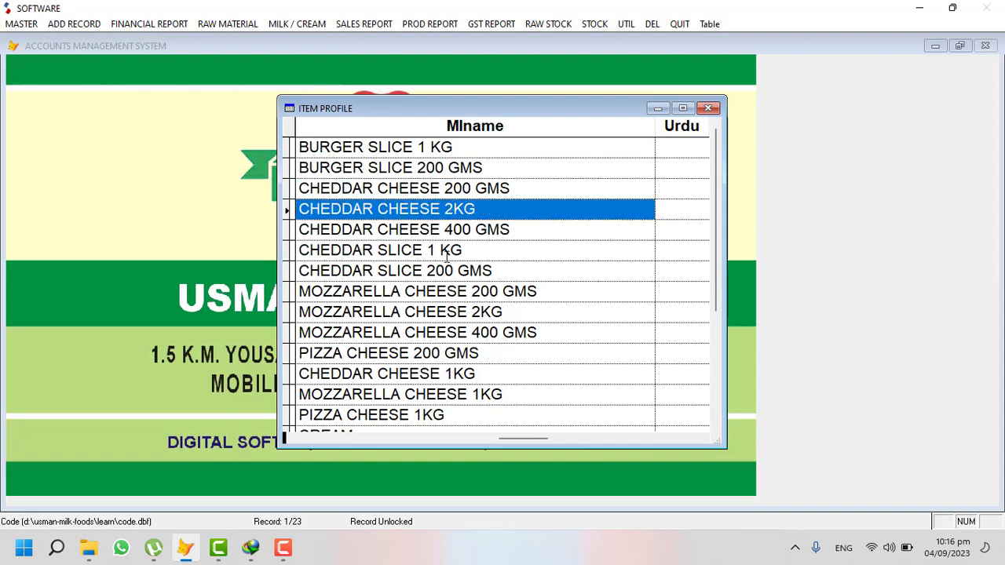
Check the unit, carton packing and rate of CHEDDAR CHEESE 2KG in the item profile list
{"action": "key", "text": "Tab"}
{"action": "key", "text": "Tab"}
{"action": "key", "text": "Tab"}
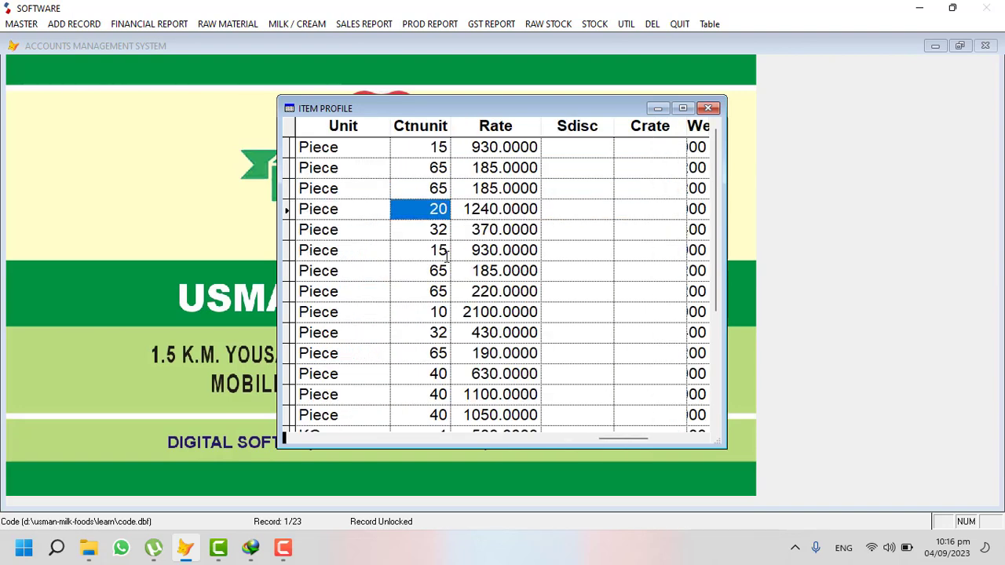
{"action": "key", "text": "Tab"}
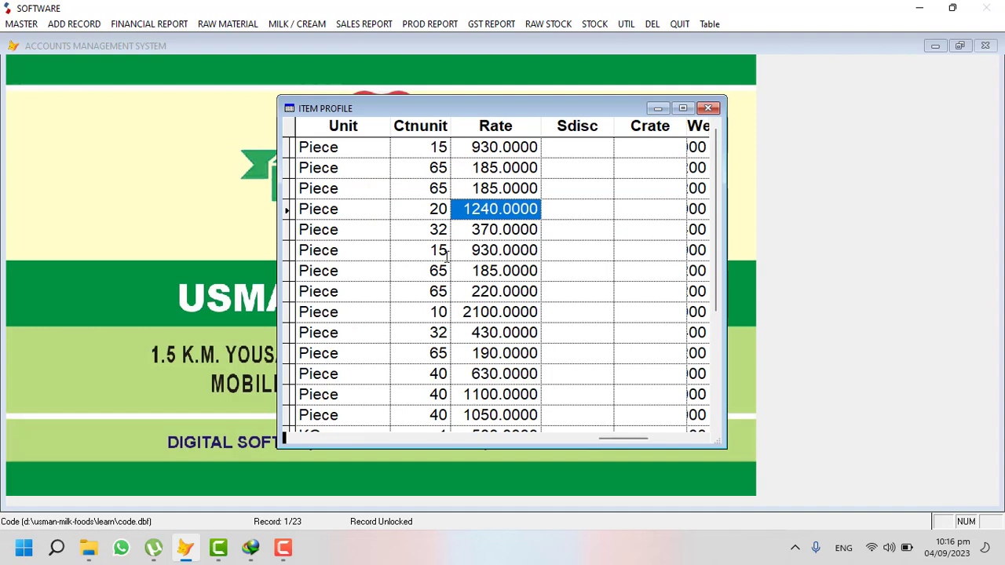
{"action": "key", "text": "shift+Tab"}
{"action": "key", "text": "shift+Tab"}
{"action": "key", "text": "shift+Tab"}
{"action": "key", "text": "shift+Tab"}
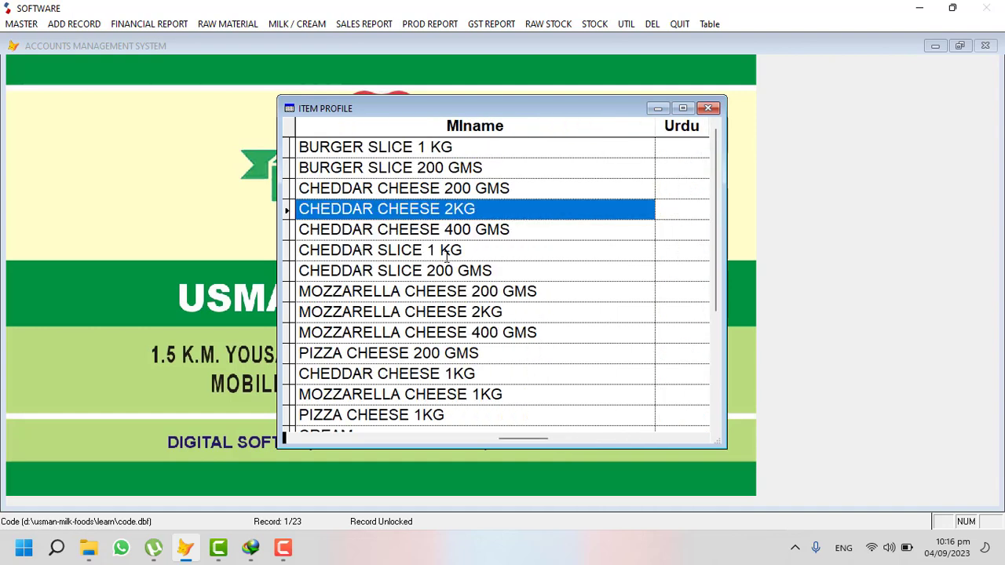
Look up the code of CHEDDAR SLICE 1 KG, and close the item profile
{"action": "left_click_drag", "start_coordinate": [480, 251], "coordinate": [301, 249]}
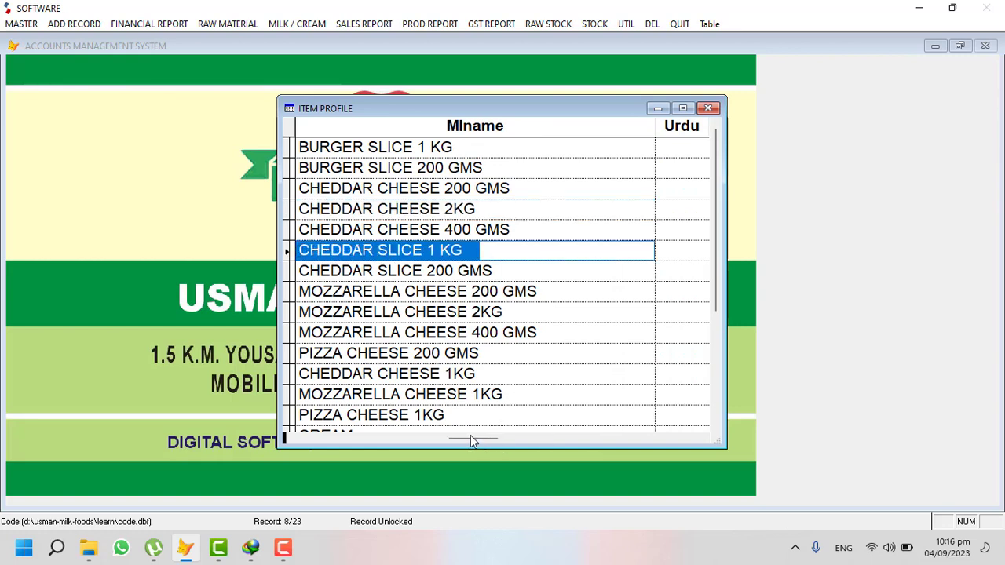
{"action": "left_click_drag", "start_coordinate": [470, 435], "coordinate": [414, 437]}
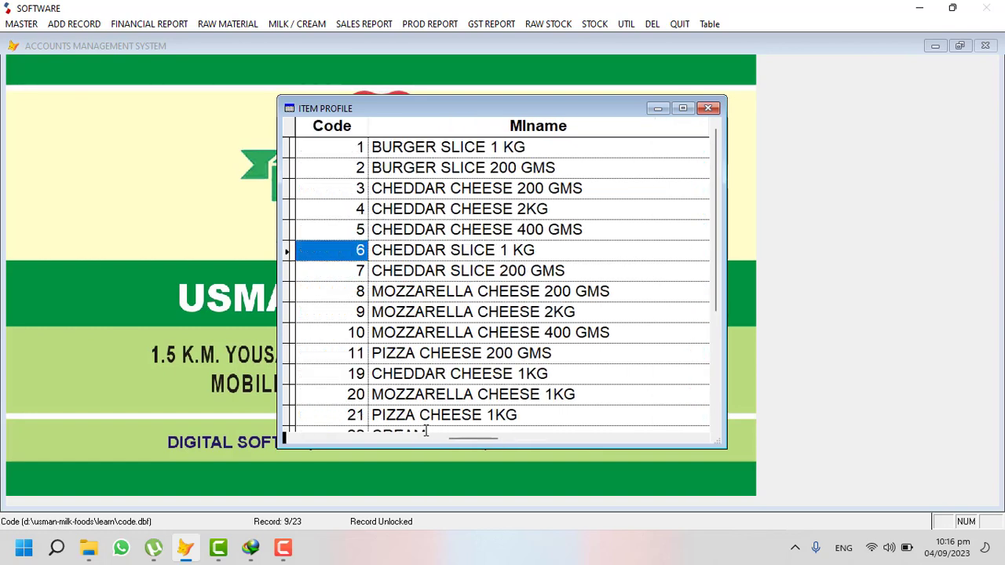
{"action": "key", "text": "Escape"}
{"action": "left_click", "coordinate": [657, 429]}
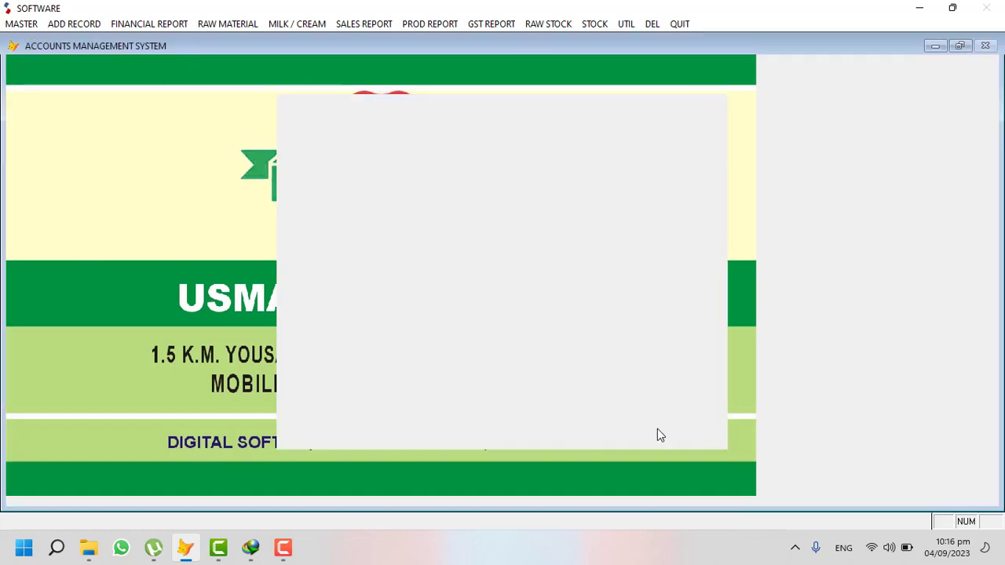
Start a new finished goods recipe in the master recipe generator for the item CHEDDAR SLICE 1 KG
{"action": "left_click", "coordinate": [24, 25]}
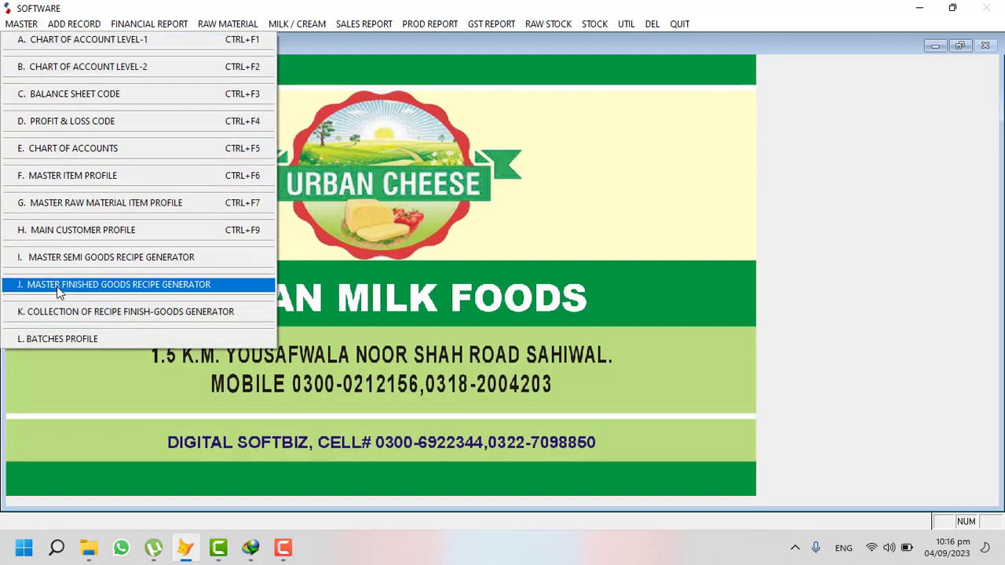
{"action": "left_click", "coordinate": [157, 287]}
{"action": "left_click", "coordinate": [281, 458]}
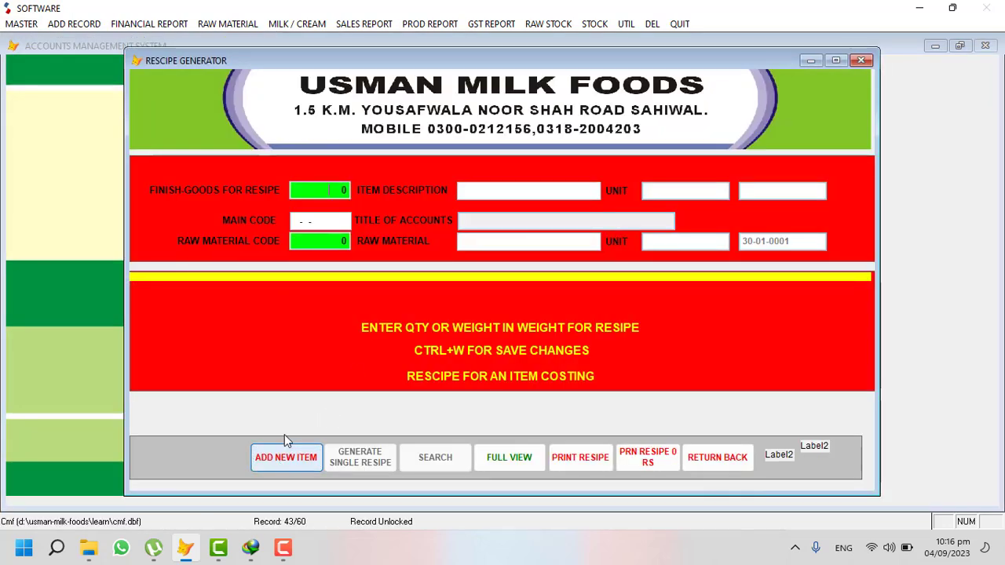
{"action": "type", "text": "CH"}
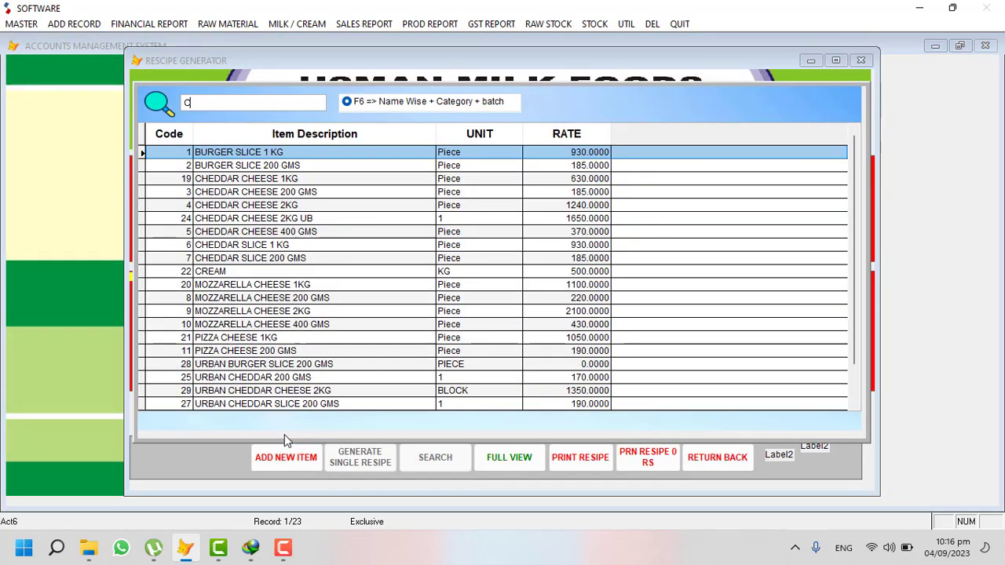
{"action": "key", "text": "Down"}
{"action": "key", "text": "Down"}
{"action": "key", "text": "Down"}
{"action": "key", "text": "Down"}
{"action": "key", "text": "Down"}
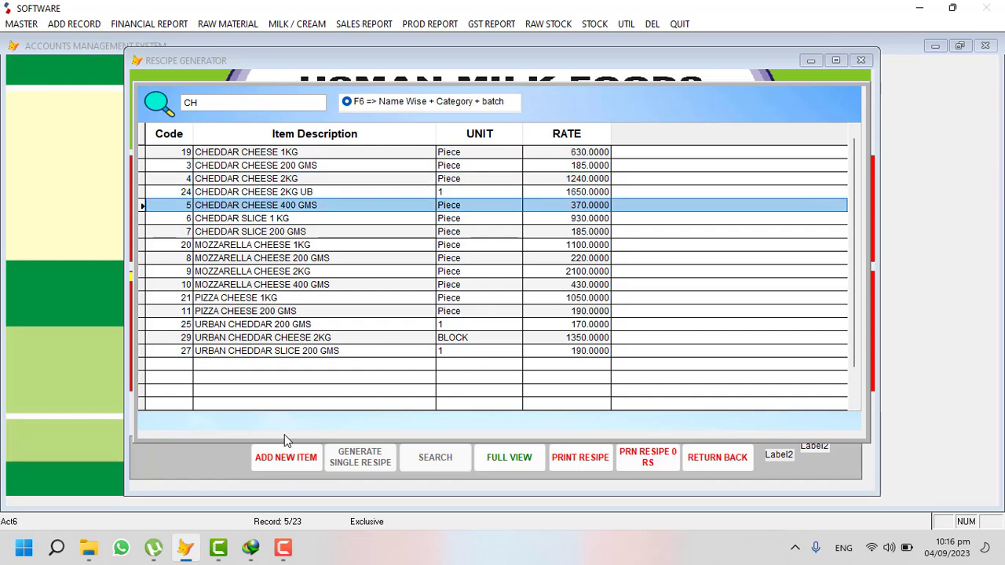
{"action": "key", "text": "Return"}
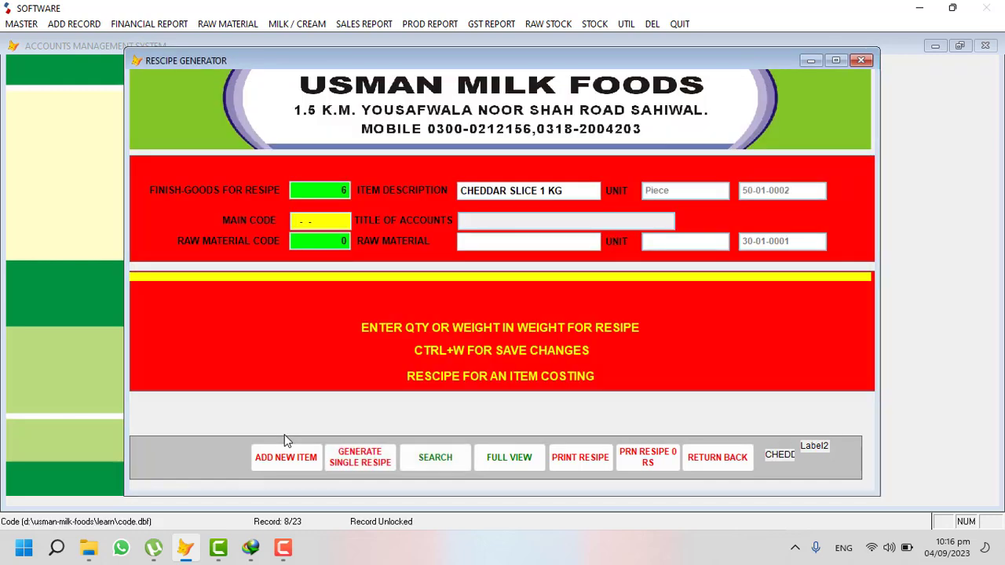
Assign the RAW MATERIAL account 30-01-0001 to the recipe and add SEMI PENNA as its raw material
{"action": "key", "text": "Return"}
{"action": "type", "text": "RA"}
{"action": "key", "text": "Return"}
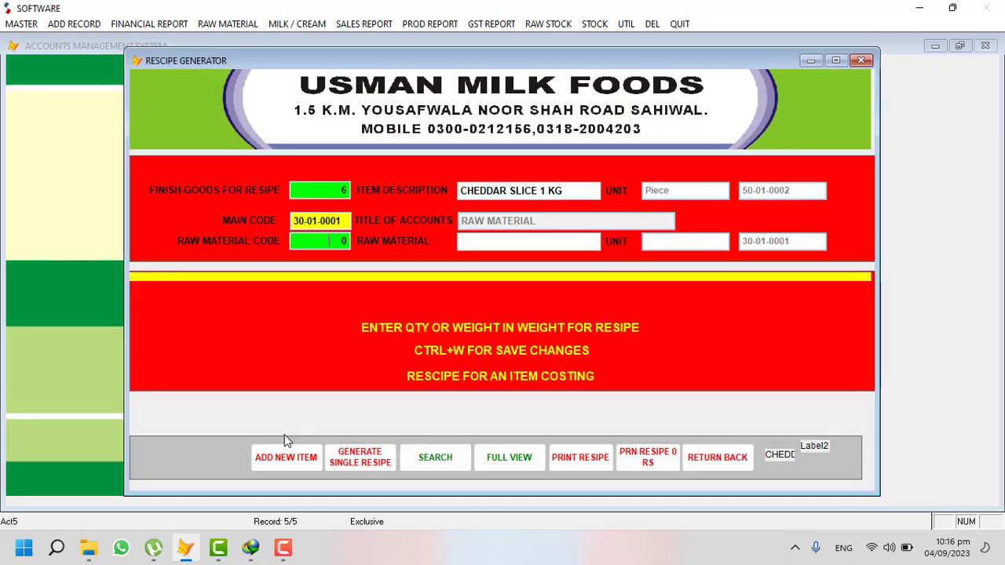
{"action": "key", "text": "Return"}
{"action": "type", "text": "SEM"}
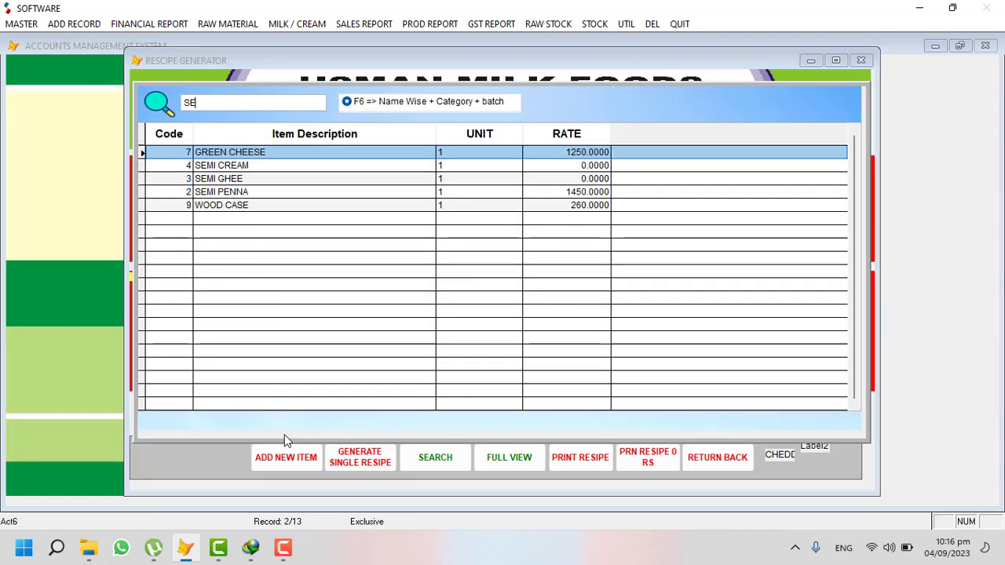
{"action": "key", "text": "Down"}
{"action": "key", "text": "Down"}
{"action": "key", "text": "Return"}
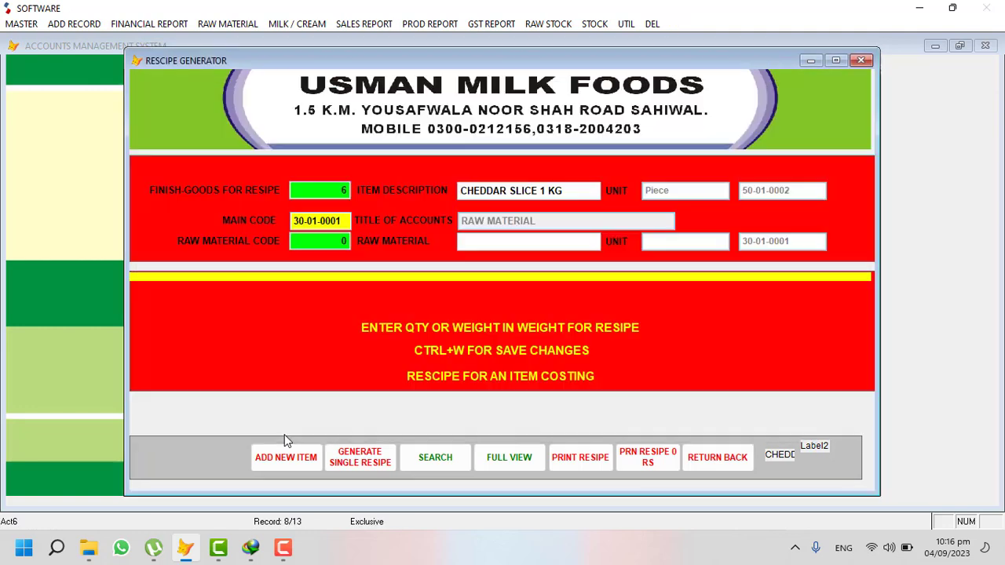
{"action": "key", "text": "Return"}
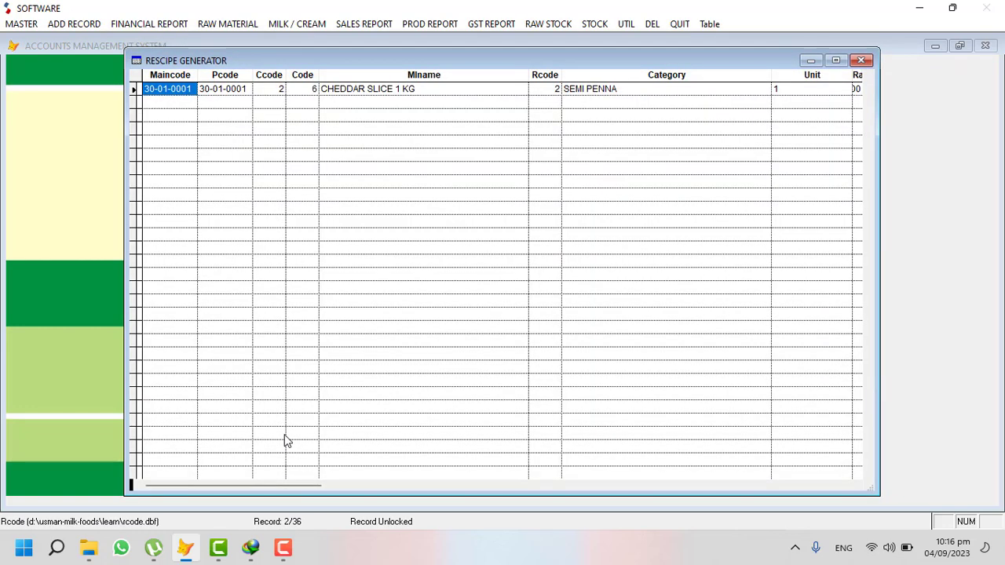
Set the SEMI PENNA weight to 0.7 in the CHEDDAR SLICE 1 KG recipe, save it, and leave the generator
{"action": "key", "text": "Return"}
{"action": "key", "text": "Return"}
{"action": "key", "text": "Return"}
{"action": "key", "text": "Return"}
{"action": "key", "text": "Return"}
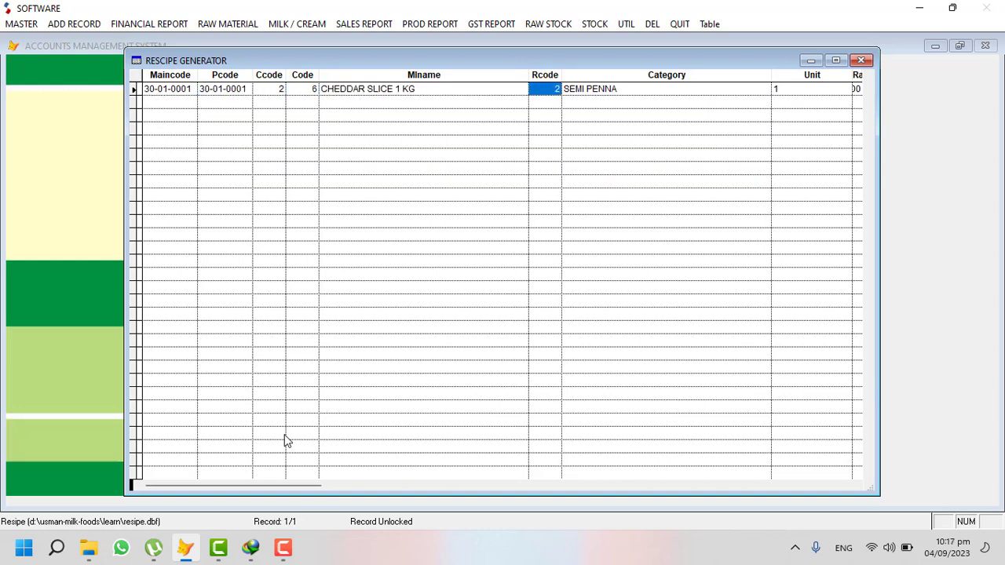
{"action": "key", "text": "shift+Tab"}
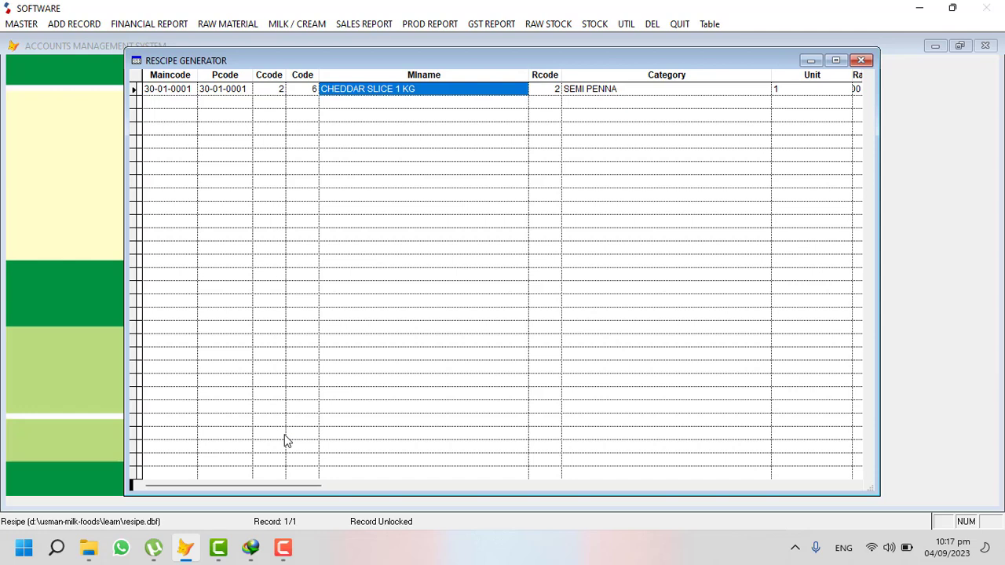
{"action": "key", "text": "Tab"}
{"action": "key", "text": "Tab"}
{"action": "key", "text": "Tab"}
{"action": "key", "text": "Tab"}
{"action": "key", "text": "Tab"}
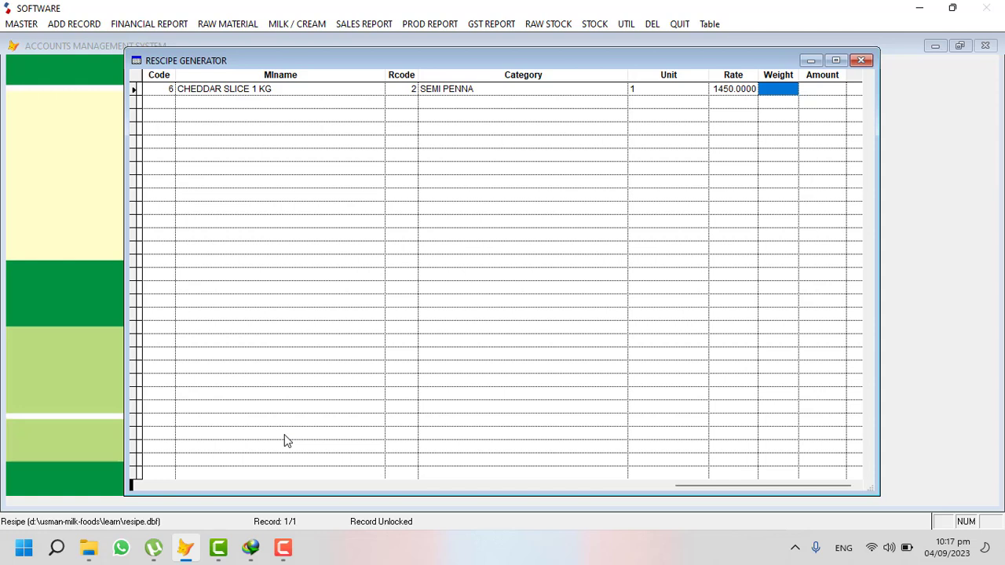
{"action": "type", "text": "0.7"}
{"action": "key", "text": "Return"}
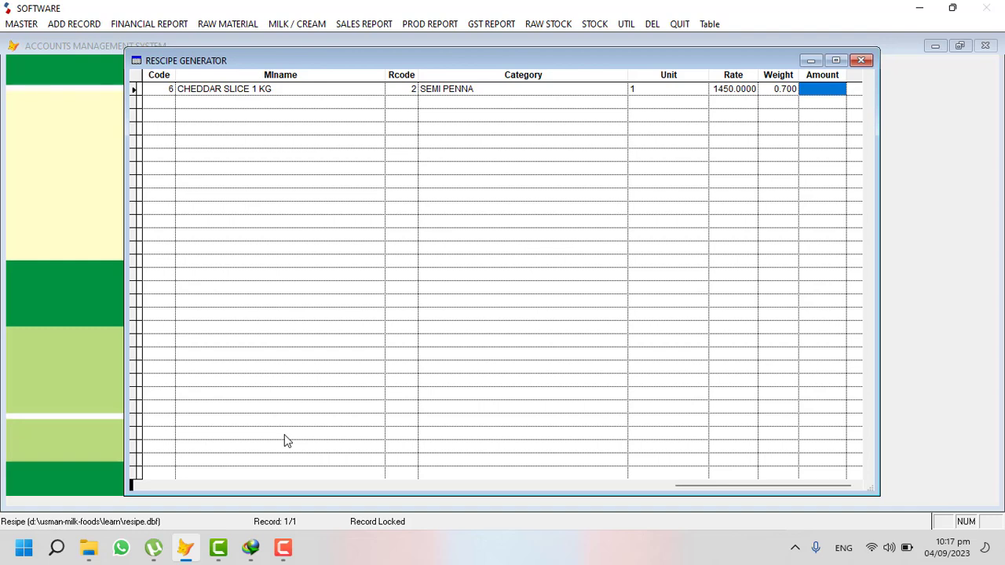
{"action": "key", "text": "ctrl+w"}
{"action": "left_click", "coordinate": [717, 462]}
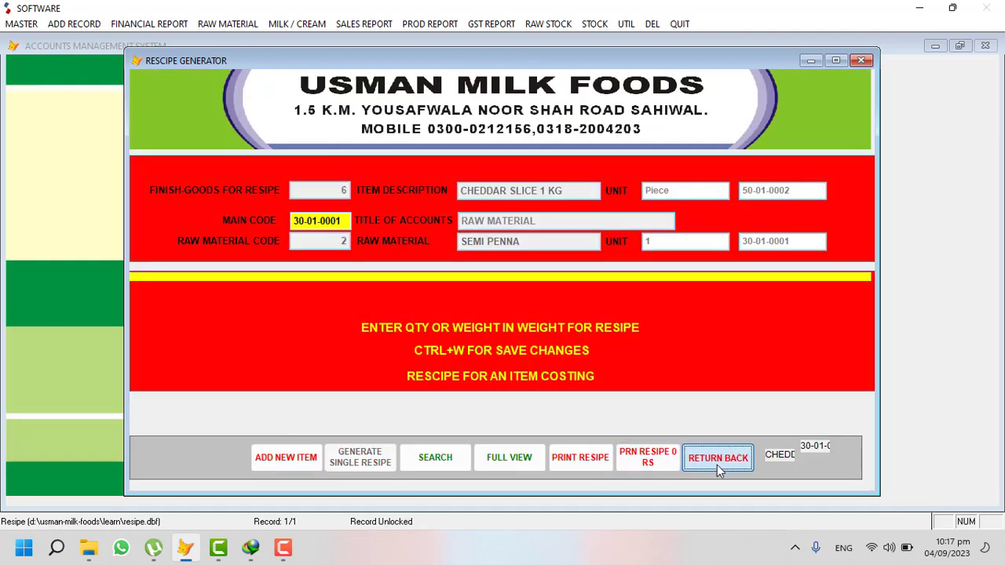
Start a finished goods production entry with recipe charges dated 04/09/2023, using slip number 2 and expenses code 55-01-0001
{"action": "left_click", "coordinate": [63, 22]}
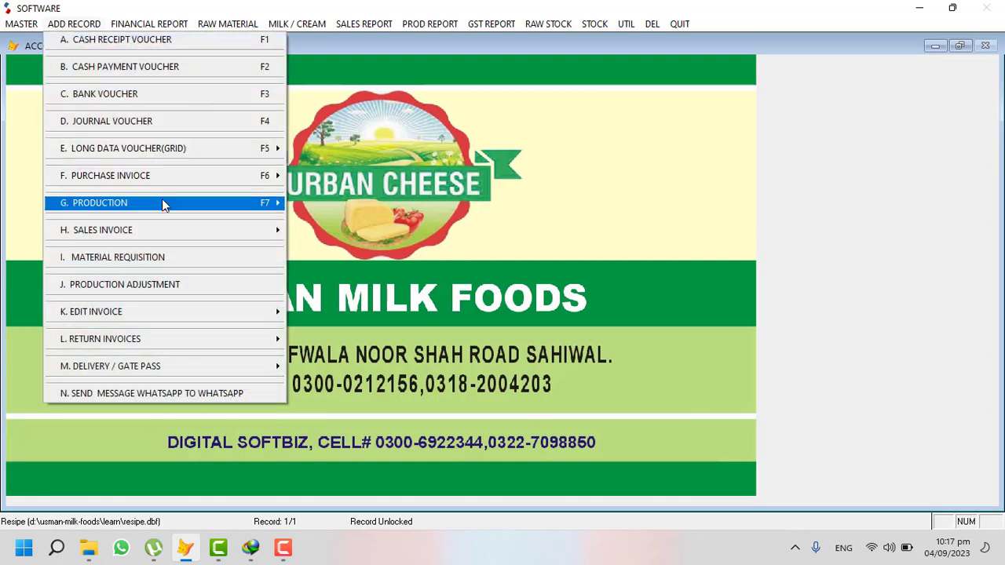
{"action": "mouse_move", "coordinate": [163, 202]}
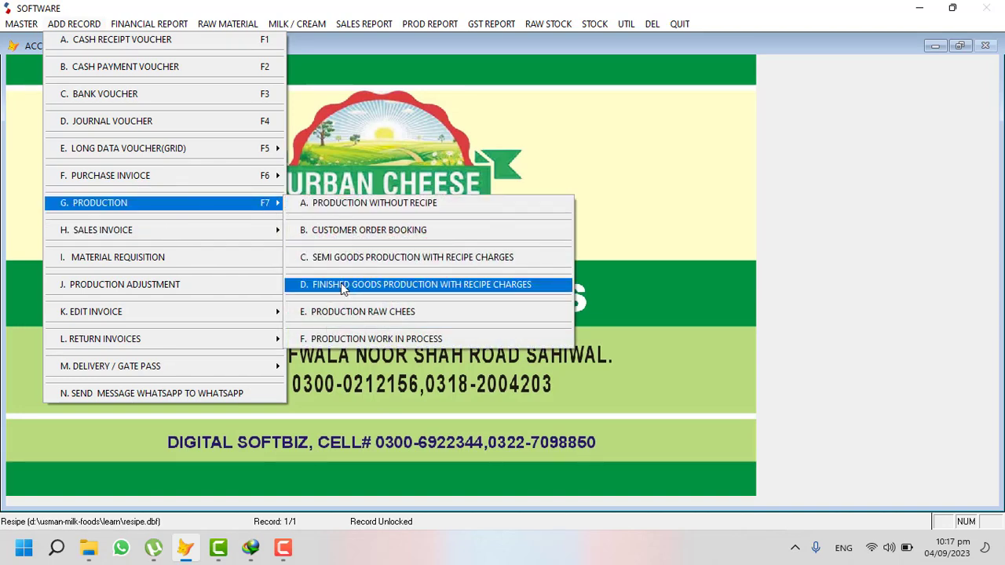
{"action": "left_click", "coordinate": [484, 288]}
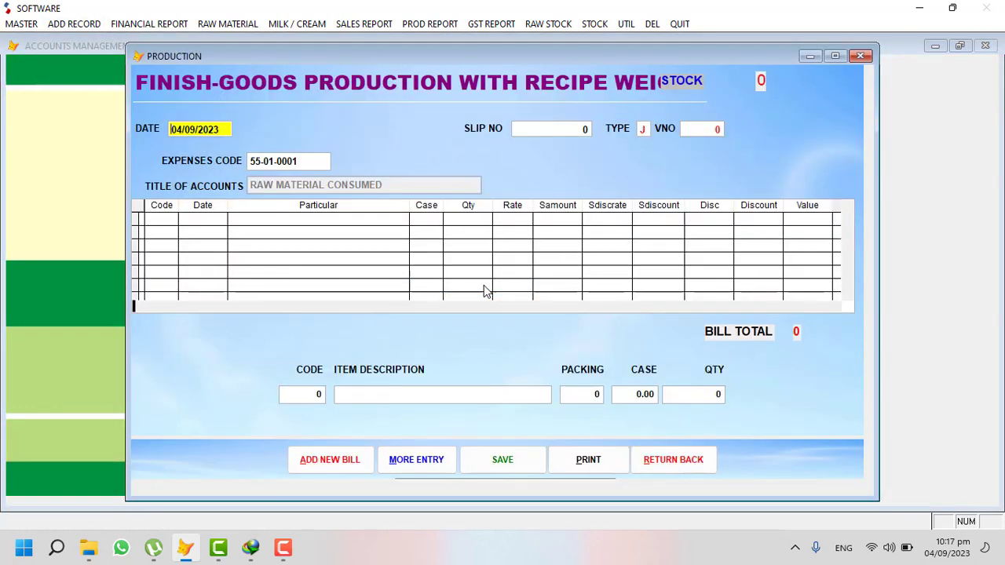
{"action": "key", "text": "Return"}
{"action": "key", "text": "Return"}
{"action": "key", "text": "Return"}
{"action": "key", "text": "Return"}
{"action": "key", "text": "Return"}
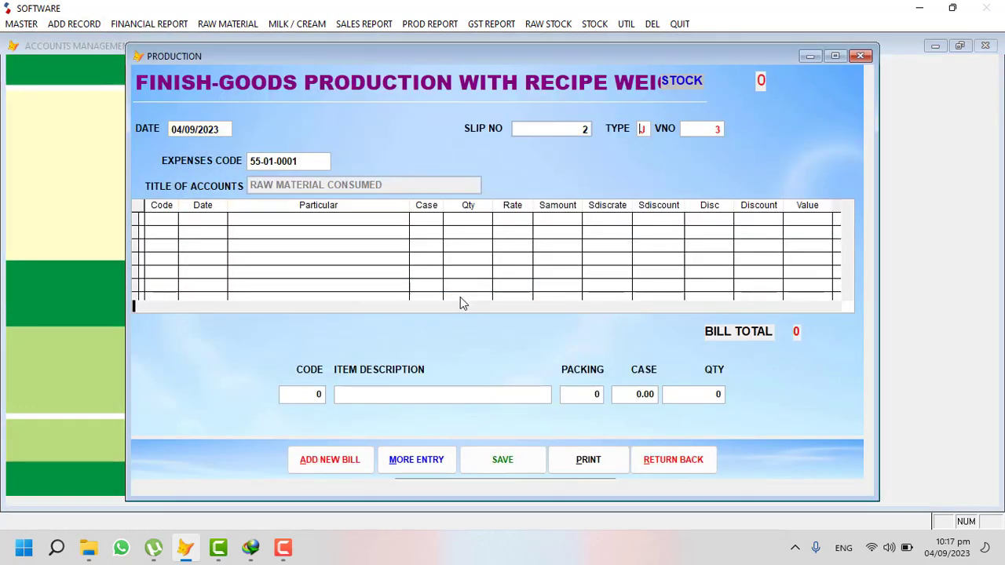
Choose CHEDDAR SLICE 1 KG as the item produced in the finished goods production entry
{"action": "key", "text": "Return"}
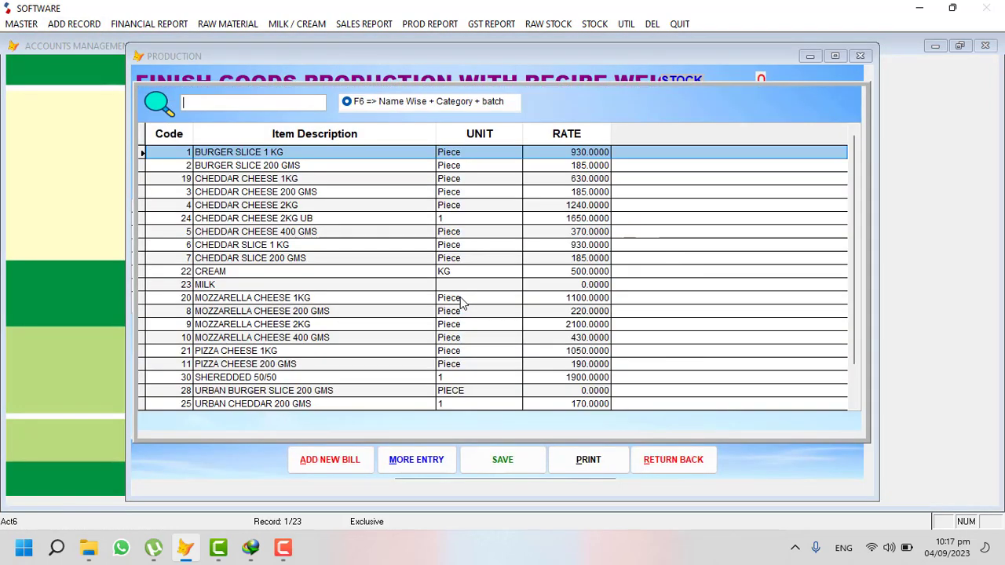
{"action": "key", "text": "Down"}
{"action": "key", "text": "Down"}
{"action": "key", "text": "Down"}
{"action": "key", "text": "Down"}
{"action": "key", "text": "Down"}
{"action": "key", "text": "Down"}
{"action": "key", "text": "Down"}
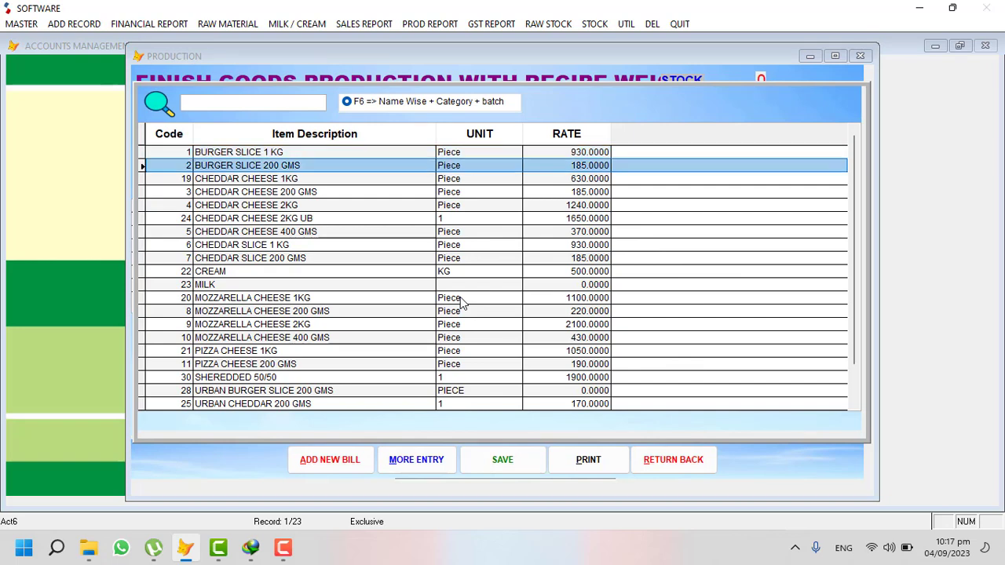
{"action": "key", "text": "Return"}
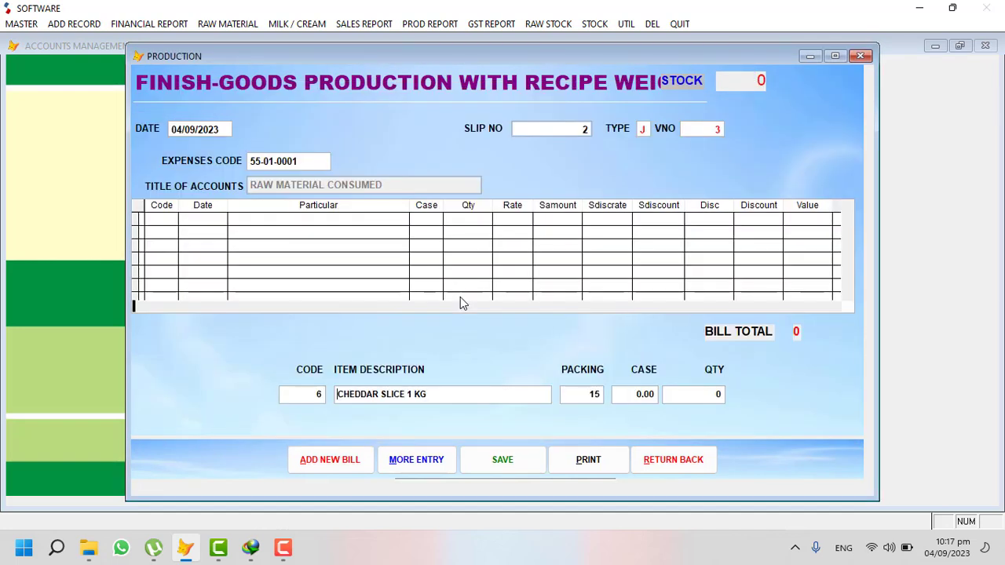
Enter 10 cases of CHEDDAR SLICE 1 KG with packing 15, save the production entry, and leave the form
{"action": "key", "text": "Return"}
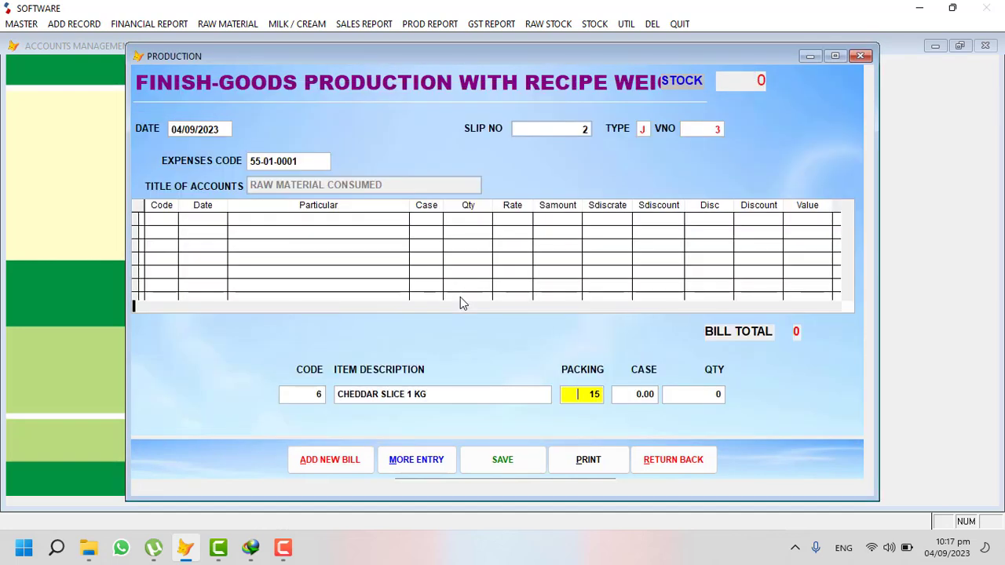
{"action": "key", "text": "Return"}
{"action": "type", "text": "1"}
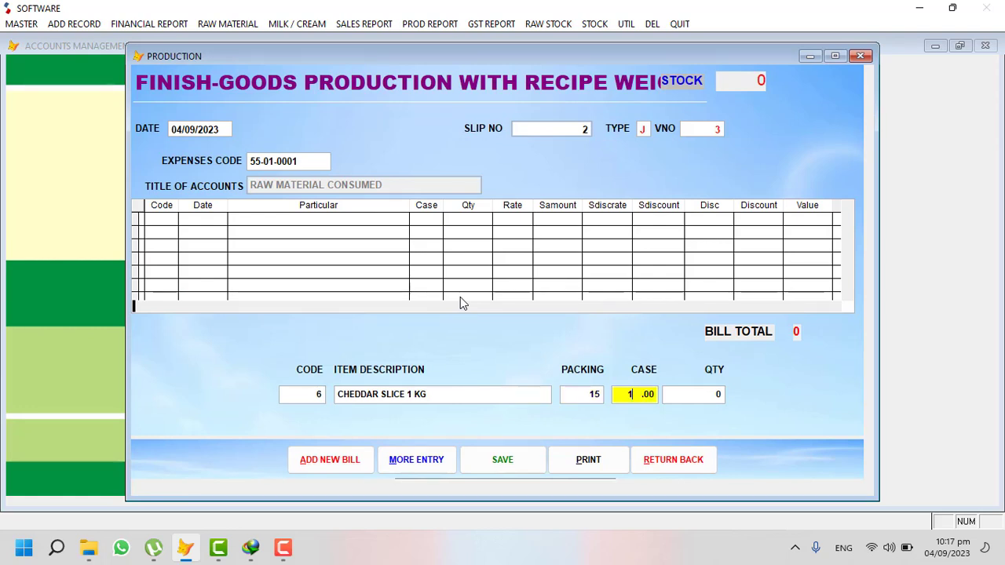
{"action": "key", "text": "Return"}
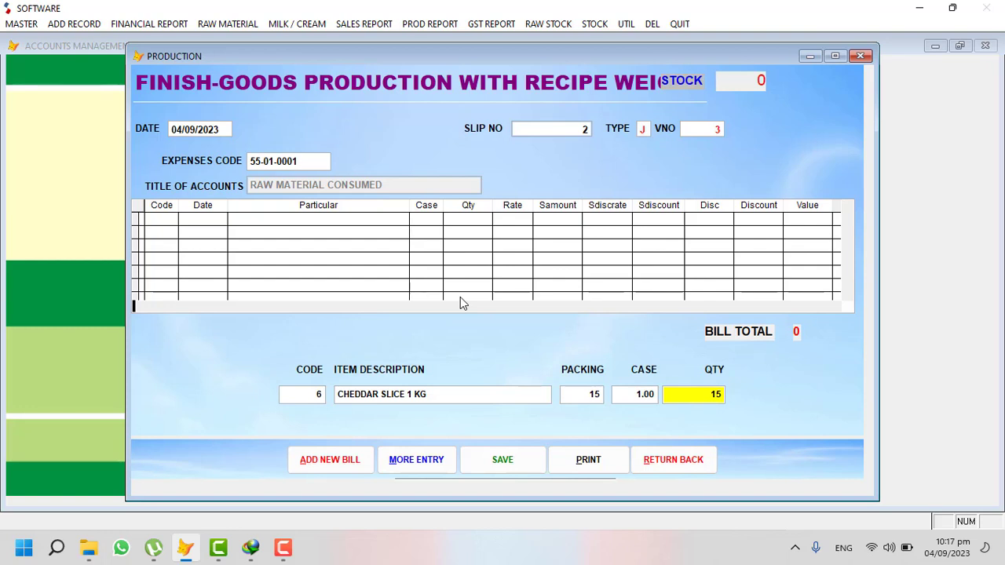
{"action": "key", "text": "shift+Tab"}
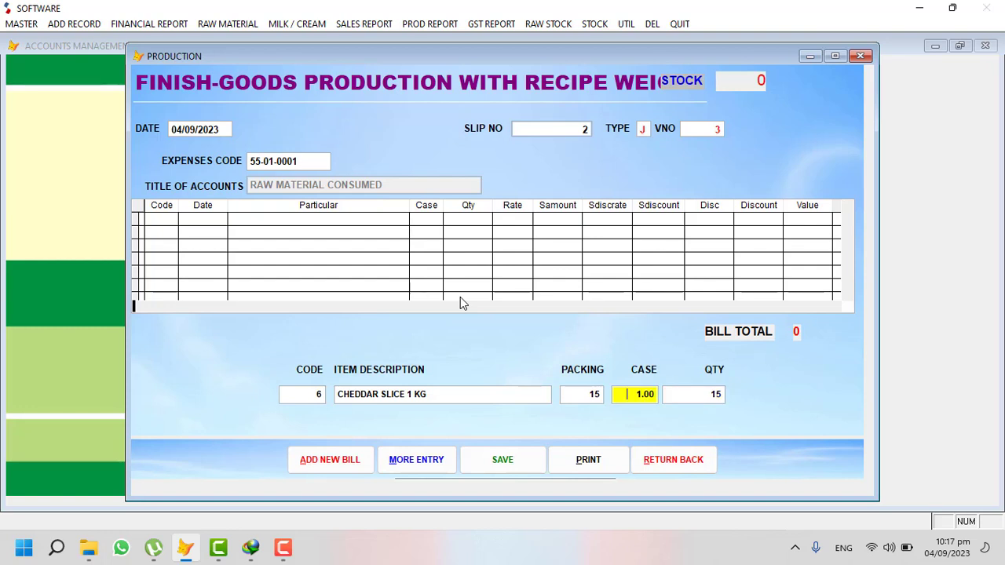
{"action": "type", "text": "10"}
{"action": "key", "text": "Tab"}
{"action": "key", "text": "Return"}
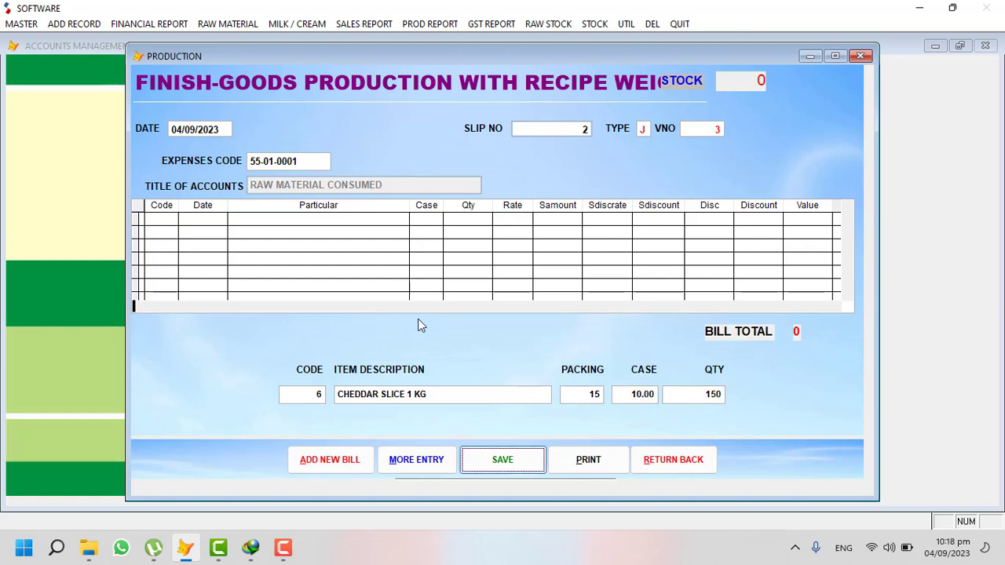
{"action": "key", "text": "Return"}
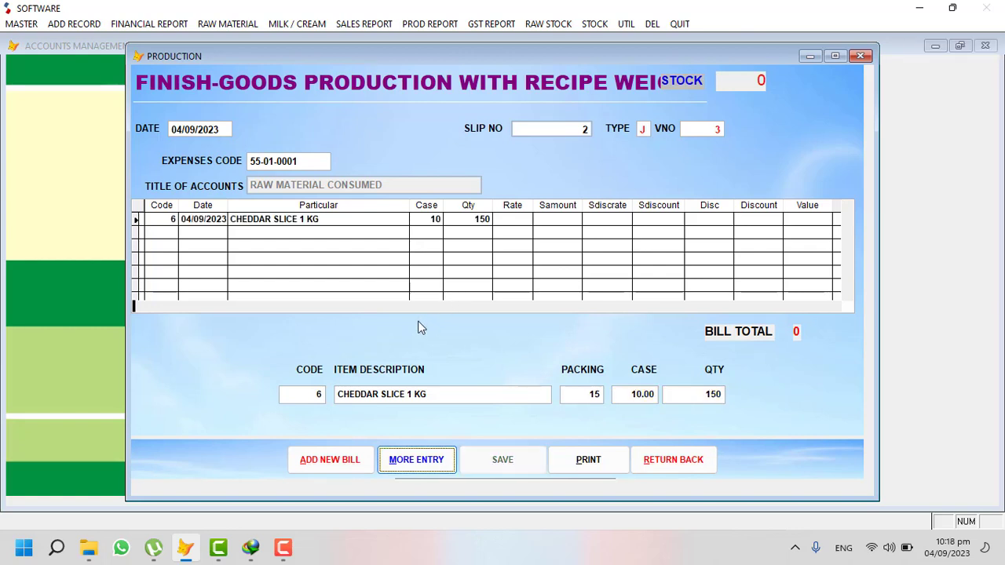
{"action": "left_click", "coordinate": [644, 458]}
View the raw material stock in hand report up to 04/09/2023
{"action": "left_click", "coordinate": [434, 23]}
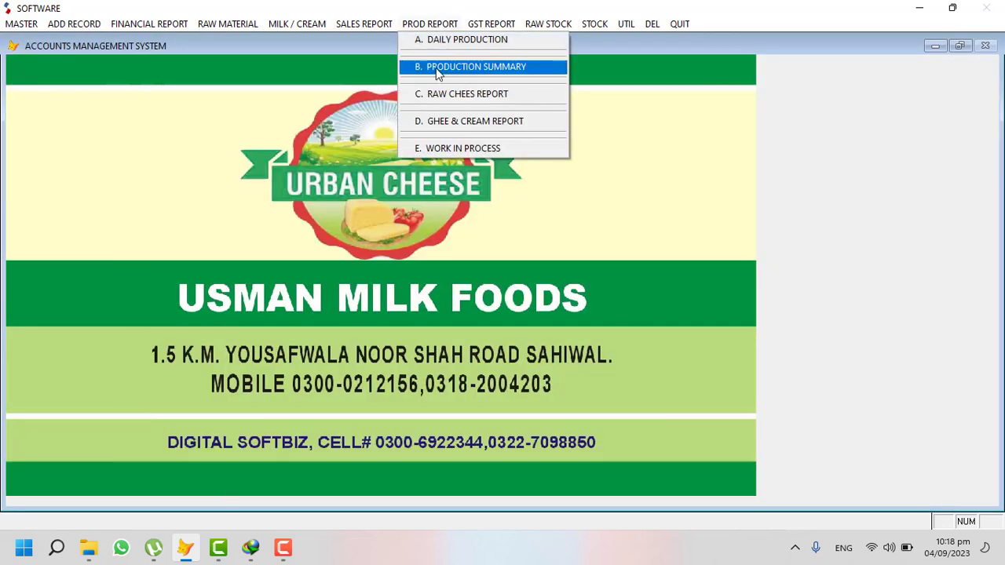
{"action": "mouse_move", "coordinate": [482, 29]}
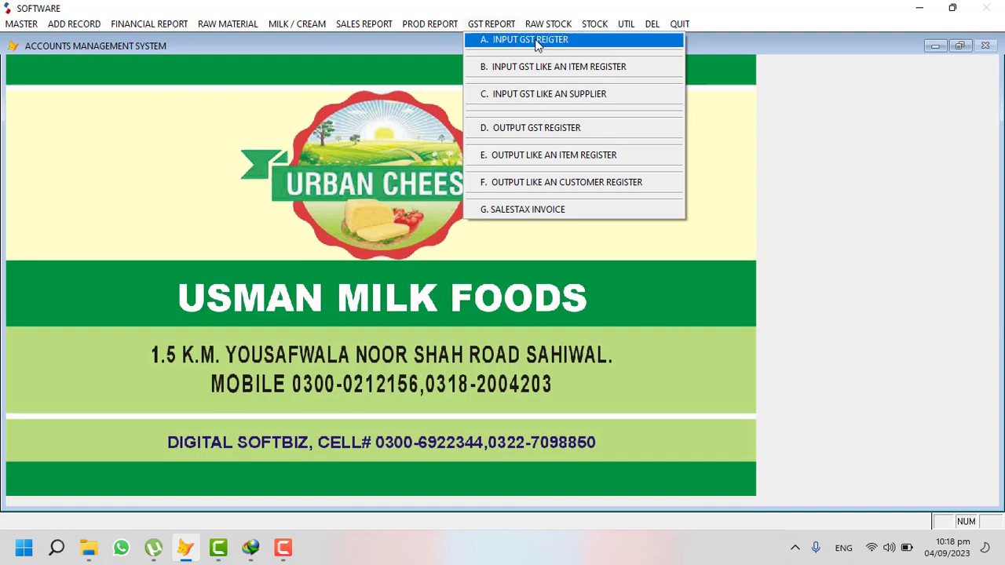
{"action": "left_click", "coordinate": [571, 94]}
{"action": "key", "text": "Return"}
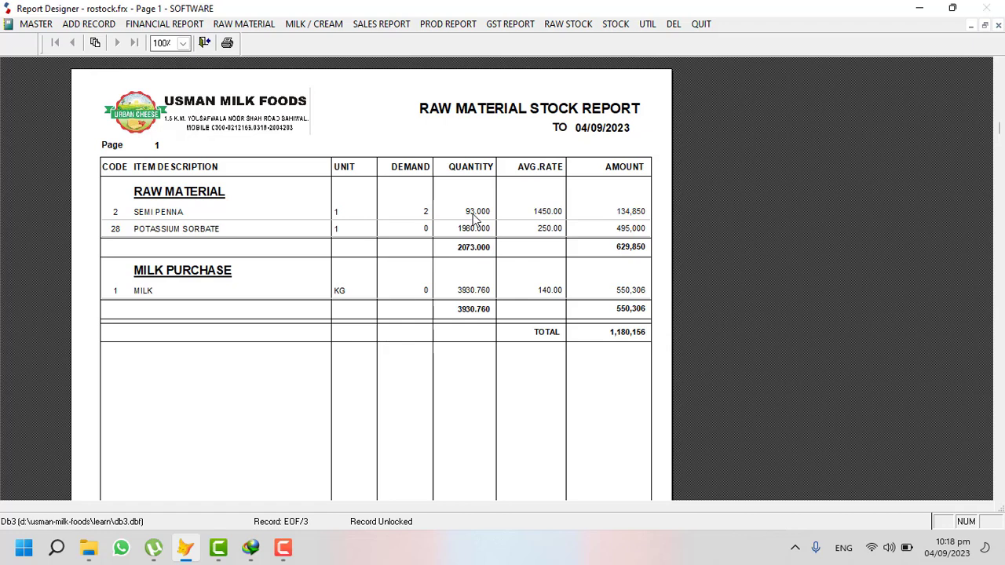
Switch to Calculator, multiply 0.700 by 10 to check the SEMI PENNA consumption, and close it
{"action": "left_click", "coordinate": [55, 547]}
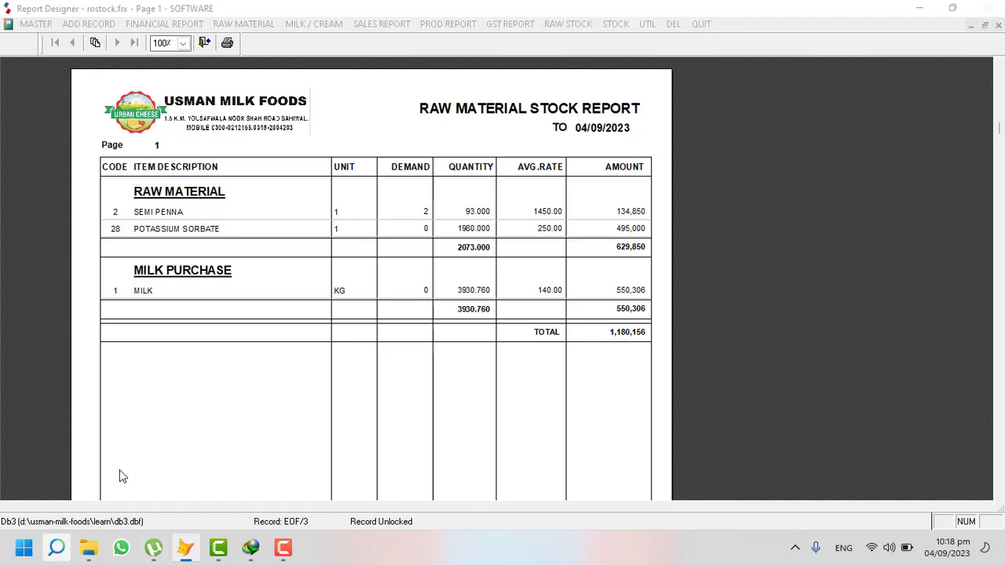
{"action": "type", "text": "cal"}
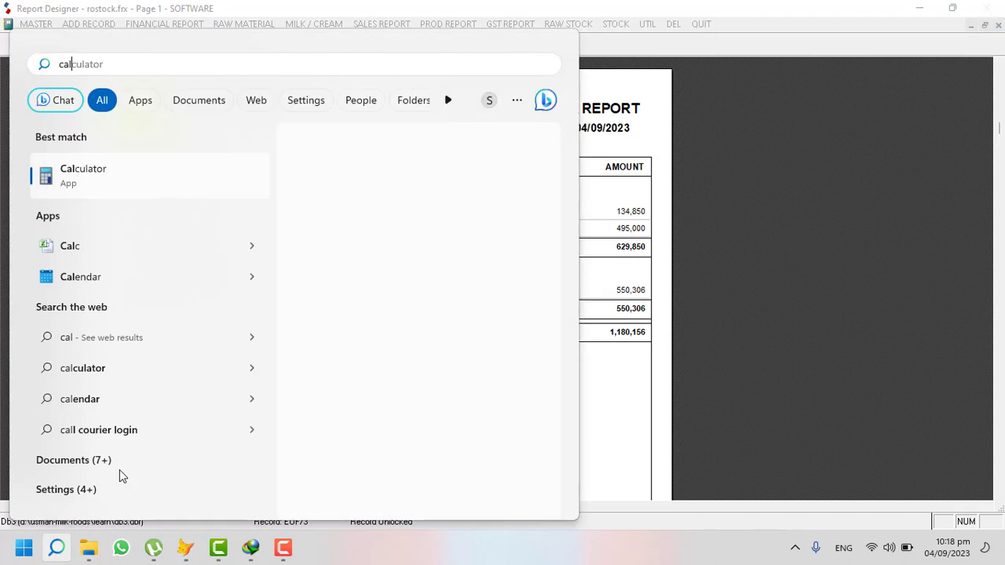
{"action": "key", "text": "Return"}
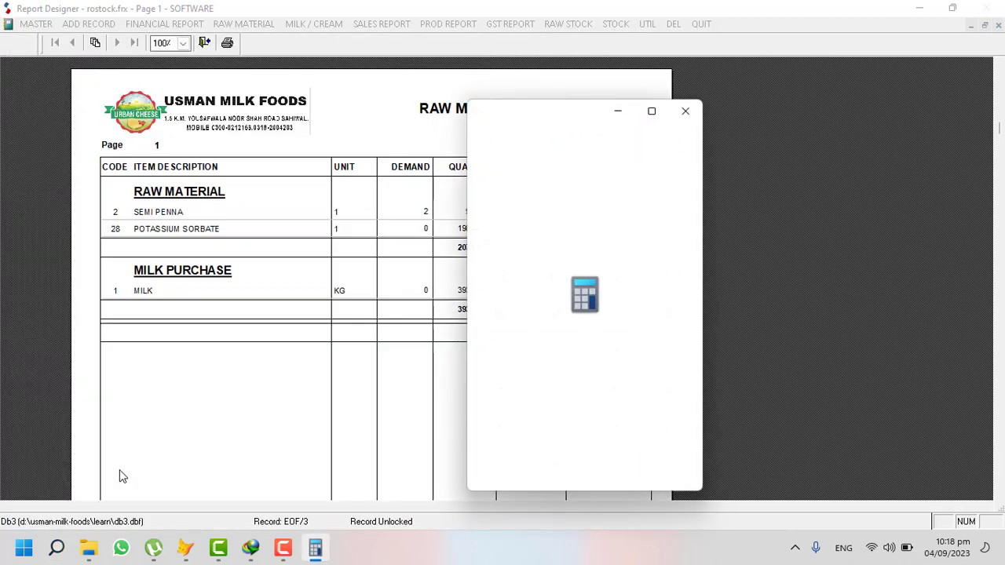
{"action": "type", "text": ".700"}
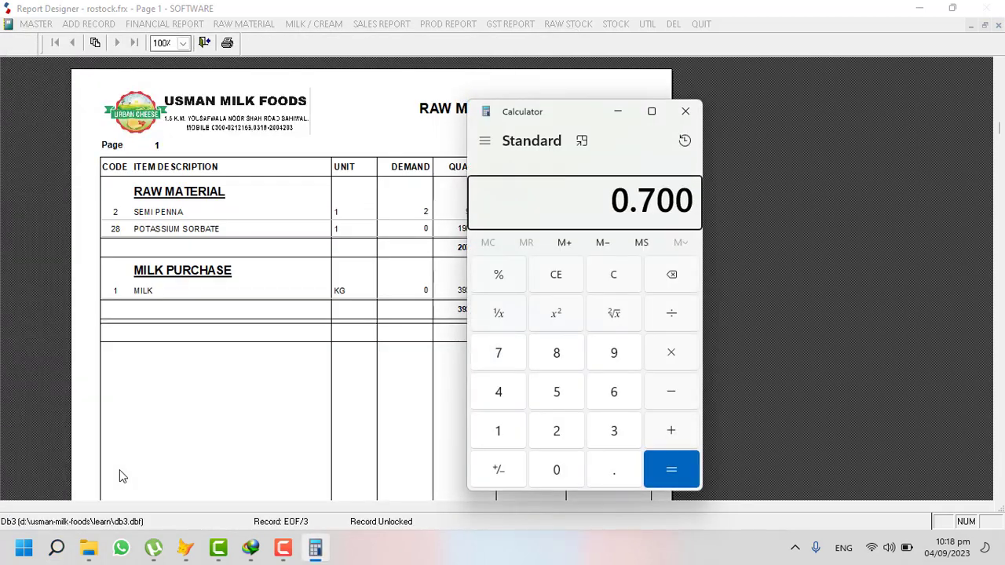
{"action": "key", "text": "asterisk"}
{"action": "type", "text": "10"}
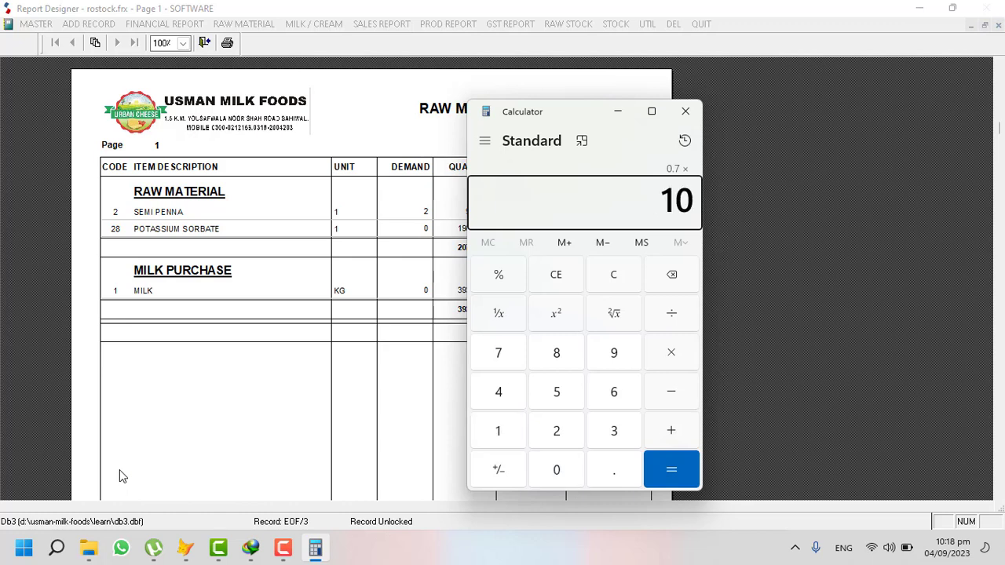
{"action": "key", "text": "Return"}
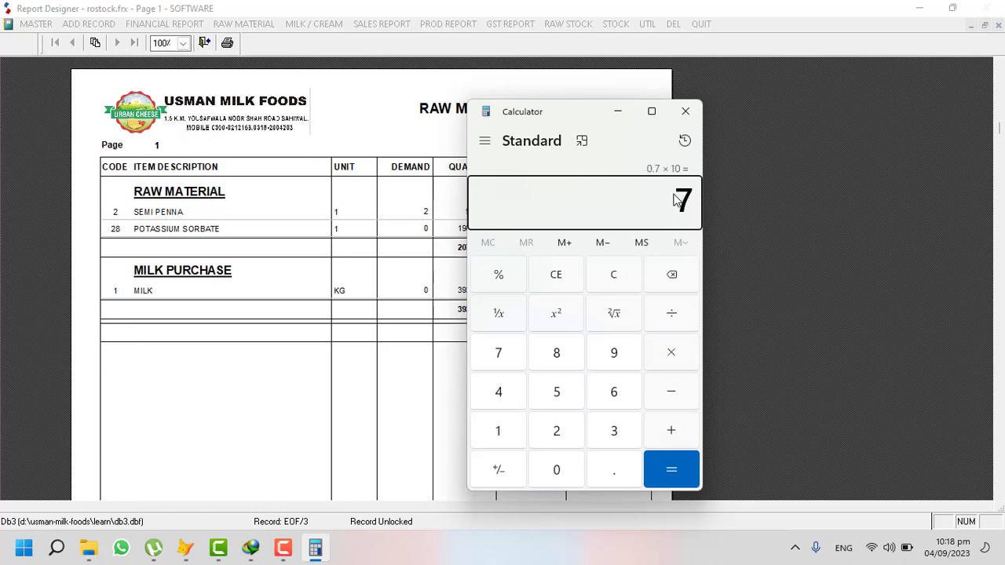
{"action": "left_click", "coordinate": [685, 110]}
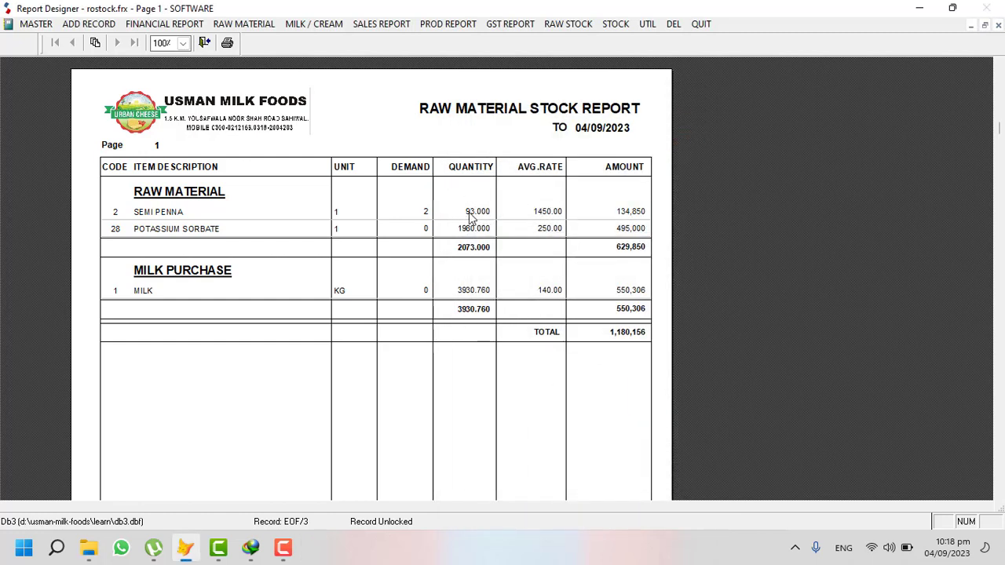
Leave the raw material report, view the finished goods stock in hand report for 04/09/2023, and close it
{"action": "key", "text": "Escape"}
{"action": "left_click", "coordinate": [547, 25]}
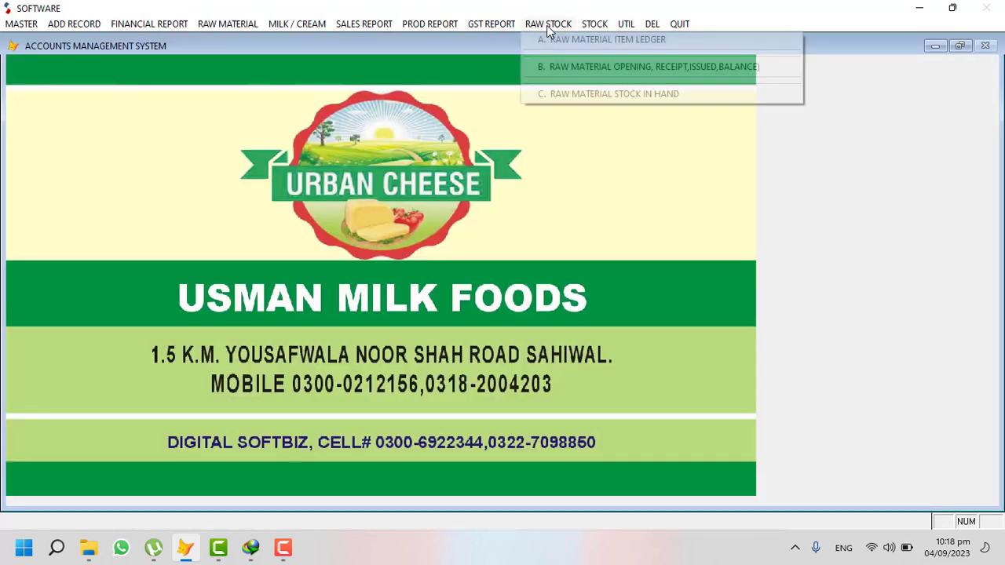
{"action": "mouse_move", "coordinate": [595, 31]}
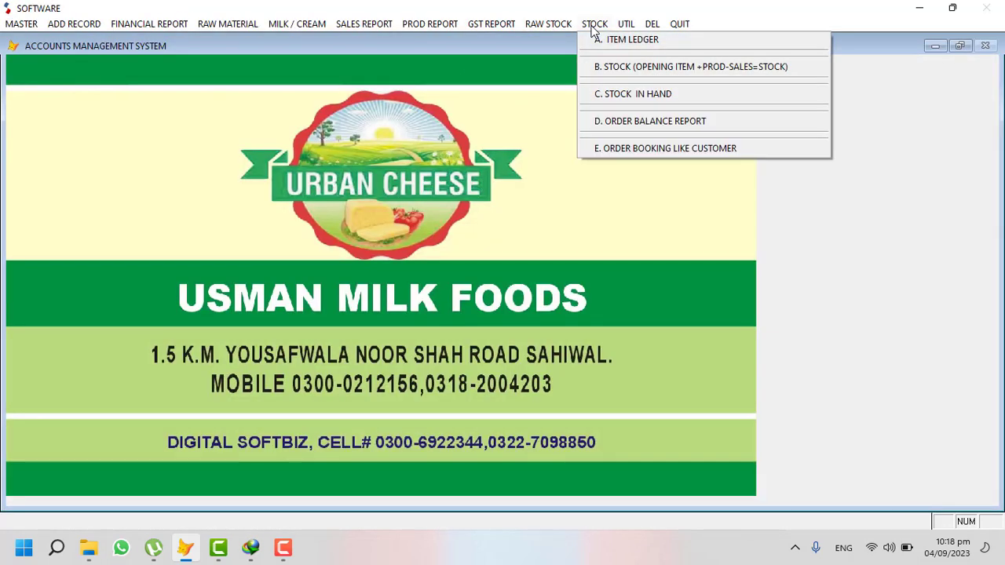
{"action": "left_click", "coordinate": [639, 97]}
{"action": "key", "text": "Return"}
{"action": "key", "text": "Return"}
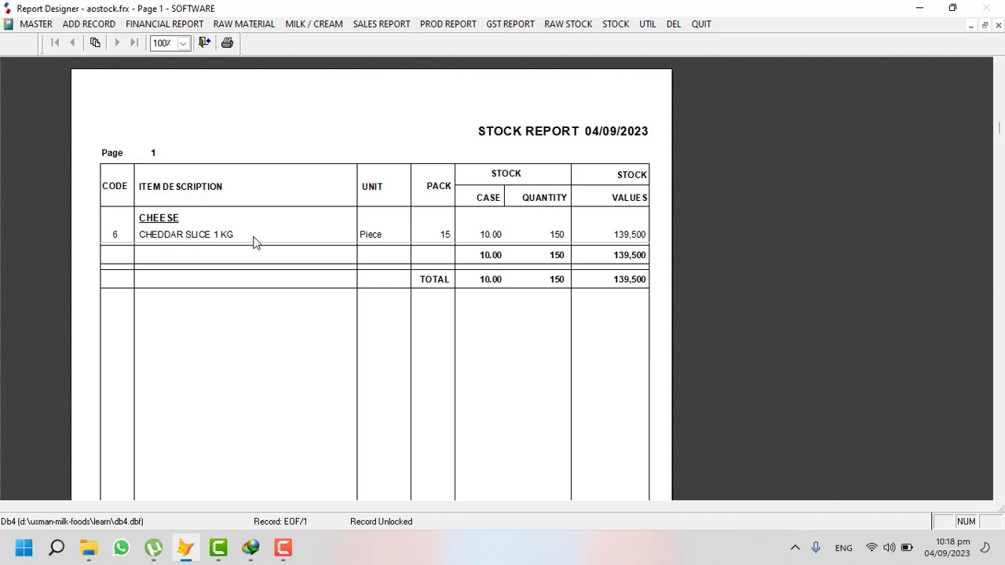
{"action": "key", "text": "Escape"}
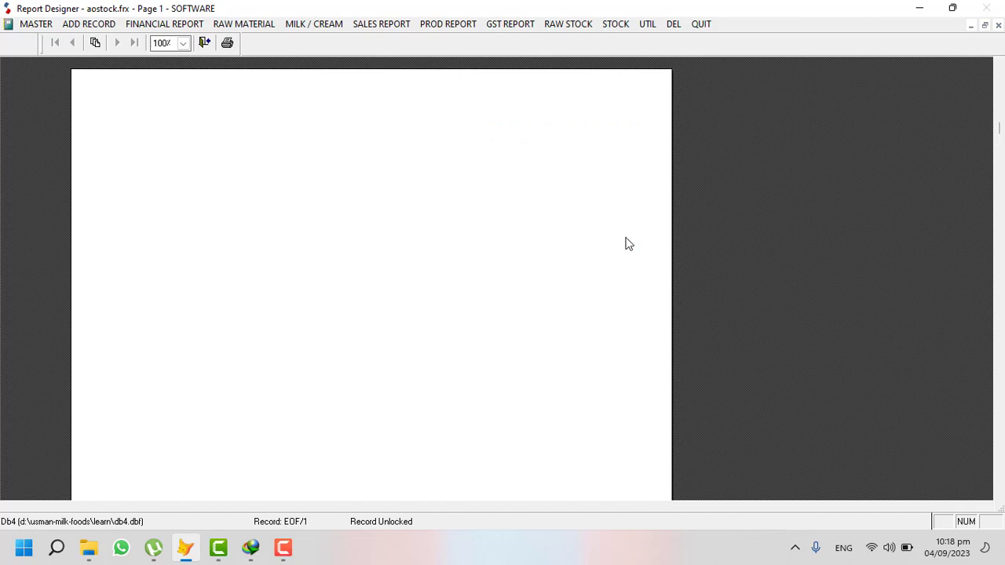
{"action": "left_click", "coordinate": [545, 24]}
{"action": "mouse_move", "coordinate": [611, 24]}
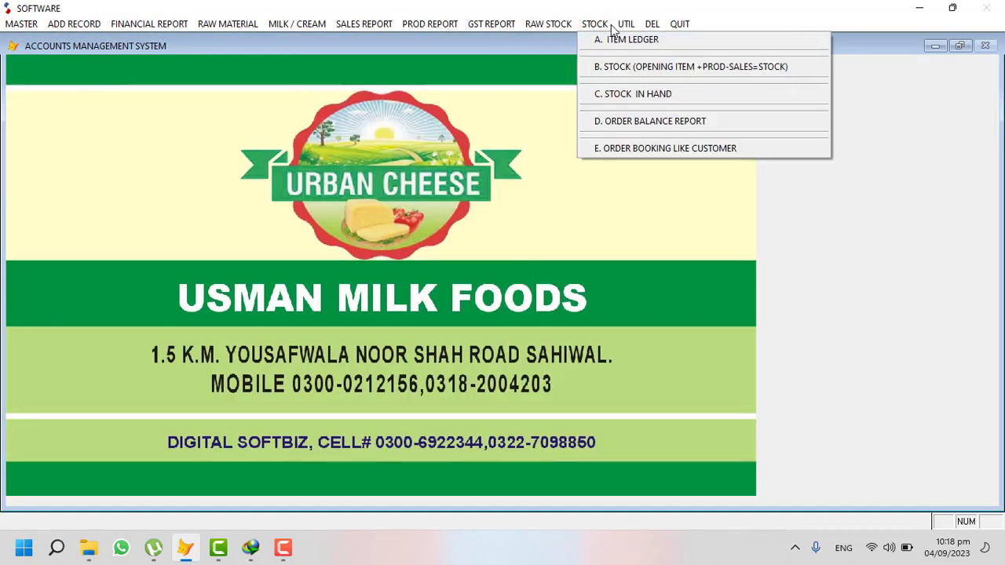
{"action": "mouse_move", "coordinate": [60, 26]}
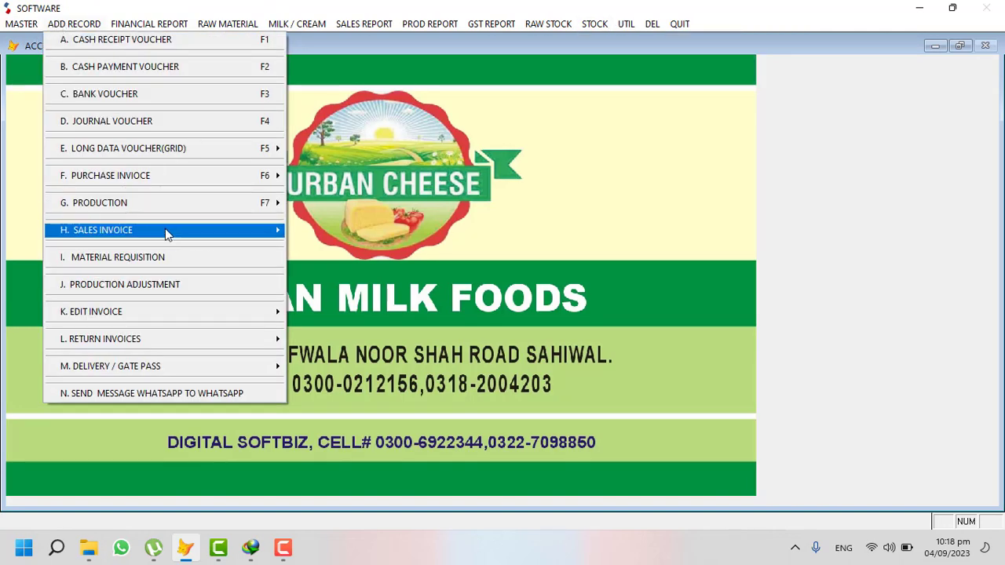
{"action": "mouse_move", "coordinate": [167, 231]}
{"action": "left_click", "coordinate": [341, 235]}
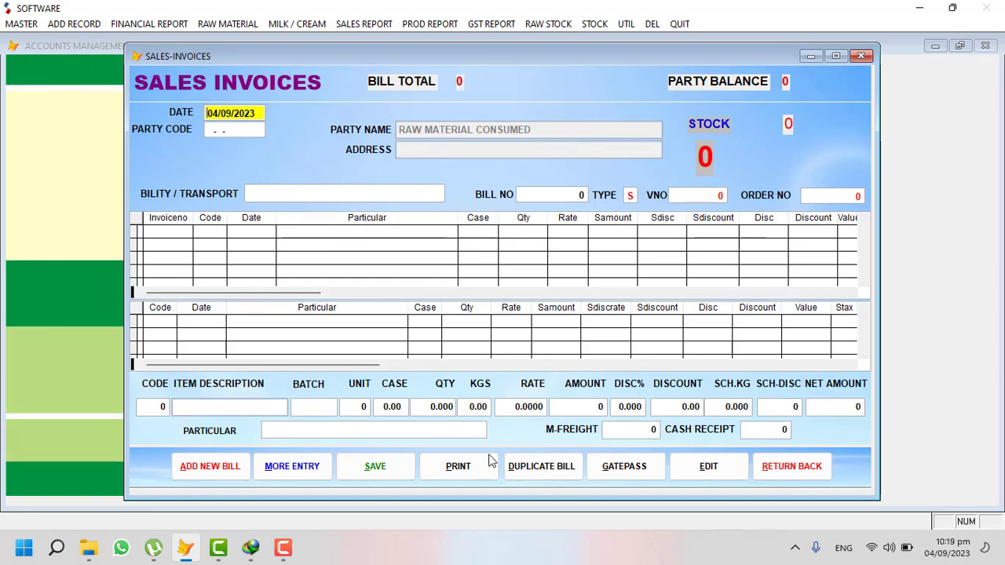
{"action": "left_click", "coordinate": [792, 471]}
Start a new batch profile with the batch number AA0111
{"action": "left_click", "coordinate": [63, 25]}
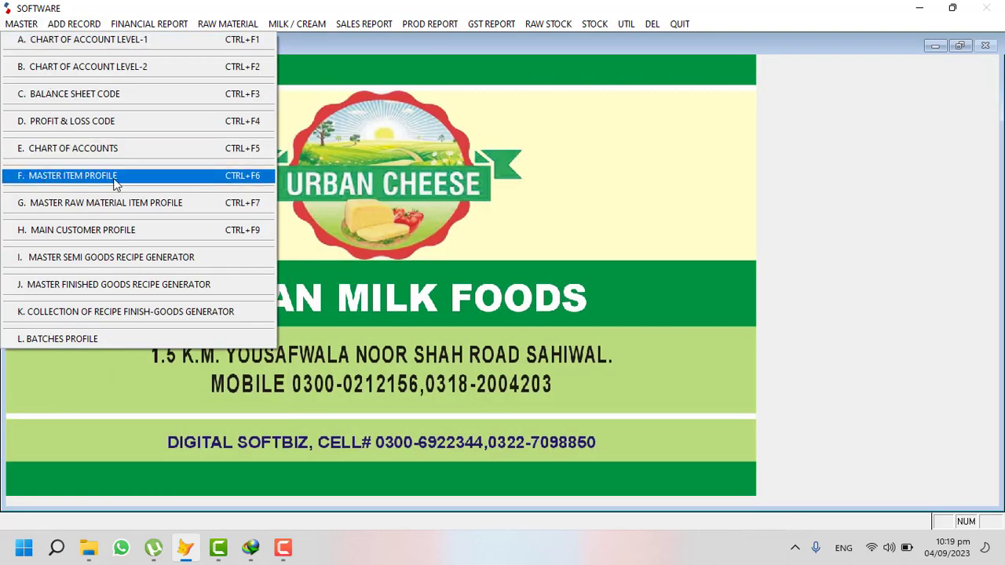
{"action": "left_click", "coordinate": [80, 337]}
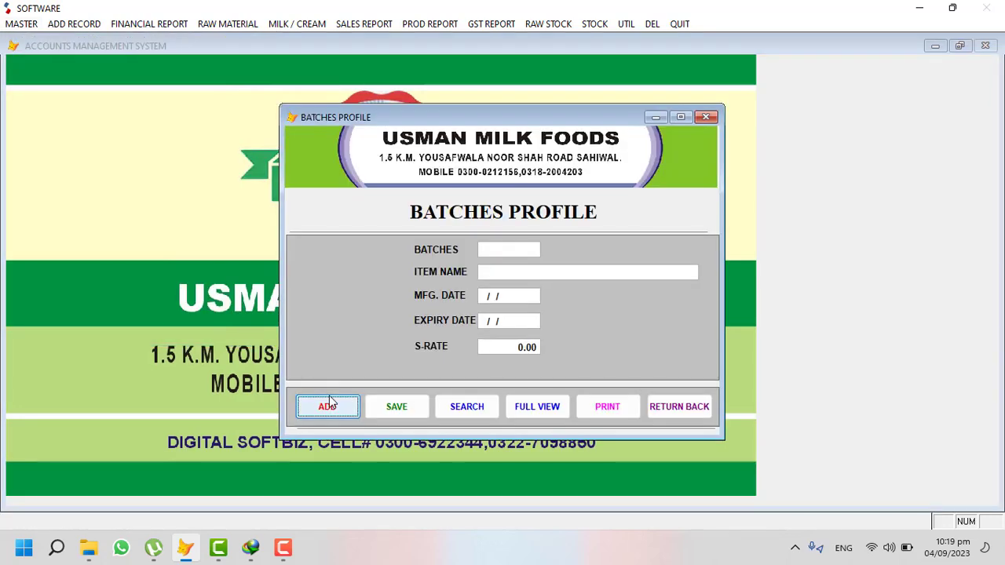
{"action": "type", "text": "aaa"}
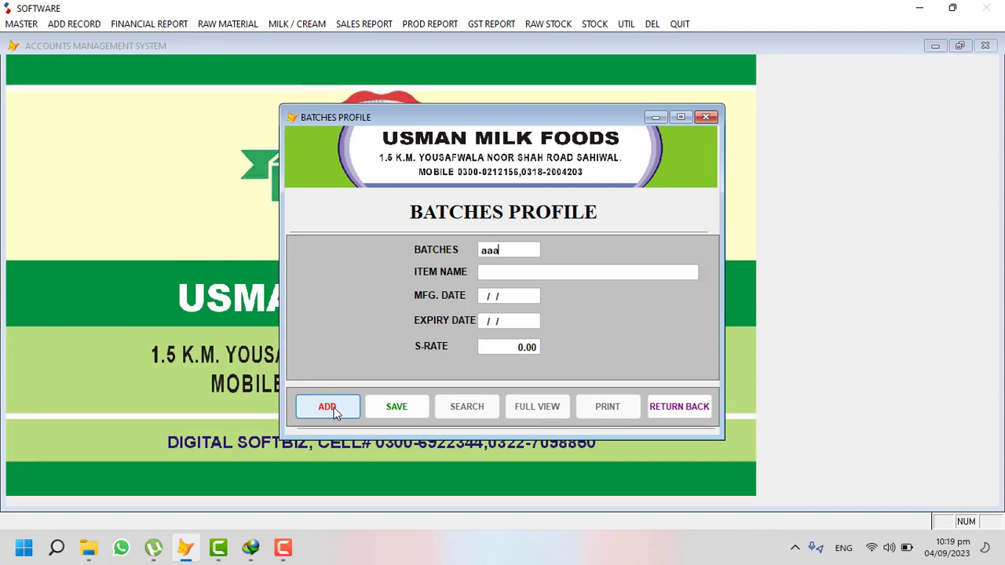
{"action": "key", "text": "BackSpace"}
{"action": "key", "text": "BackSpace"}
{"action": "key", "text": "BackSpace"}
{"action": "key", "text": "Caps_Lock"}
{"action": "type", "text": "AA0111"}
{"action": "key", "text": "Caps_Lock"}
{"action": "key", "text": "Return"}
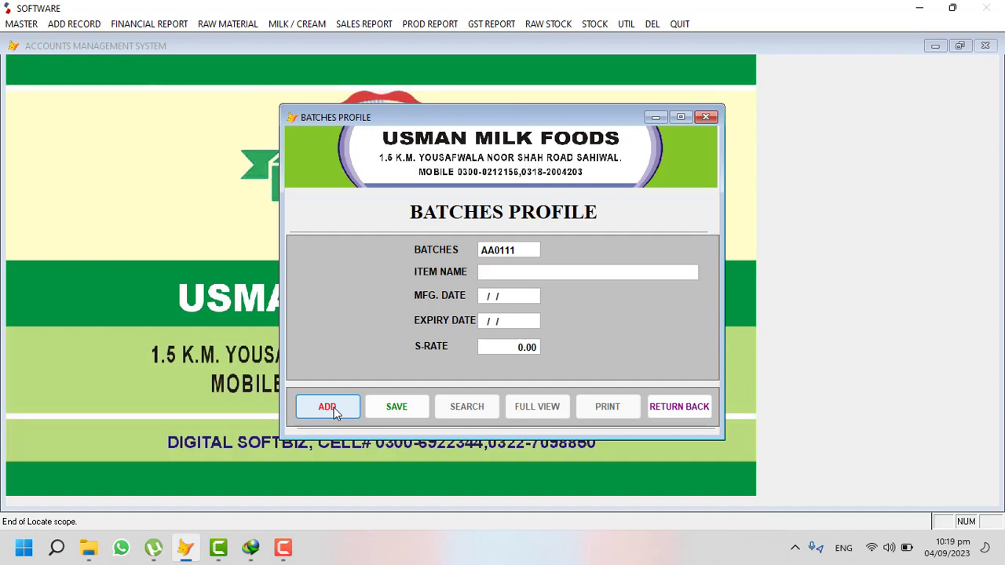
Complete the batch with item name CHESE, manufacturing date 01/01/2023, expiry date 31/12/2025 and sale rate 1000, save it, and leave the profile
{"action": "type", "text": "CHES01012"}
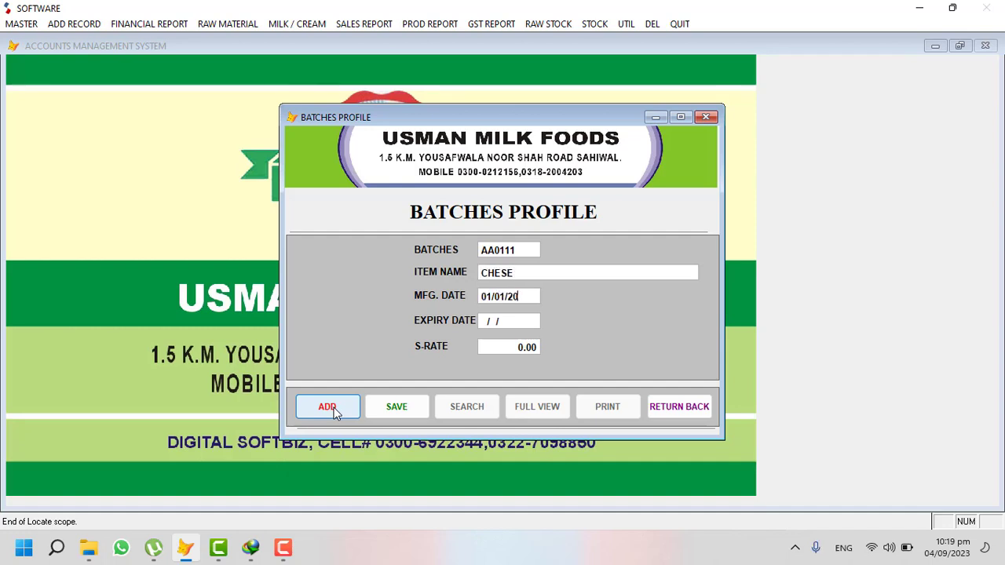
{"action": "type", "text": "331122"}
{"action": "type", "text": "025"}
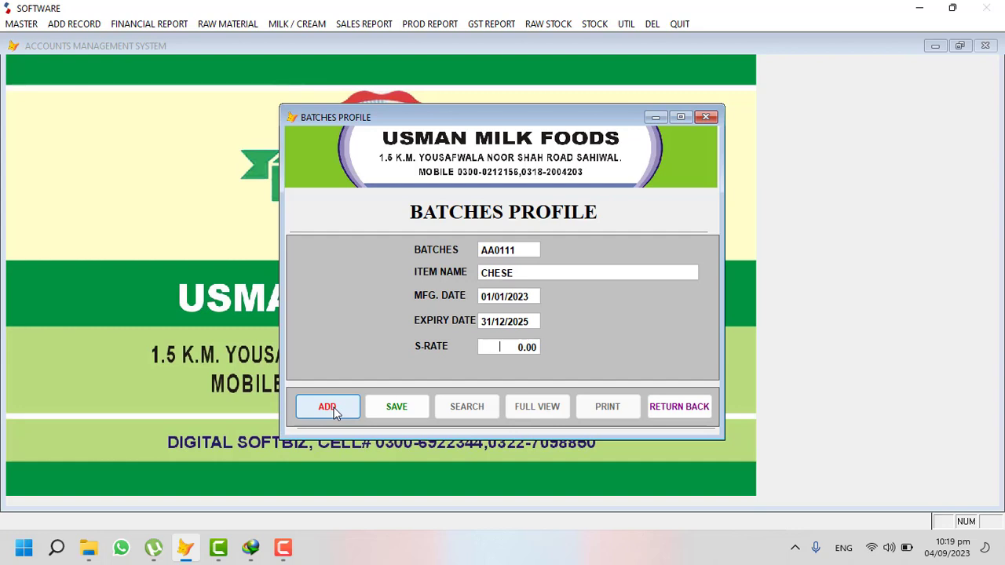
{"action": "type", "text": "1000"}
{"action": "key", "text": "Return"}
{"action": "key", "text": "Return"}
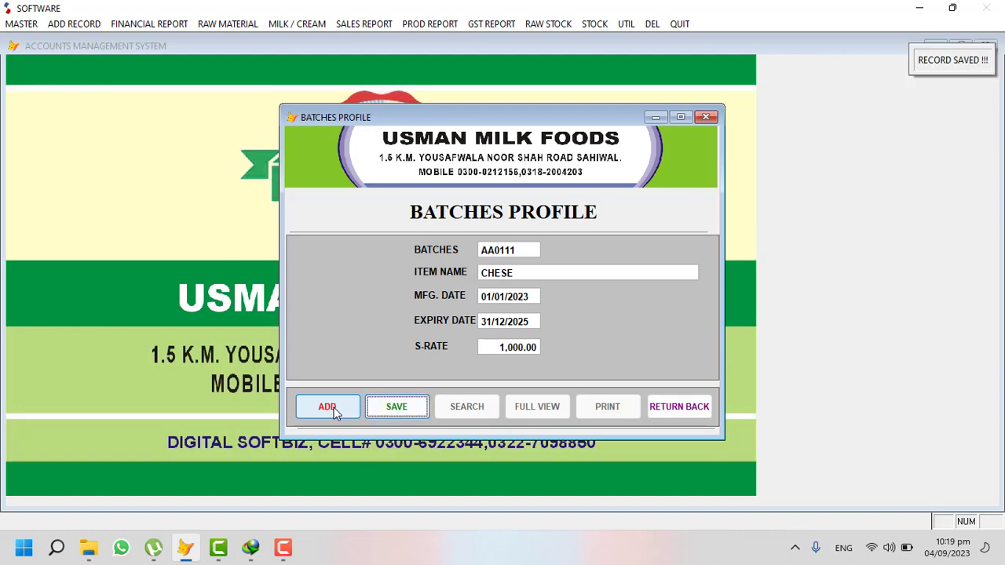
{"action": "left_click", "coordinate": [684, 402]}
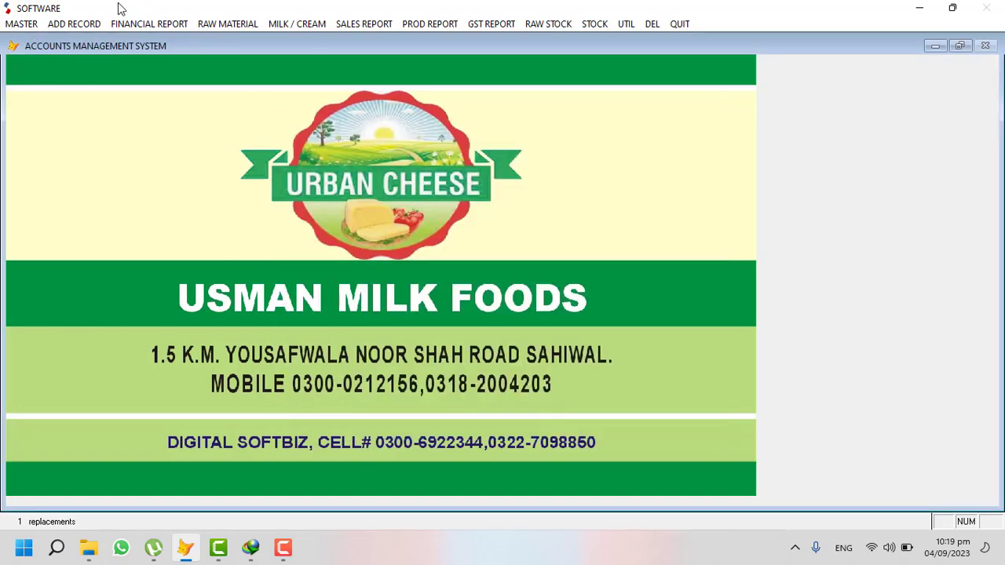
Start a new sales invoice dated 04/09/2023 and select the customer's account as the party
{"action": "left_click", "coordinate": [88, 24]}
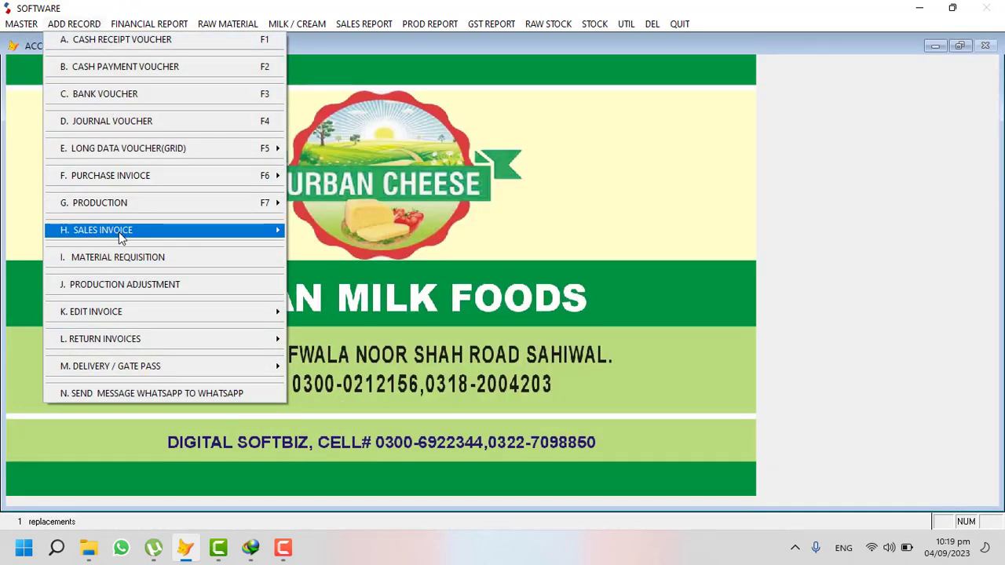
{"action": "mouse_move", "coordinate": [118, 230]}
{"action": "left_click", "coordinate": [383, 230]}
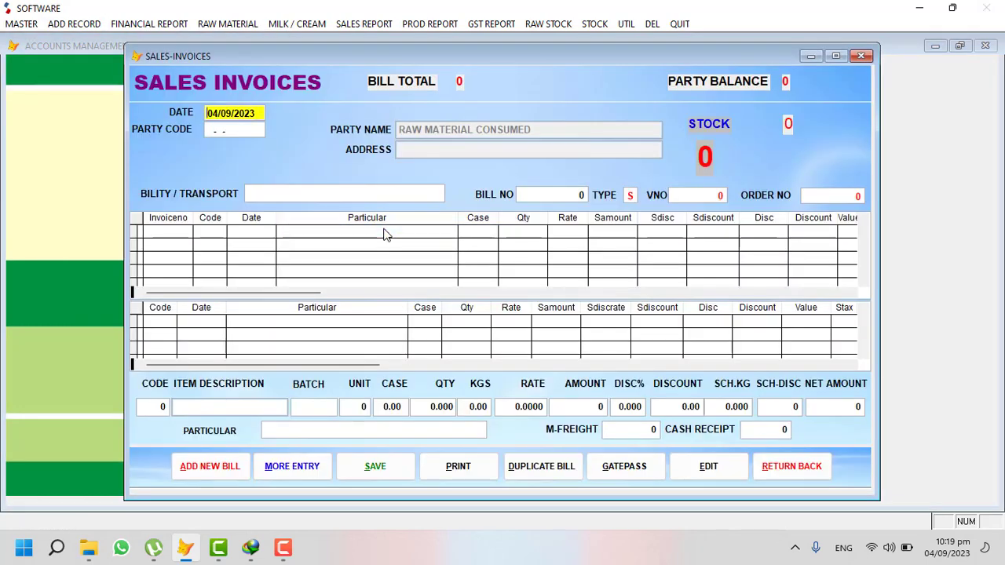
{"action": "key", "text": "Return"}
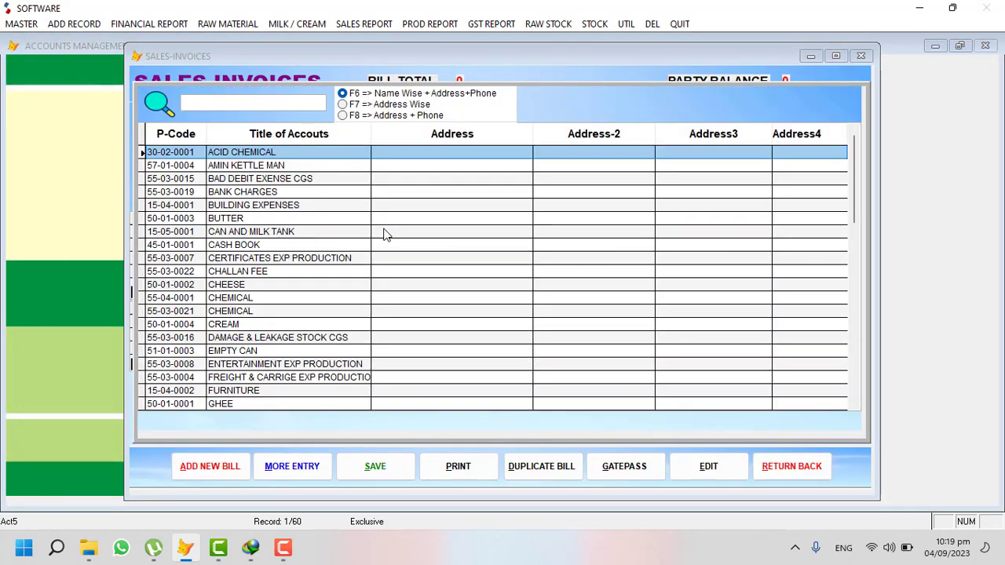
{"action": "type", "text": "USM"}
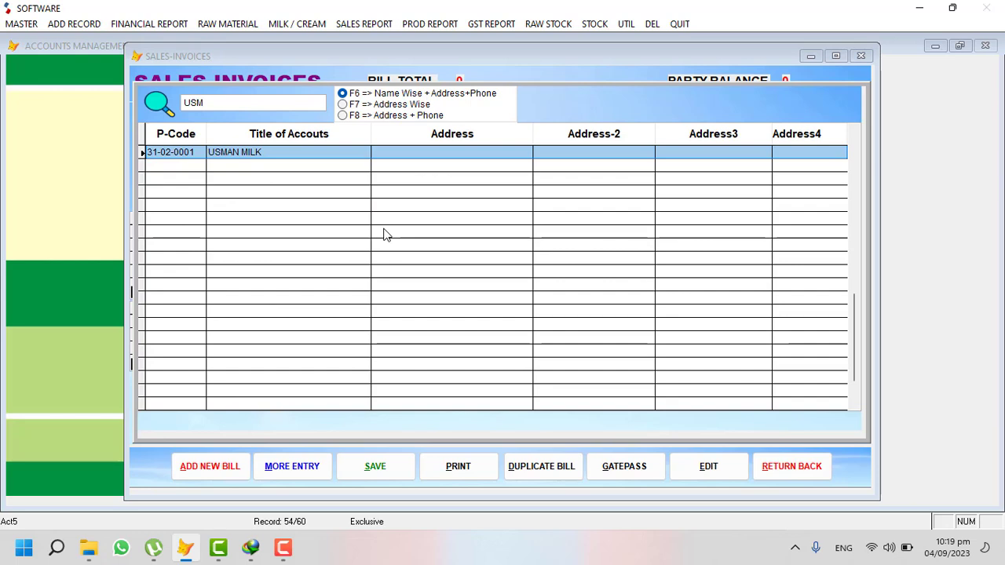
{"action": "key", "text": "BackSpace"}
{"action": "key", "text": "BackSpace"}
{"action": "key", "text": "BackSpace"}
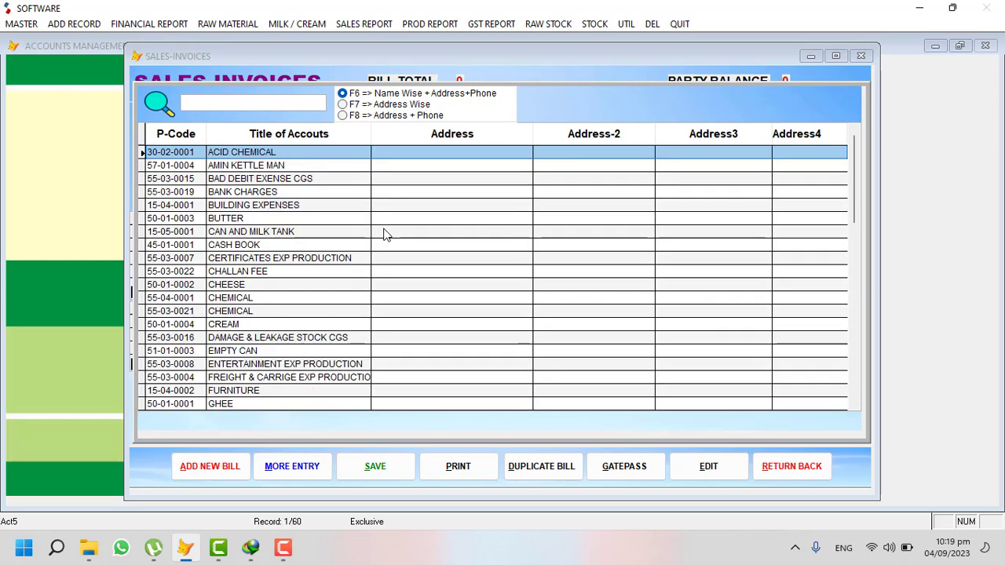
{"action": "type", "text": "IMR"}
{"action": "key", "text": "Return"}
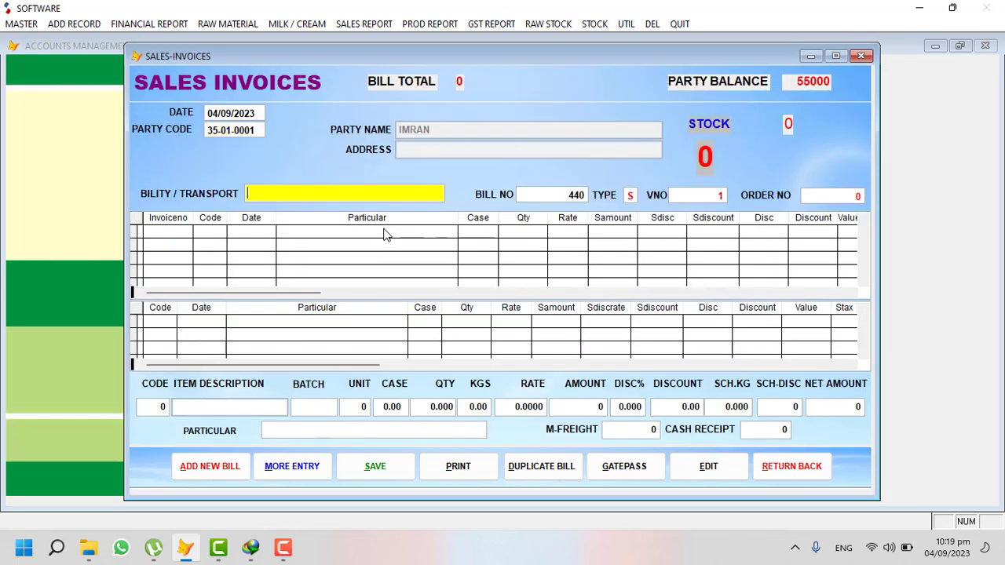
Leave the transport and order fields unchanged, and add CHEDDAR SLICE 1 KG from batch AA0111 with unit 15
{"action": "key", "text": "Return"}
{"action": "key", "text": "Return"}
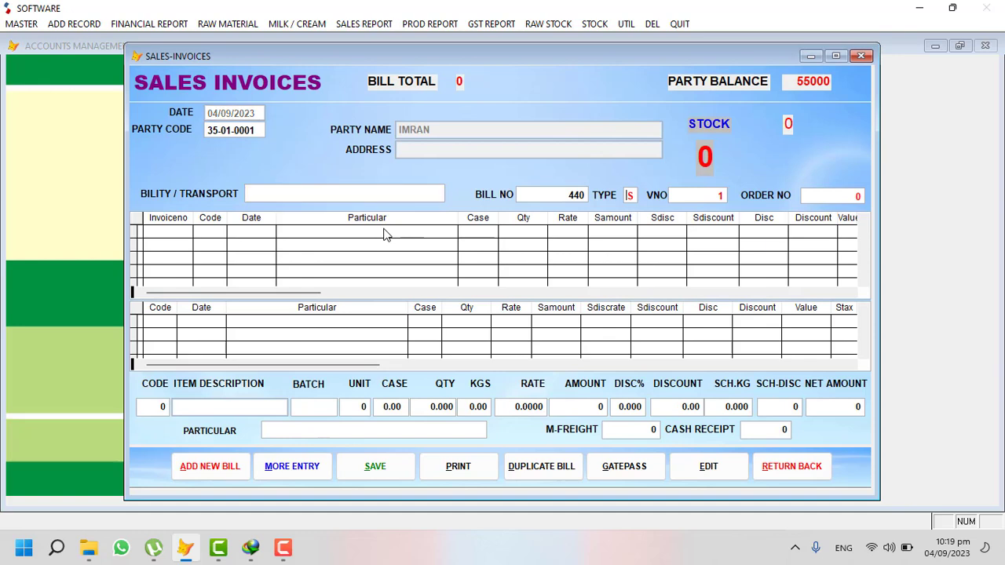
{"action": "key", "text": "Return"}
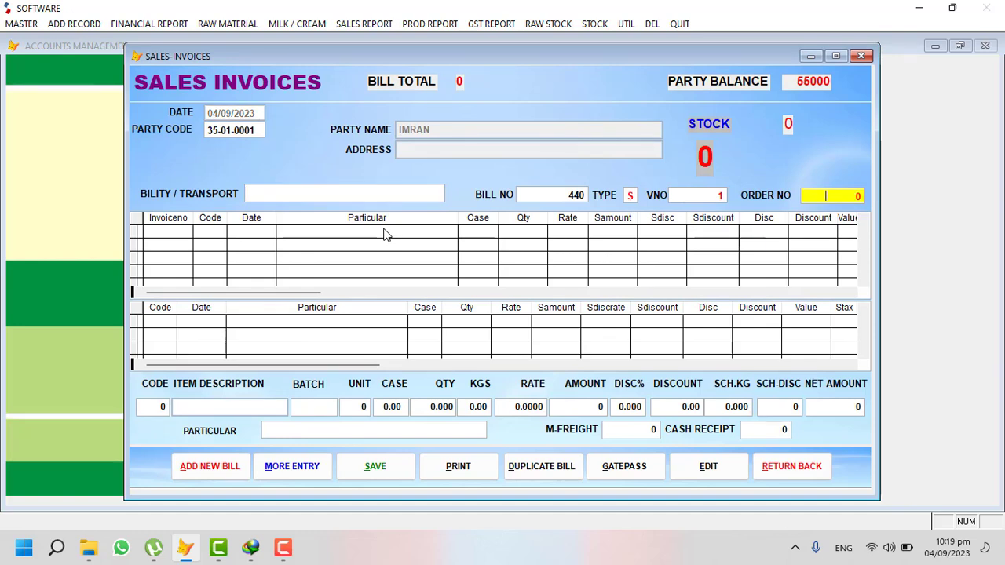
{"action": "key", "text": "Return"}
{"action": "key", "text": "Return"}
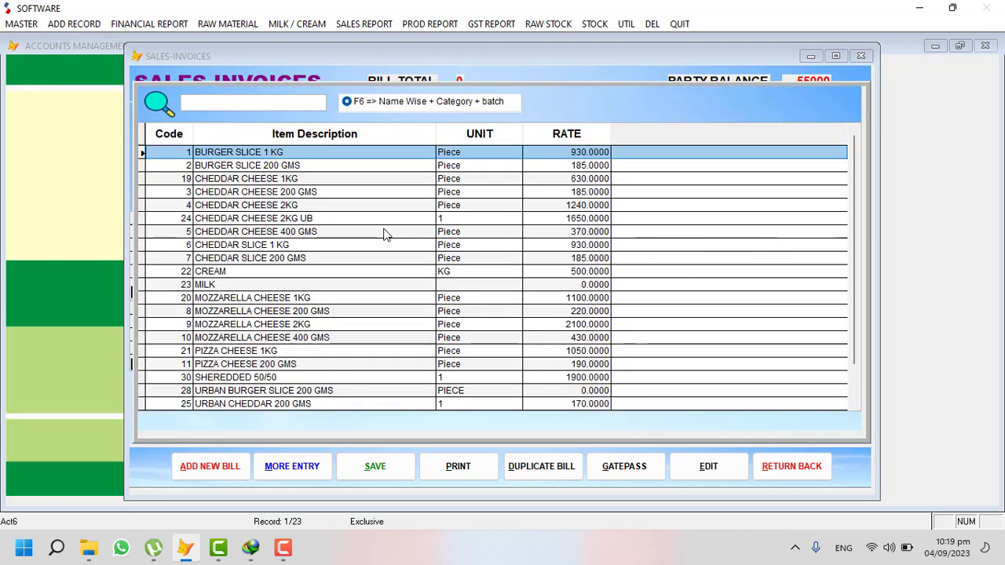
{"action": "key", "text": "Down"}
{"action": "key", "text": "Down"}
{"action": "key", "text": "Down"}
{"action": "key", "text": "Down"}
{"action": "key", "text": "Down"}
{"action": "key", "text": "Down"}
{"action": "key", "text": "Down"}
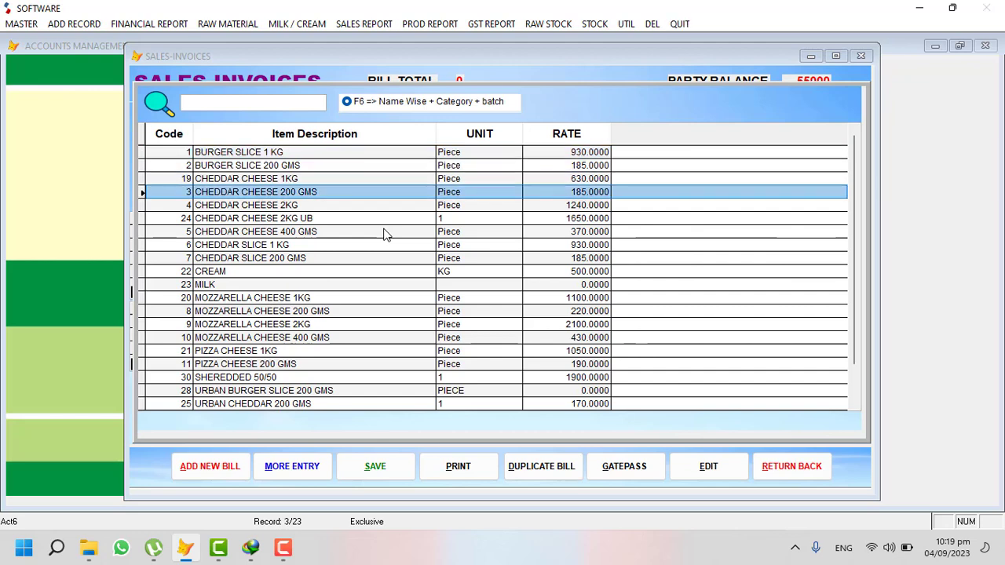
{"action": "key", "text": "Return"}
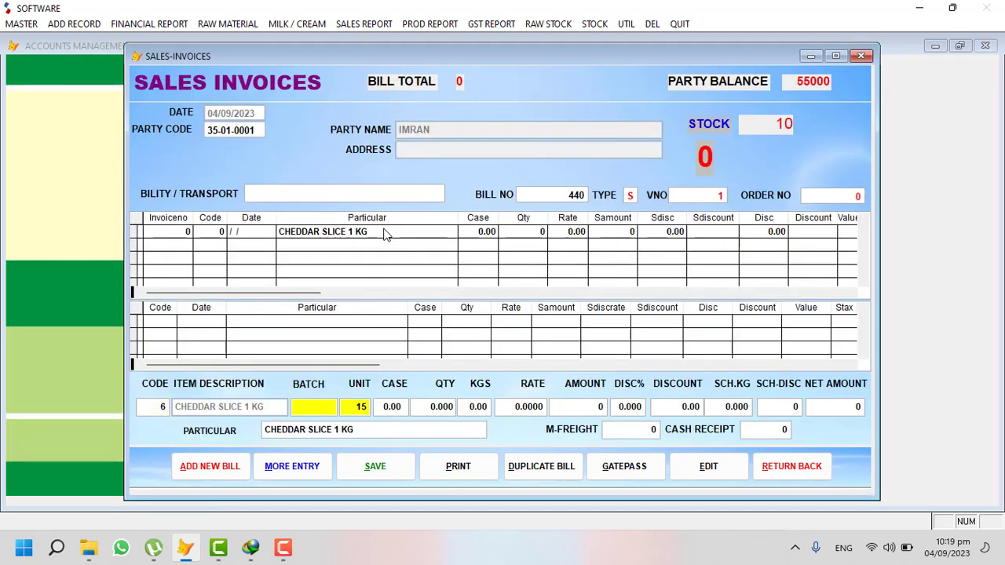
{"action": "key", "text": "Return"}
{"action": "key", "text": "Return"}
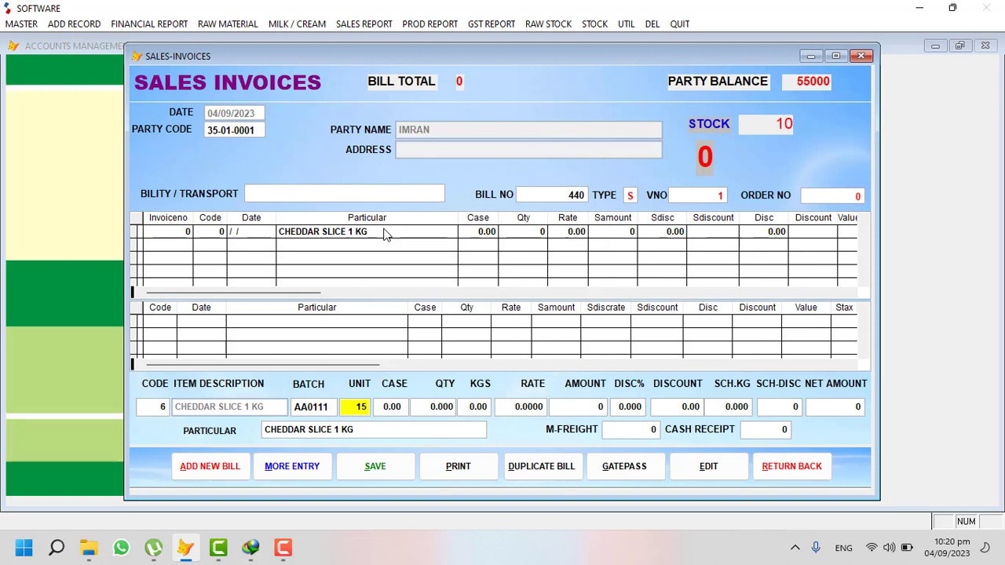
{"action": "key", "text": "Return"}
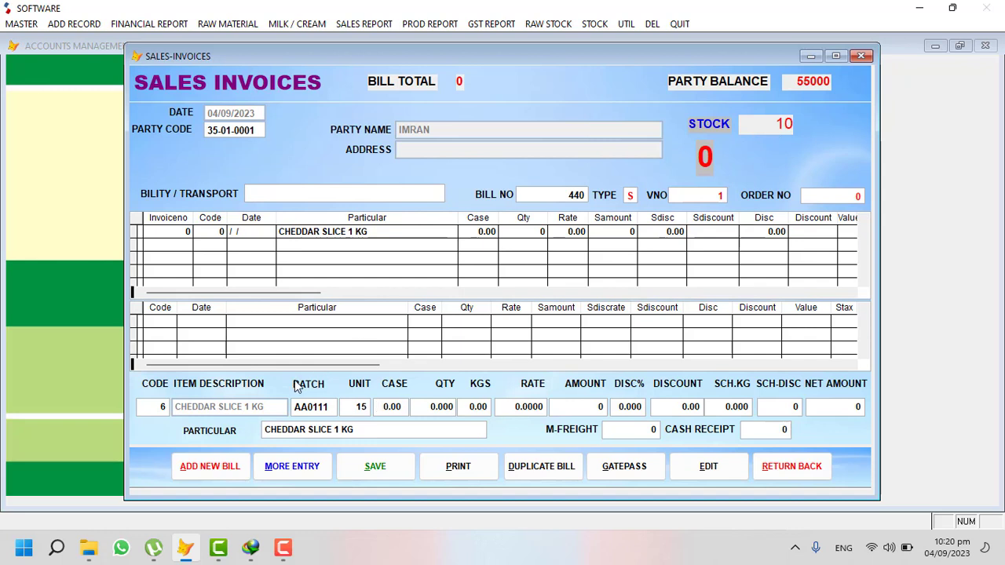
Enter 2 cases of CHEDDAR SLICE 1 KG and set the rate to 100
{"action": "type", "text": "2"}
{"action": "key", "text": "Return"}
{"action": "key", "text": "Return"}
{"action": "key", "text": "Return"}
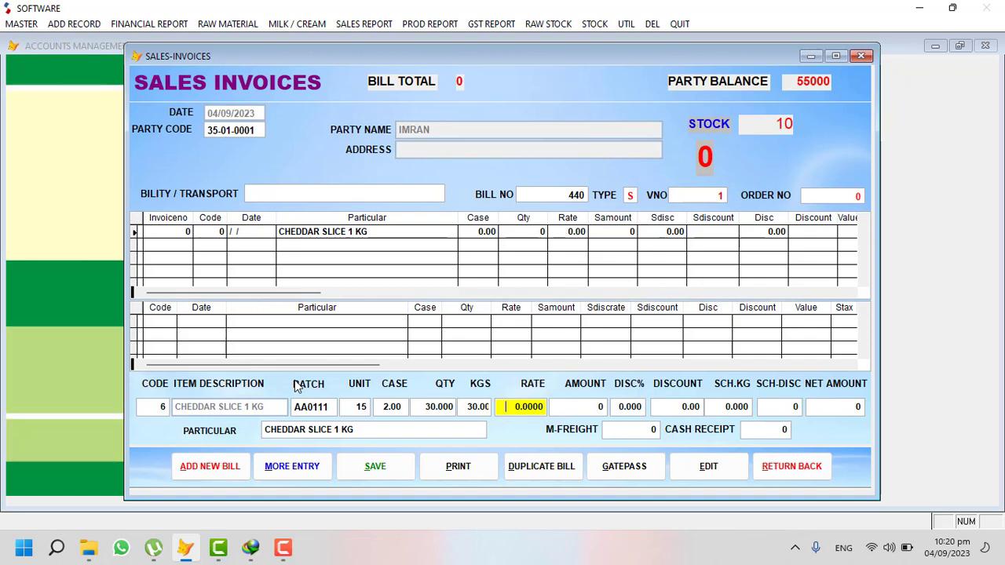
{"action": "type", "text": "1000"}
{"action": "key", "text": "Return"}
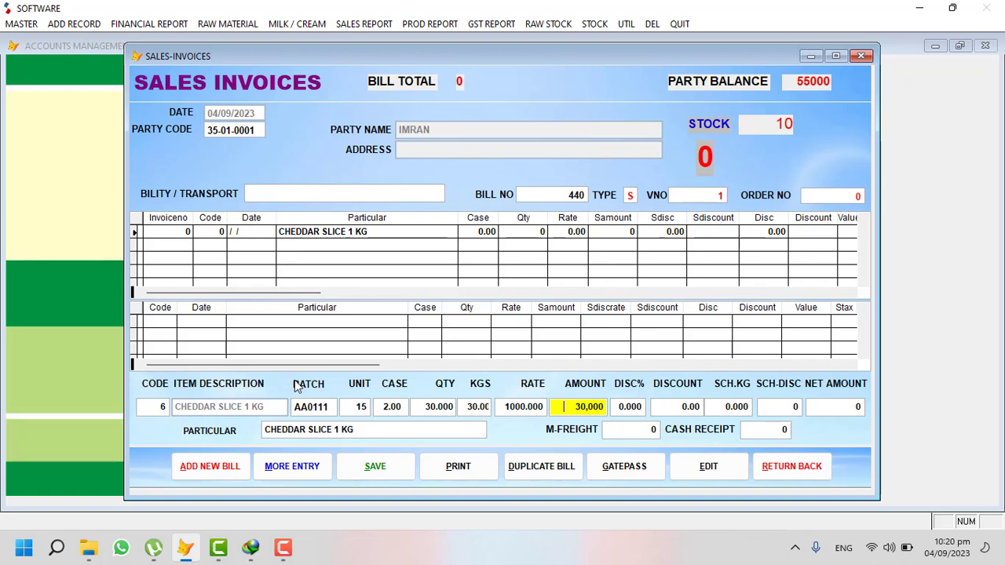
{"action": "key", "text": "Up"}
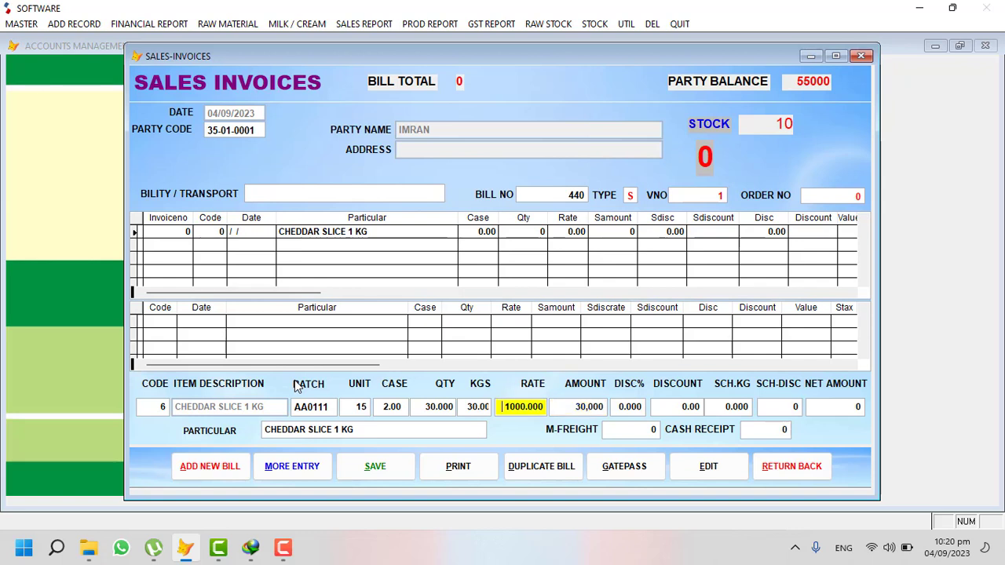
{"action": "type", "text": "100"}
{"action": "key", "text": "Return"}
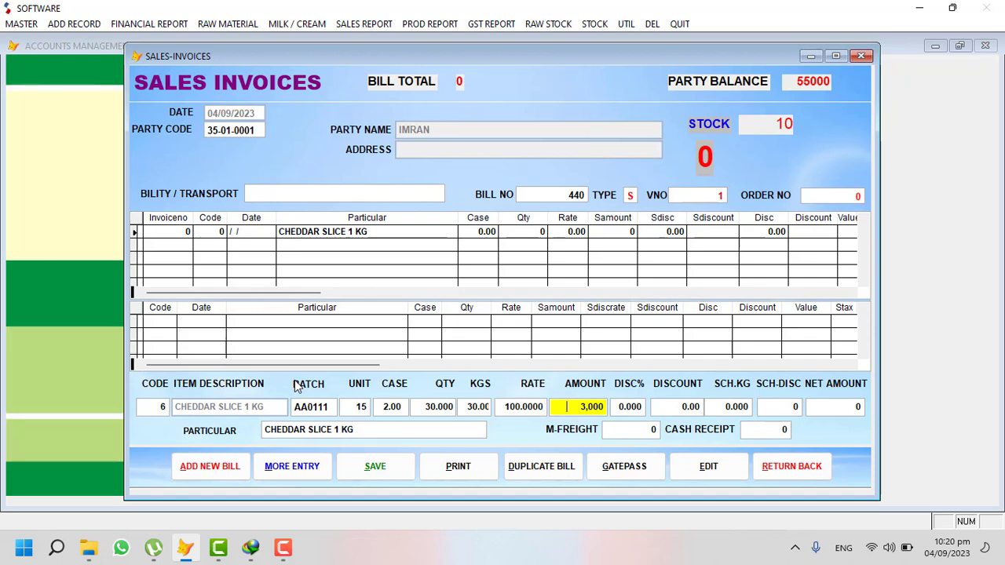
{"action": "key", "text": "Return"}
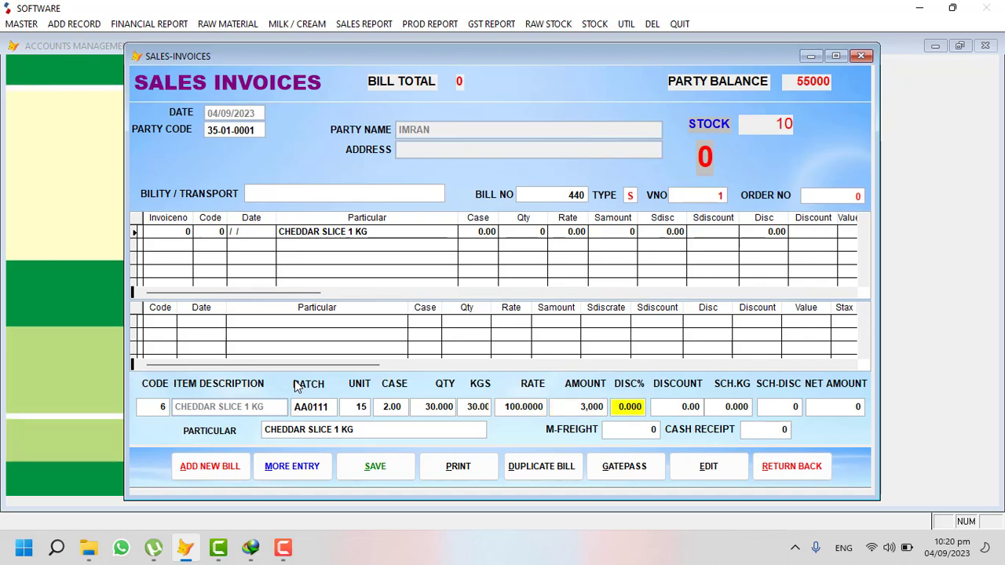
{"action": "key", "text": "shift+Tab"}
{"action": "key", "text": "shift+Tab"}
{"action": "key", "text": "shift+Tab"}
{"action": "key", "text": "shift+Tab"}
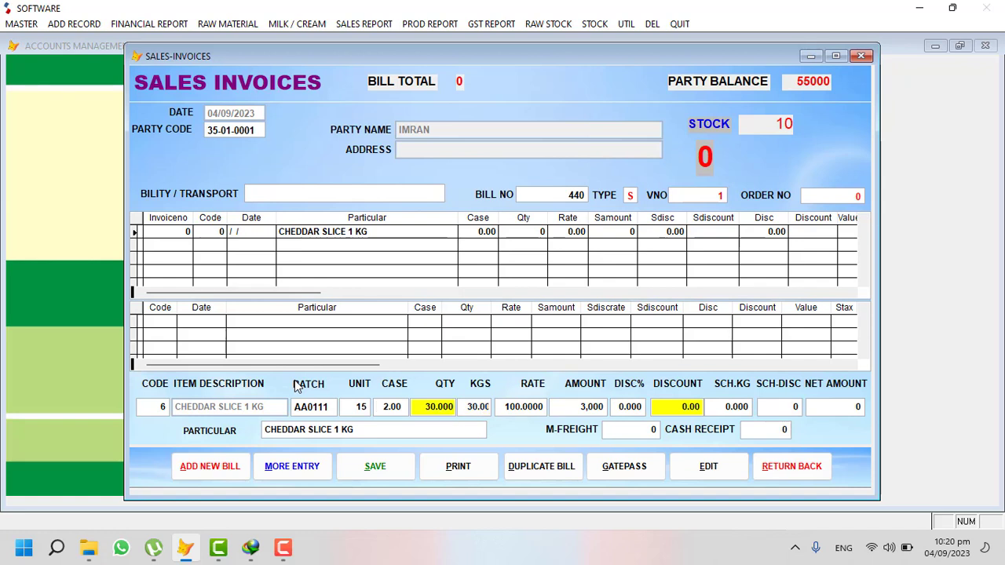
{"action": "key", "text": "Return"}
{"action": "key", "text": "Return"}
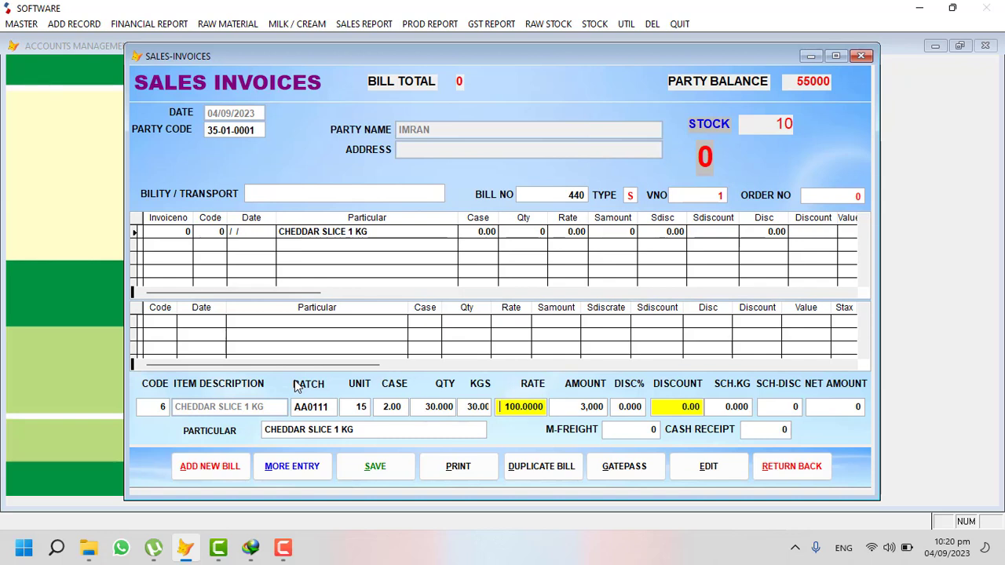
{"action": "key", "text": "Return"}
{"action": "key", "text": "Return"}
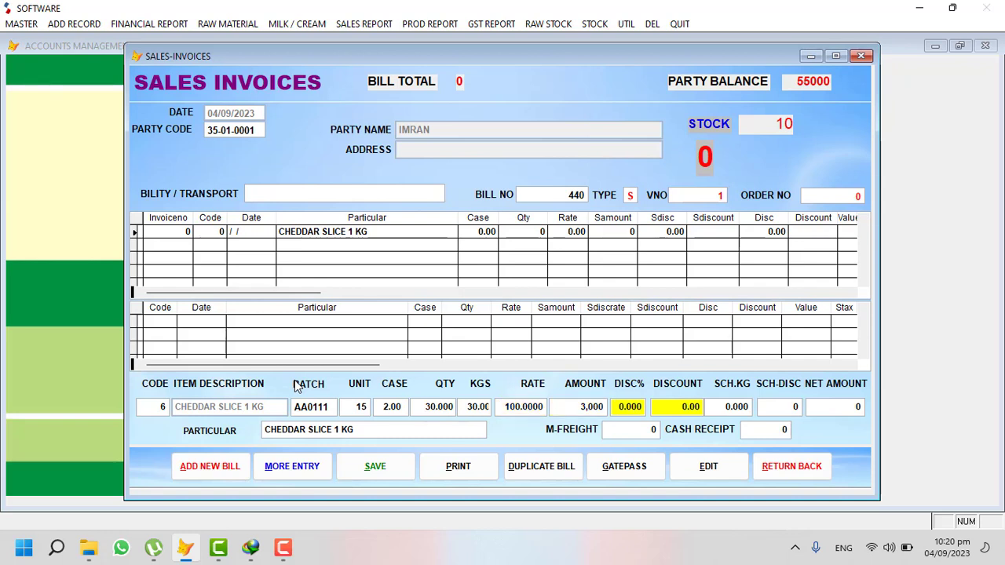
Accept the item line with zero discounts, freight and cash receipt, and save the sales invoice
{"action": "key", "text": "Return"}
{"action": "key", "text": "Return"}
{"action": "key", "text": "Return"}
{"action": "key", "text": "Return"}
{"action": "key", "text": "Return"}
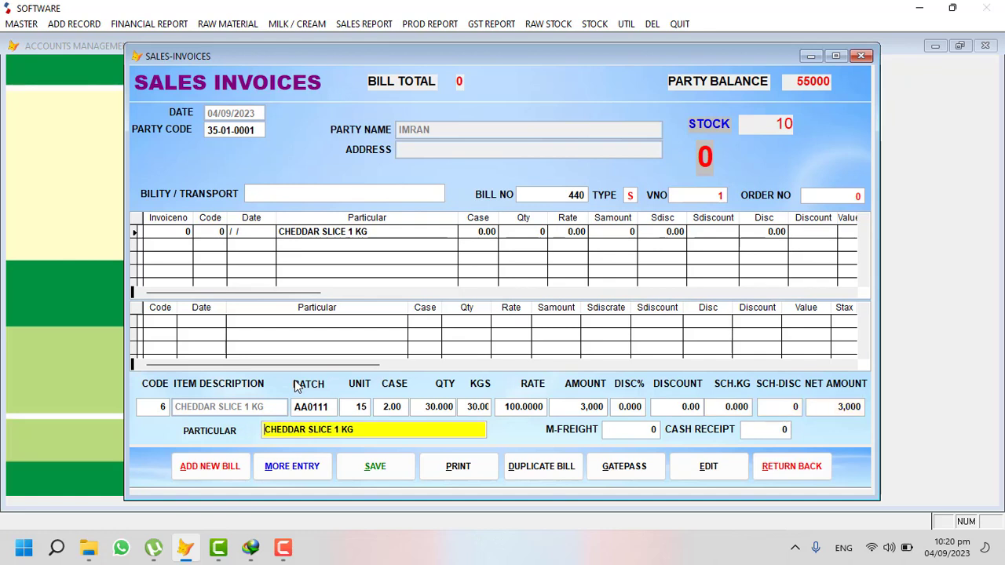
{"action": "key", "text": "Return"}
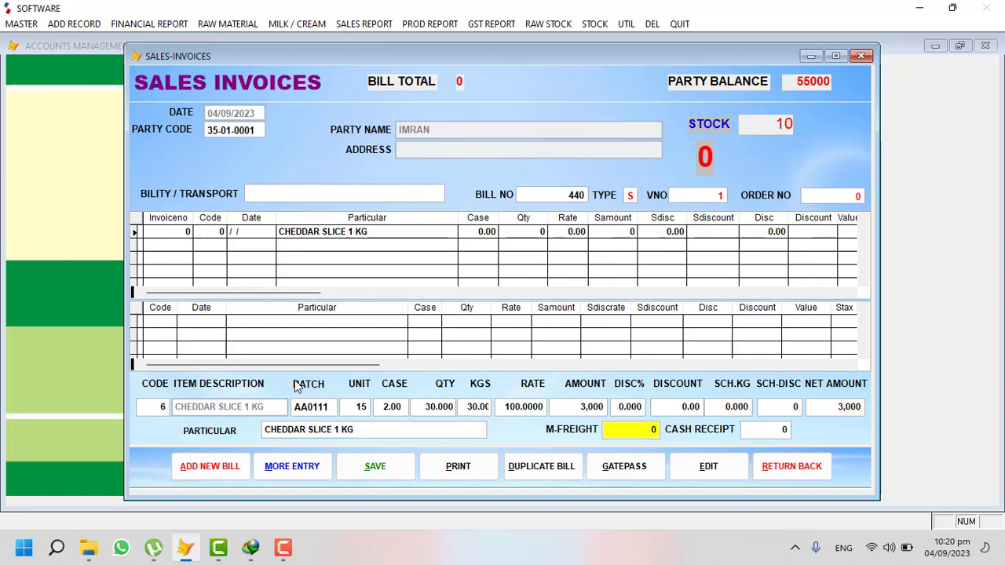
{"action": "key", "text": "Return"}
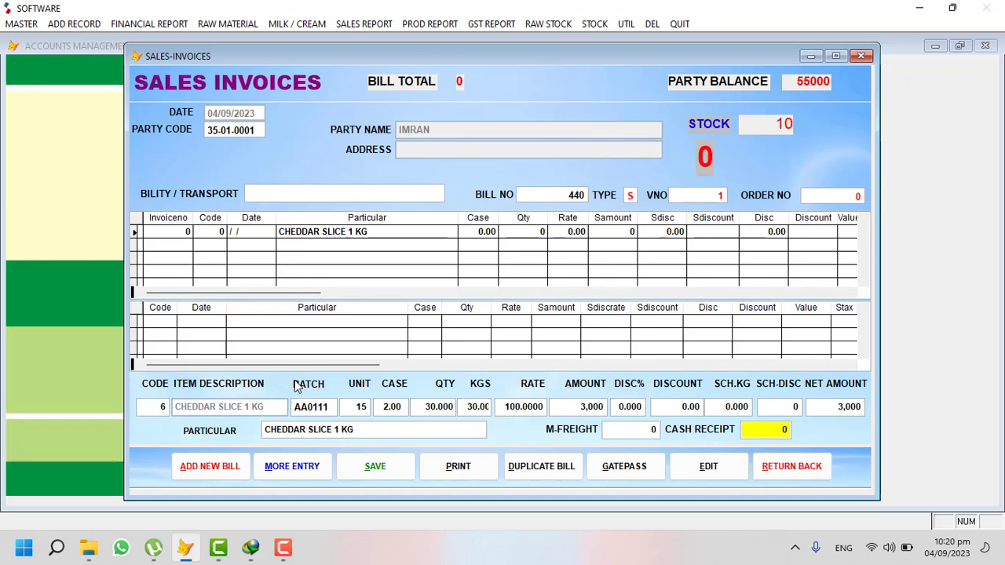
{"action": "key", "text": "Return"}
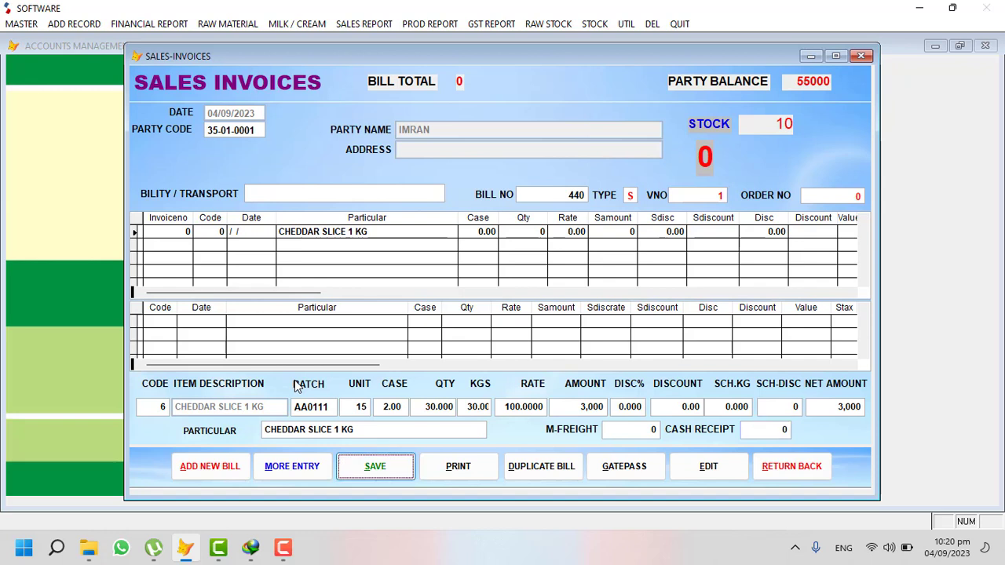
{"action": "key", "text": "Return"}
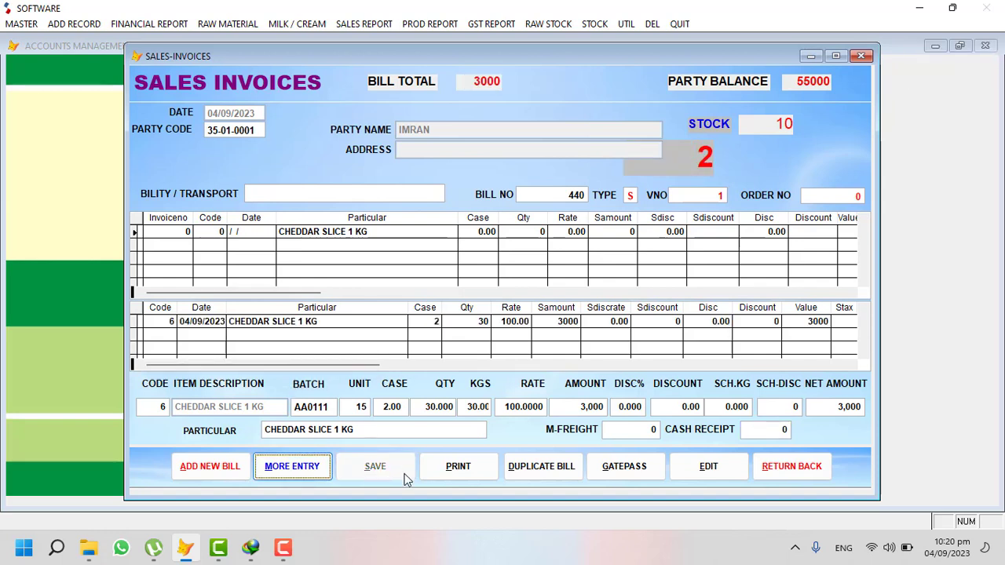
Preview the saved bill on screen without the balance, decline sending a message, and leave the sales invoice form
{"action": "left_click", "coordinate": [462, 470]}
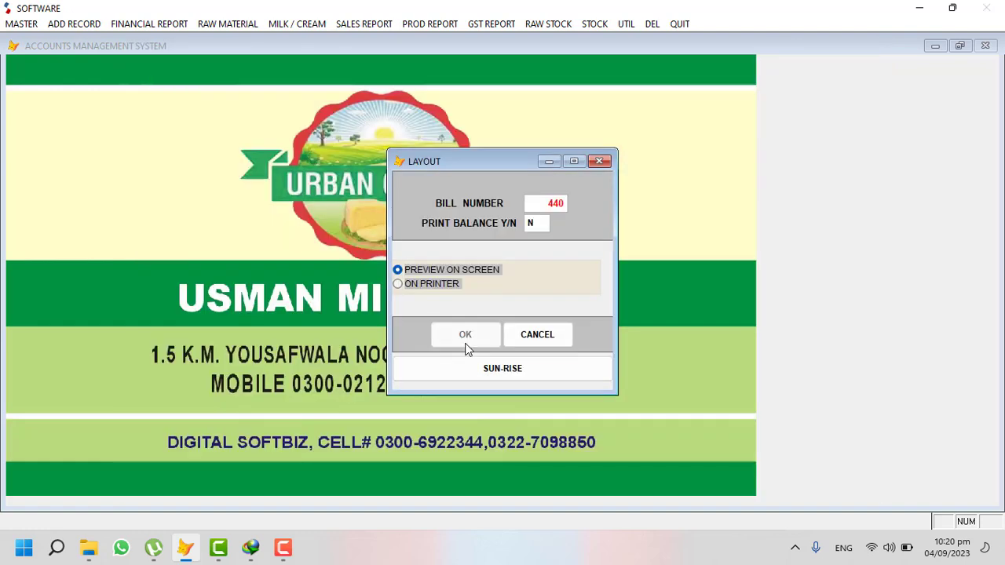
{"action": "left_click", "coordinate": [464, 343]}
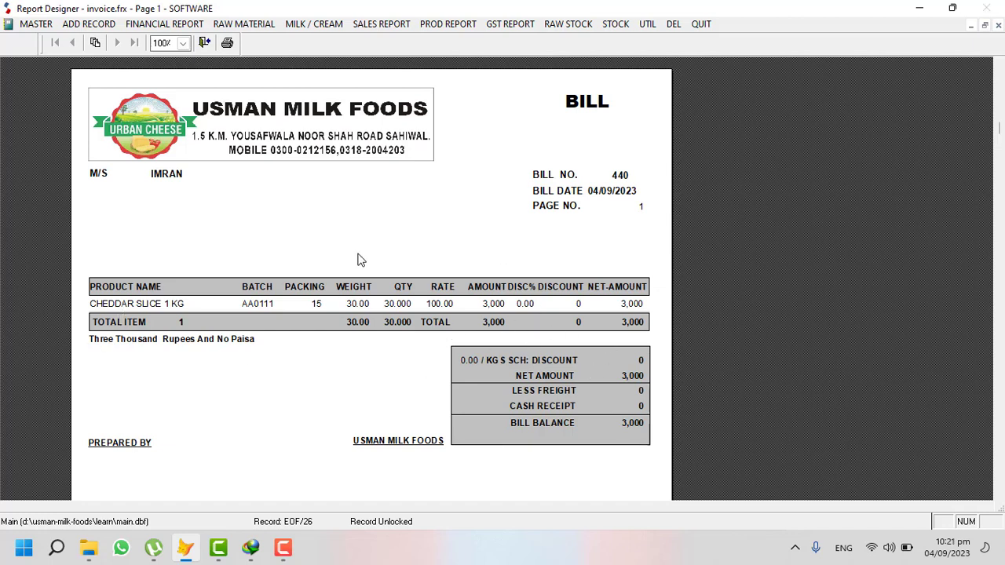
{"action": "key", "text": "Escape"}
{"action": "left_click", "coordinate": [575, 321]}
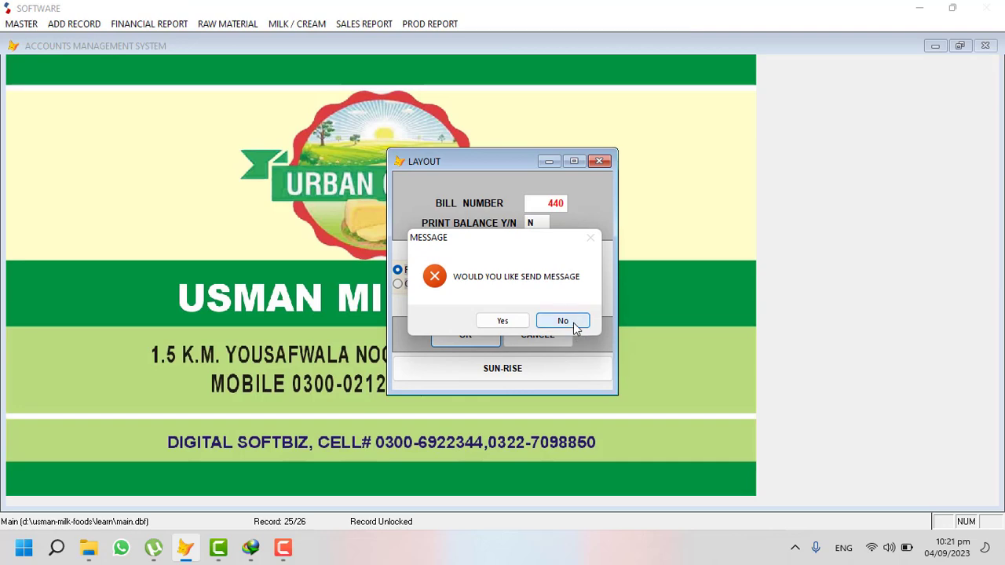
{"action": "left_click", "coordinate": [783, 474]}
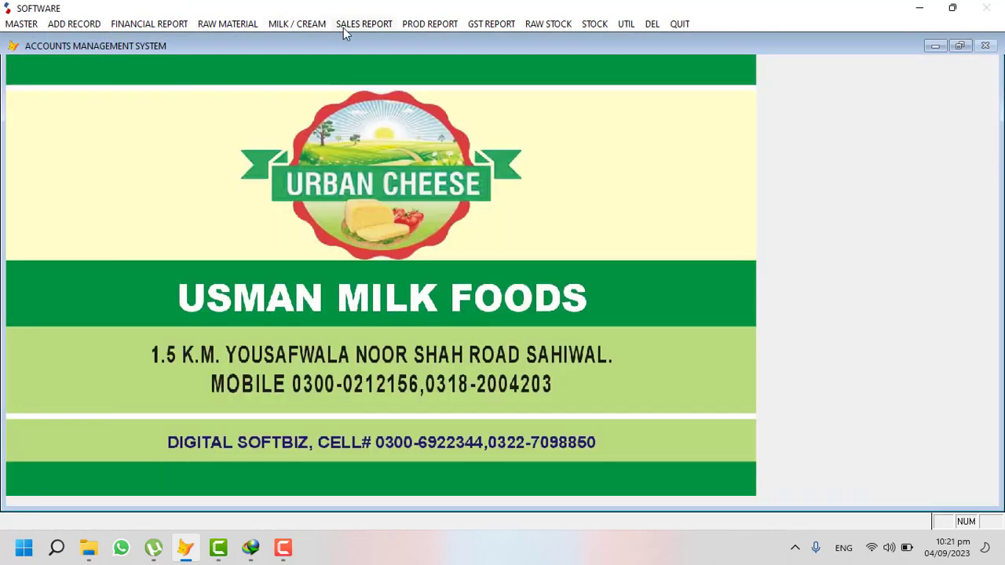
View the daily sales report from 04/09/2023 to 04/09/2023 on screen and close it
{"action": "left_click", "coordinate": [343, 26]}
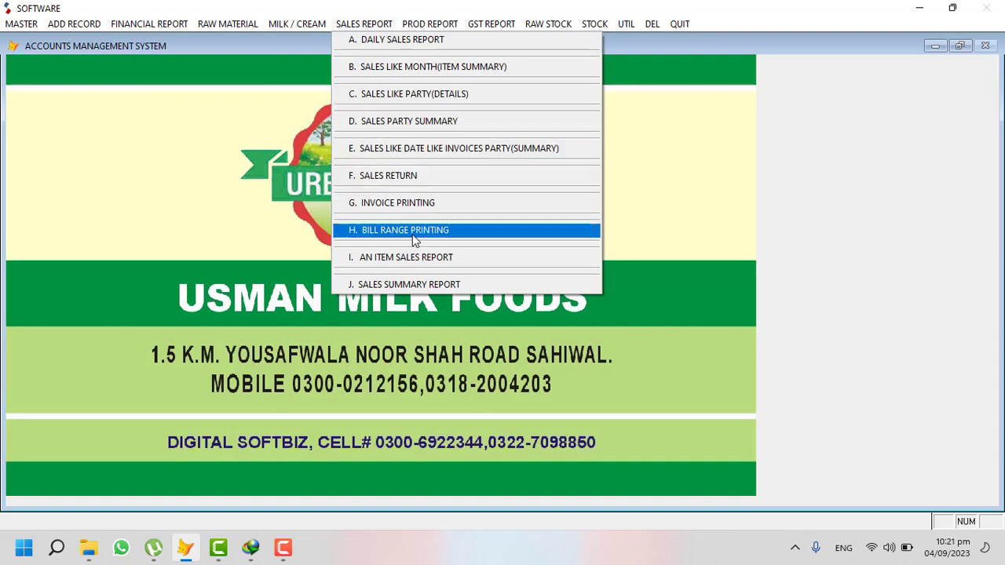
{"action": "left_click", "coordinate": [421, 47]}
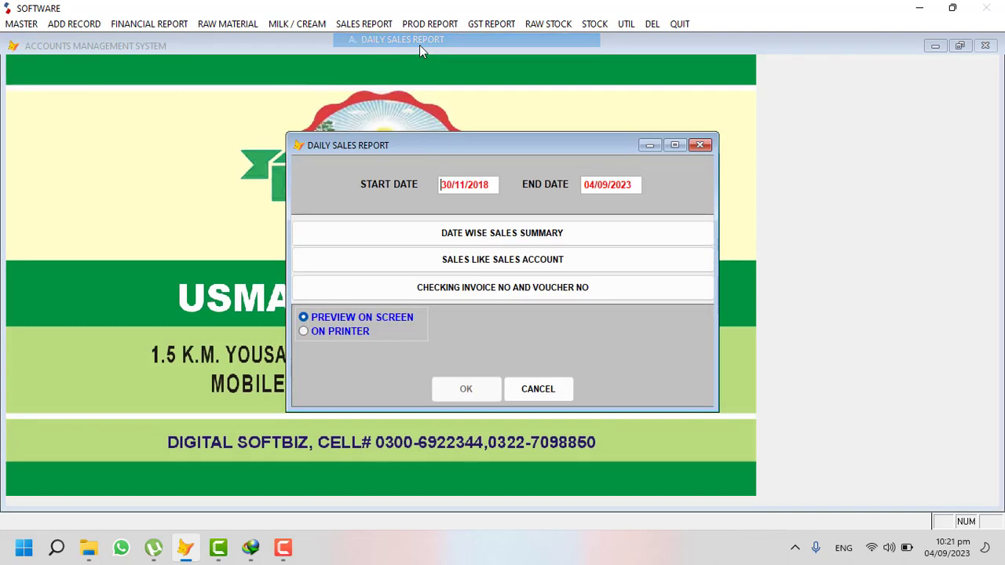
{"action": "type", "text": "092023"}
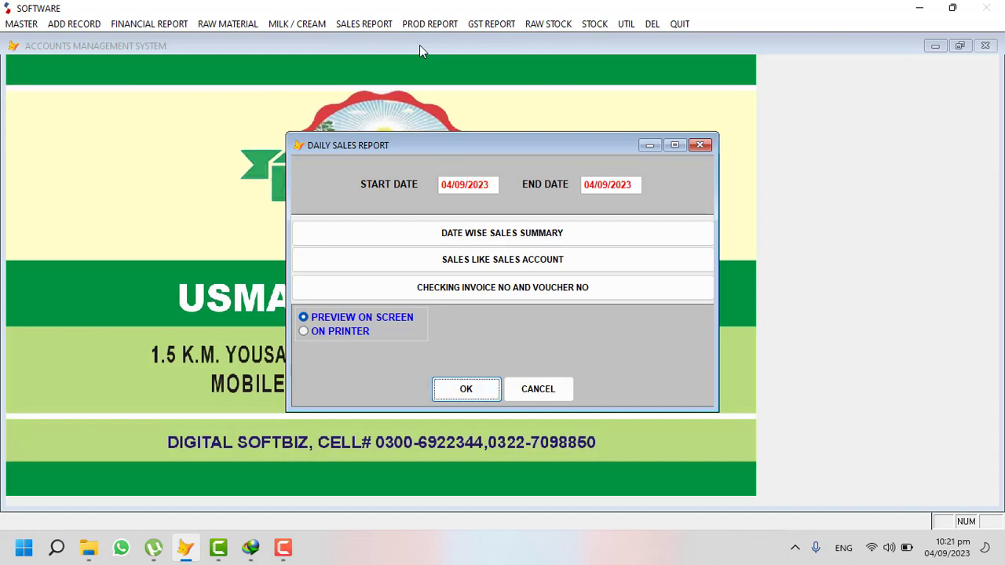
{"action": "key", "text": "Return"}
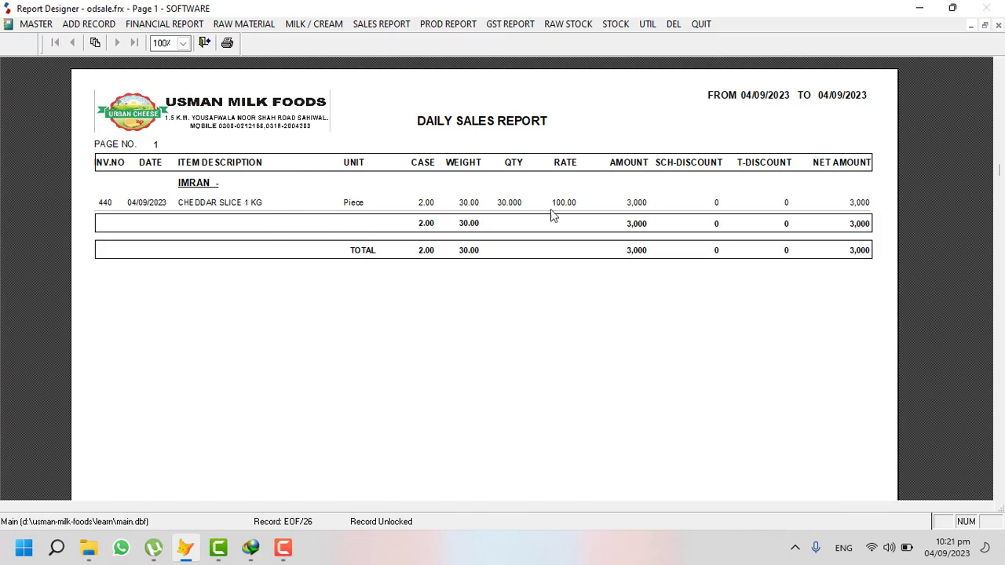
{"action": "key", "text": "Escape"}
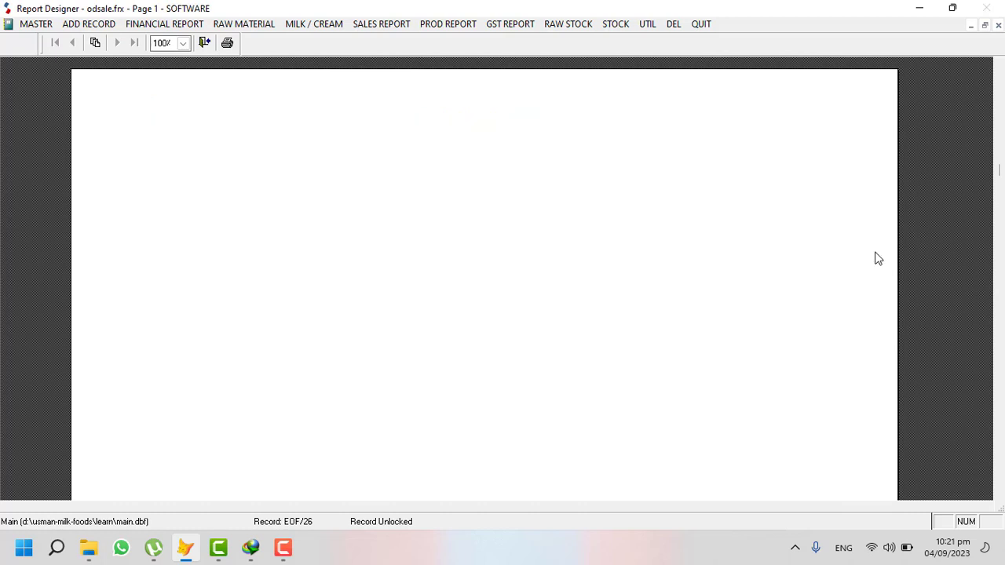
View the finished goods stock in hand report with end date 04/09/2023 on screen and close it
{"action": "left_click", "coordinate": [594, 23]}
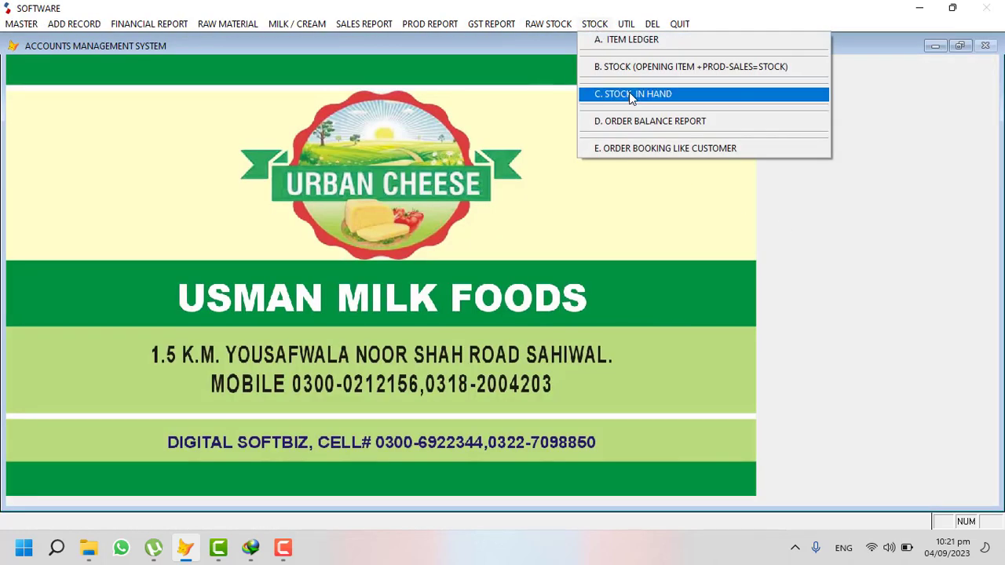
{"action": "left_click", "coordinate": [662, 97]}
{"action": "key", "text": "Return"}
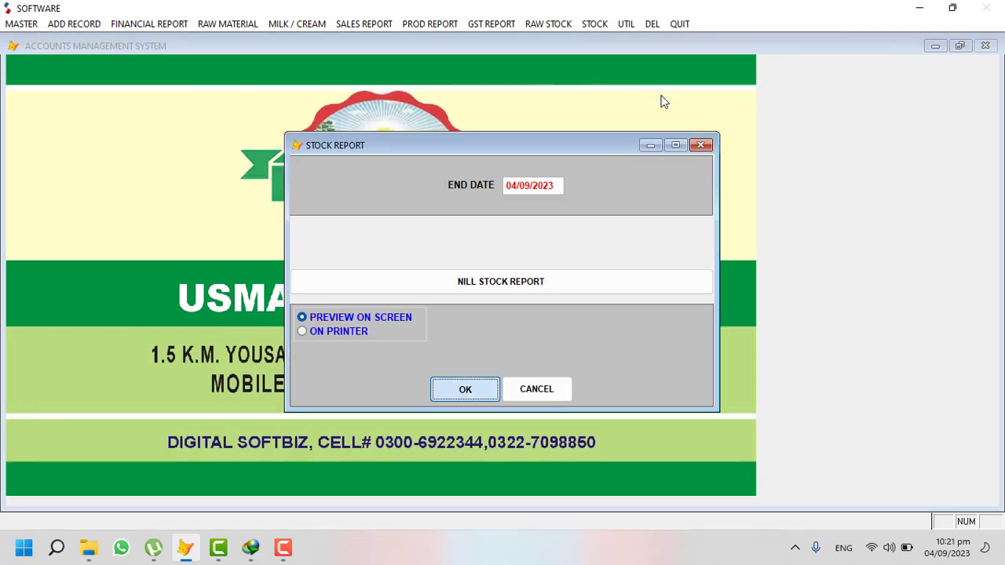
{"action": "key", "text": "Return"}
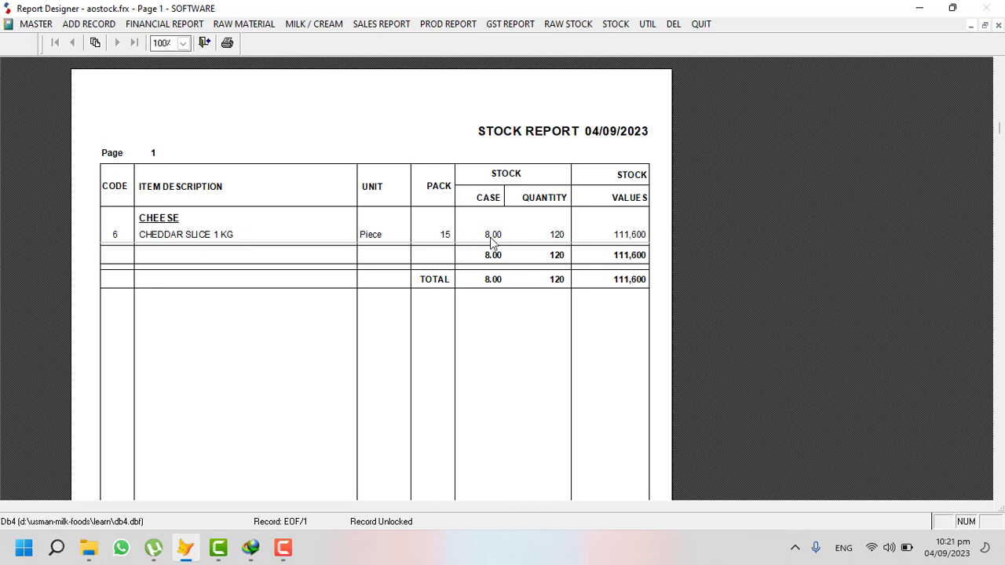
{"action": "key", "text": "Escape"}
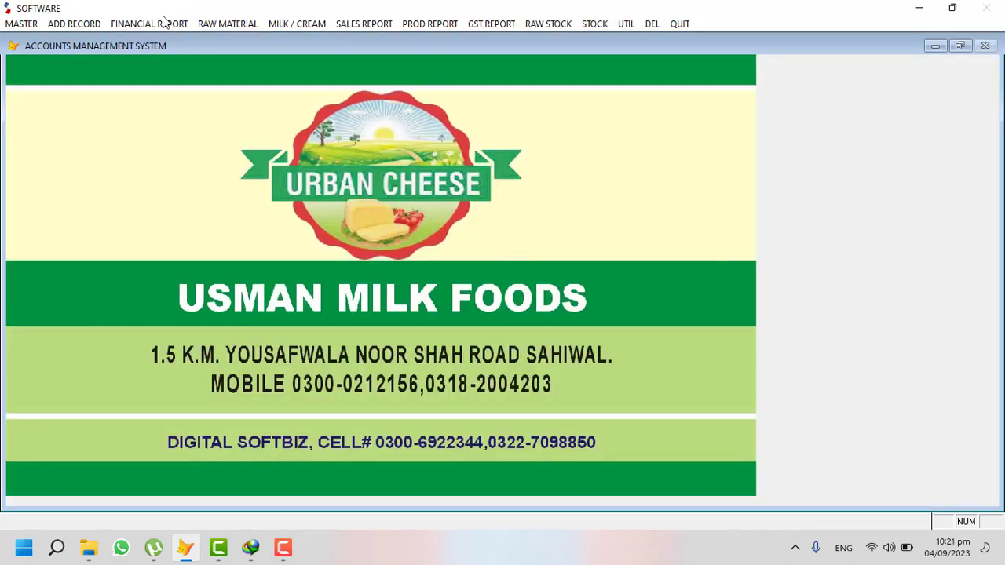
Open the sales invoice editing form to look at its layout and return without editing any invoice
{"action": "left_click", "coordinate": [21, 24]}
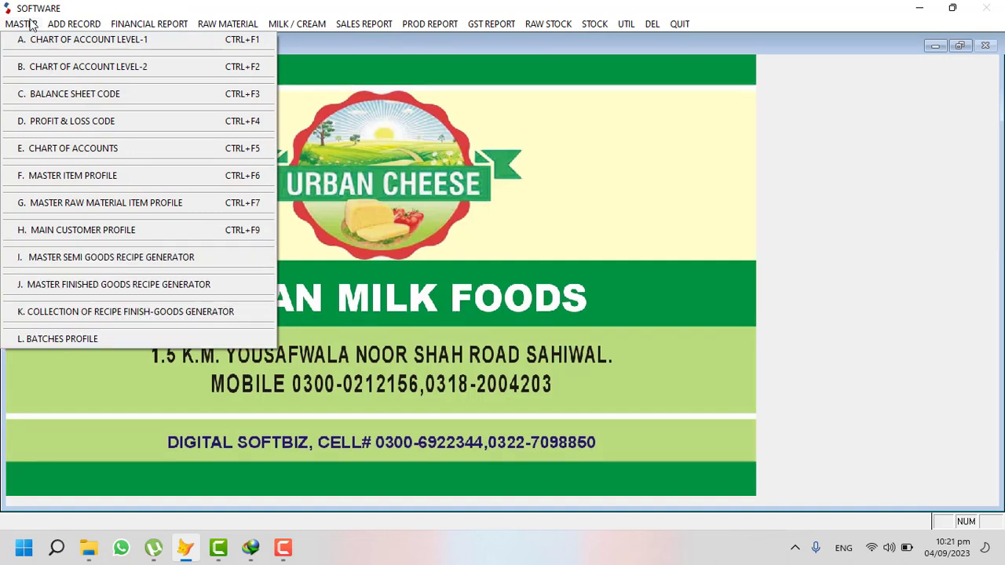
{"action": "mouse_move", "coordinate": [97, 30]}
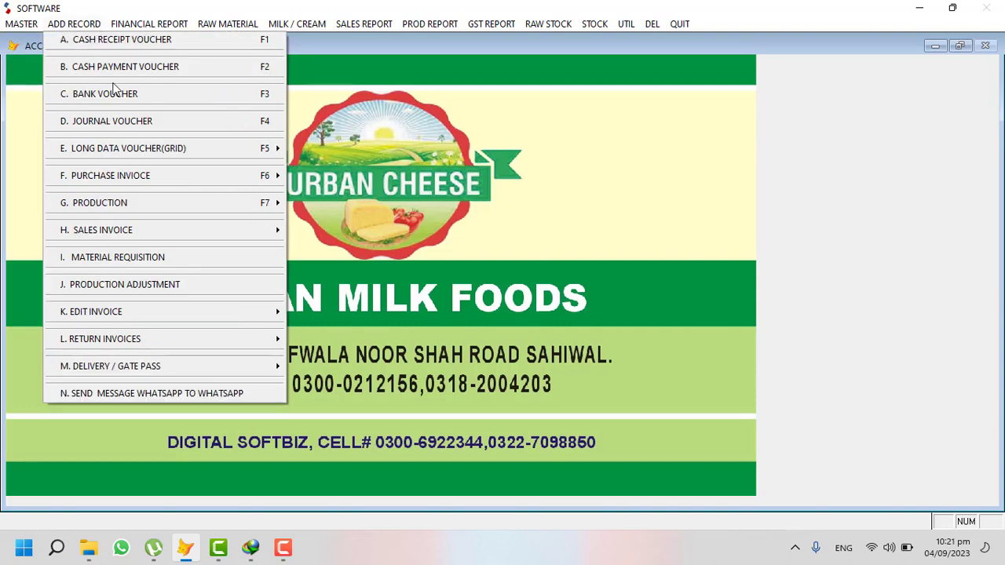
{"action": "mouse_move", "coordinate": [127, 172]}
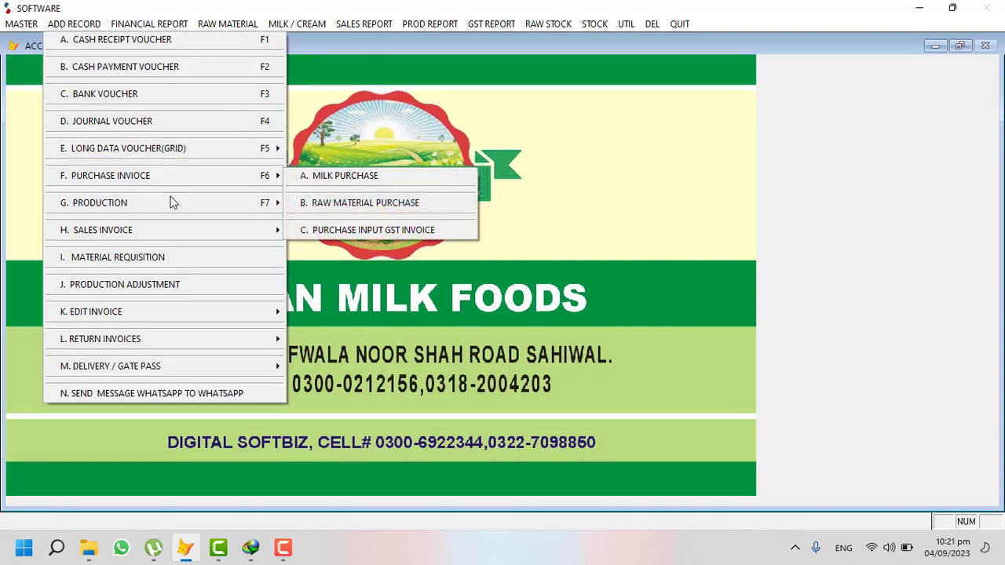
{"action": "mouse_move", "coordinate": [198, 232]}
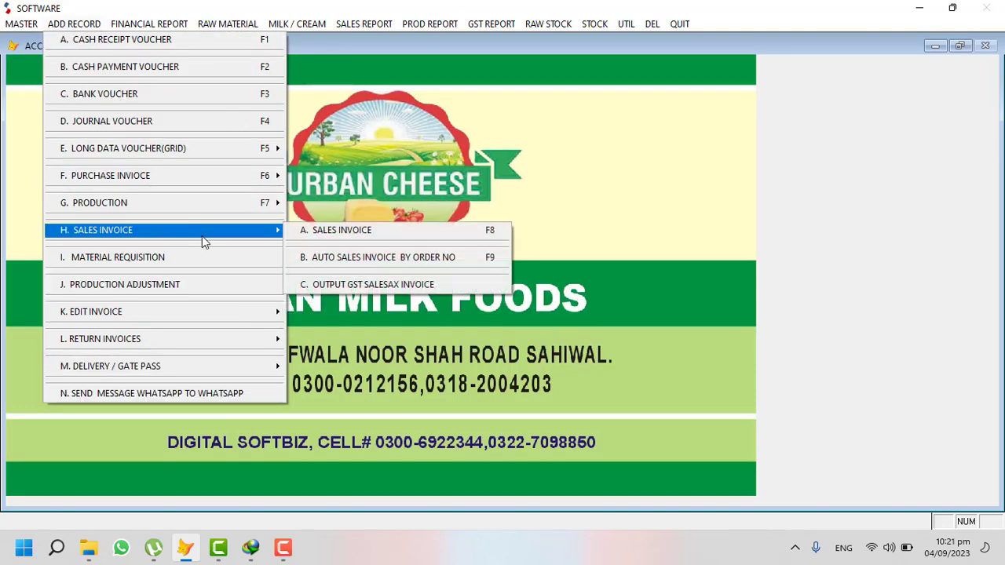
{"action": "mouse_move", "coordinate": [222, 314]}
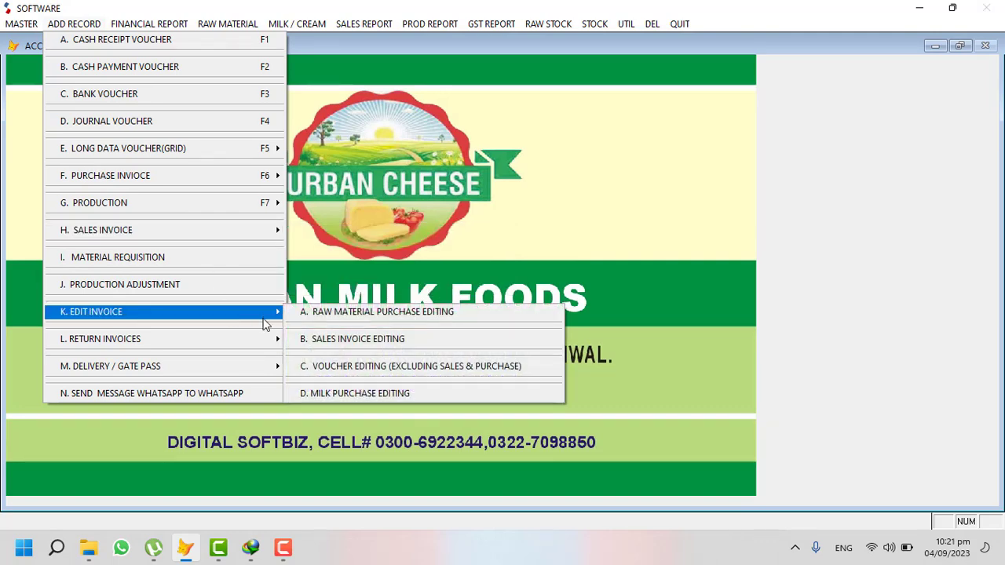
{"action": "left_click", "coordinate": [352, 342]}
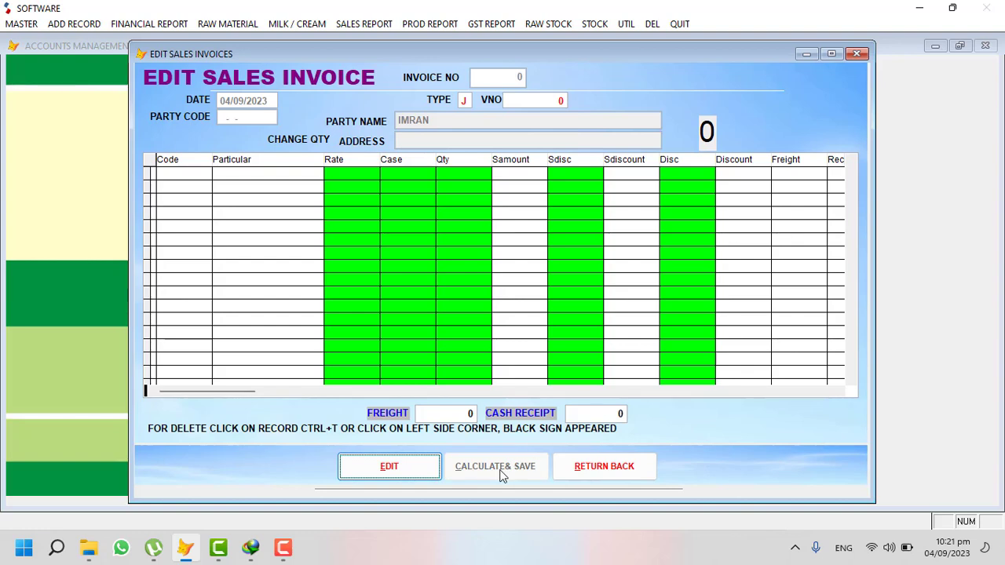
{"action": "left_click", "coordinate": [599, 471]}
Look over the return invoice options, open the General Gatepass form to view it, and return without adding a record
{"action": "left_click", "coordinate": [69, 25]}
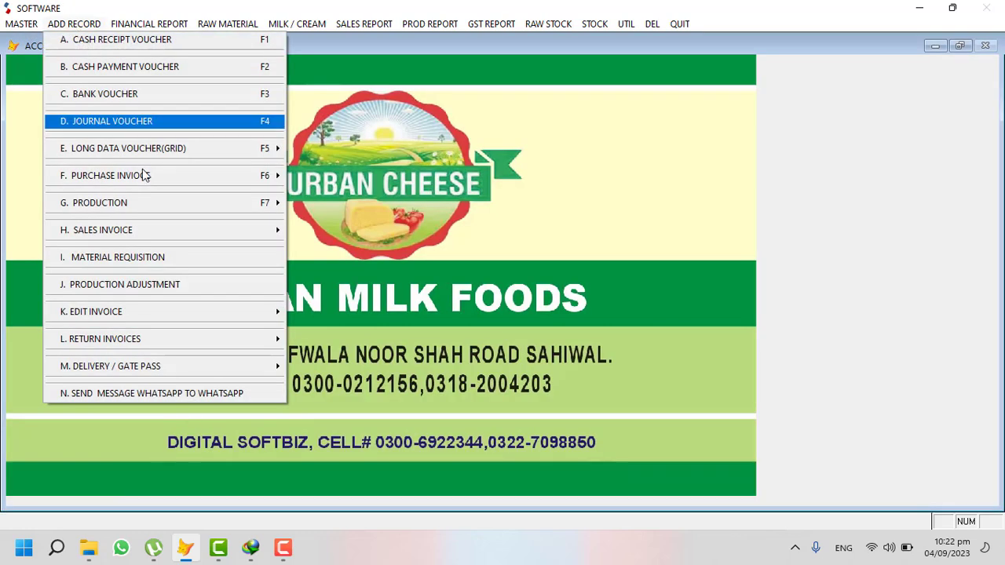
{"action": "mouse_move", "coordinate": [161, 342]}
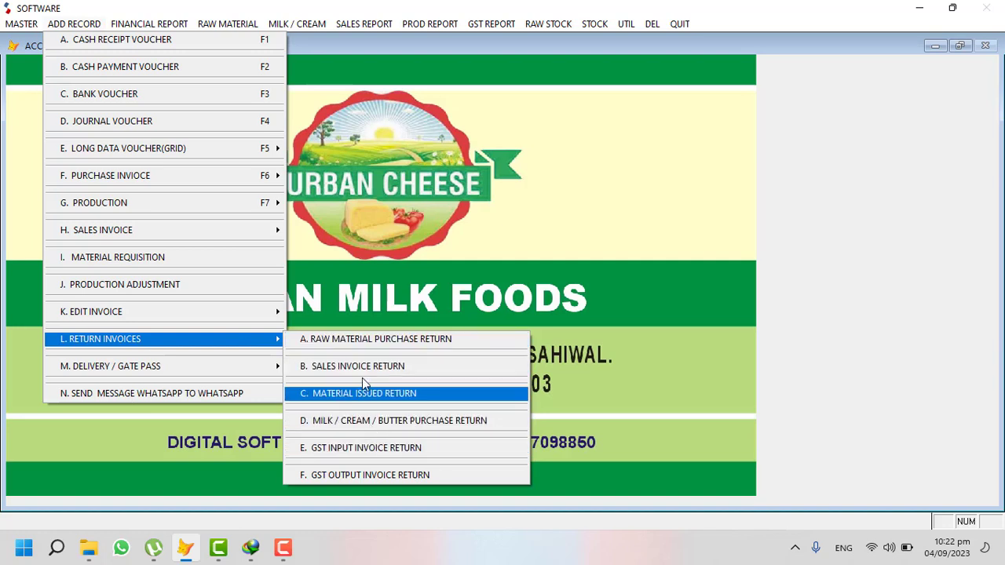
{"action": "mouse_move", "coordinate": [199, 372]}
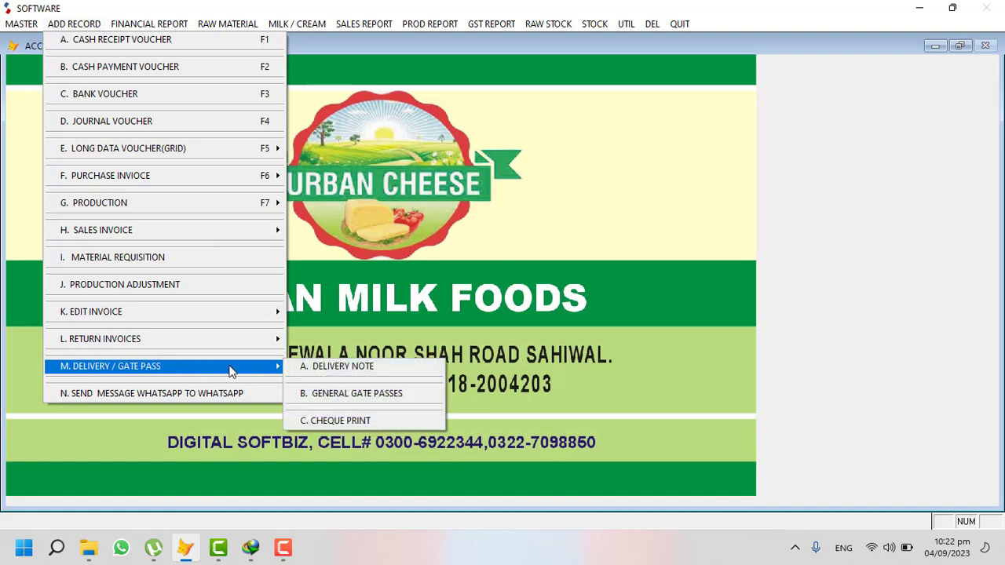
{"action": "left_click", "coordinate": [392, 397]}
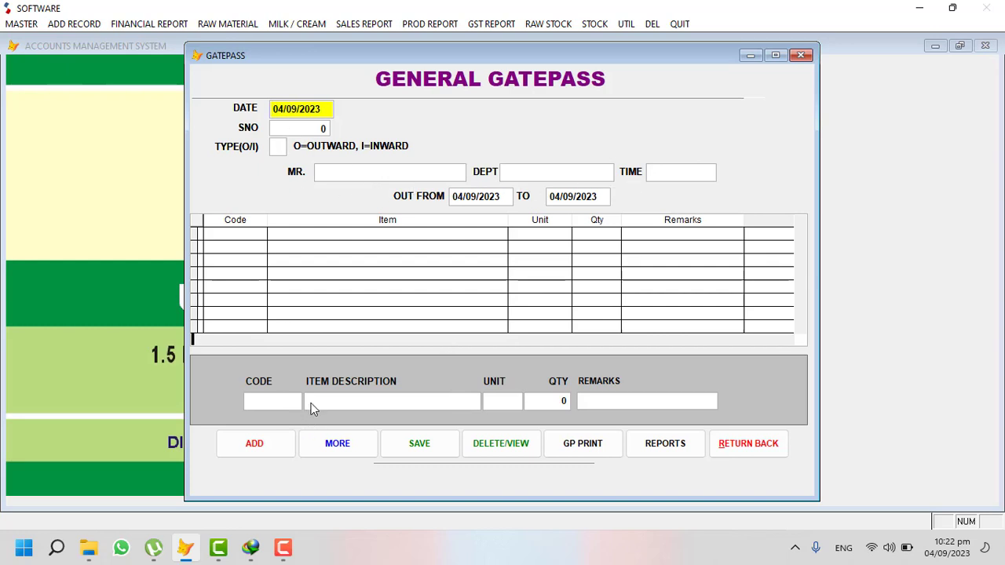
{"action": "left_click", "coordinate": [760, 444]}
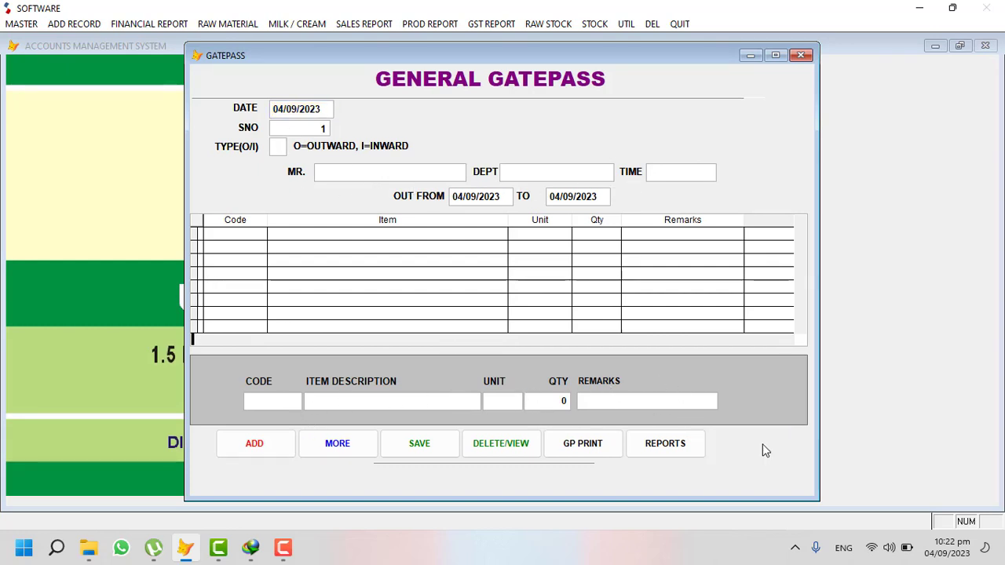
{"action": "left_click", "coordinate": [79, 24]}
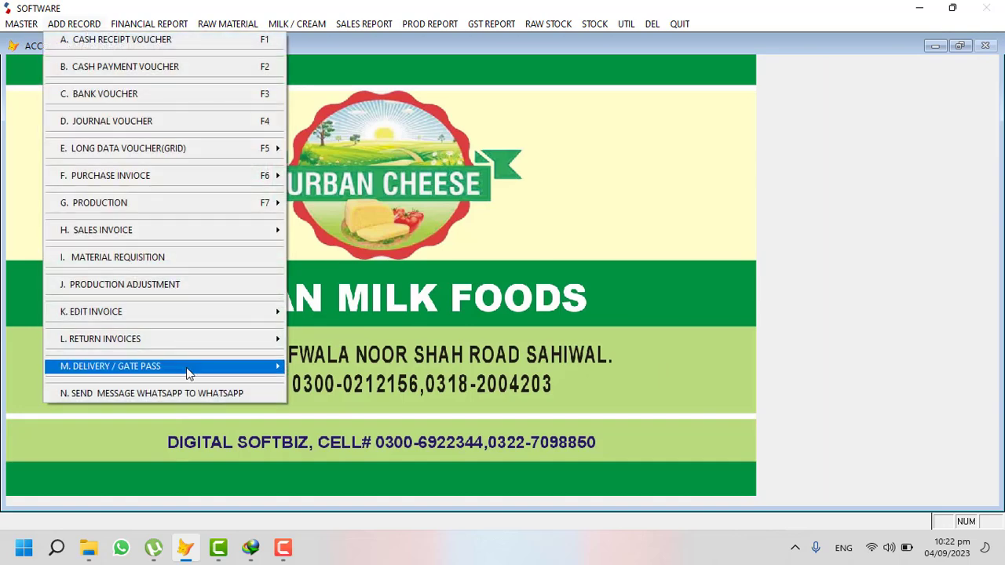
{"action": "mouse_move", "coordinate": [144, 26]}
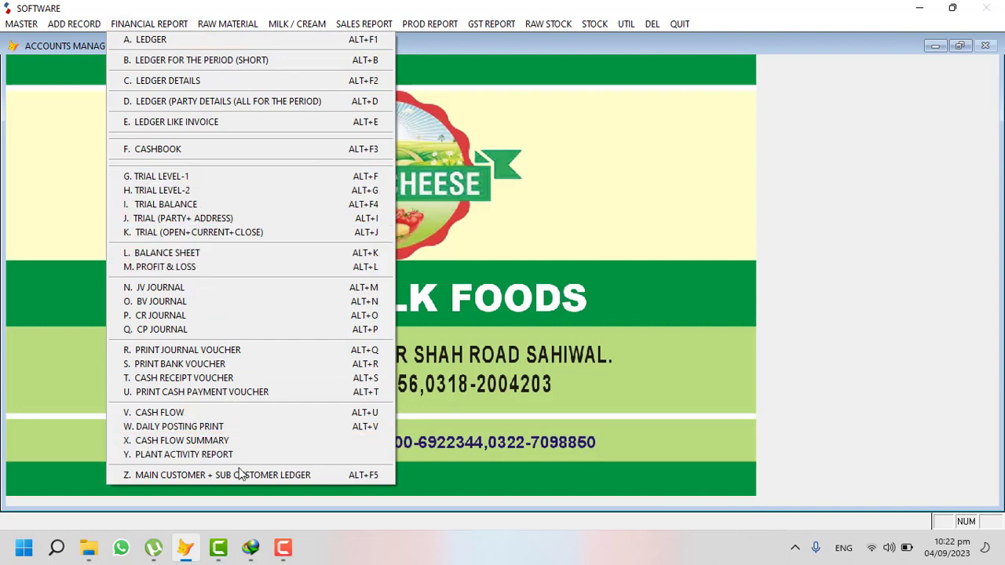
{"action": "mouse_move", "coordinate": [234, 24]}
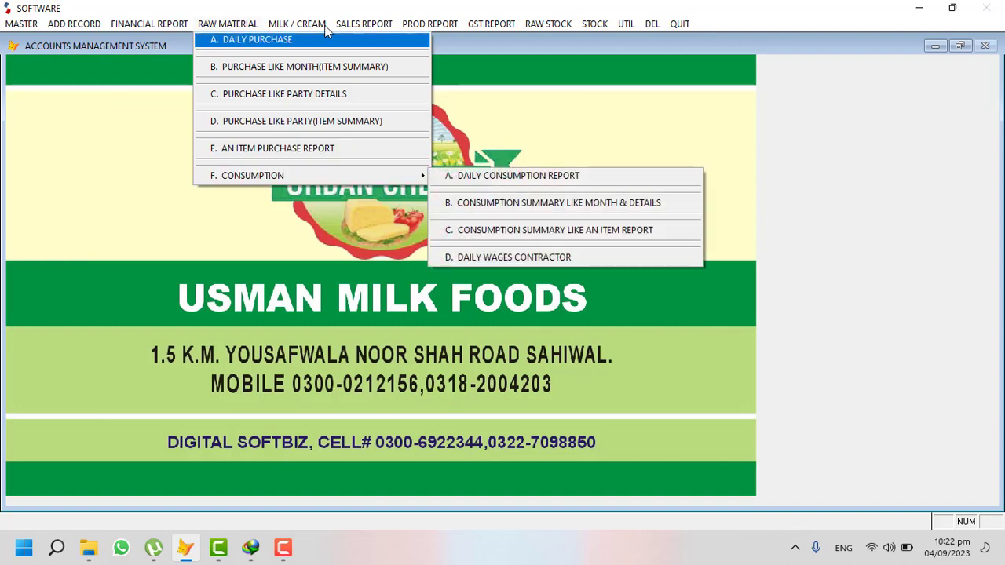
{"action": "mouse_move", "coordinate": [320, 17]}
{"action": "mouse_move", "coordinate": [366, 25]}
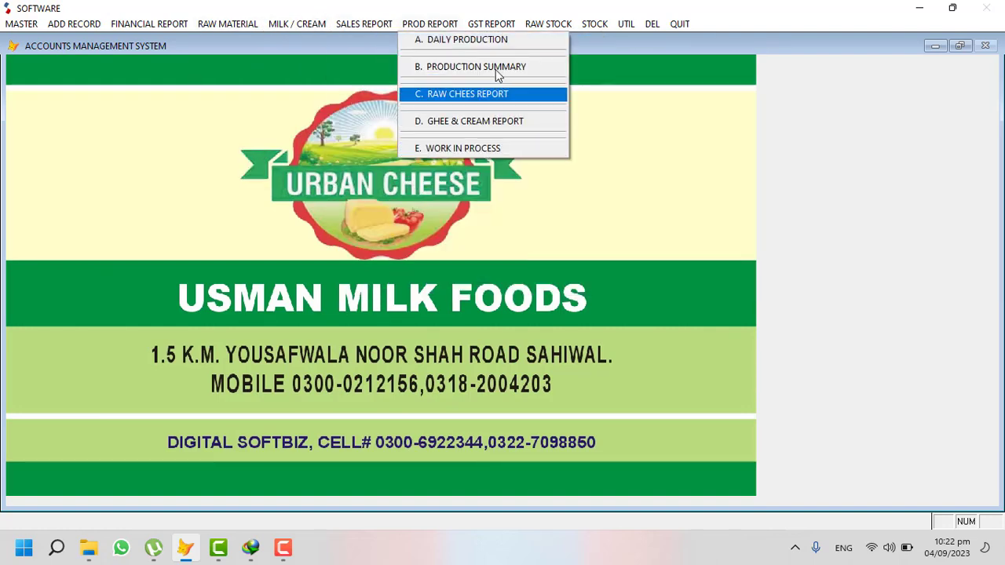
{"action": "mouse_move", "coordinate": [492, 23]}
{"action": "mouse_move", "coordinate": [550, 26]}
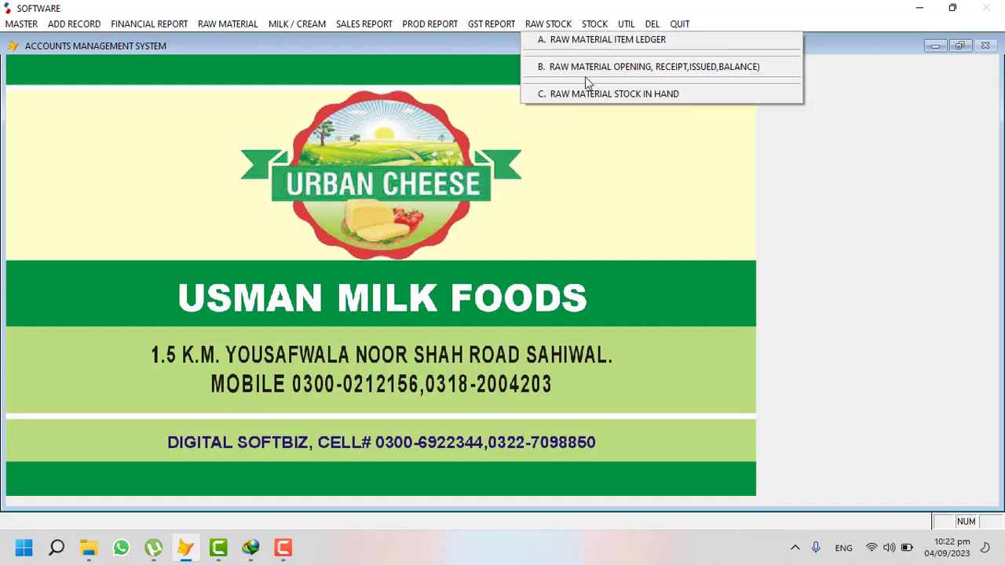
{"action": "mouse_move", "coordinate": [595, 24]}
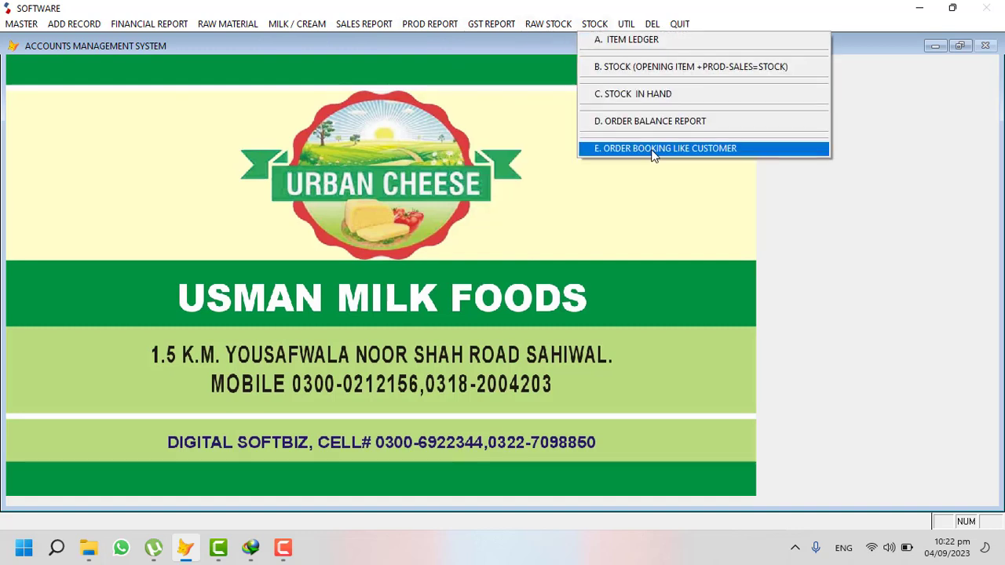
{"action": "mouse_move", "coordinate": [628, 29]}
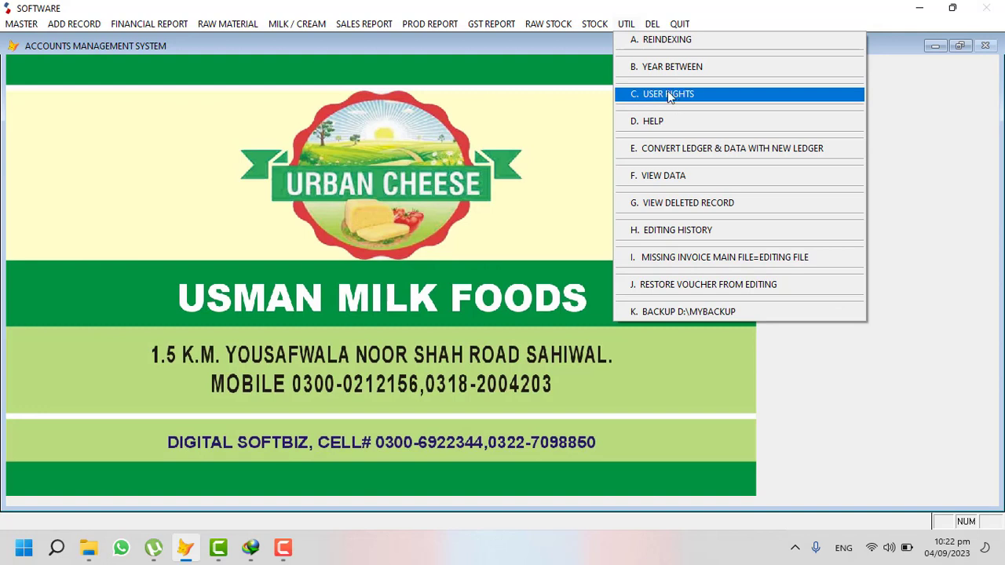
{"action": "left_click", "coordinate": [652, 24]}
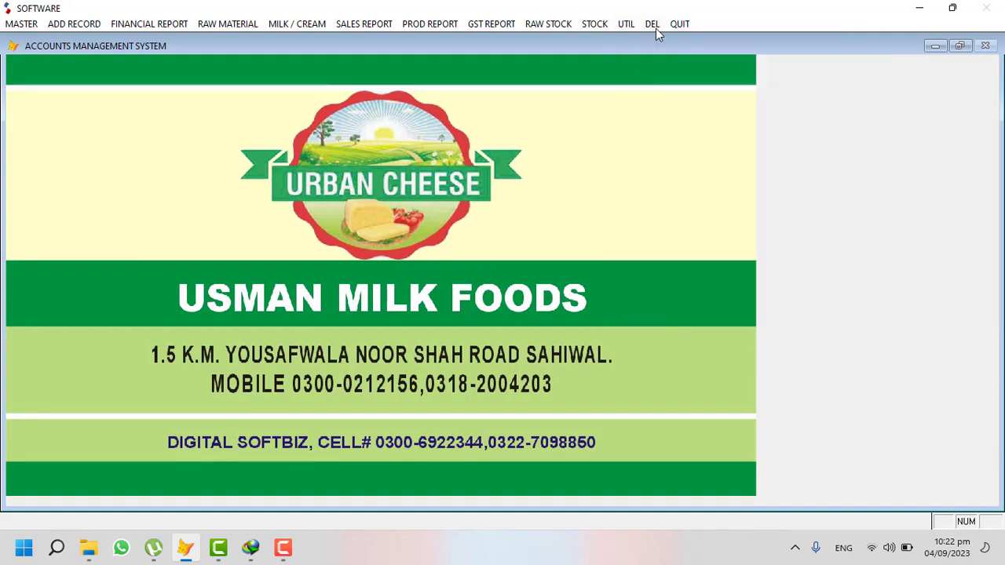
View the milk supplier's ledger from 30/11/2018 to 04/09/2023 on screen and close it
{"action": "left_click", "coordinate": [157, 24]}
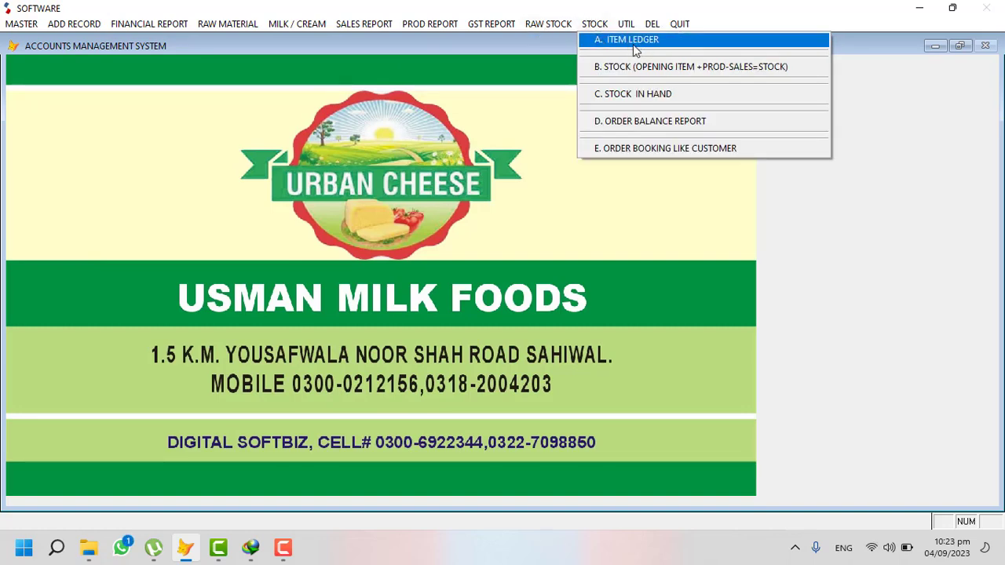
{"action": "mouse_move", "coordinate": [149, 23]}
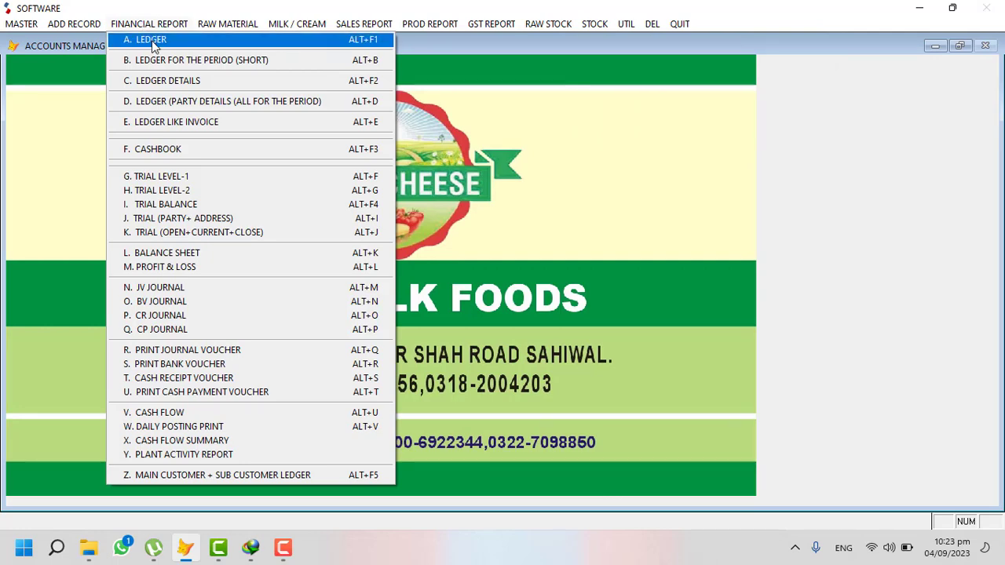
{"action": "left_click", "coordinate": [153, 41]}
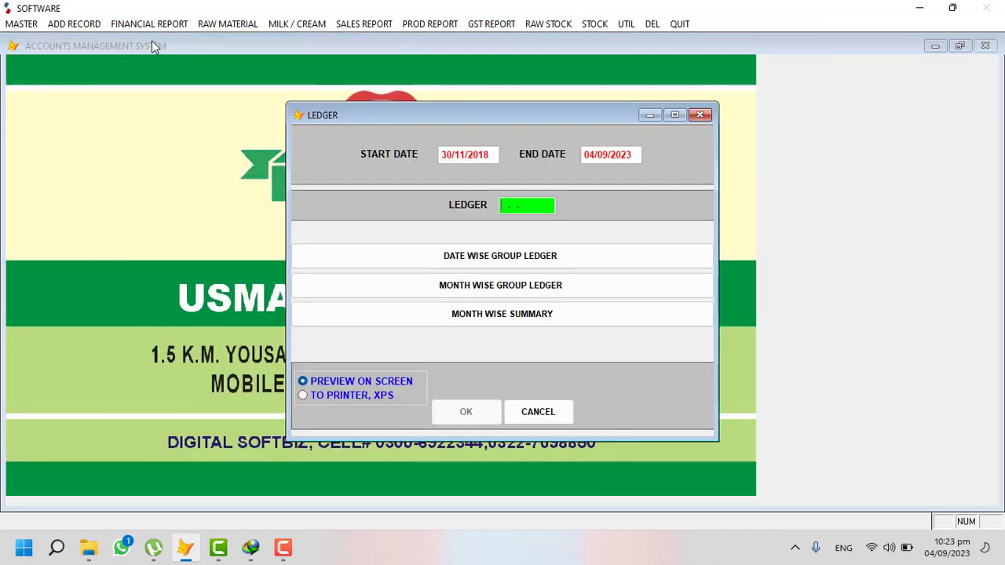
{"action": "key", "text": "Return"}
{"action": "type", "text": "YAS"}
{"action": "key", "text": "Return"}
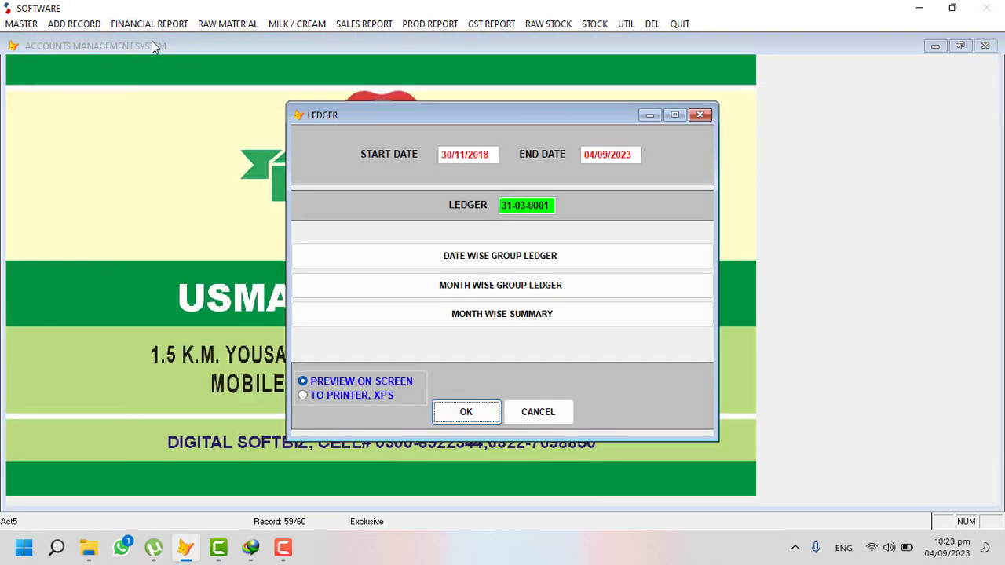
{"action": "key", "text": "Return"}
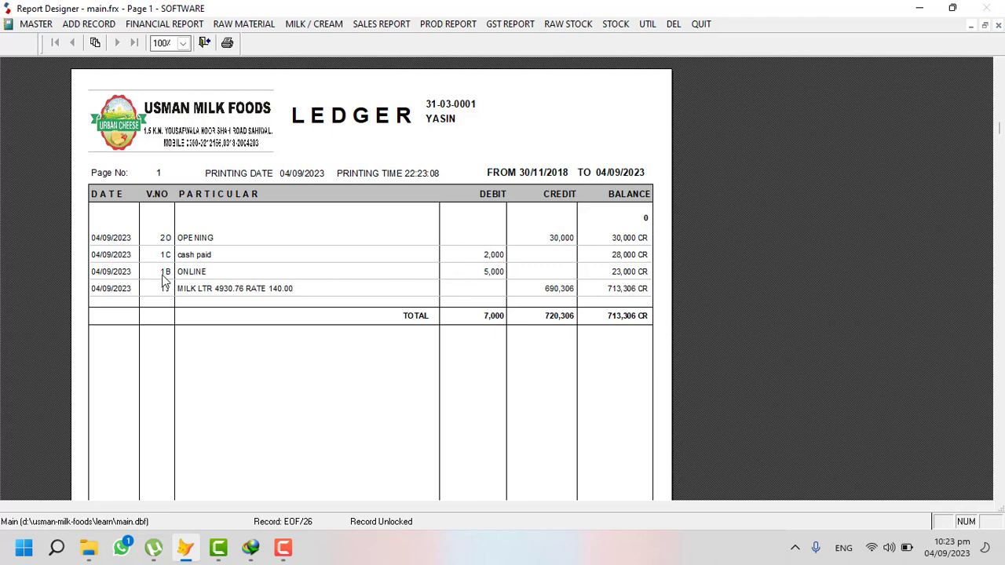
{"action": "key", "text": "Escape"}
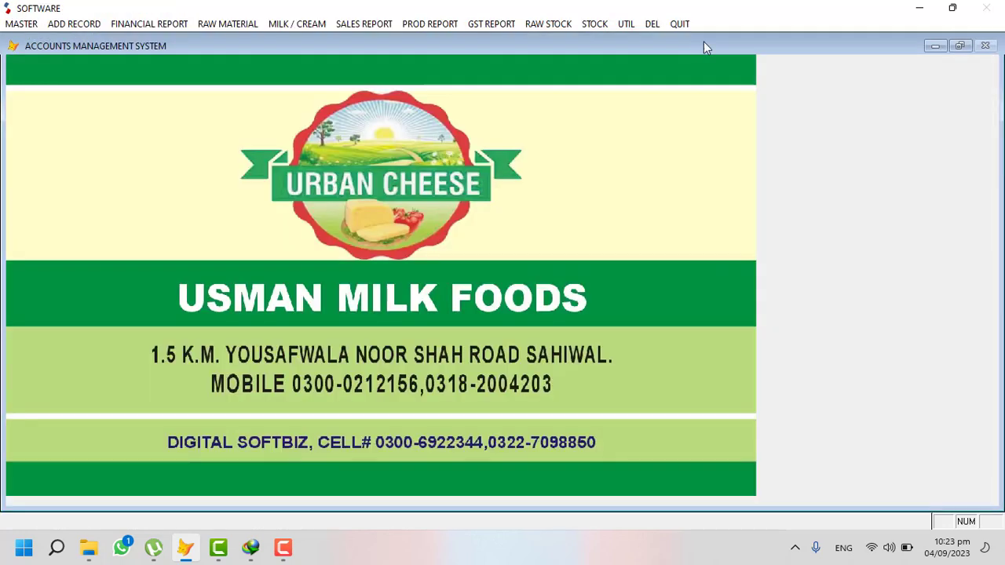
Open voucher deletion, accept the warning, and specify voucher type B, number 1, date 04/09/2023
{"action": "left_click", "coordinate": [652, 24]}
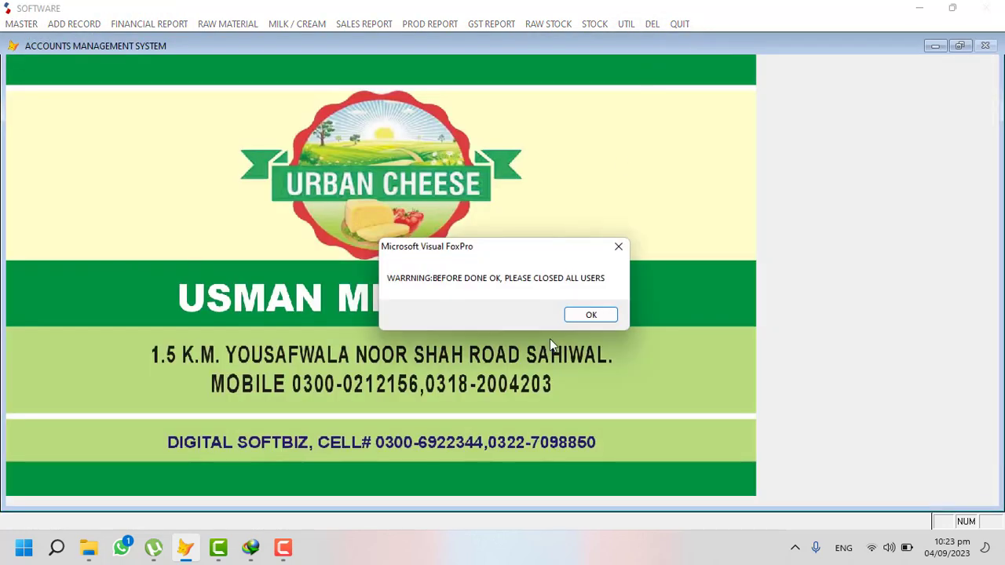
{"action": "left_click", "coordinate": [585, 318]}
{"action": "type", "text": "B"}
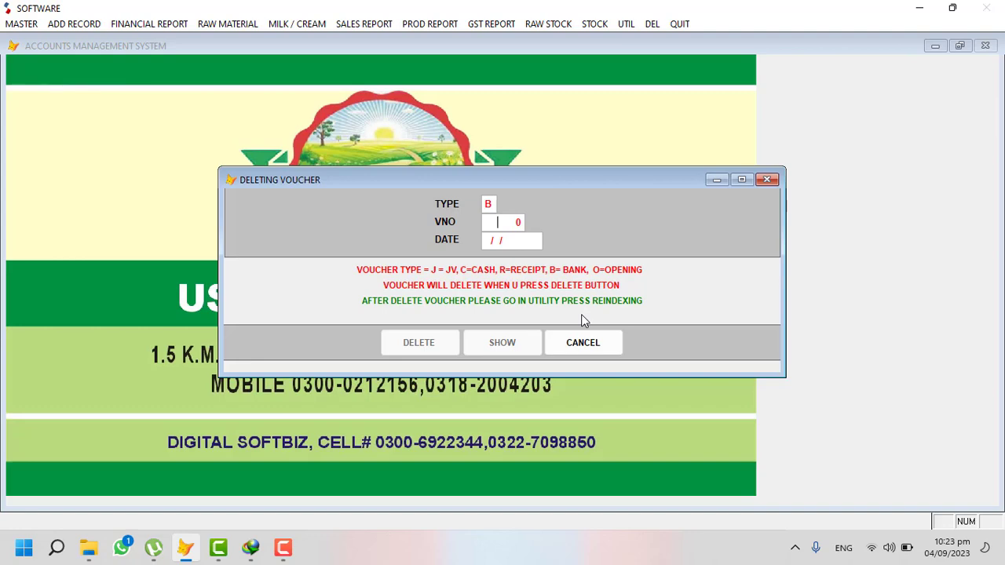
{"action": "type", "text": "1"}
{"action": "key", "text": "Return"}
{"action": "type", "text": "04/09/2023"}
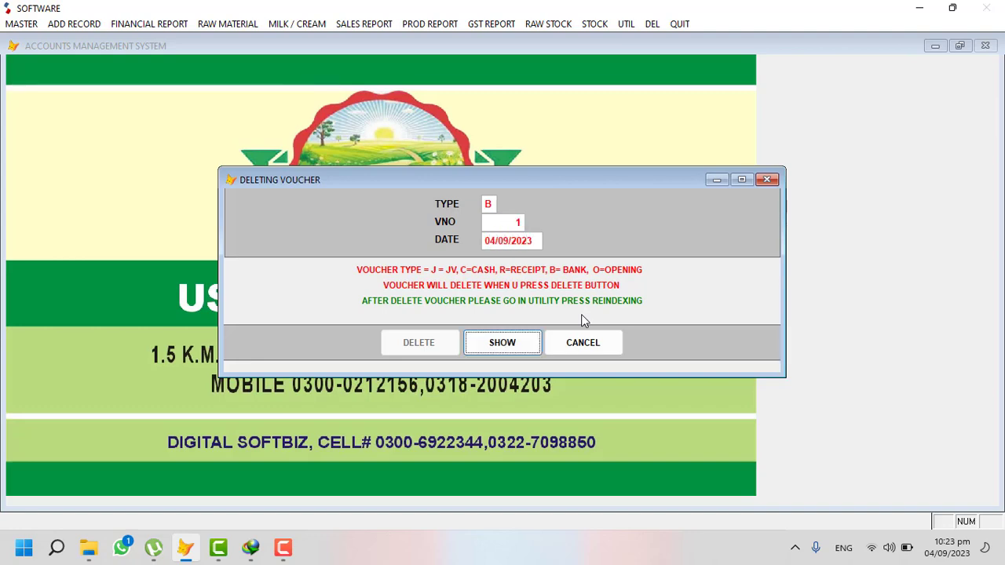
Show the entries of bank voucher 1 to review them, close the list, and delete the voucher
{"action": "key", "text": "Return"}
{"action": "key", "text": "Tab"}
{"action": "key", "text": "Tab"}
{"action": "key", "text": "Tab"}
{"action": "key", "text": "Tab"}
{"action": "key", "text": "Tab"}
{"action": "key", "text": "Tab"}
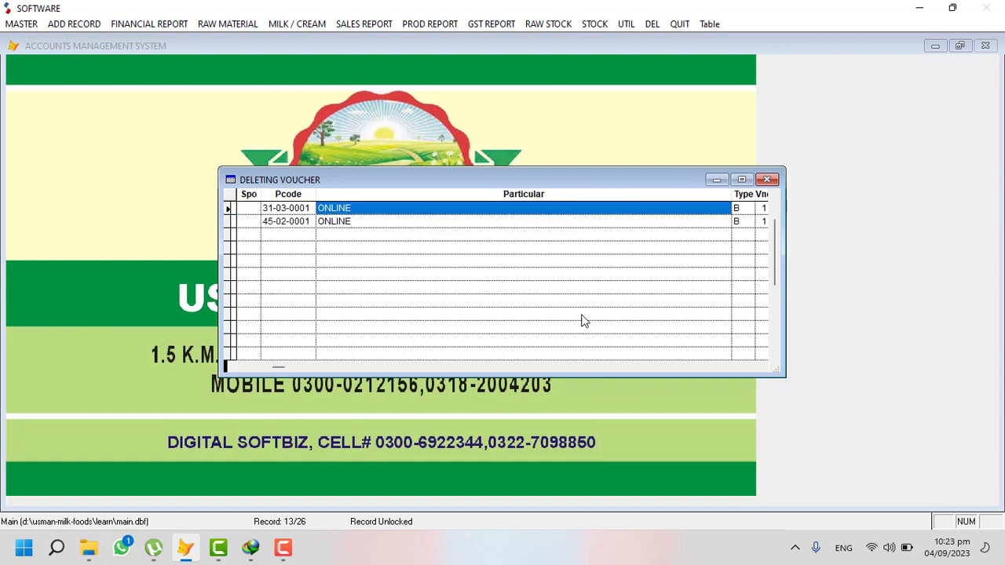
{"action": "key", "text": "Escape"}
{"action": "left_click", "coordinate": [448, 342]}
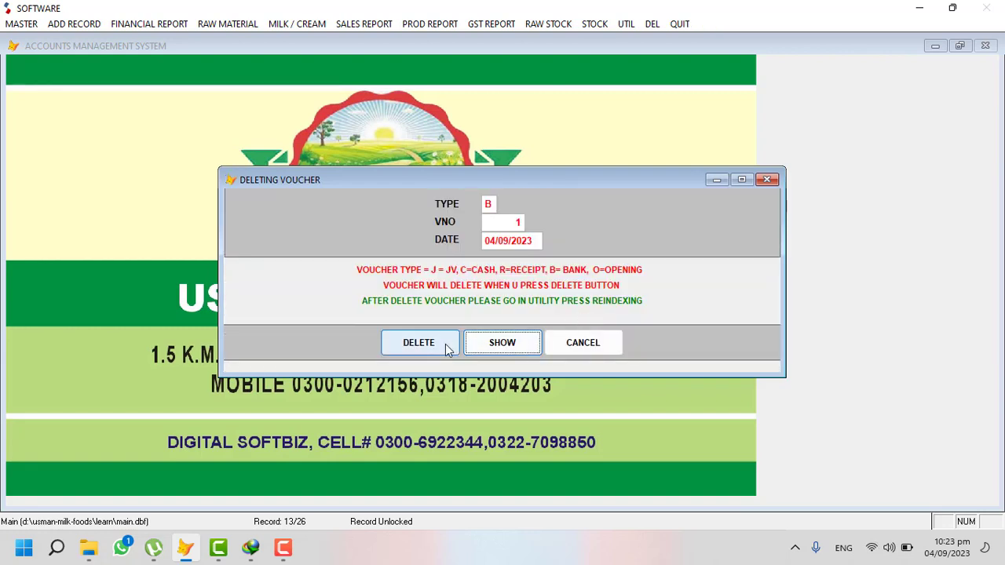
{"action": "left_click", "coordinate": [561, 314]}
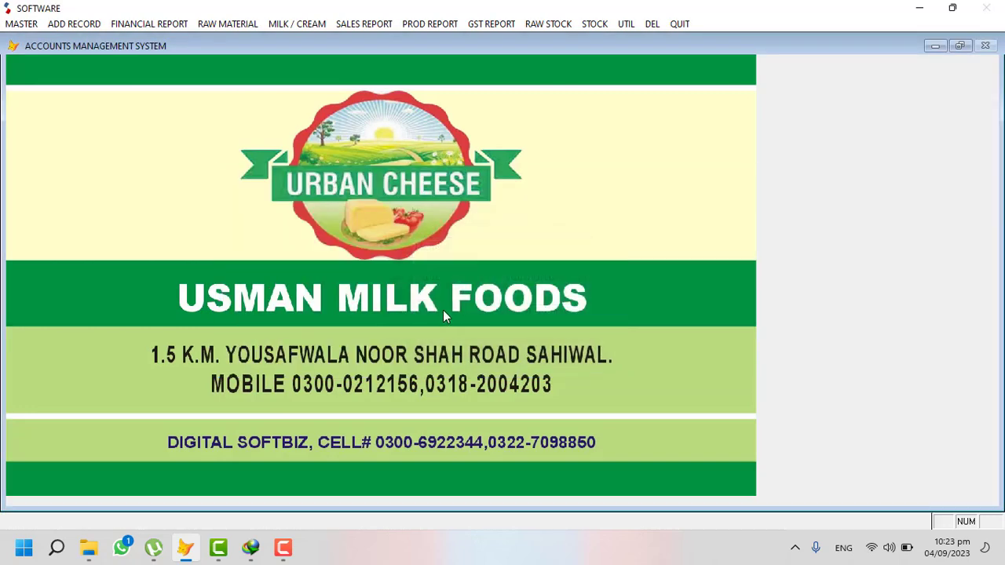
Reindex the data after the voucher deletion and accept the warning about closing all users
{"action": "left_click", "coordinate": [625, 24]}
{"action": "left_click", "coordinate": [644, 36]}
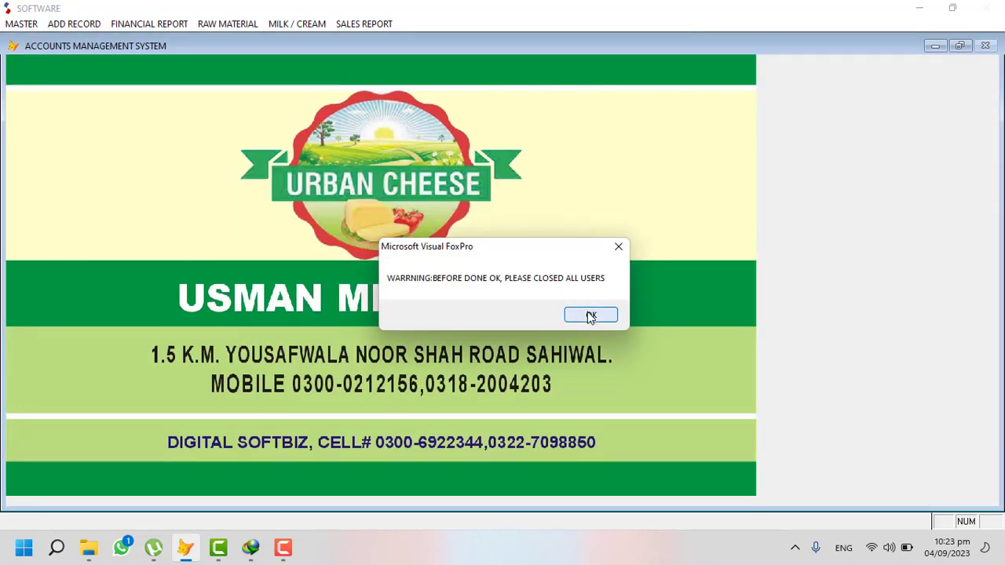
{"action": "left_click", "coordinate": [591, 315]}
View the same milk supplier's ledger again up to 04/09/2023 to check the deleted bank voucher, and close it
{"action": "left_click", "coordinate": [149, 24]}
{"action": "left_click", "coordinate": [177, 38]}
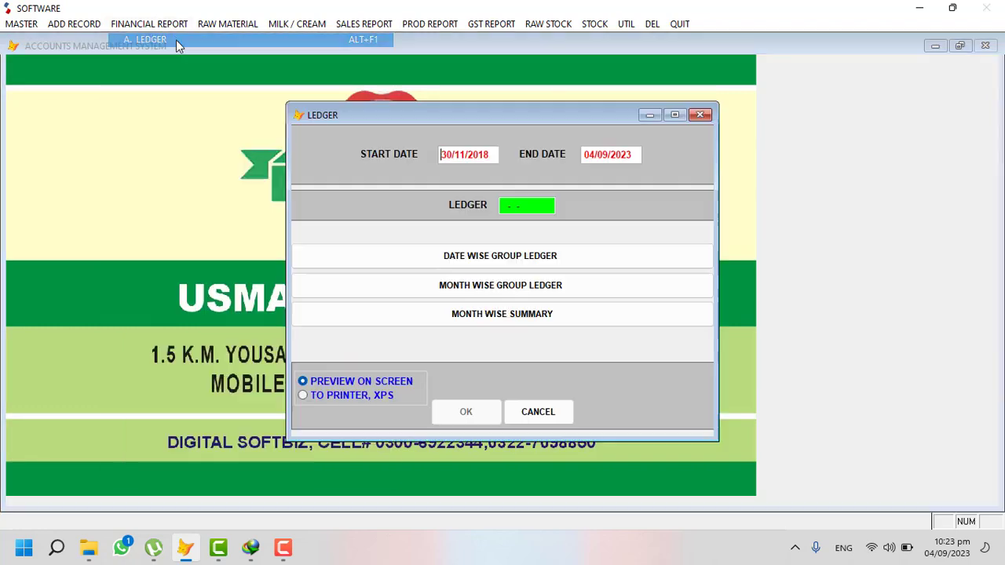
{"action": "key", "text": "Return"}
{"action": "type", "text": "cas"}
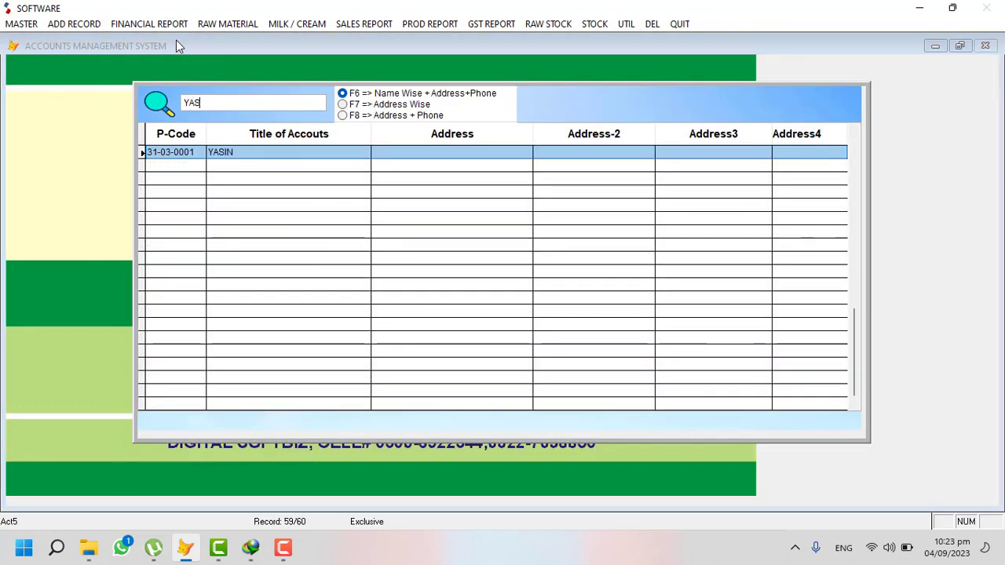
{"action": "key", "text": "Return"}
{"action": "key", "text": "Return"}
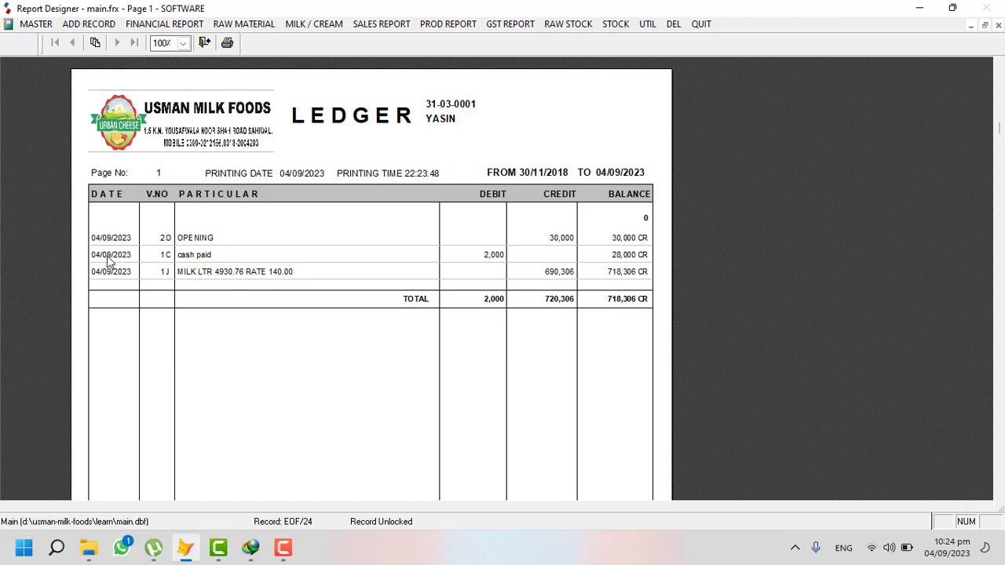
{"action": "key", "text": "Escape"}
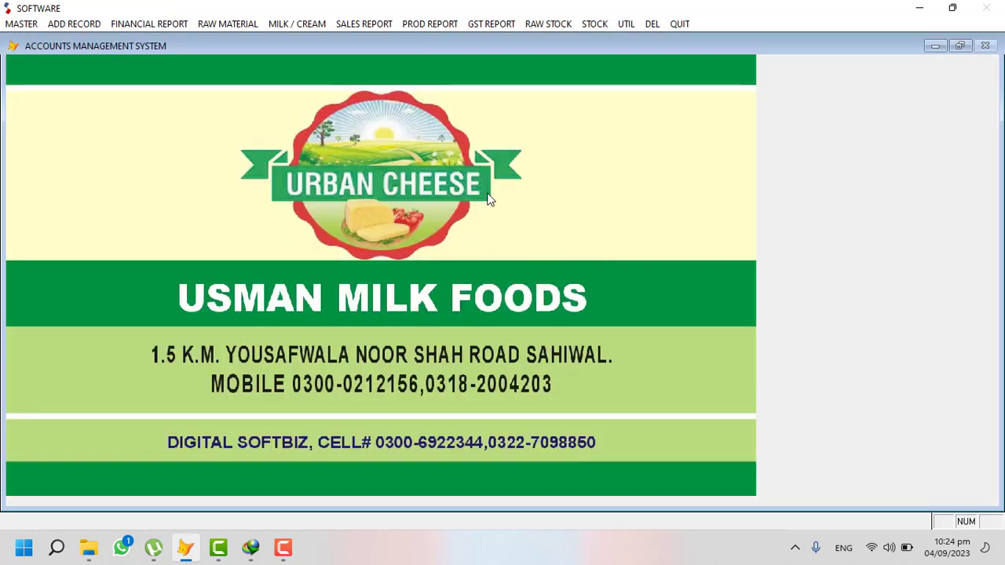